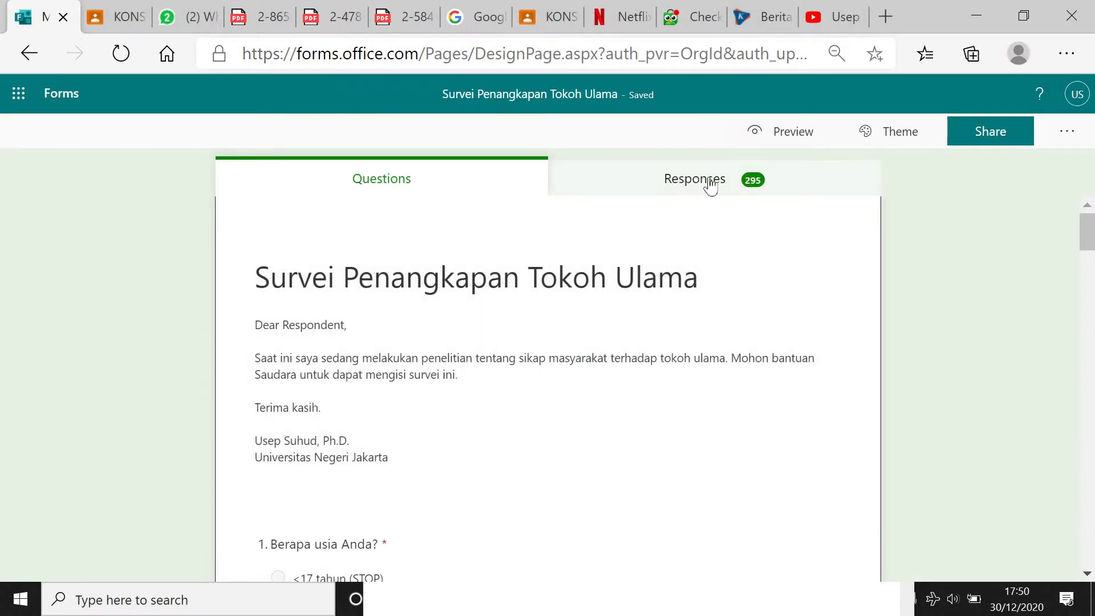
Open the survey's collected responses and skim the result summaries for questions 1 to 3.
click(709, 181)
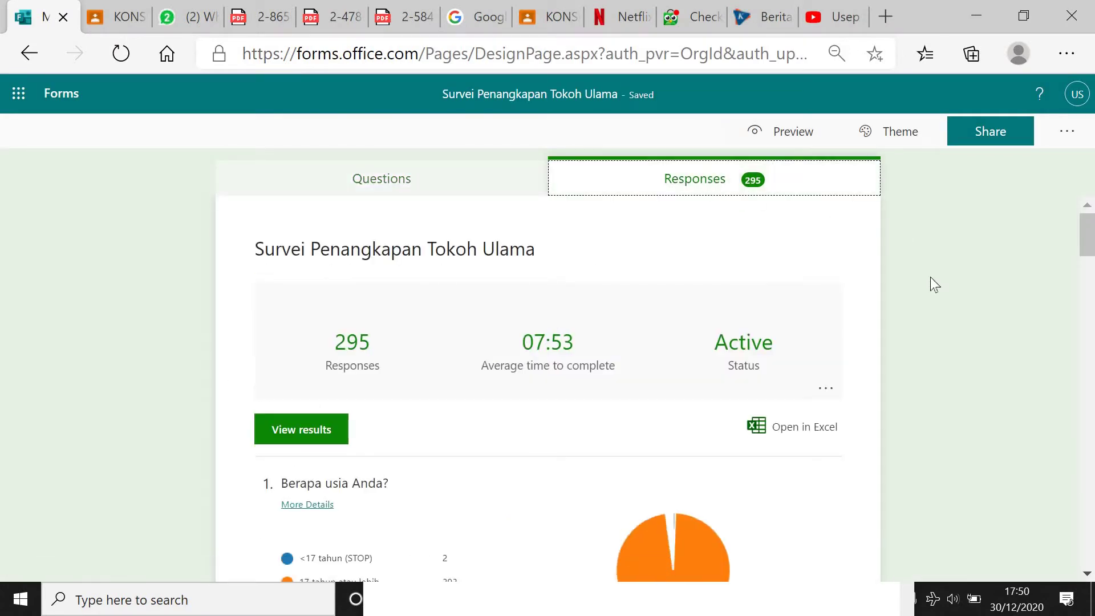
scroll(930, 277, down, 2)
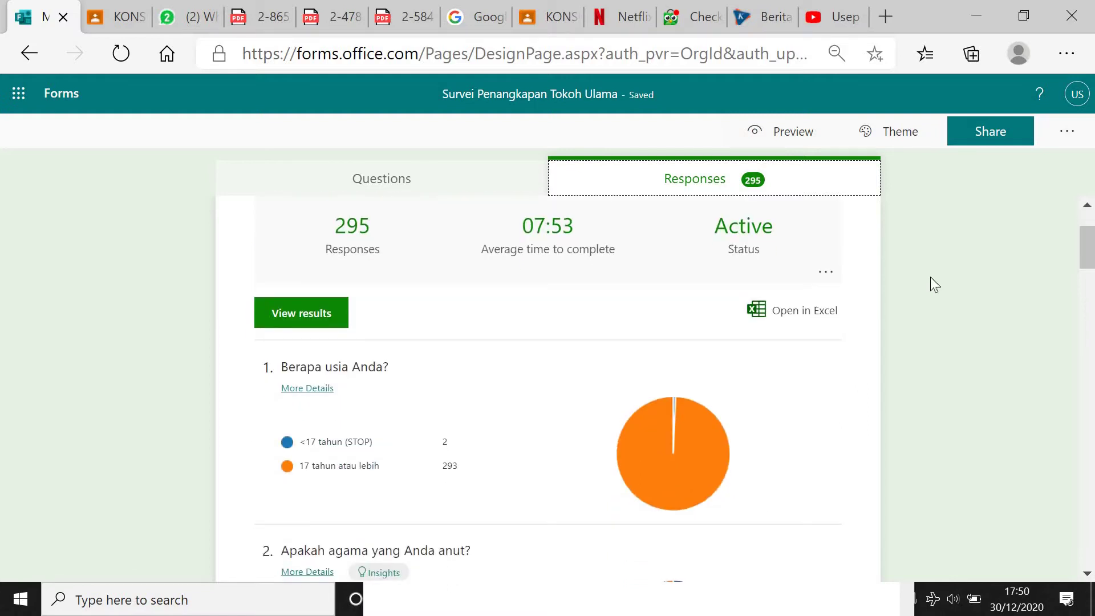
scroll(931, 278, down, 2)
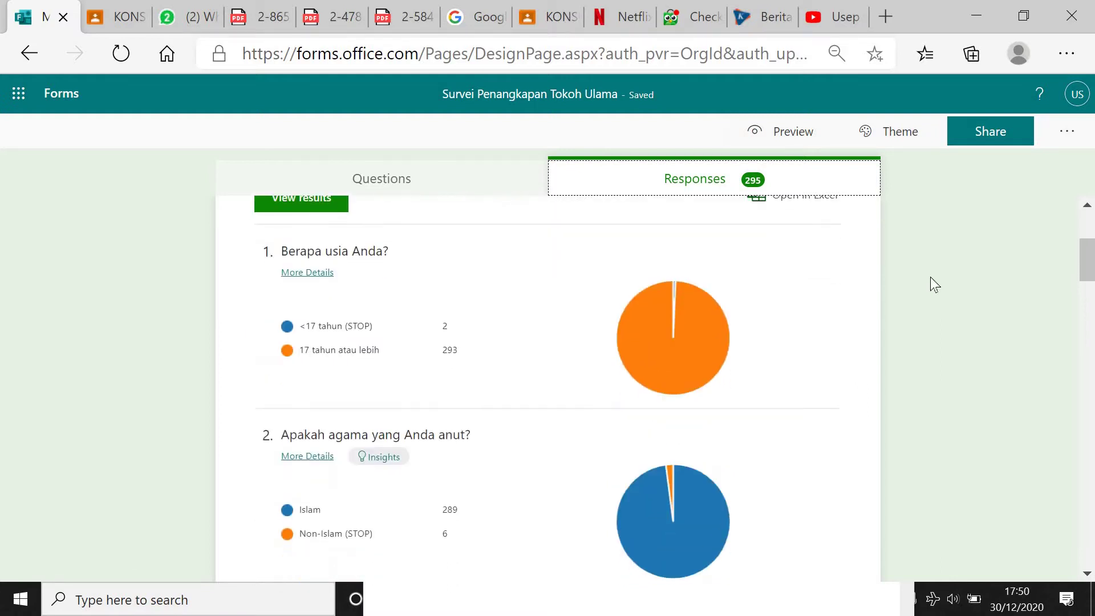
scroll(933, 276, down, 5)
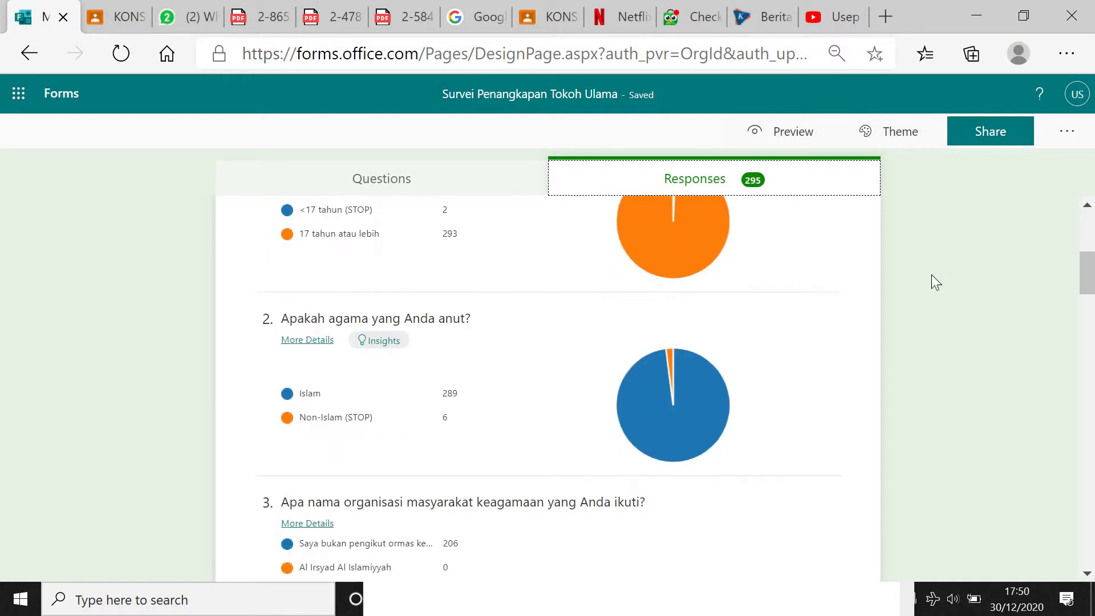
scroll(932, 275, down, 3)
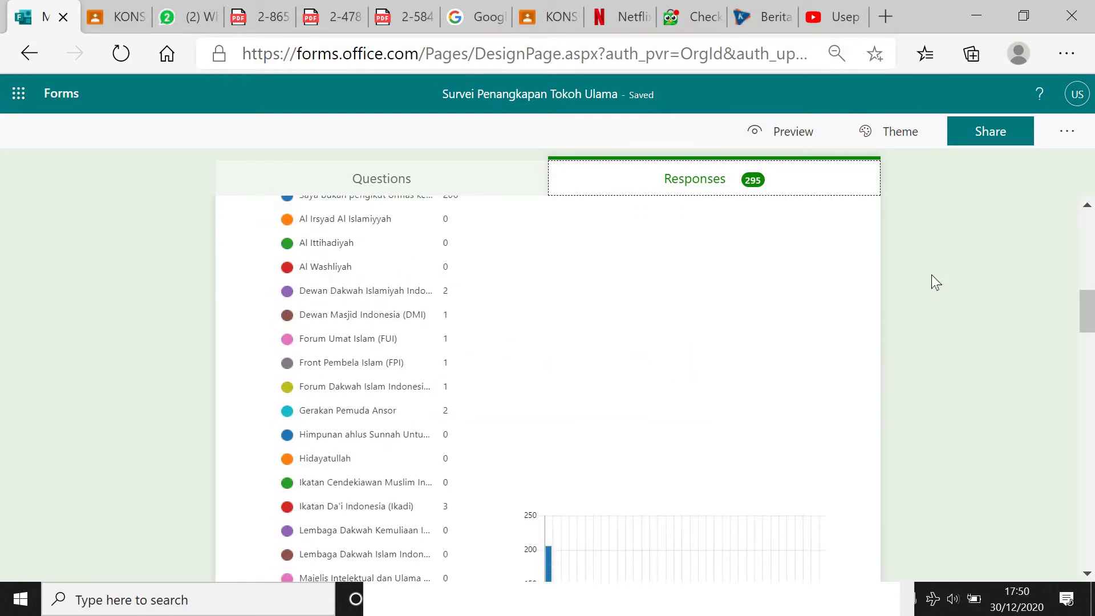
scroll(932, 275, down, 5)
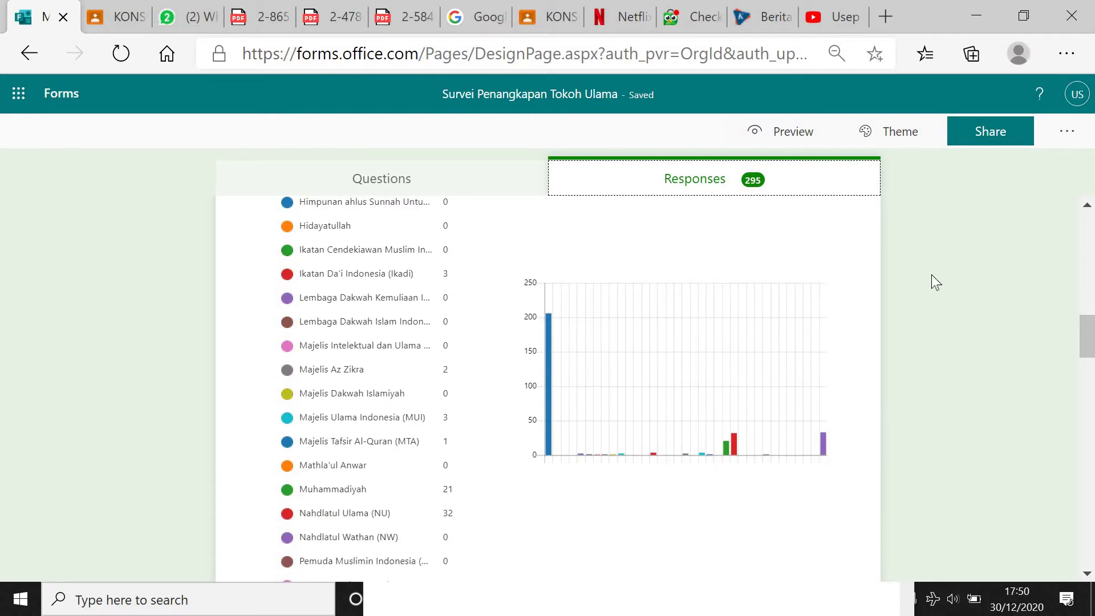
scroll(933, 275, down, 1)
scroll(932, 275, up, 8)
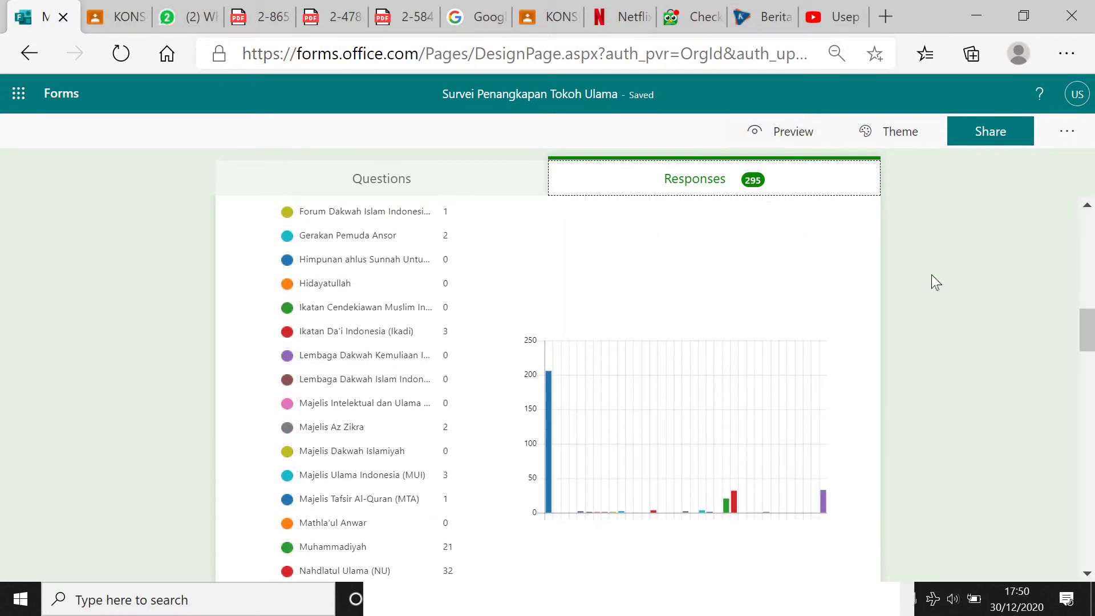
scroll(933, 275, down, 9)
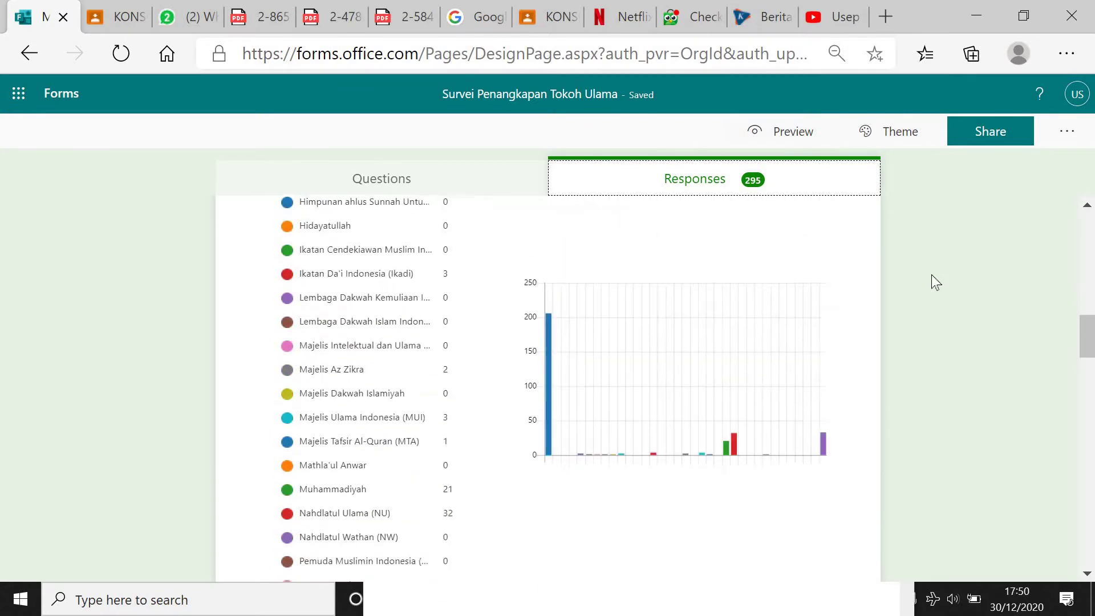
scroll(932, 275, up, 11)
scroll(932, 275, up, 6)
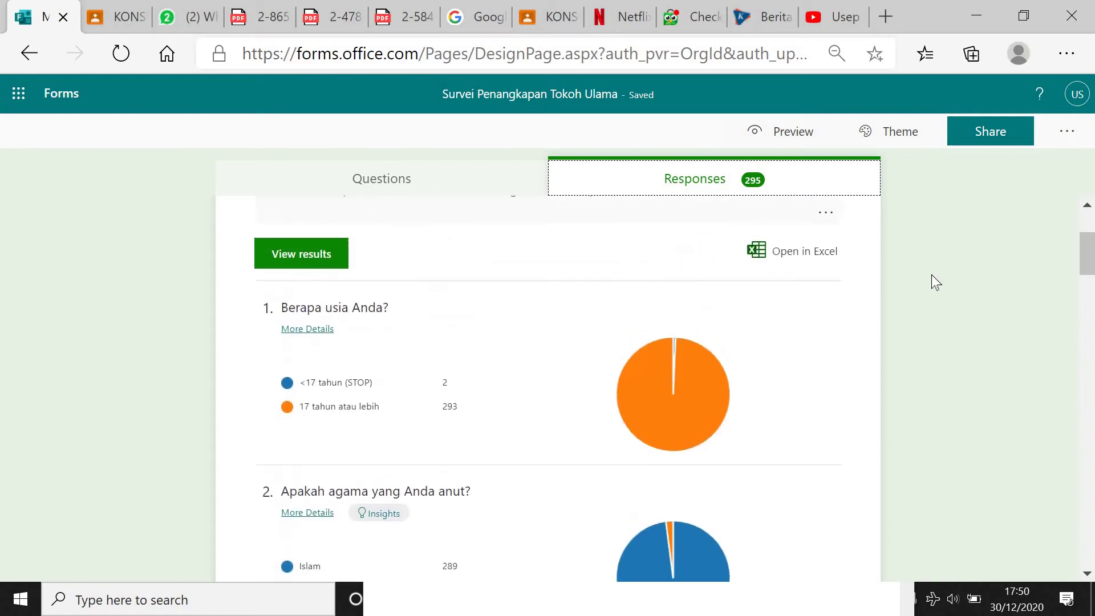
Examine the age and religion breakdowns of the respondents in questions 1 and 2.
scroll(932, 275, down, 2)
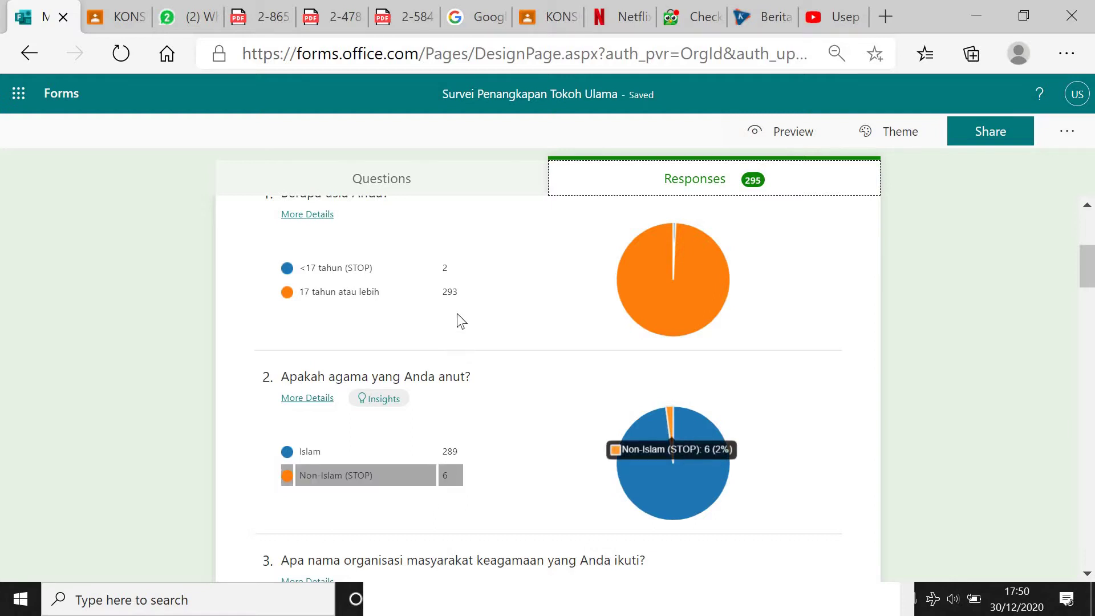
mouse_move(429, 280)
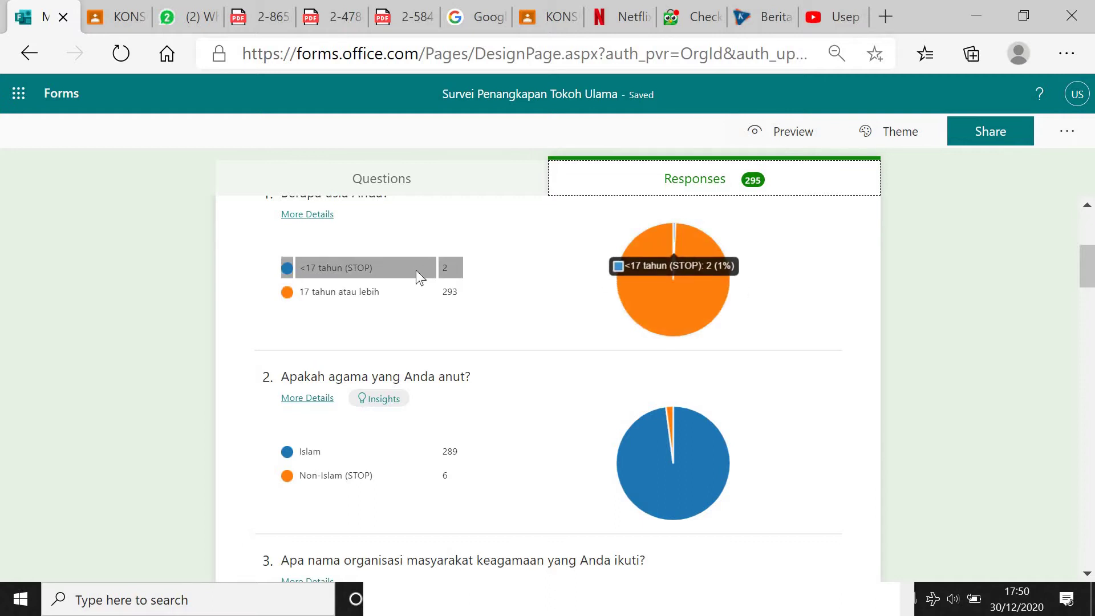
scroll(416, 277, down, 6)
scroll(775, 201, up, 3)
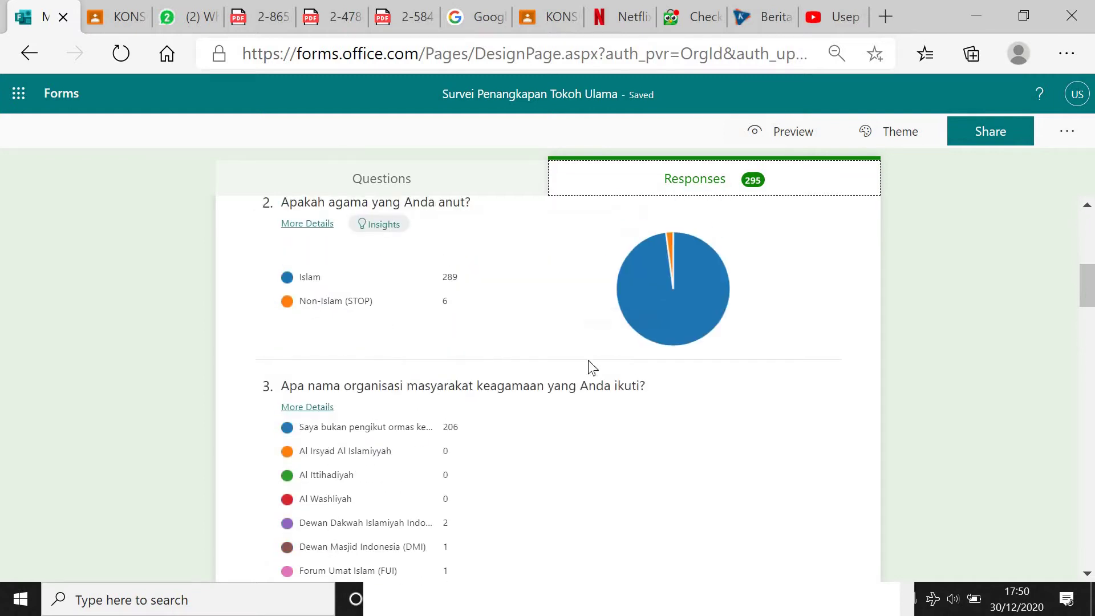
Examine question 3's breakdown by religious organisation, including the non-member option, Nahdlatul Ulama (NU), Muhammadiyah and Majelis Az Zikra.
scroll(579, 377, down, 2)
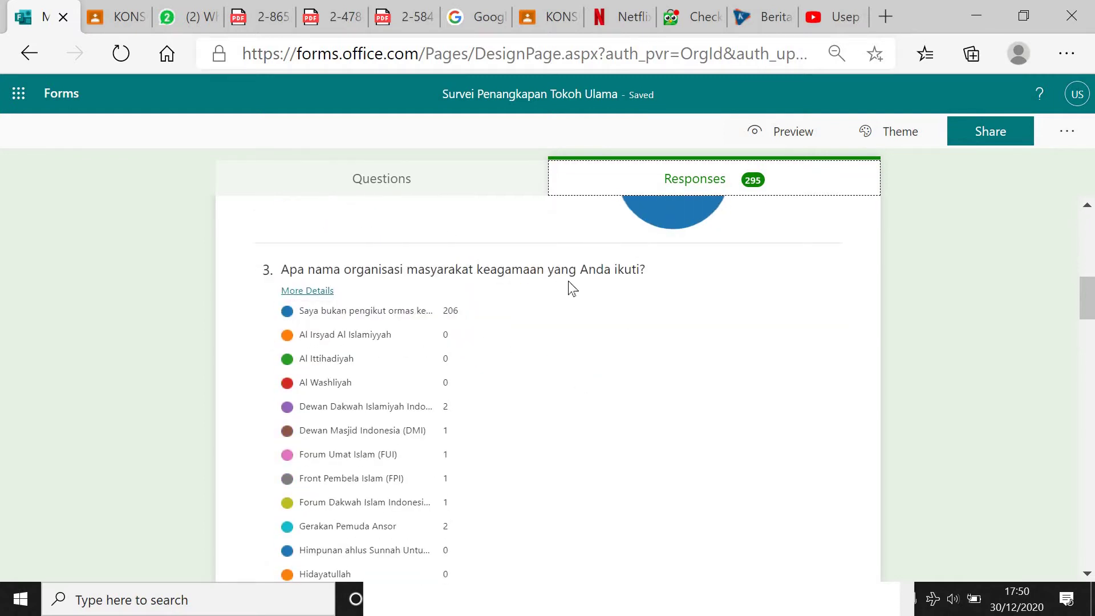
scroll(513, 274, down, 1)
triple_click(423, 256)
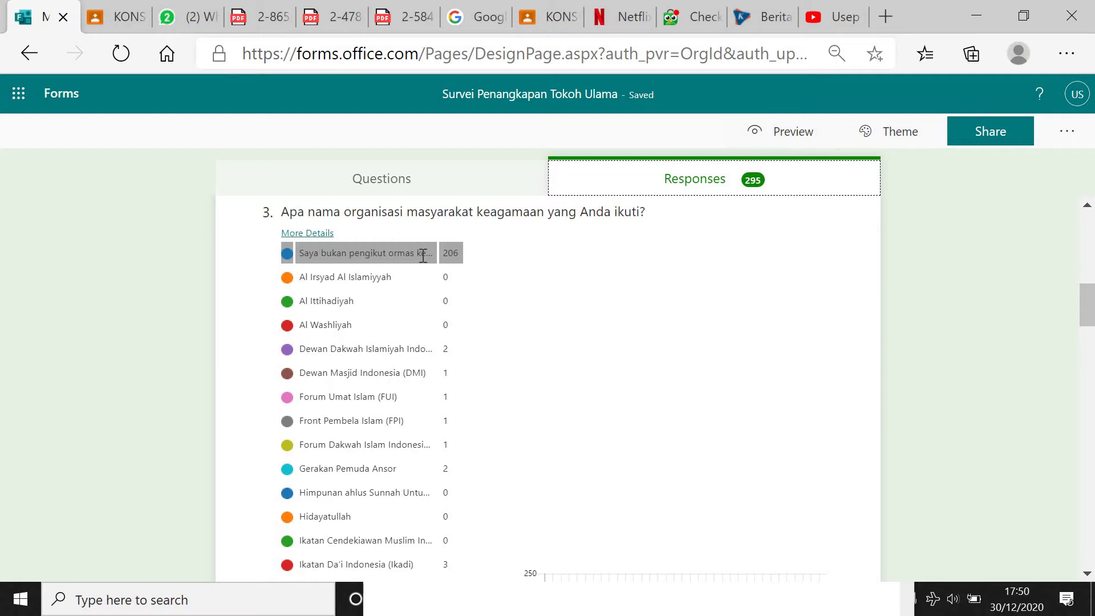
click(568, 328)
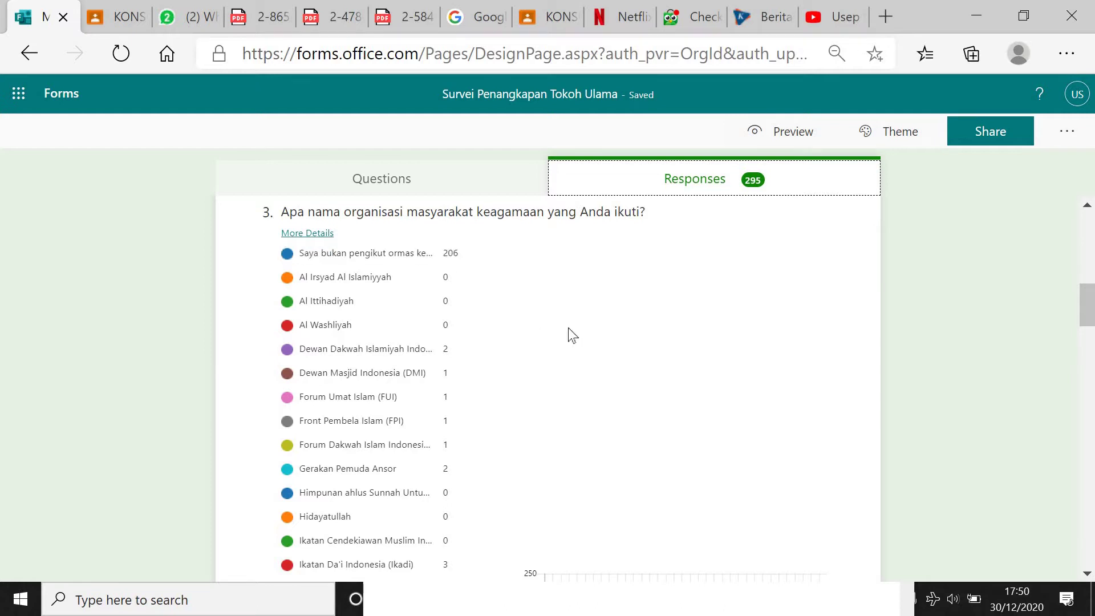
scroll(568, 328, down, 4)
scroll(503, 317, down, 1)
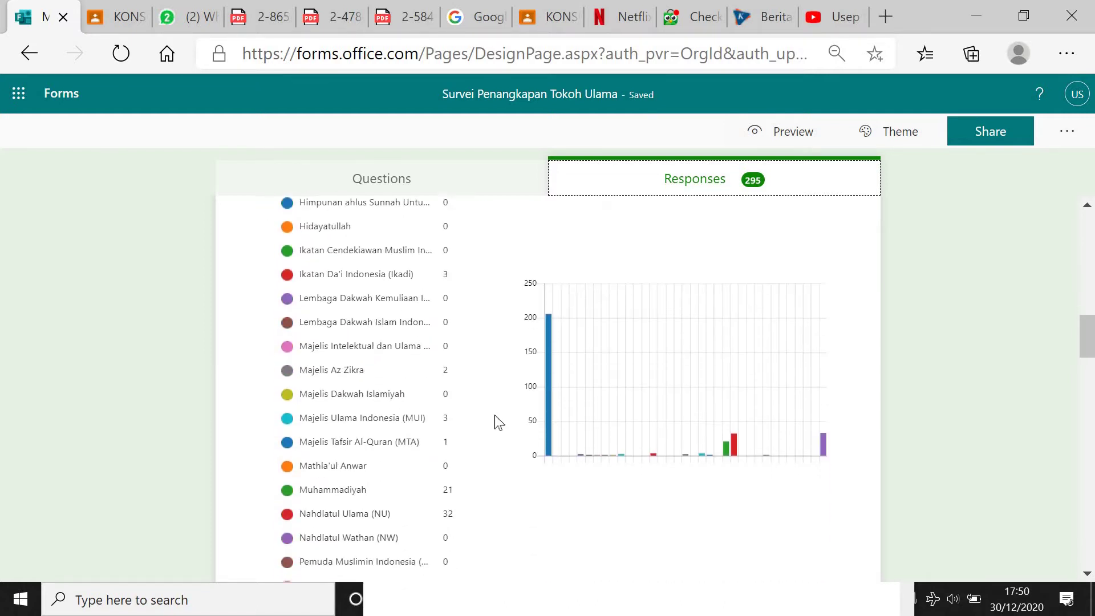
mouse_move(450, 522)
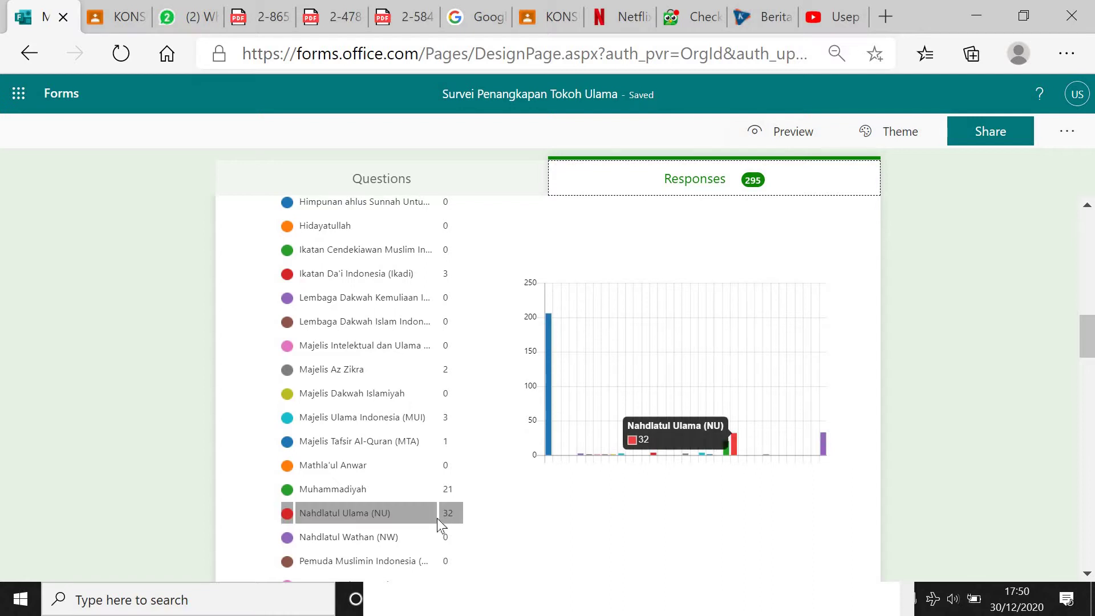
mouse_move(418, 492)
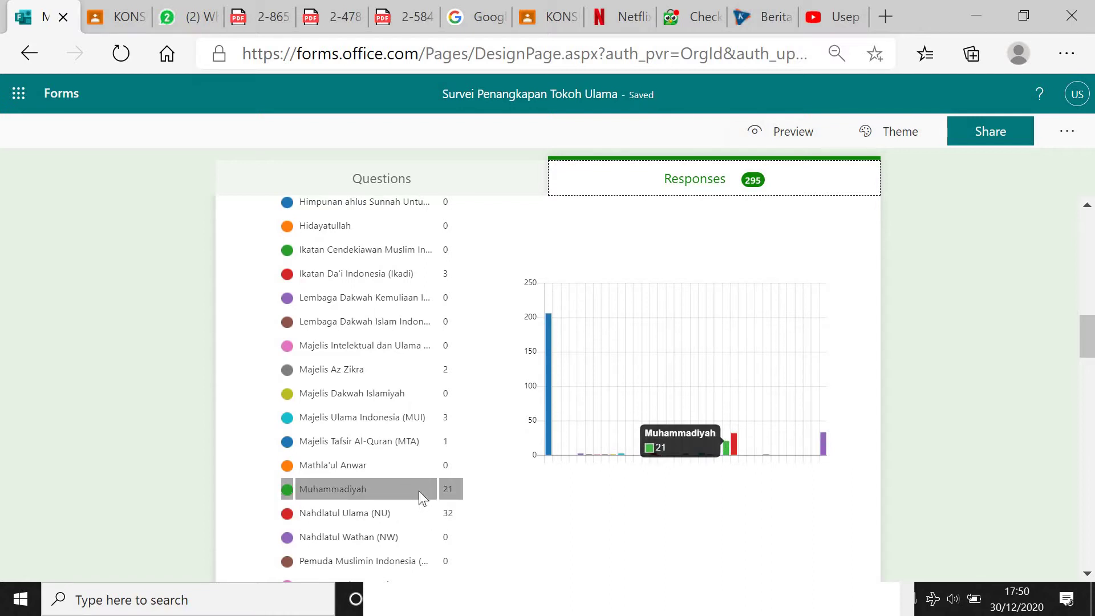
mouse_move(429, 375)
scroll(402, 423, up, 1)
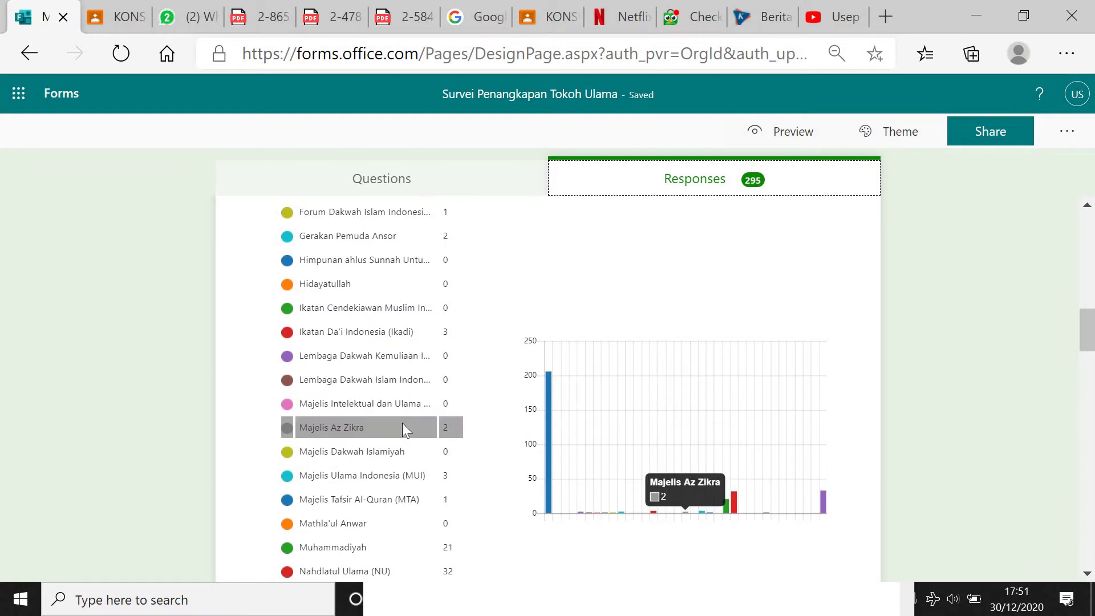
scroll(402, 429, down, 5)
scroll(404, 423, down, 1)
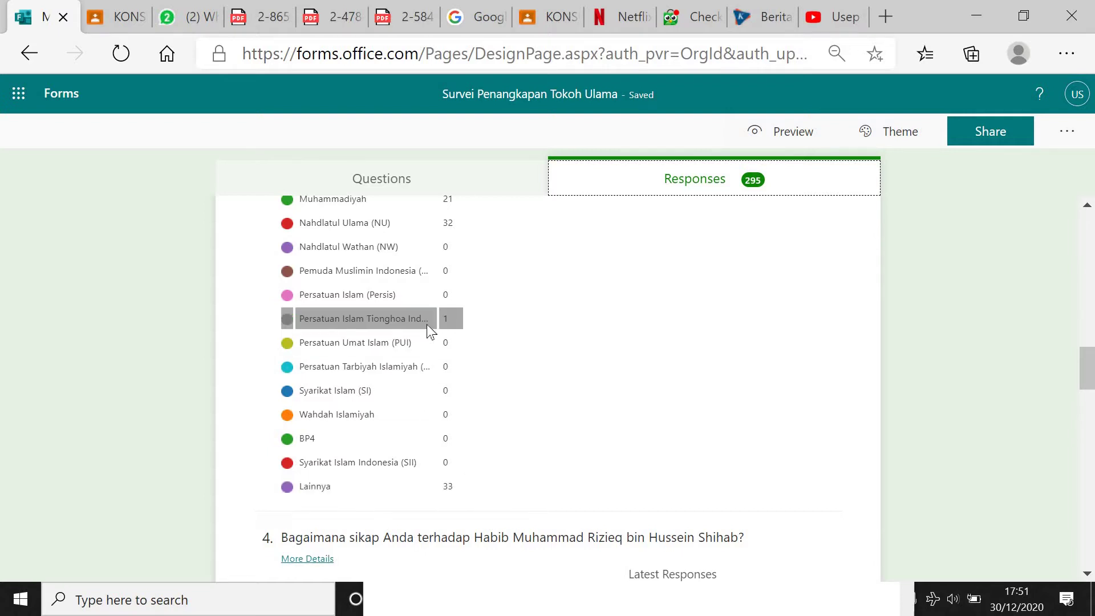
Read the open-ended questions 4 to 6 on the cleric, his arrest and POLRI, highlighting each question's text.
scroll(607, 371, down, 1)
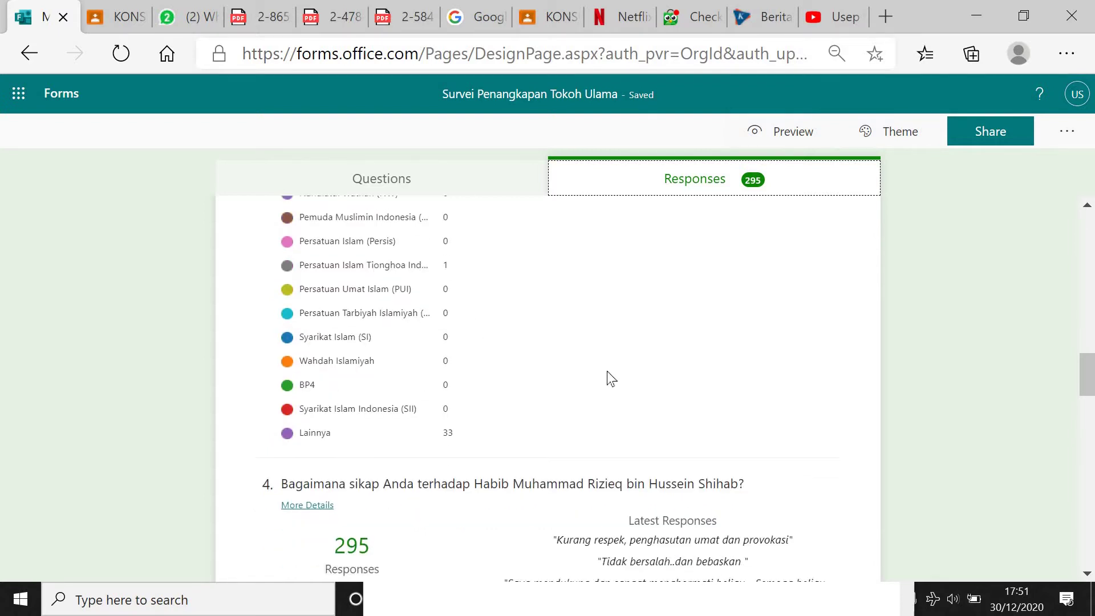
scroll(607, 376, down, 4)
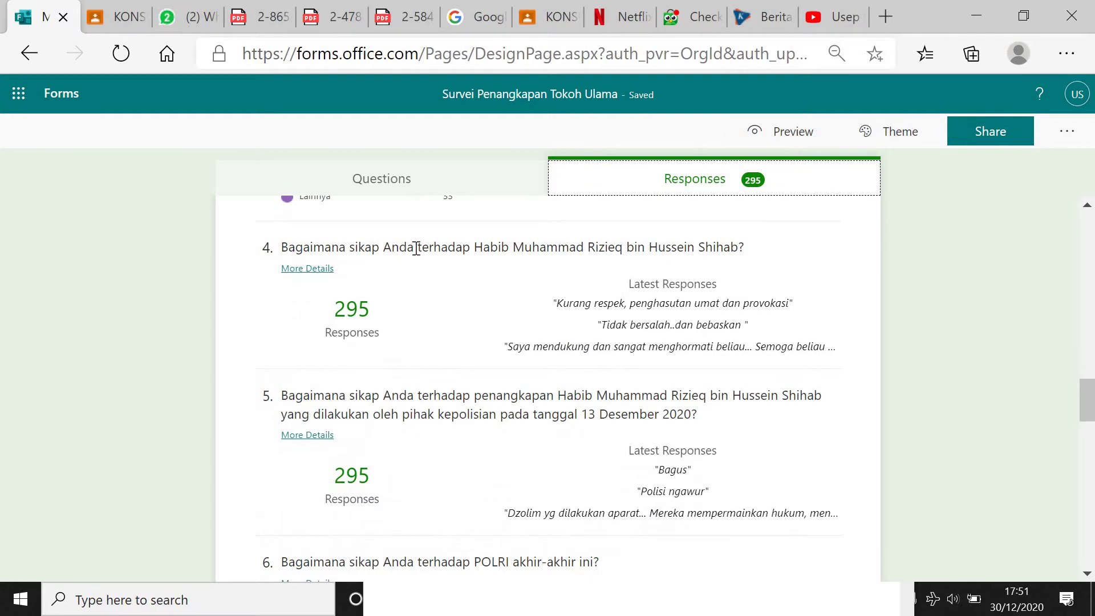
drag(310, 247, 372, 247)
drag(546, 239, 747, 249)
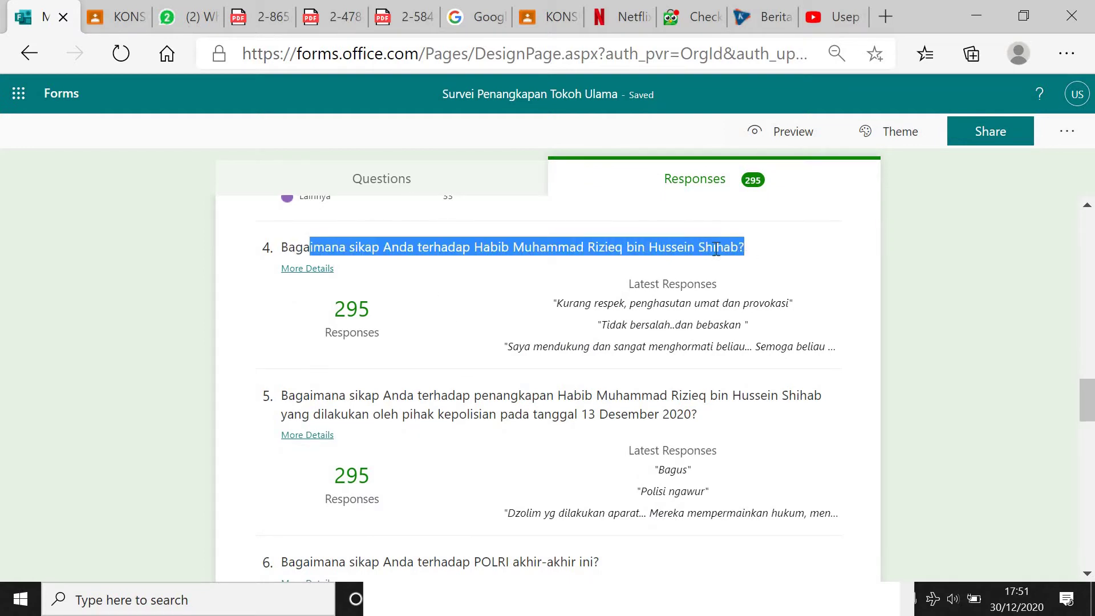
click(693, 250)
drag(279, 247, 792, 249)
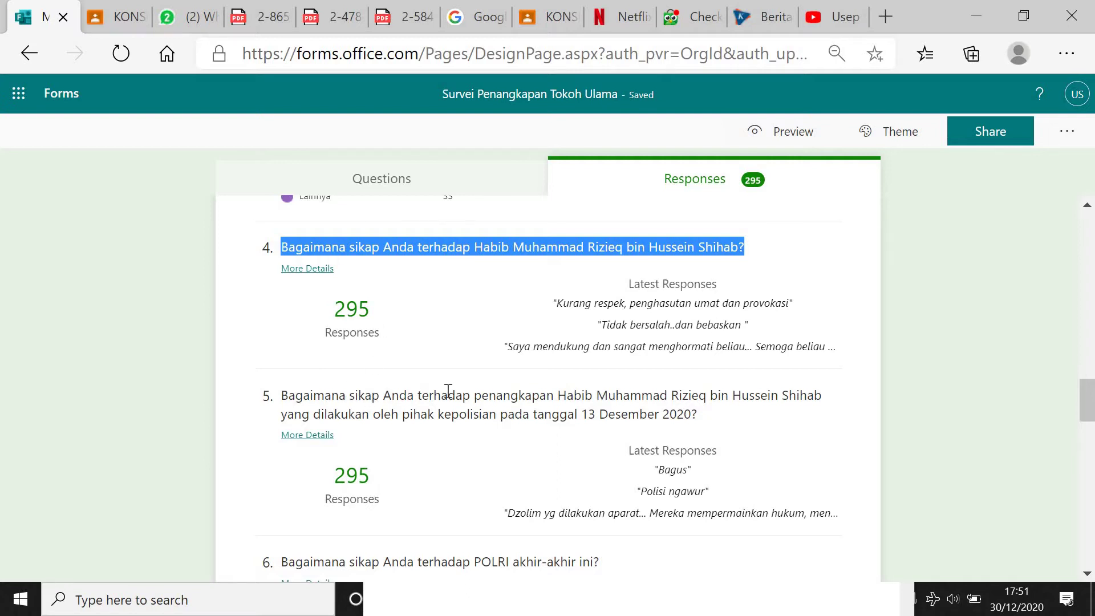
drag(372, 395, 721, 396)
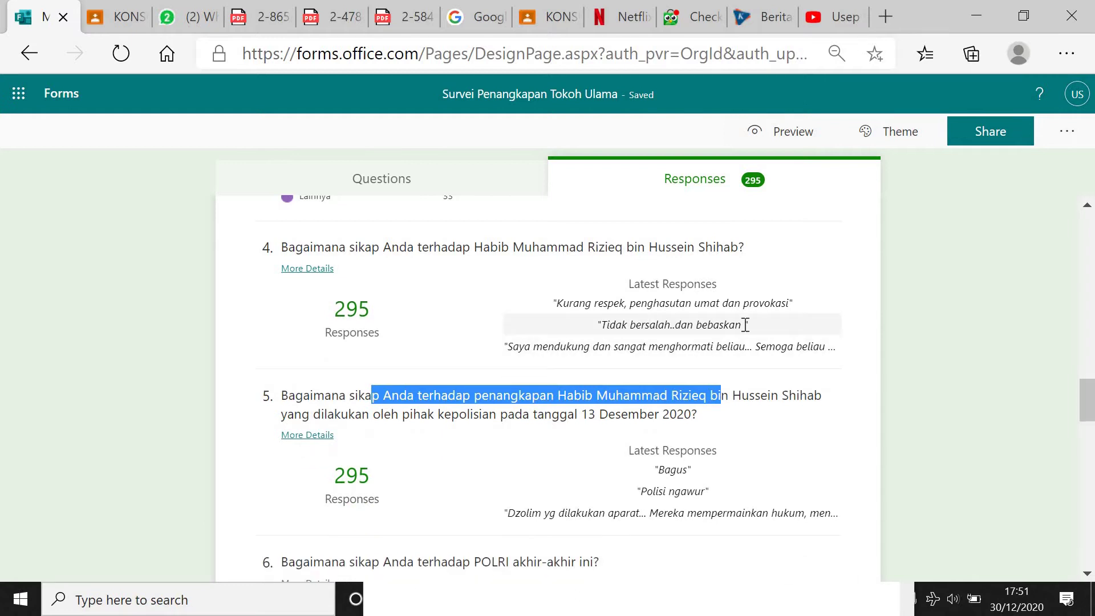
scroll(745, 325, down, 3)
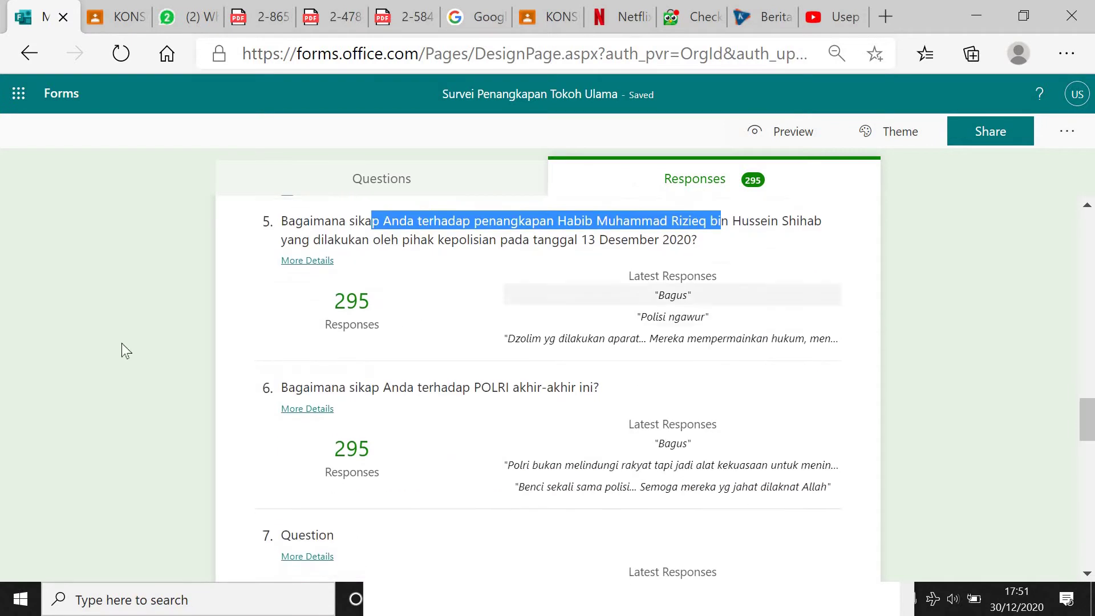
scroll(198, 342, down, 1)
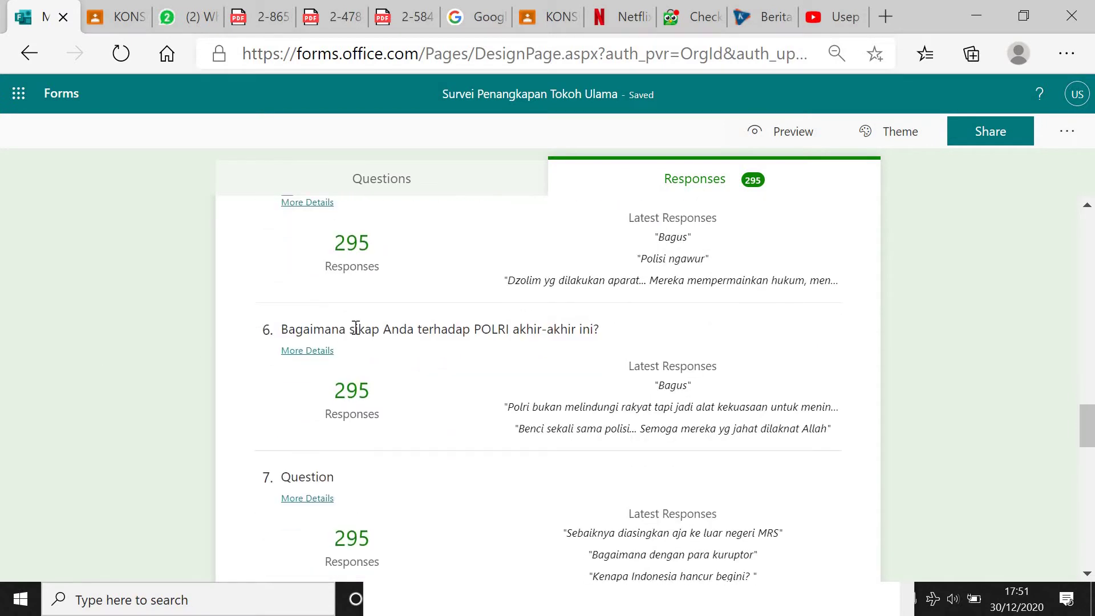
drag(354, 329, 600, 328)
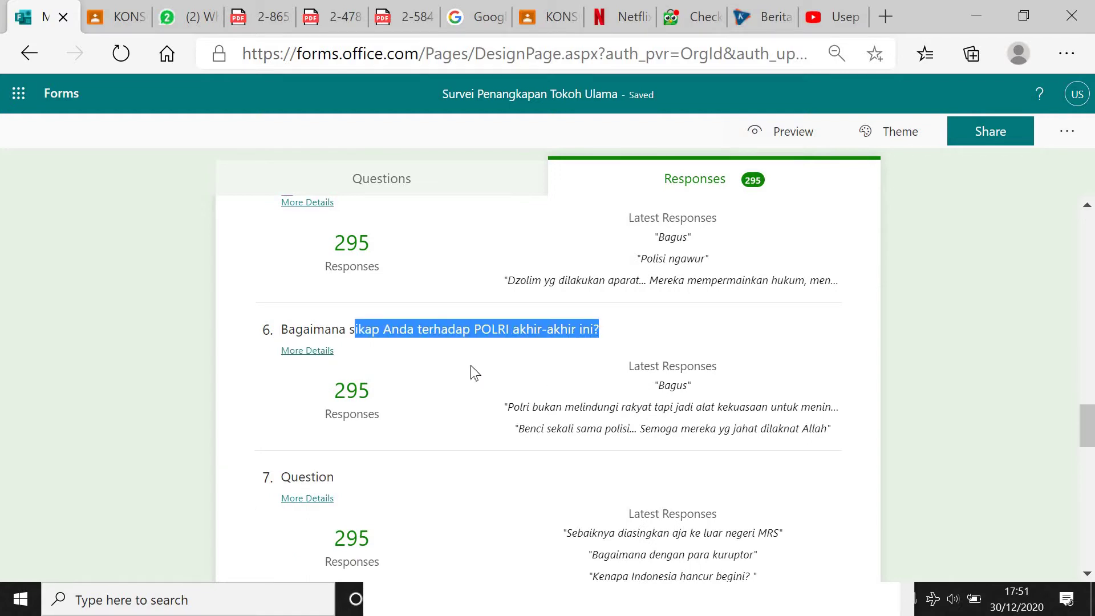
Review the open-ended responses to question 7 and examine the gender breakdown, Laki-laki and Perempuan, in question 8.
scroll(471, 367, down, 2)
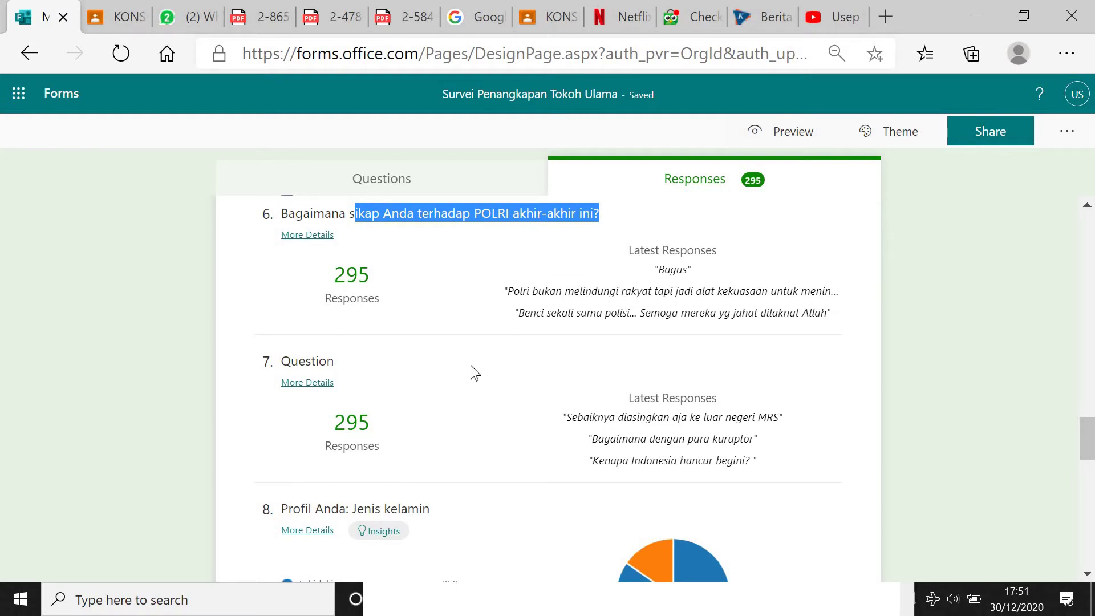
scroll(471, 367, down, 2)
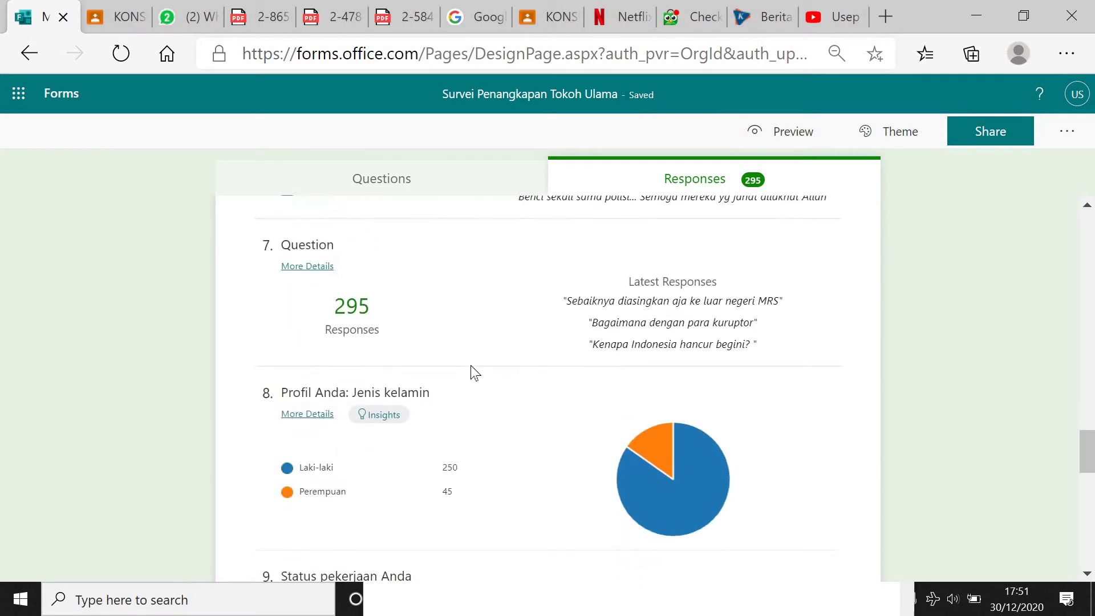
scroll(321, 344, up, 2)
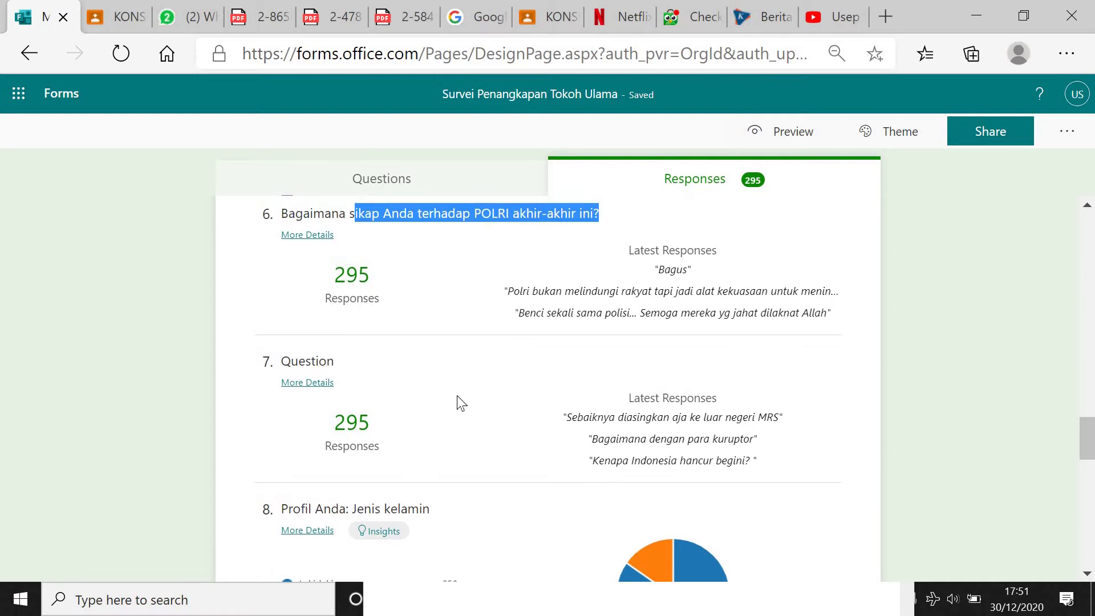
scroll(457, 395, down, 6)
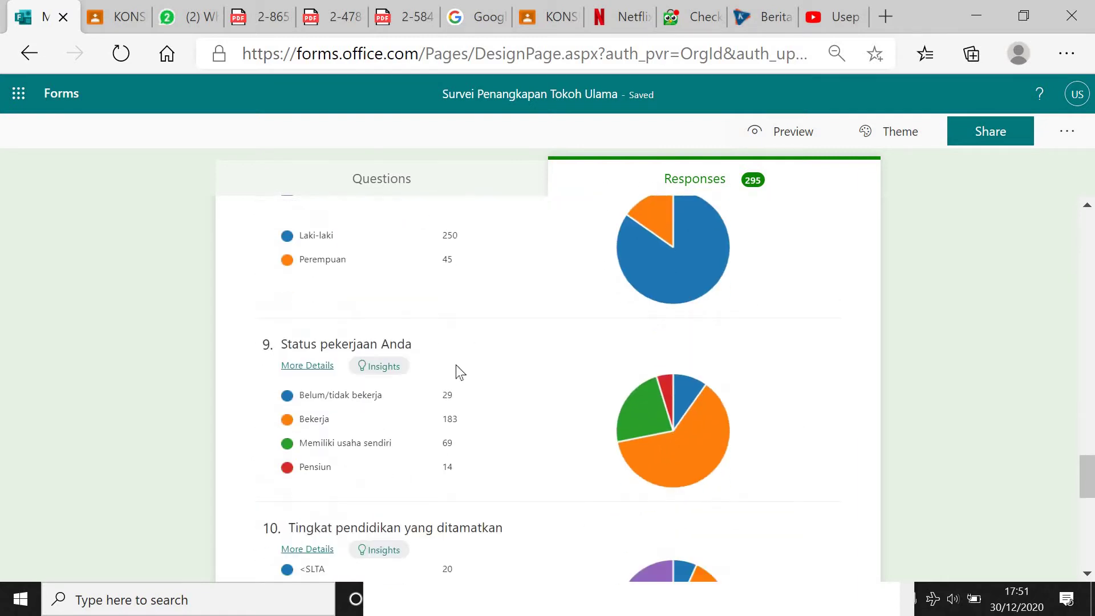
scroll(456, 368, down, 2)
scroll(456, 368, up, 6)
scroll(473, 354, down, 2)
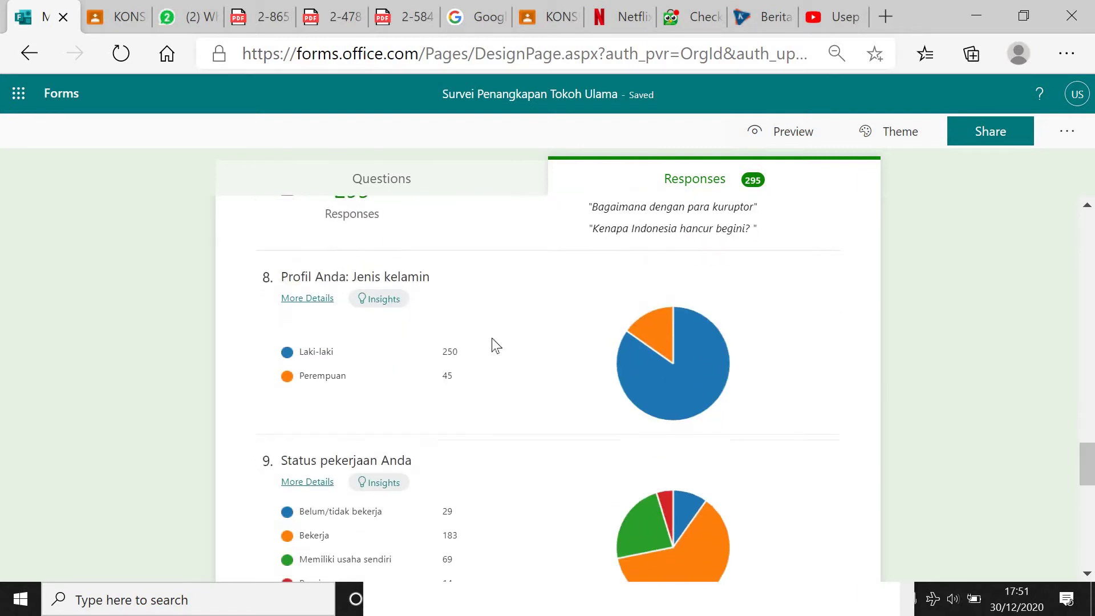
mouse_move(368, 354)
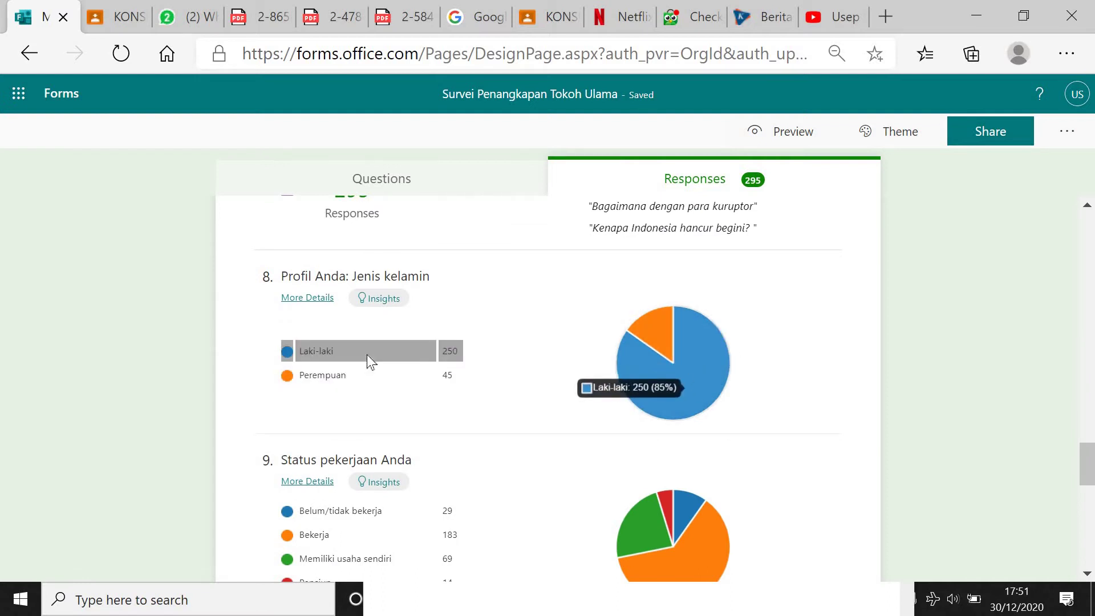
mouse_move(362, 374)
Examine the employment status breakdown in question 9 and the SLTA and Sarjana shares of education levels in question 10.
scroll(378, 388, down, 2)
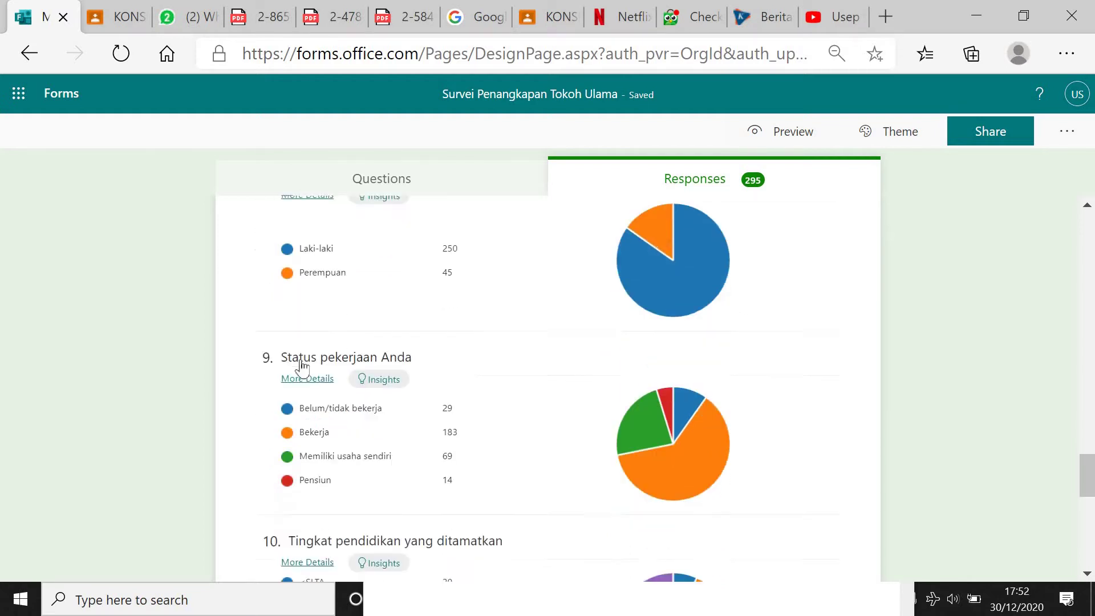
mouse_move(682, 467)
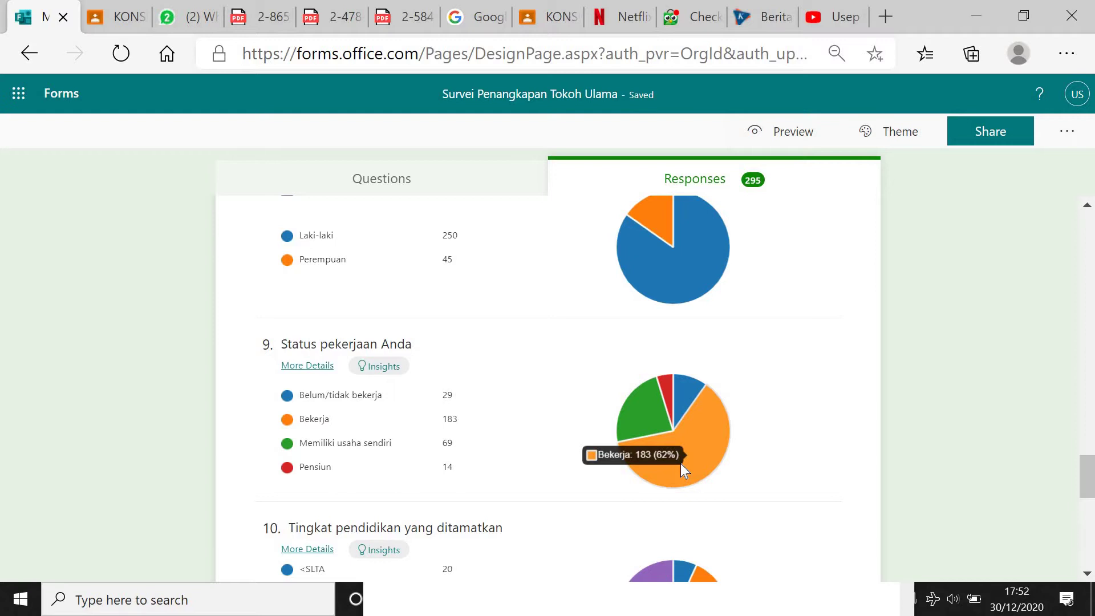
scroll(680, 463, down, 2)
mouse_move(703, 483)
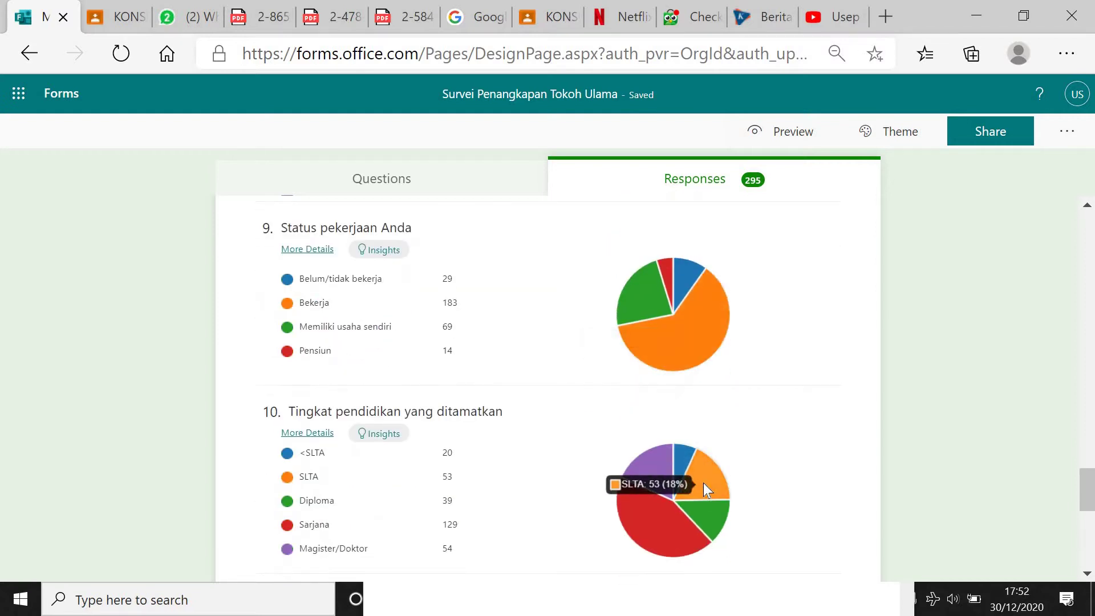
mouse_move(624, 523)
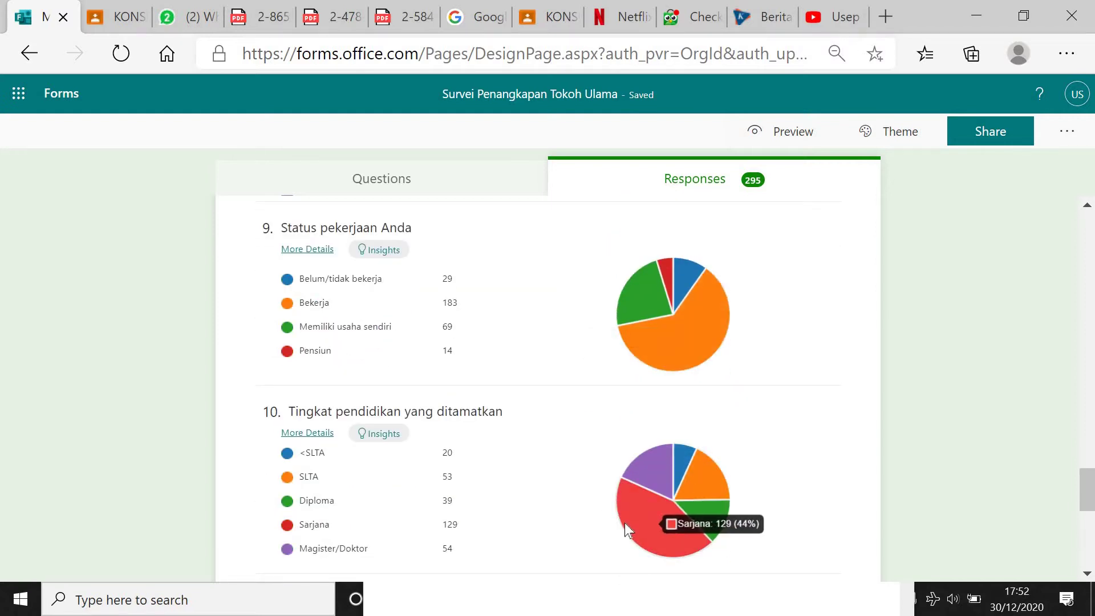
Examine the marital status breakdown in question 11 and the age group distribution in question 12.
scroll(574, 485, down, 3)
scroll(649, 295, down, 1)
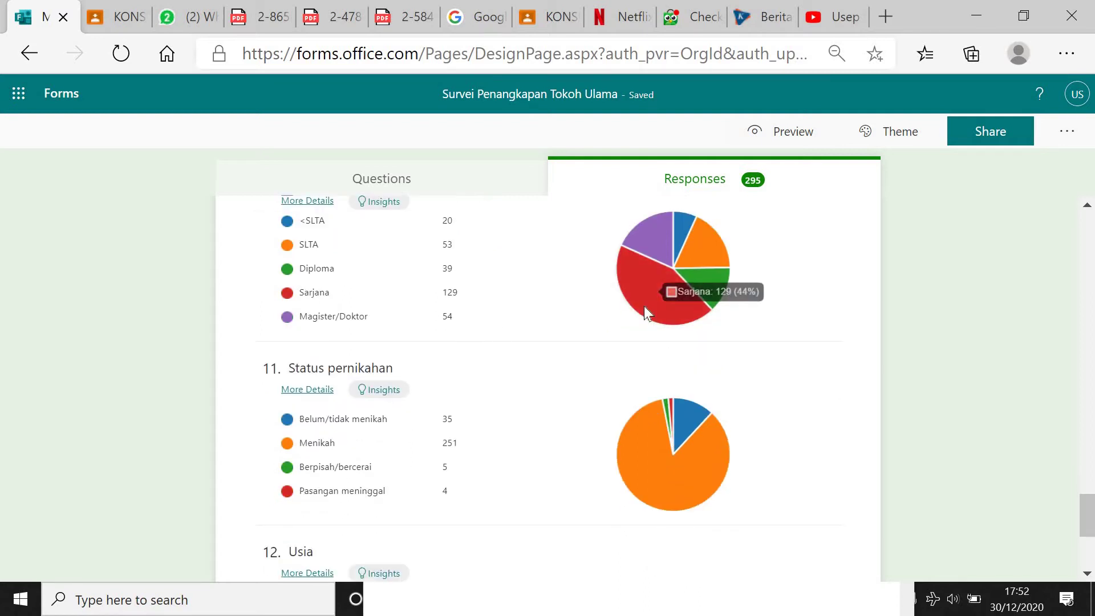
mouse_move(653, 481)
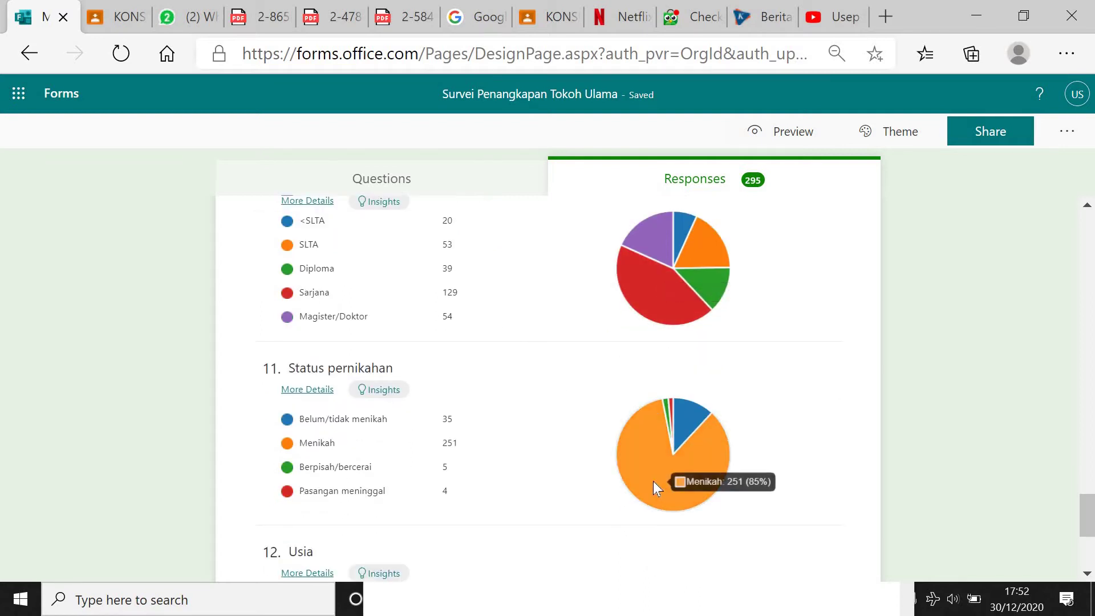
scroll(607, 434, down, 1)
scroll(583, 375, down, 2)
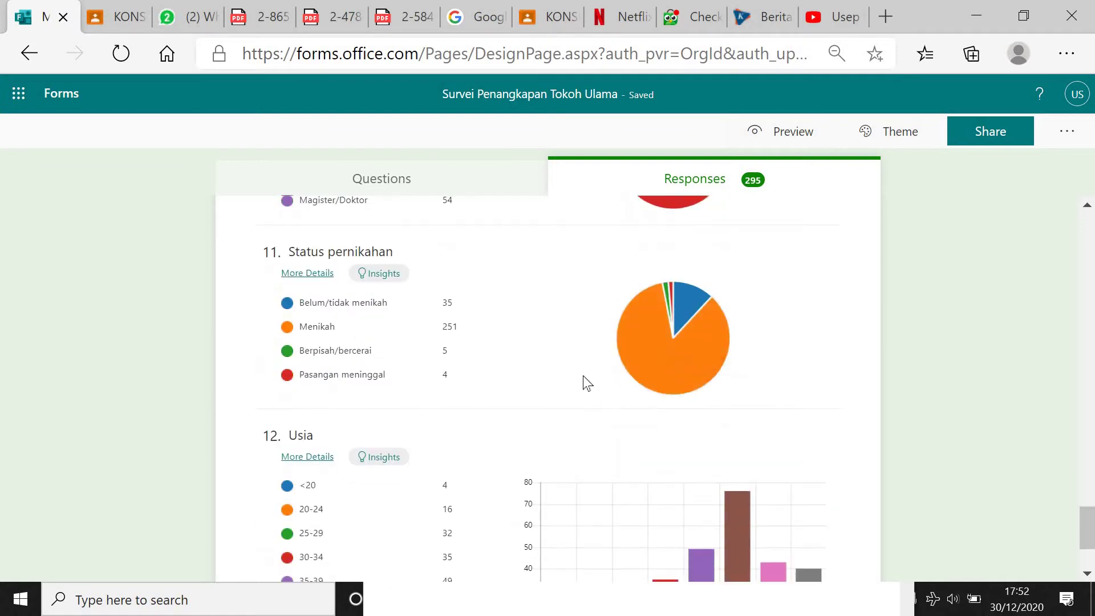
scroll(580, 379, down, 2)
mouse_move(741, 399)
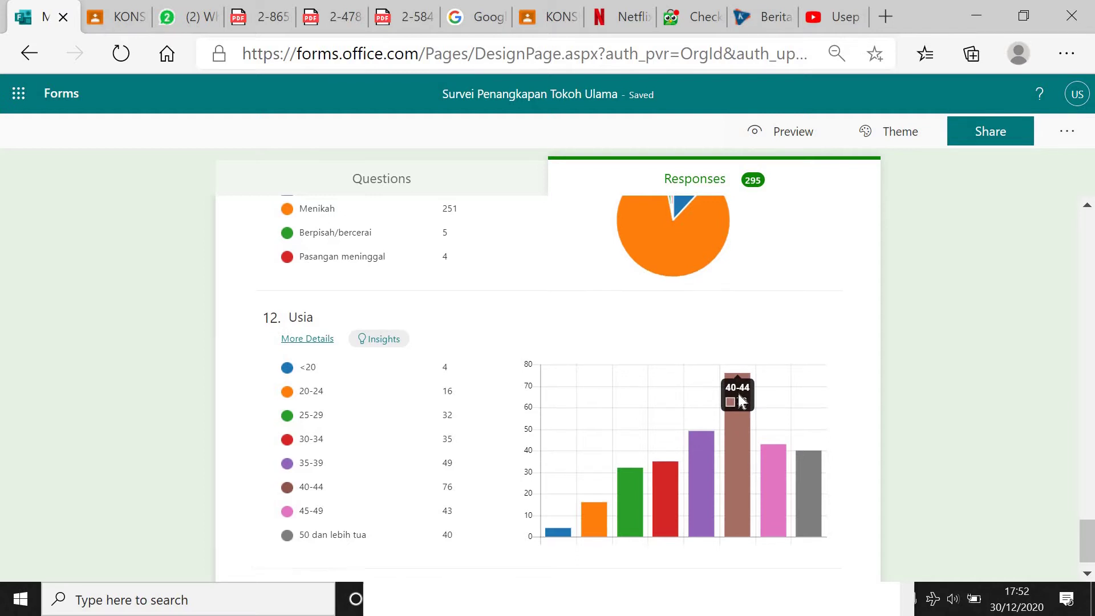
scroll(736, 408, down, 1)
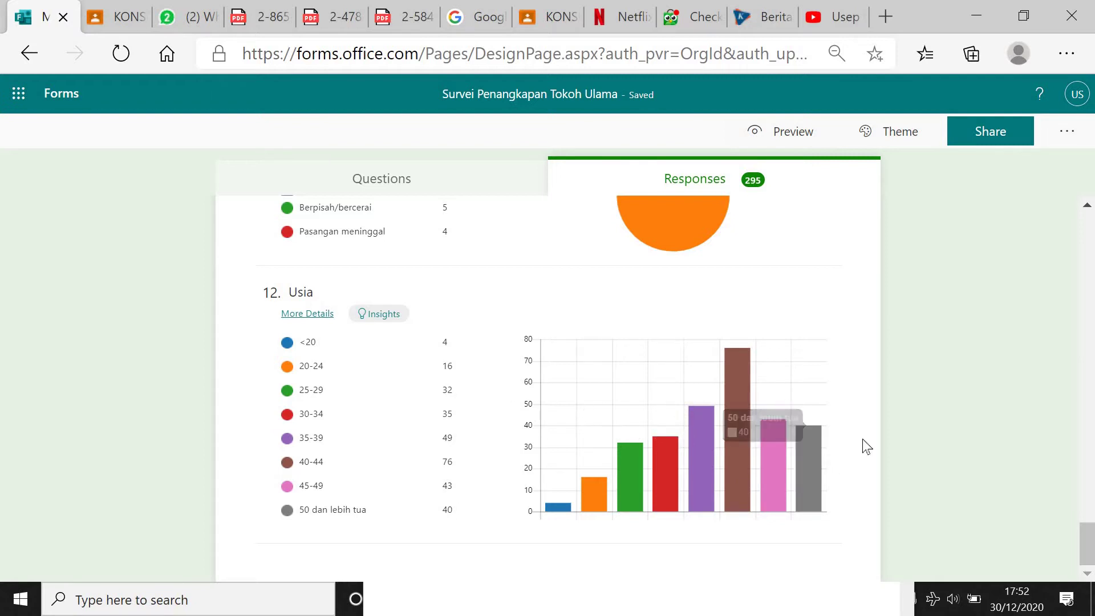
Export the survey responses to an Excel workbook and open the downloaded file.
scroll(863, 437, up, 7)
scroll(864, 435, up, 15)
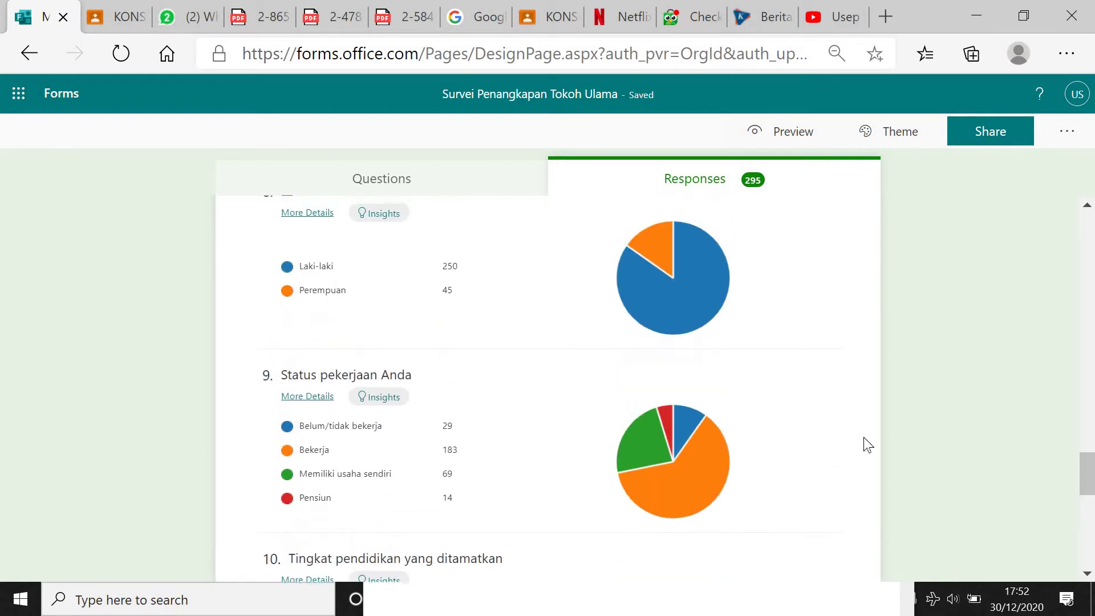
scroll(865, 439, up, 15)
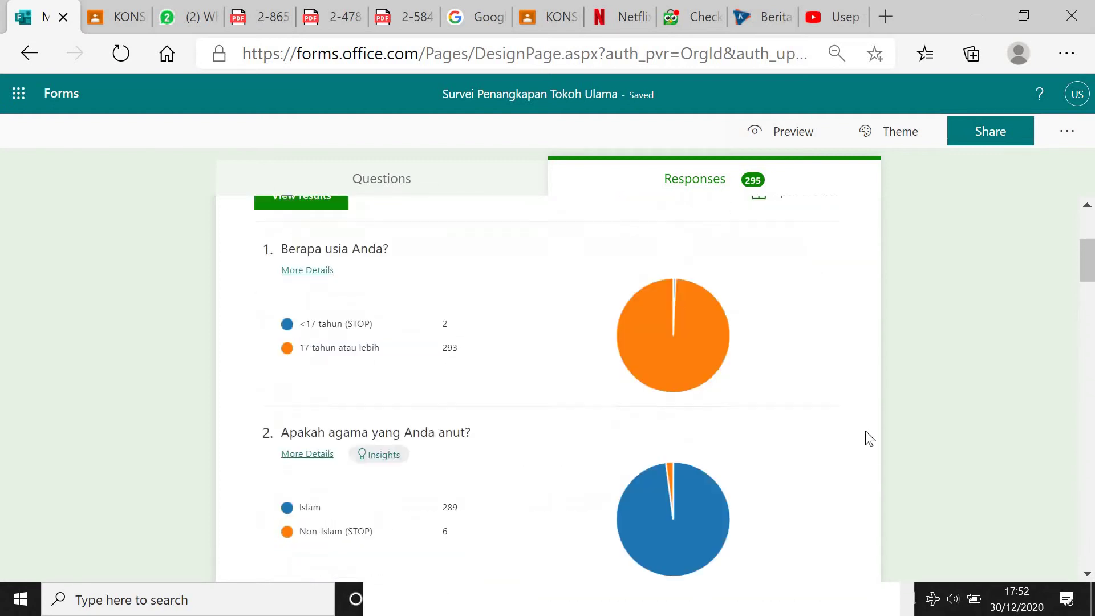
click(795, 428)
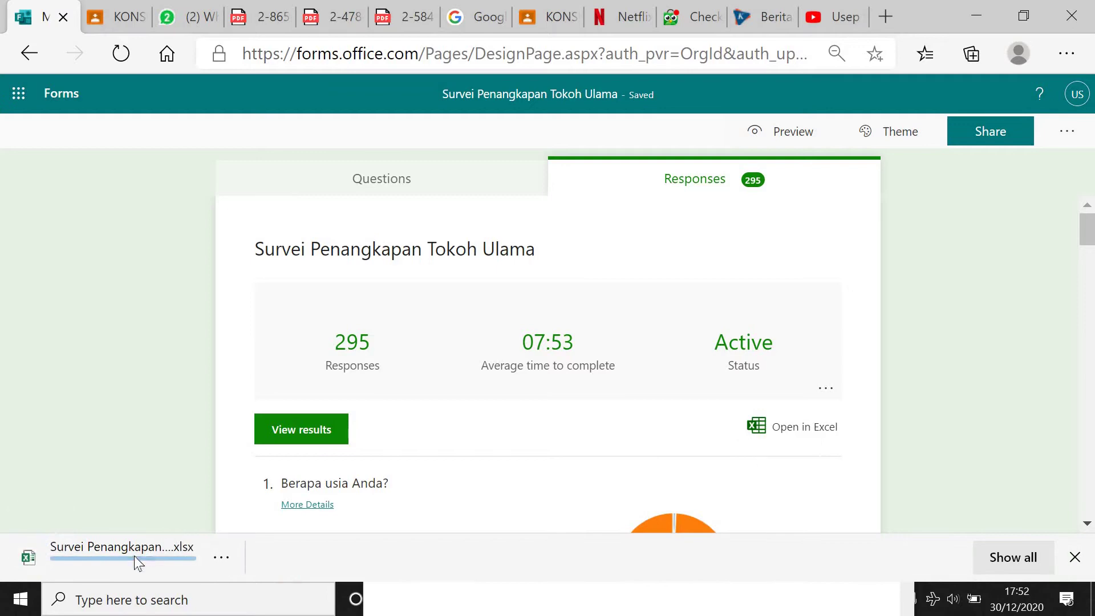
click(135, 556)
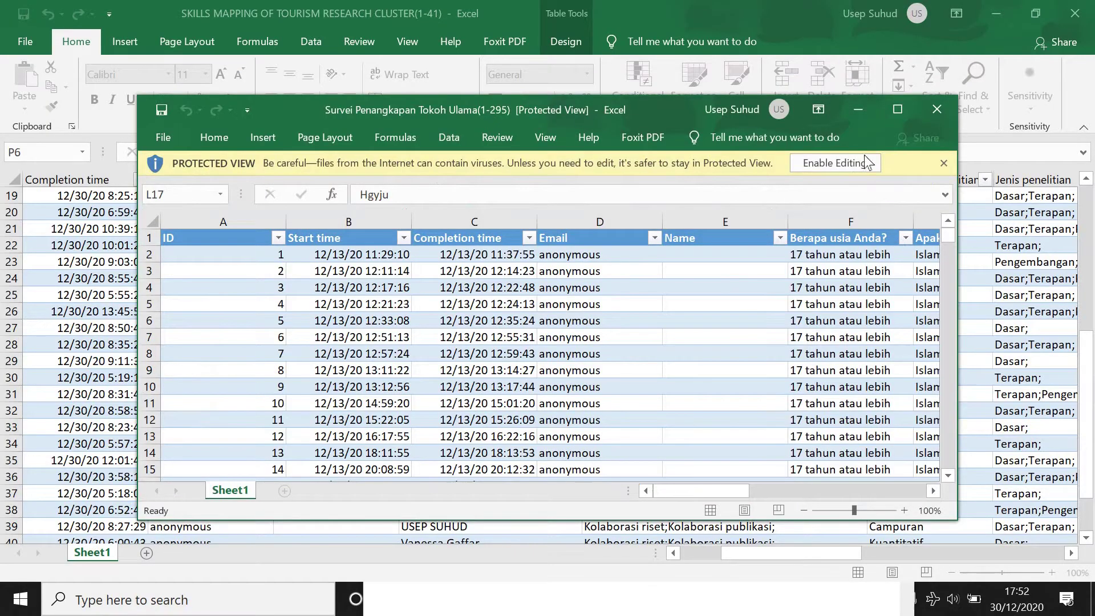
Enable editing in the maximized response workbook and copy the whole table A1:Q296, including the header row.
click(835, 163)
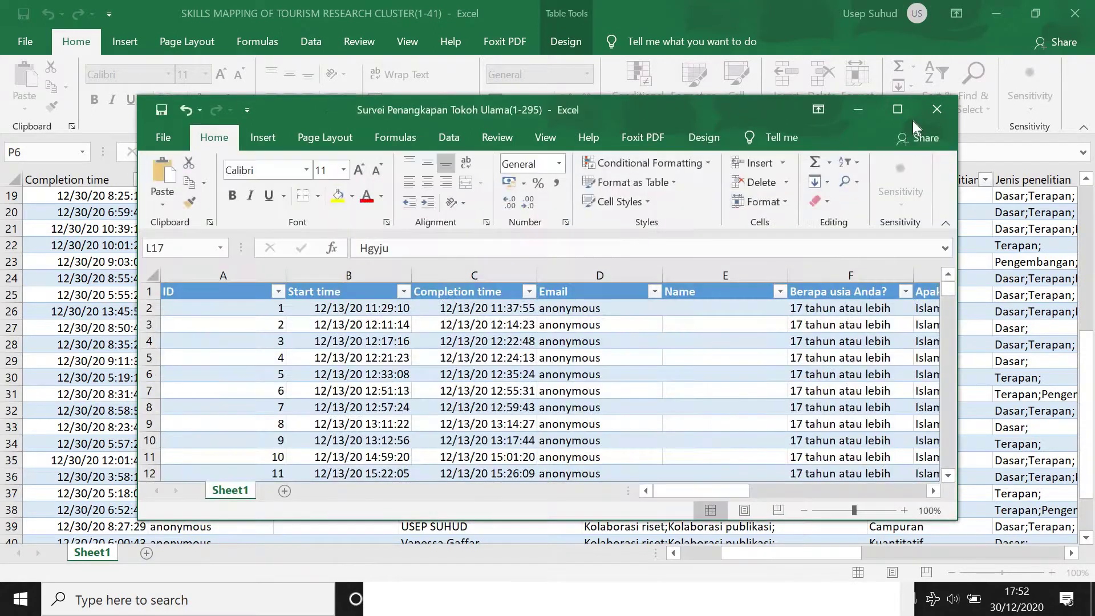
click(898, 110)
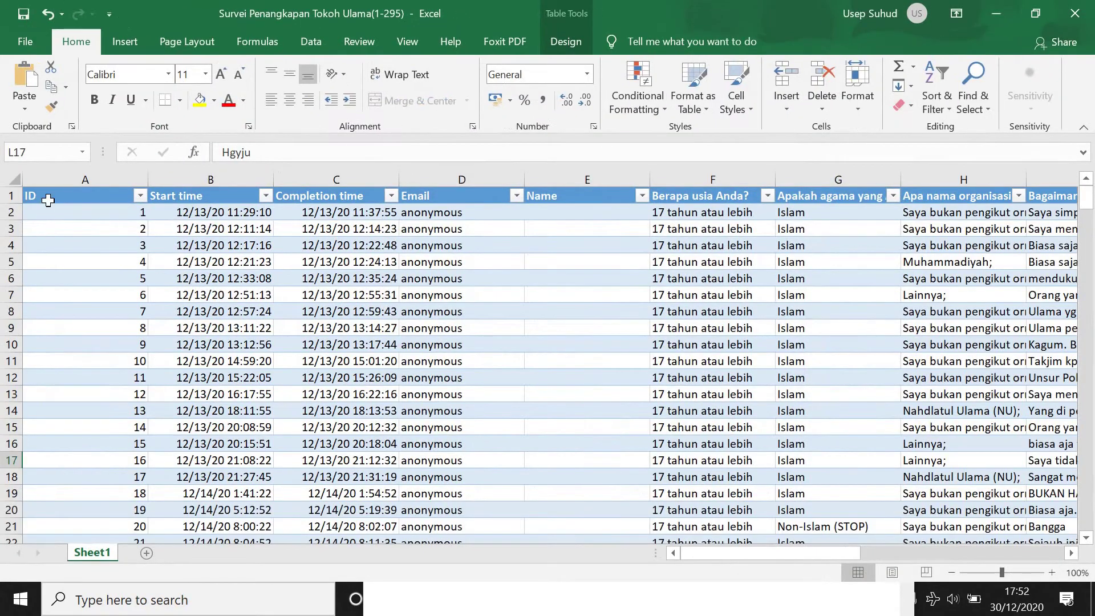
drag(47, 201, 860, 493)
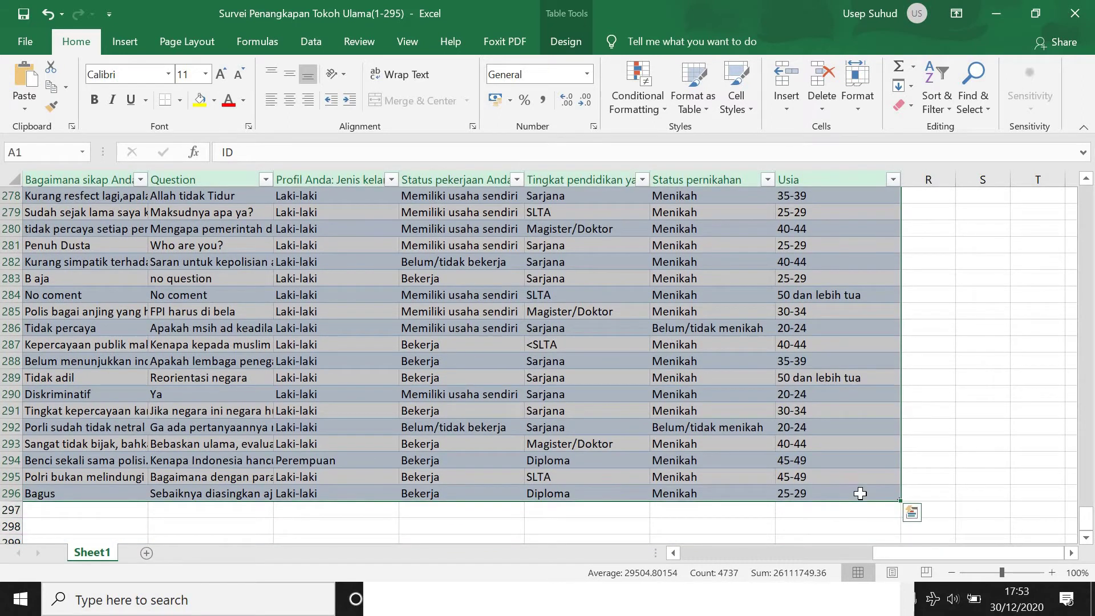
key(ctrl+c)
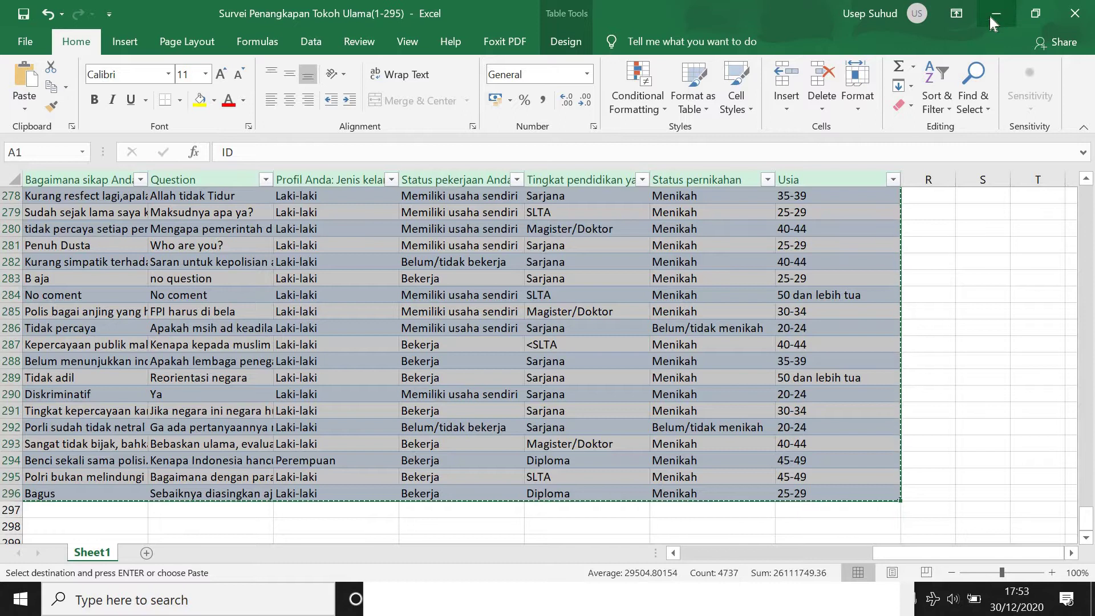
Switch to IBM SPSS Statistics 27 and dismiss its welcome dialog to reach an empty dataset.
click(205, 600)
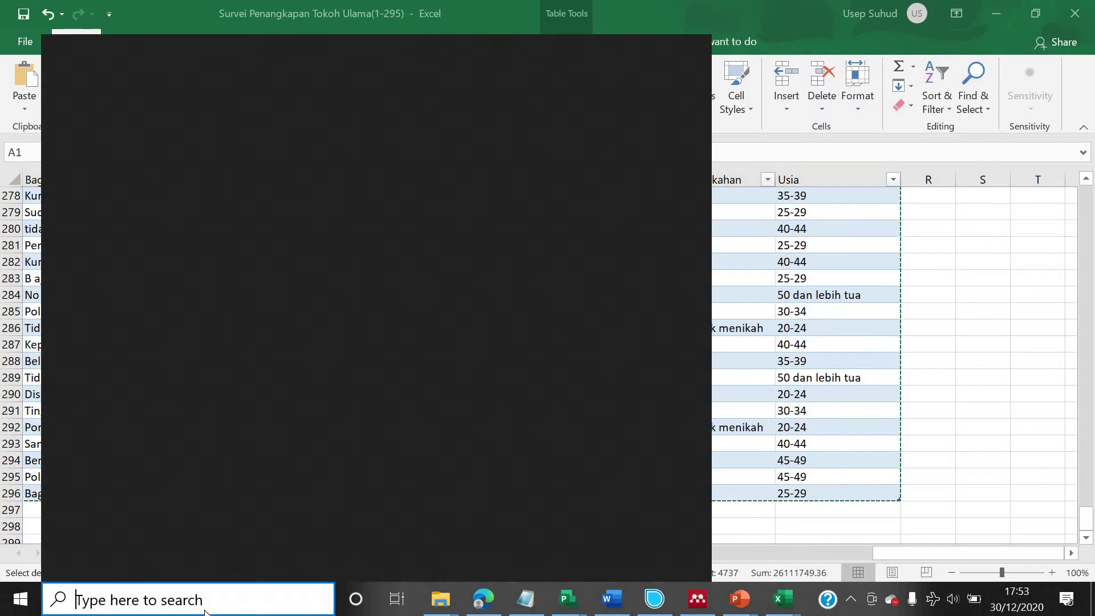
text(s)
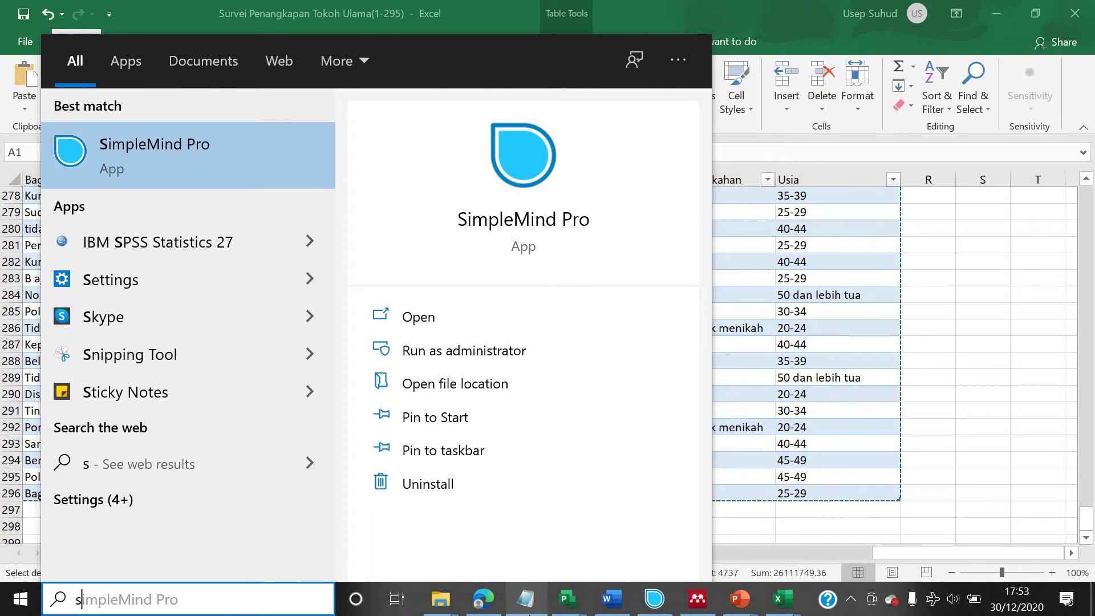
text(p)
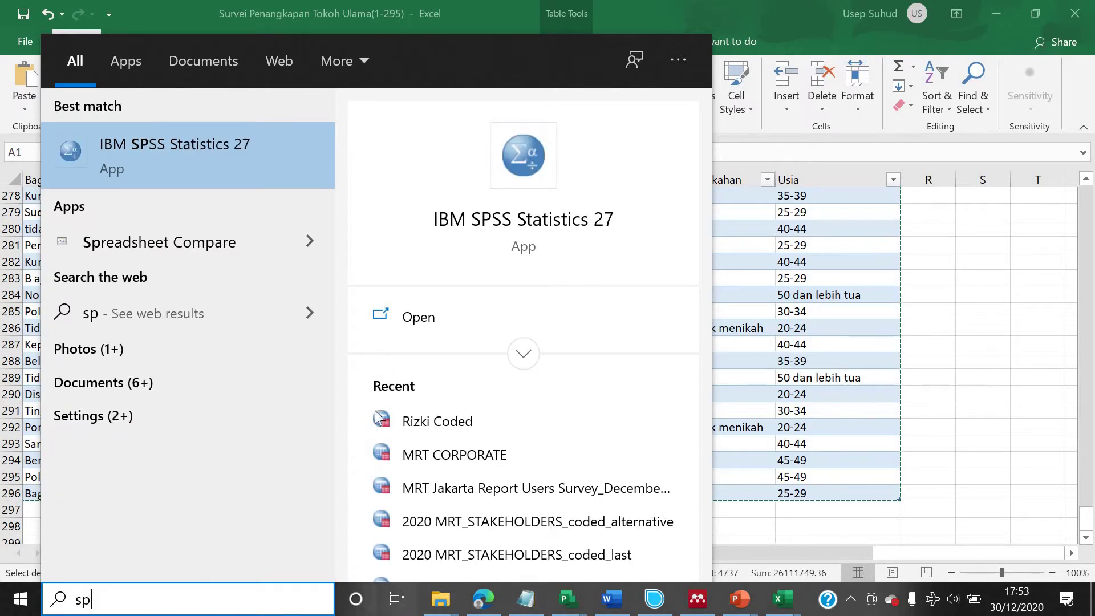
click(419, 317)
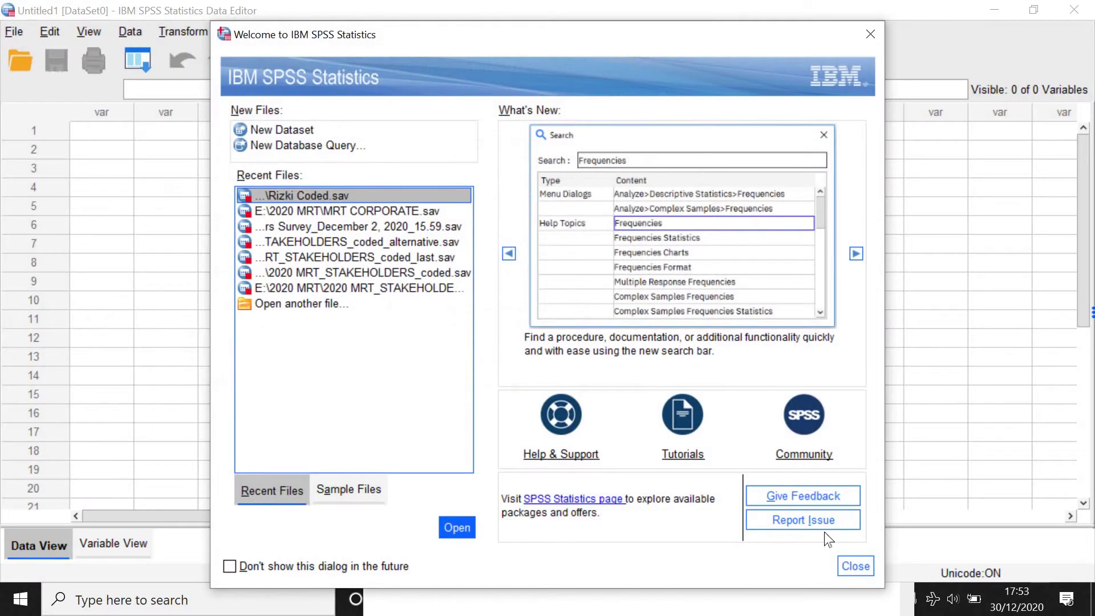
click(856, 566)
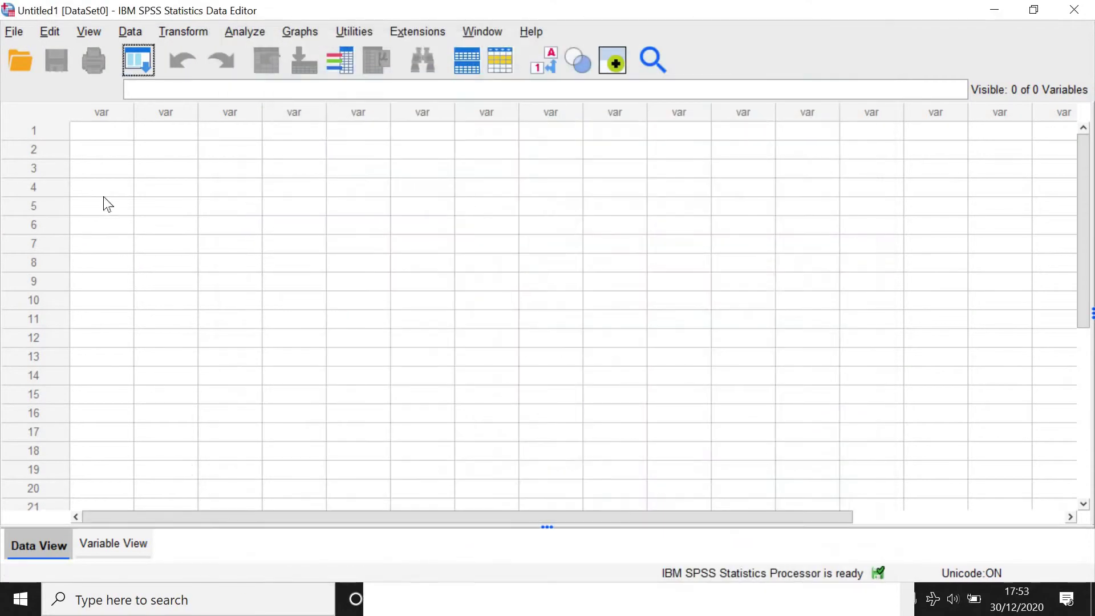
Paste the copied survey table into the dataset starting at the first cell, and look over the pasted rows and variables.
click(101, 138)
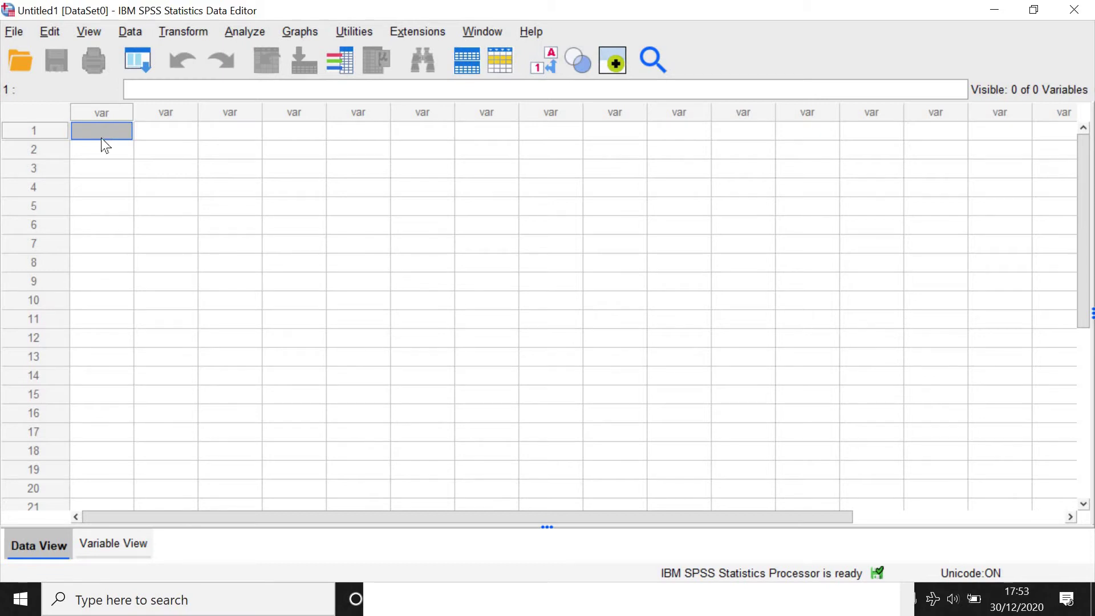
key(ctrl+v)
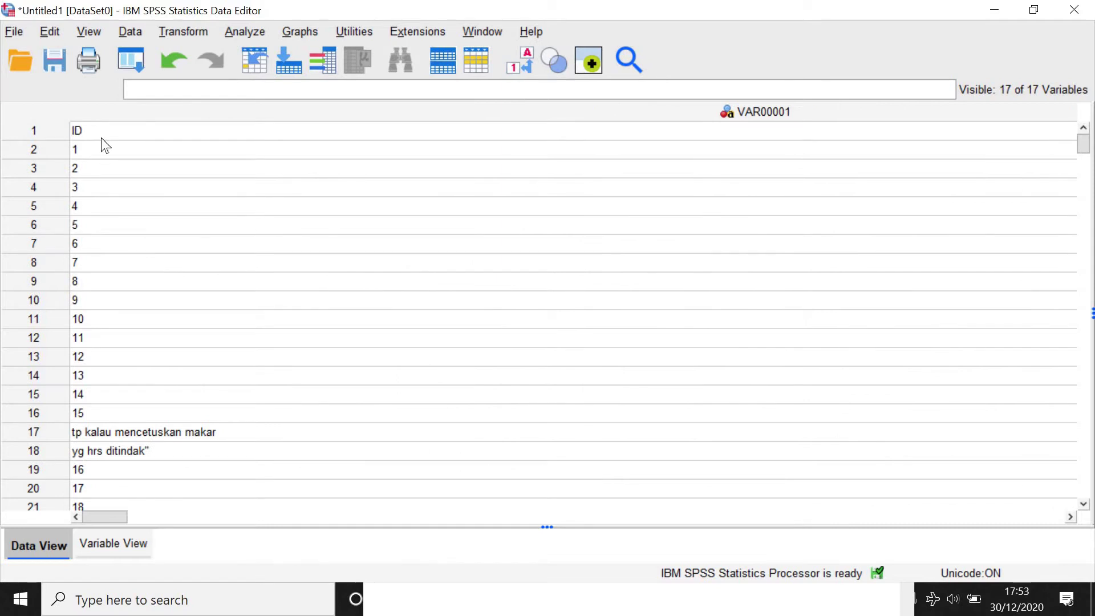
drag(99, 519, 463, 514)
scroll(368, 360, down, 10)
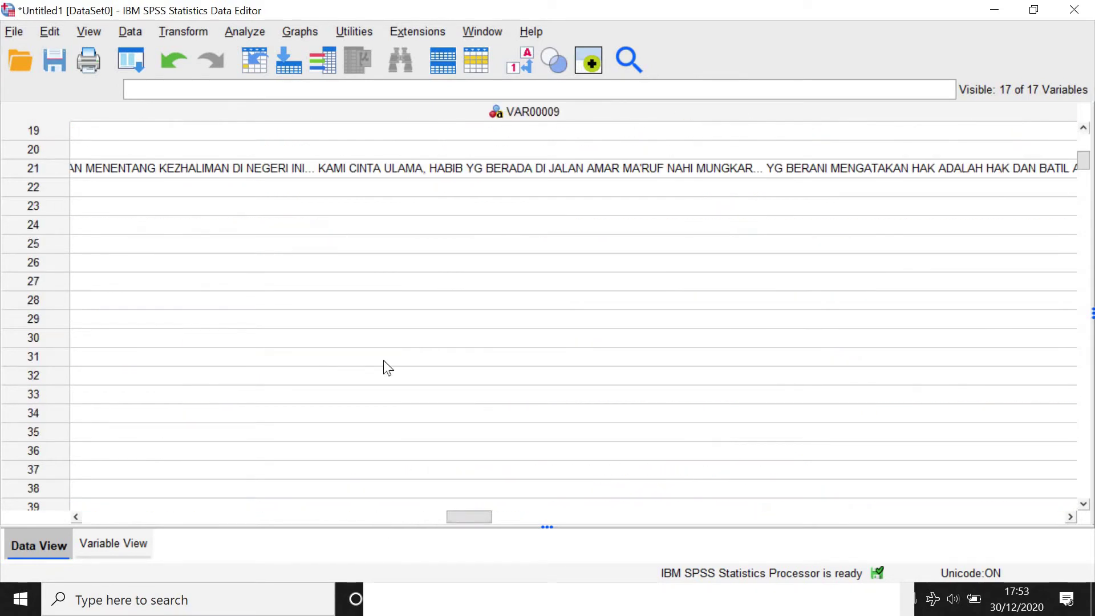
scroll(455, 487, down, 2)
drag(484, 515, 47, 517)
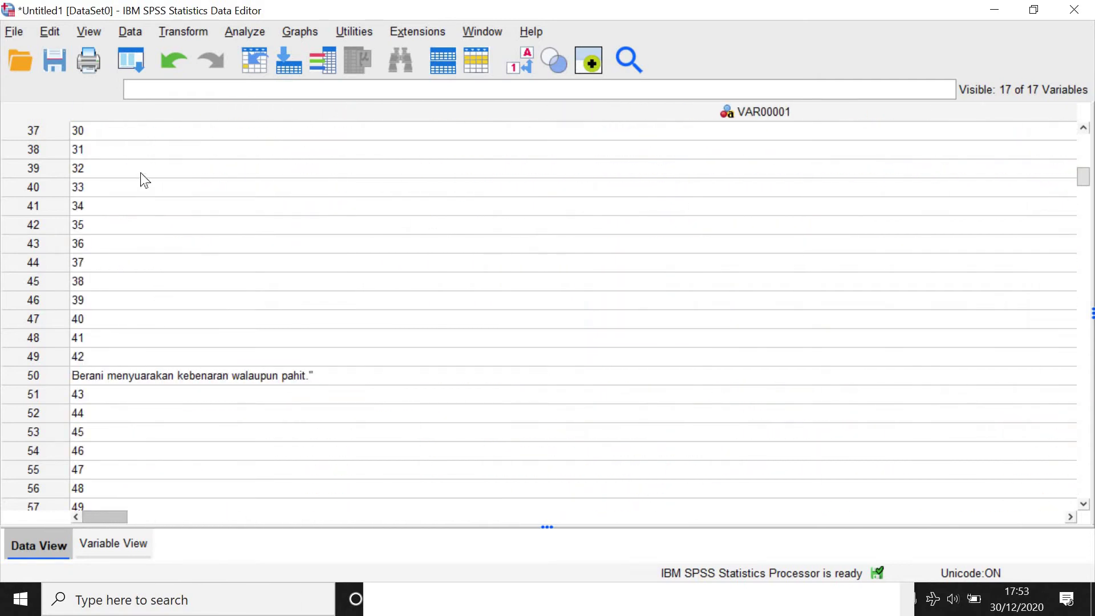
scroll(190, 311, up, 12)
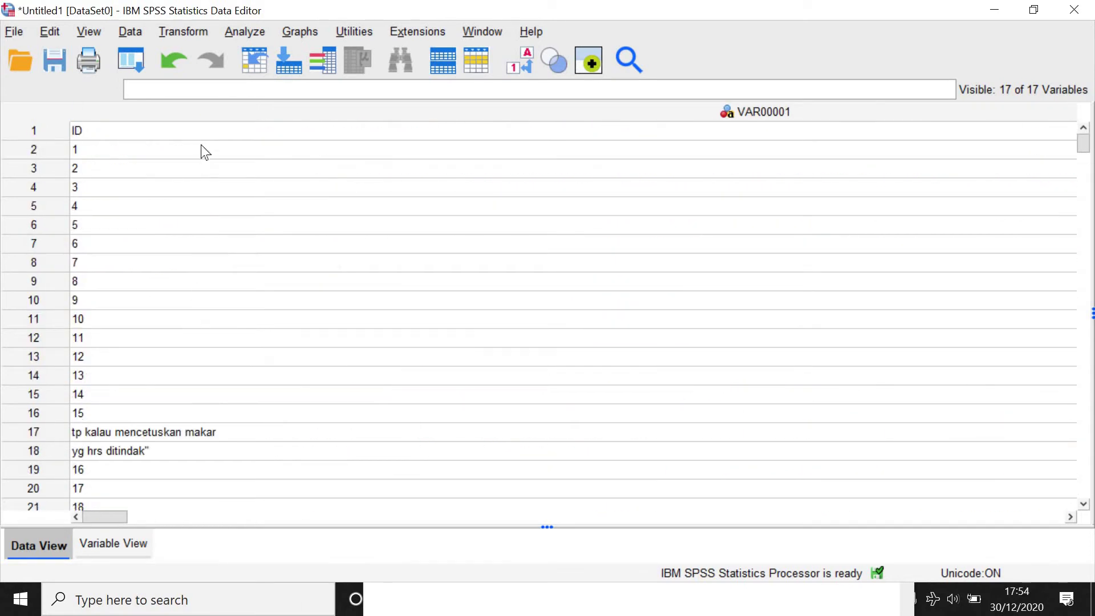
Select the dataset columns from VAR00001 through VAR00011.
click(887, 113)
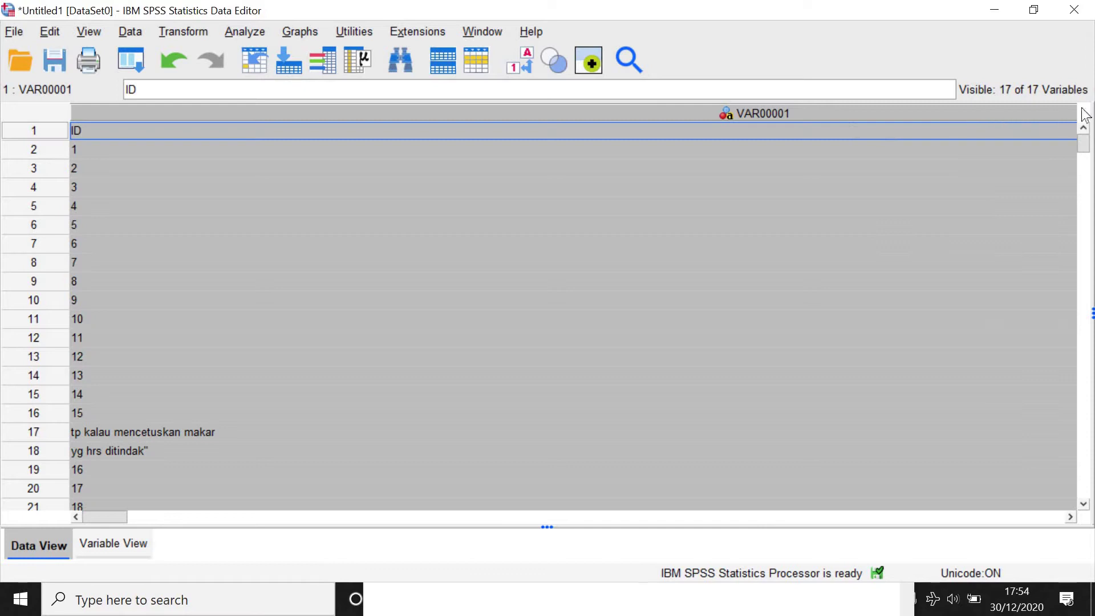
scroll(571, 308, right, 5)
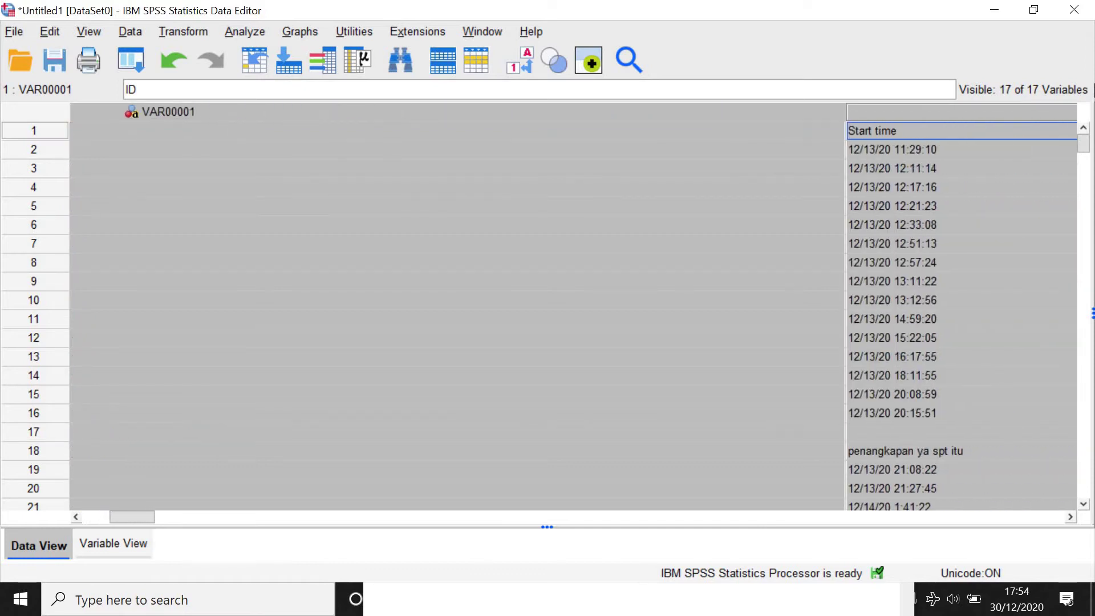
scroll(570, 308, right, 3)
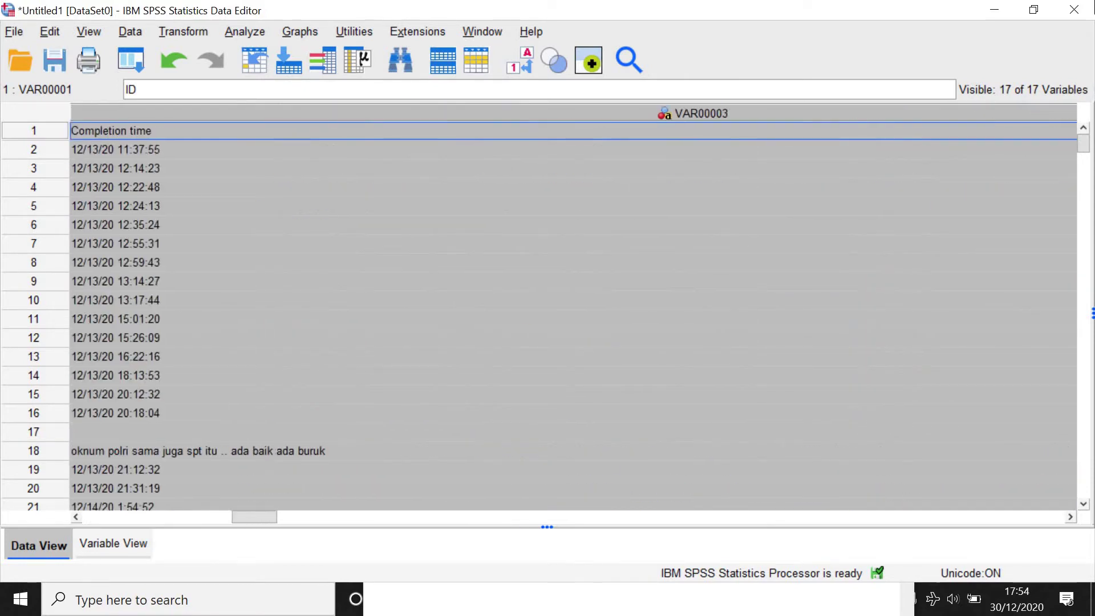
scroll(571, 308, right, 8)
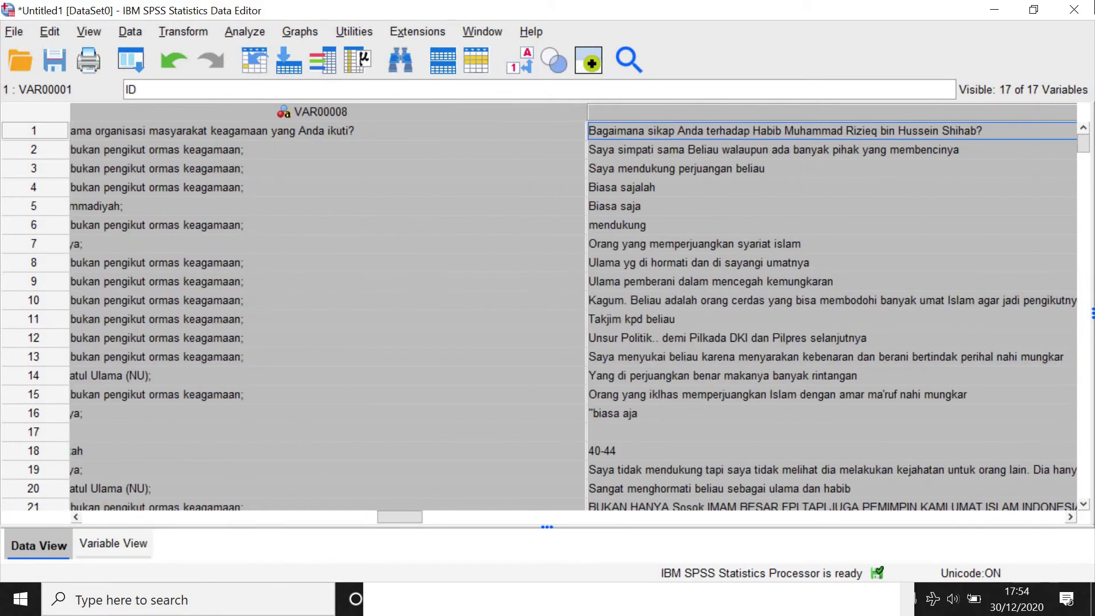
scroll(570, 308, right, 6)
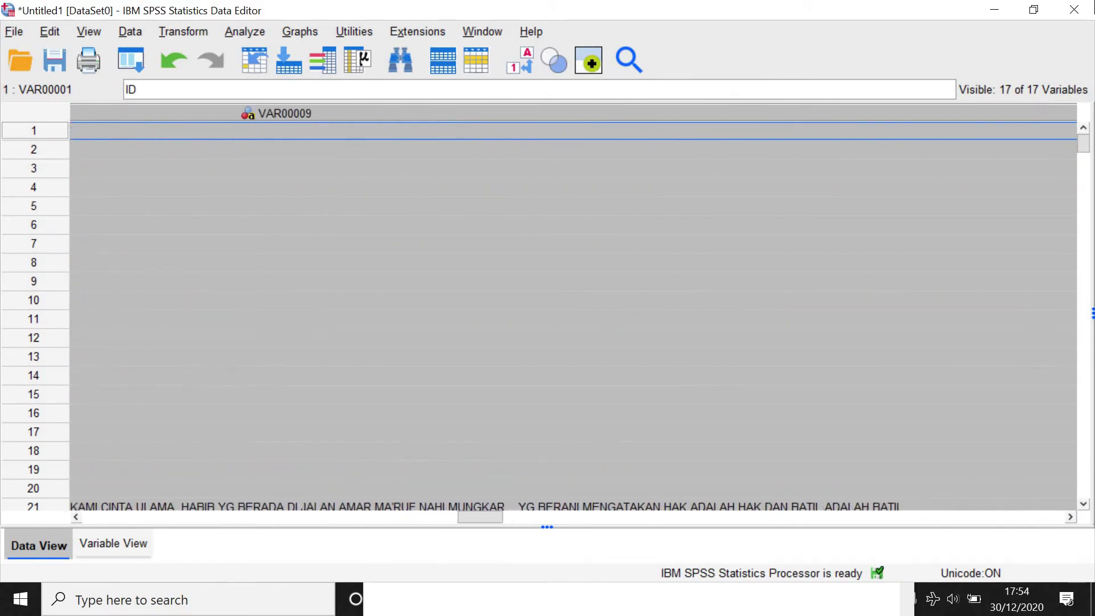
scroll(570, 309, right, 8)
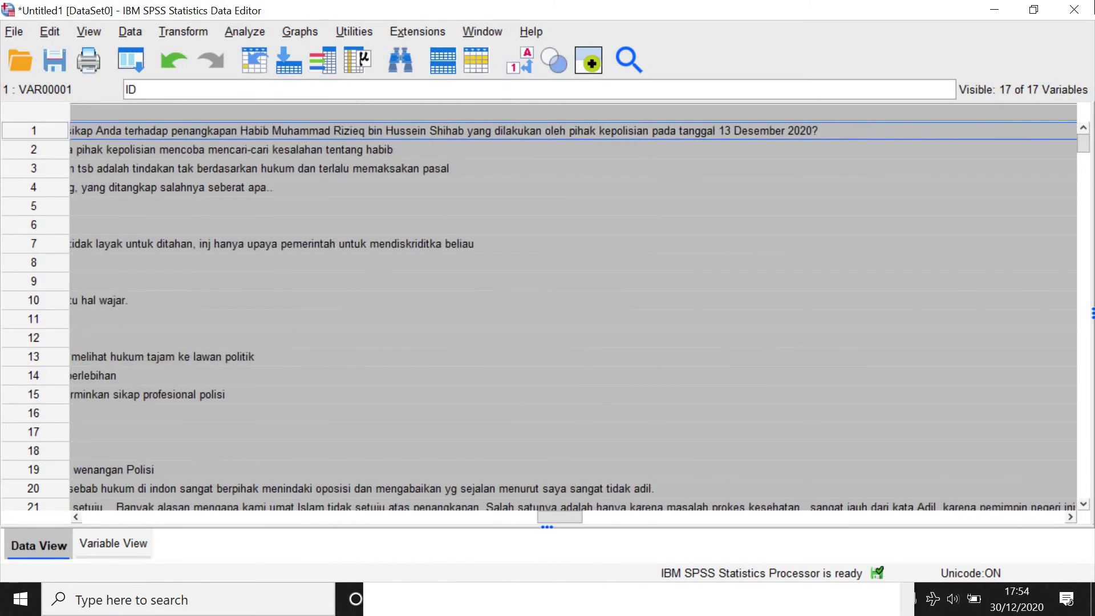
scroll(571, 308, right, 8)
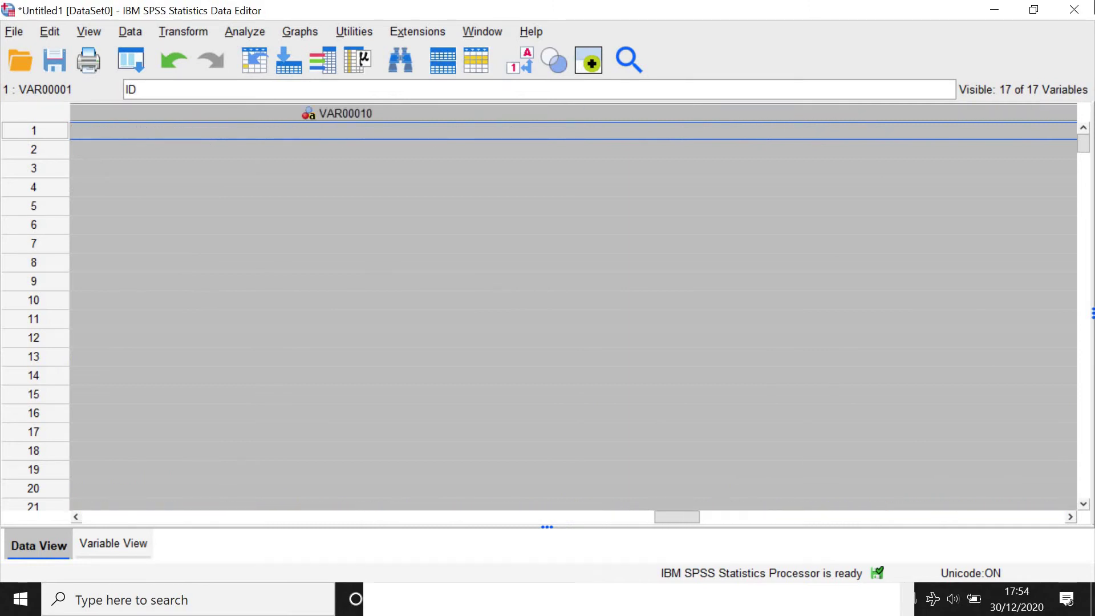
scroll(571, 309, right, 6)
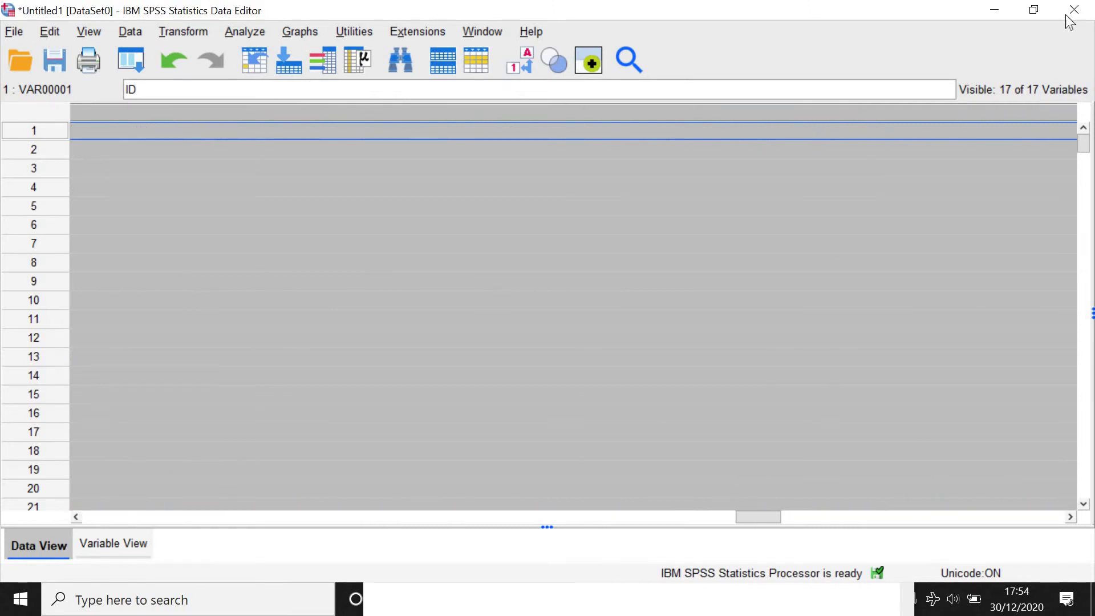
scroll(1093, 15, right, 1)
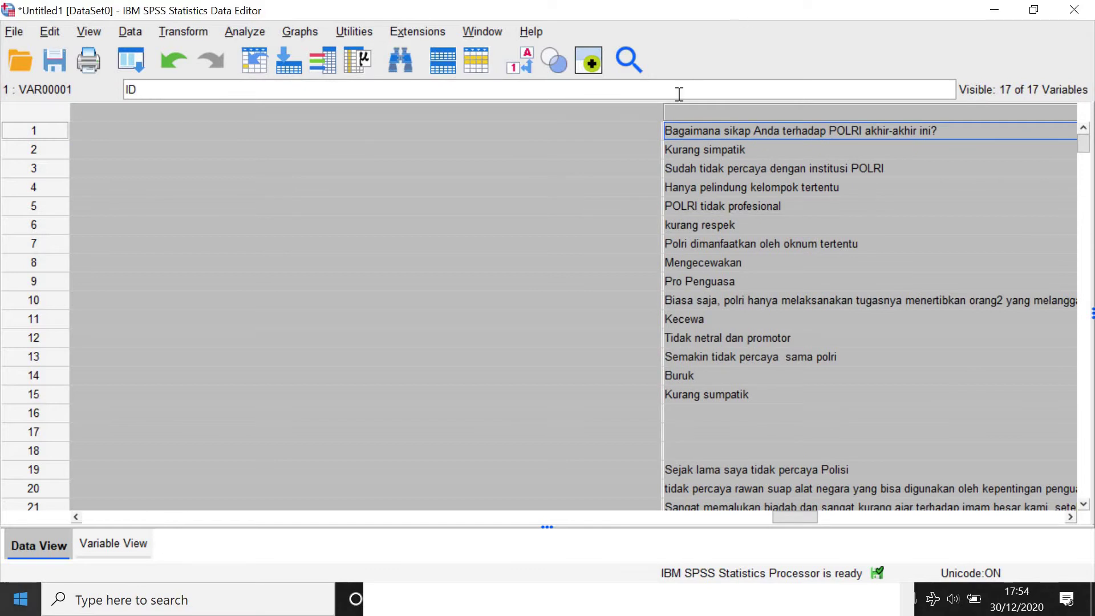
Narrow the selected columns in several passes, resizing at the right edges of VAR00010, VAR00006 and VAR00005.
scroll(393, 162, right, 6)
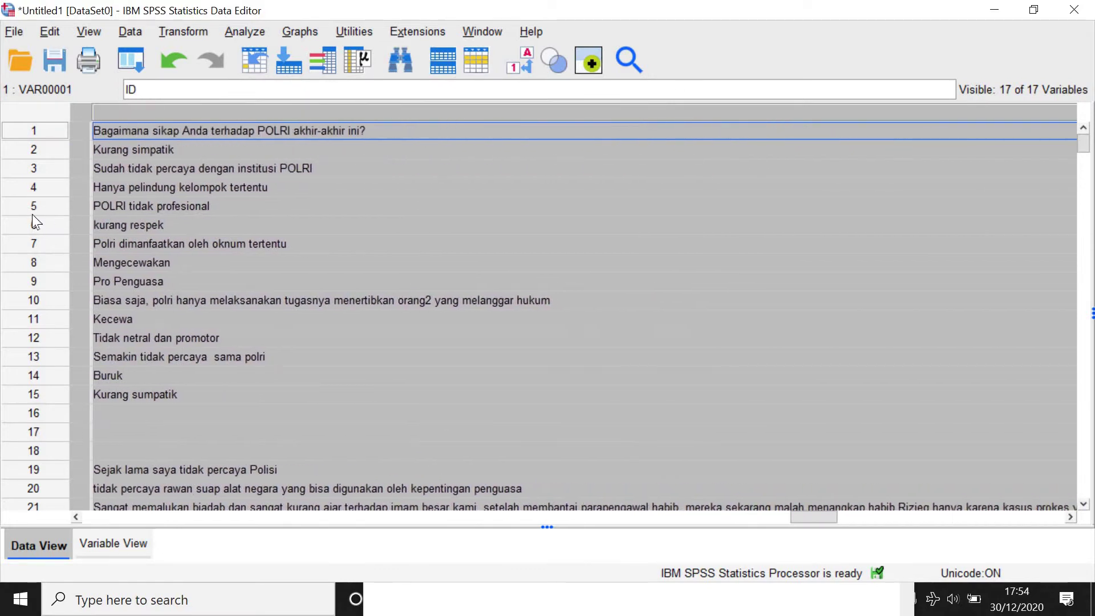
scroll(50, 217, left, 3)
scroll(42, 217, right, 3)
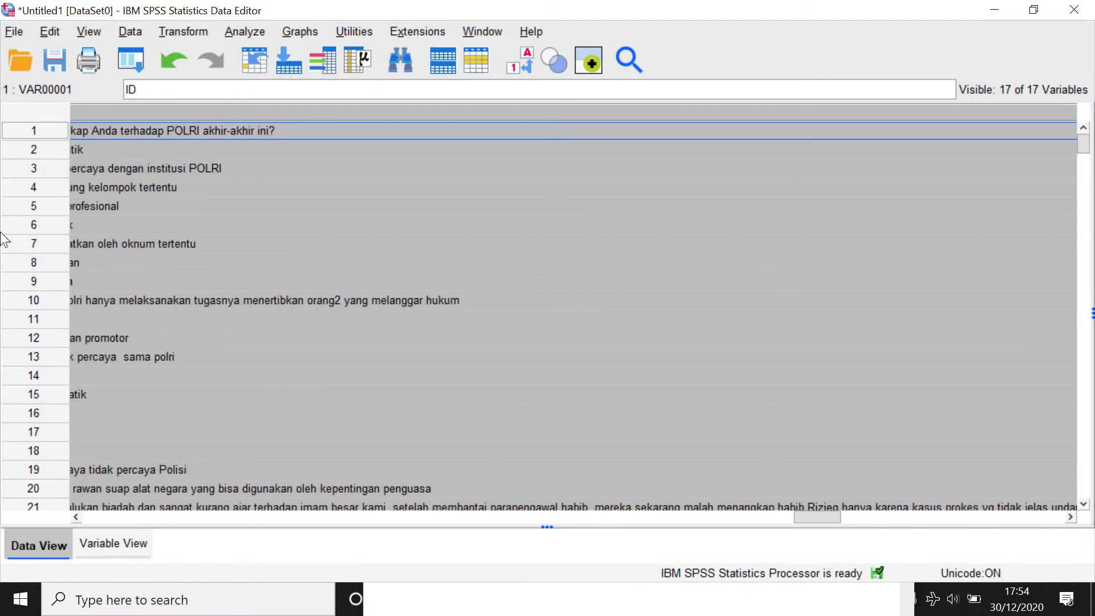
scroll(66, 211, left, 2)
scroll(766, 476, left, 10)
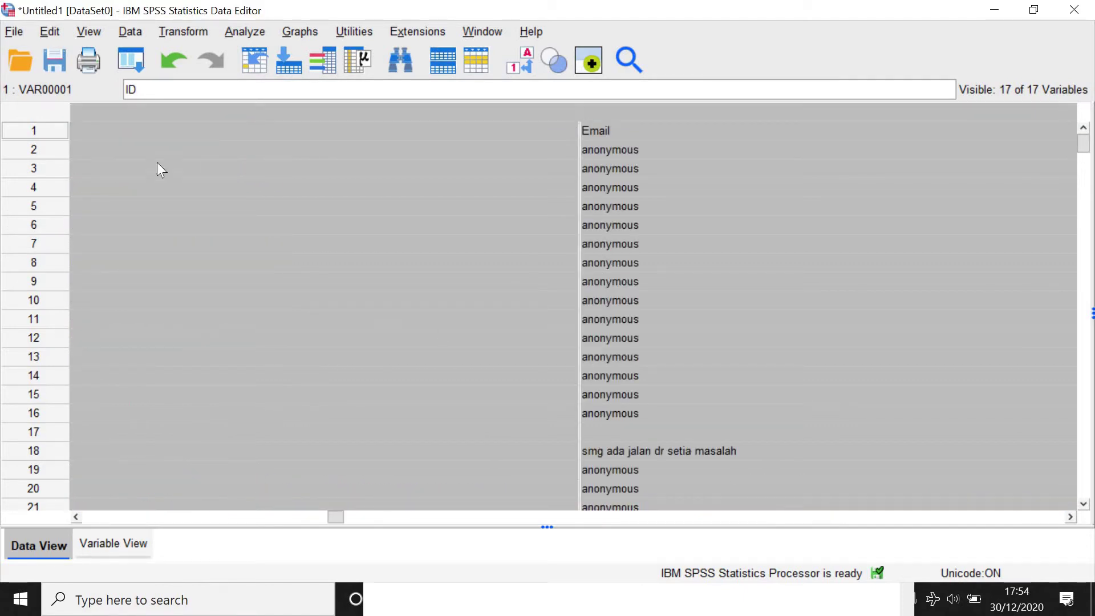
scroll(158, 171, right, 5)
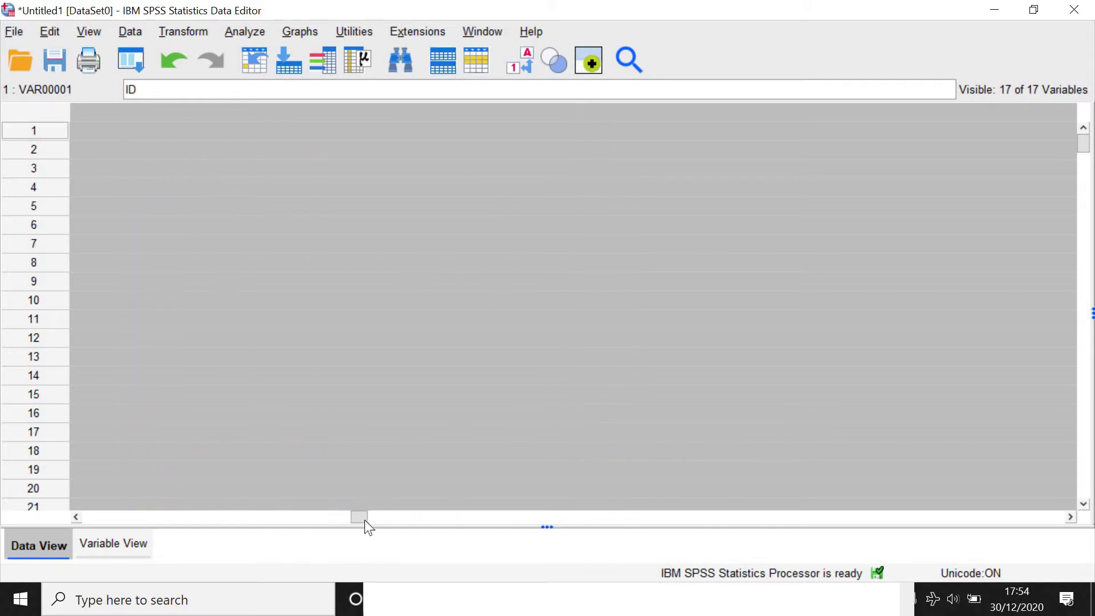
drag(379, 513, 590, 481)
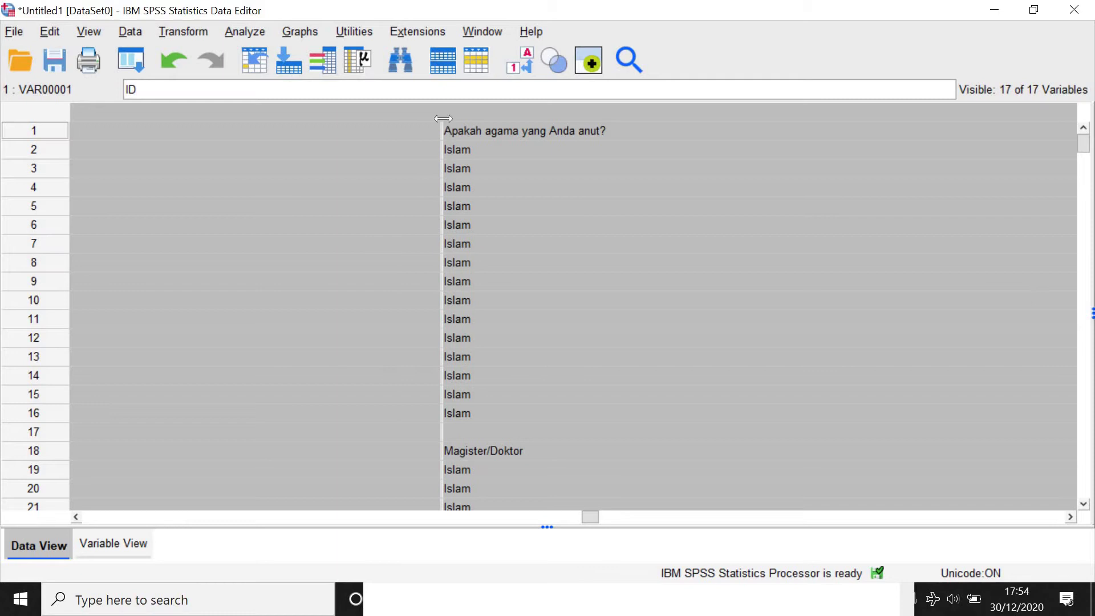
scroll(102, 164, right, 2)
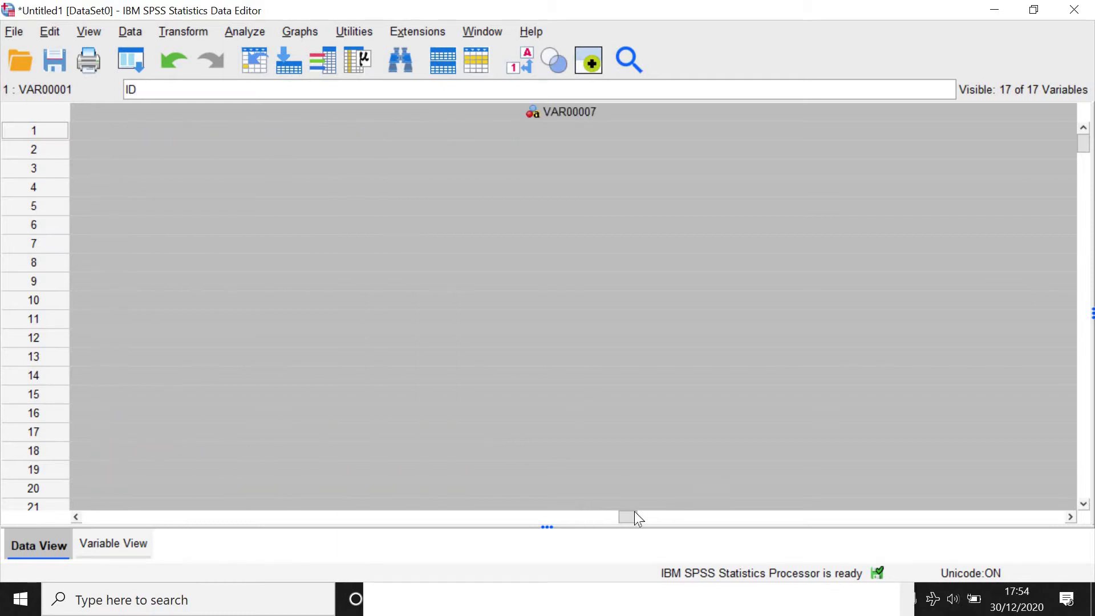
scroll(565, 523, left, 2)
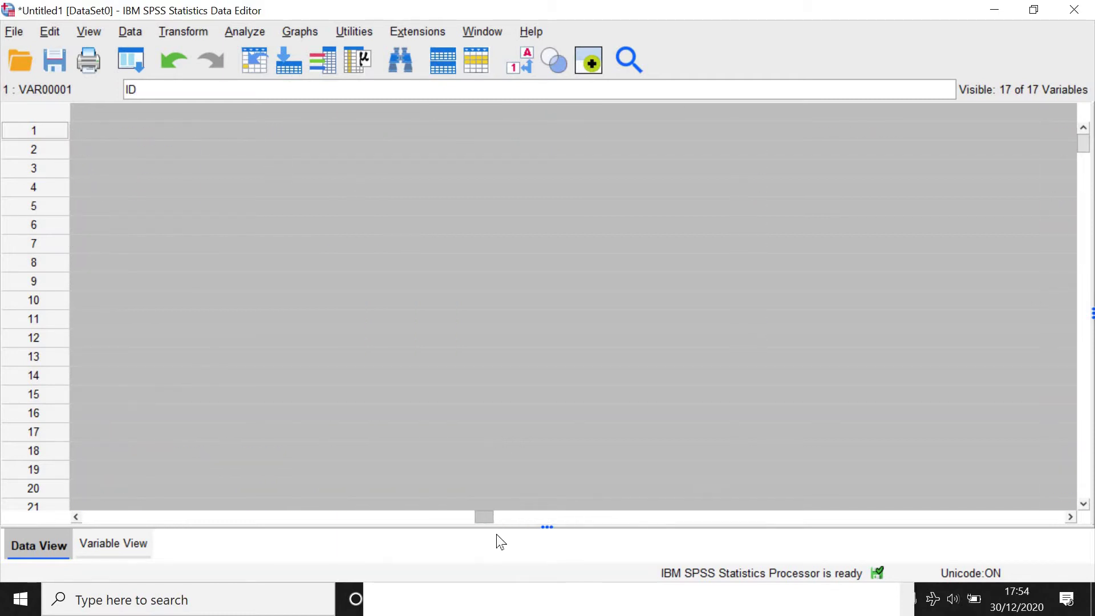
scroll(500, 533, right, 1)
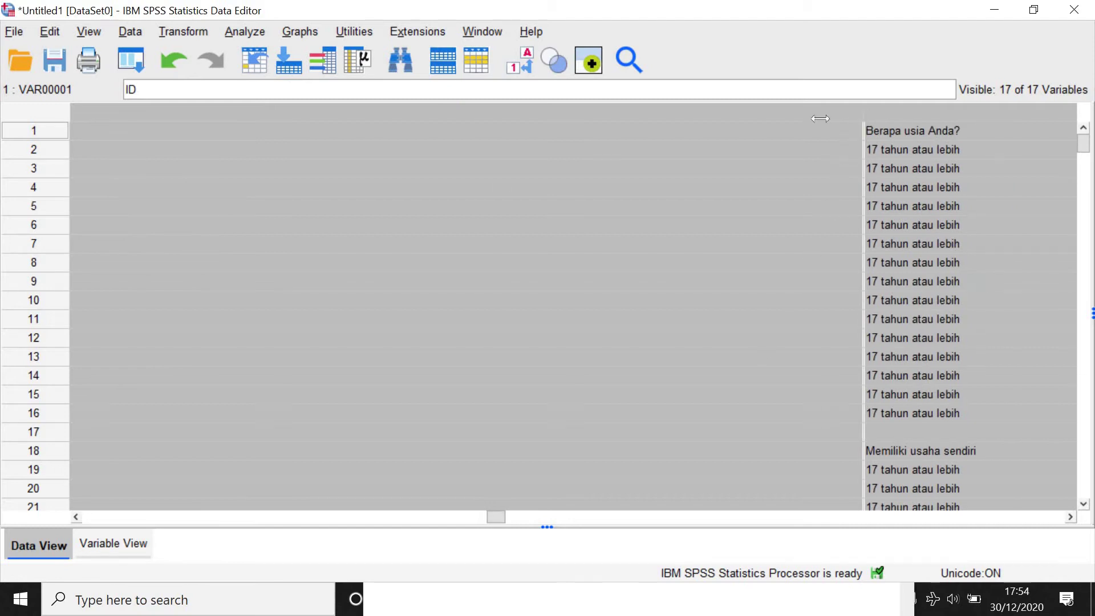
scroll(200, 203, right, 3)
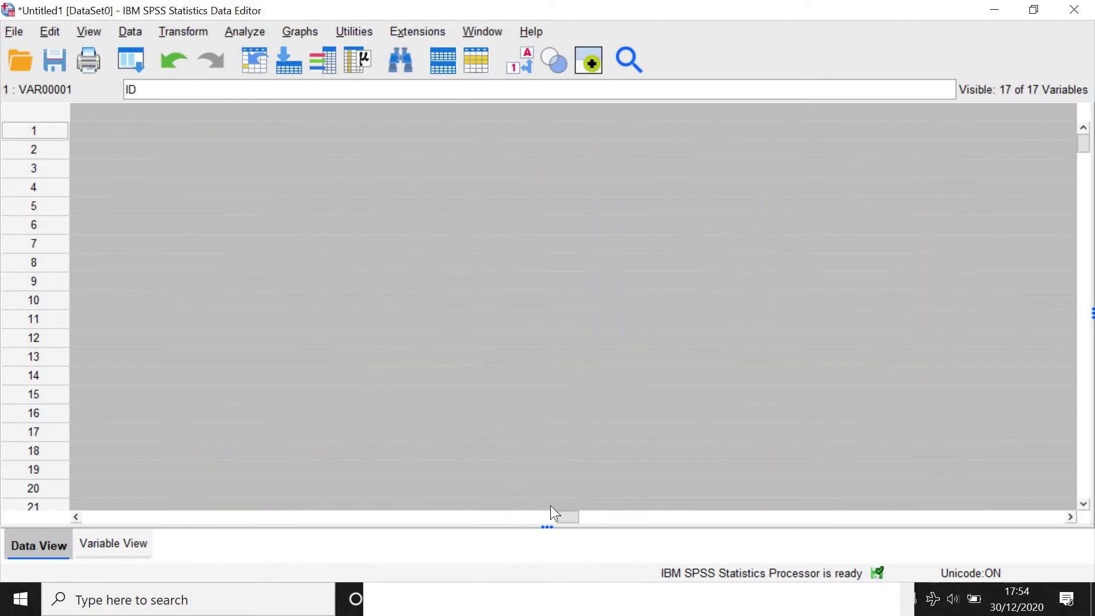
drag(561, 514, 491, 516)
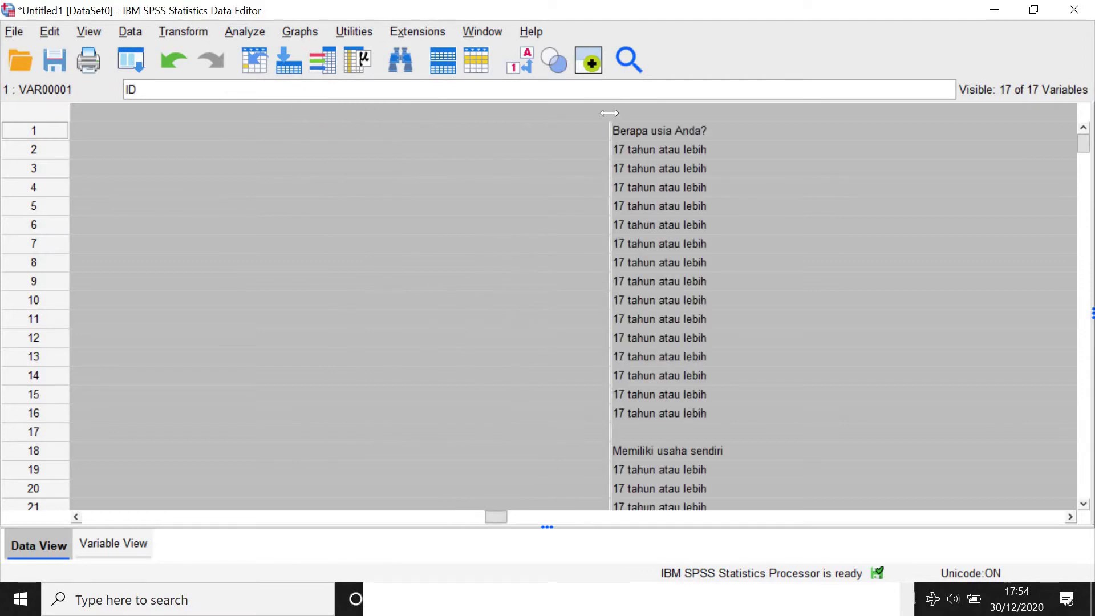
scroll(203, 165, right, 5)
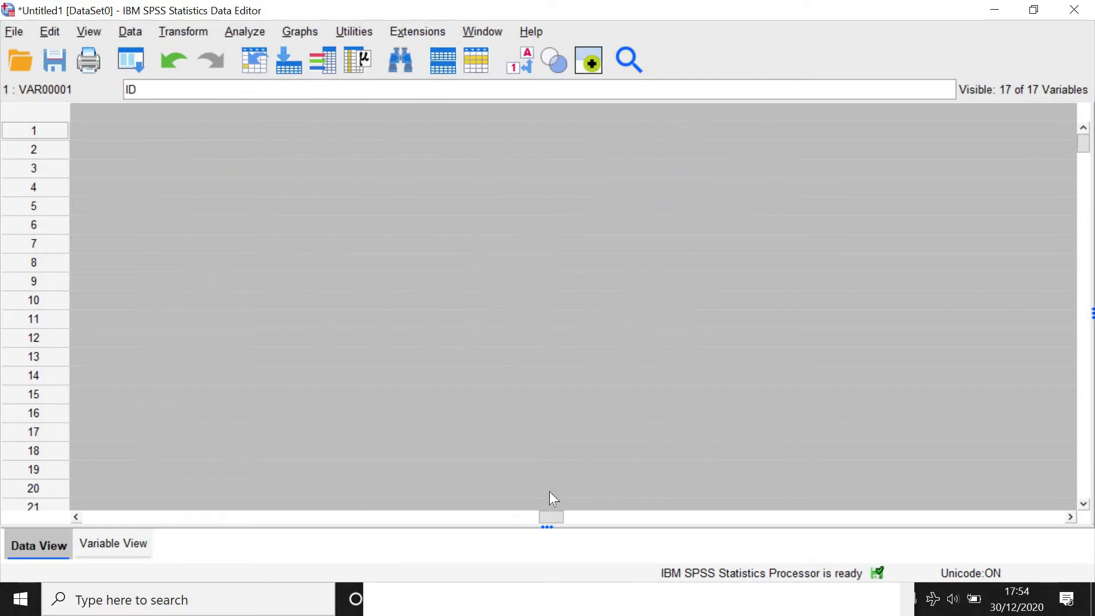
Narrow the selected columns further at the edge before the "Question" column, and look at VAR00014 to VAR00017.
drag(550, 522, 974, 514)
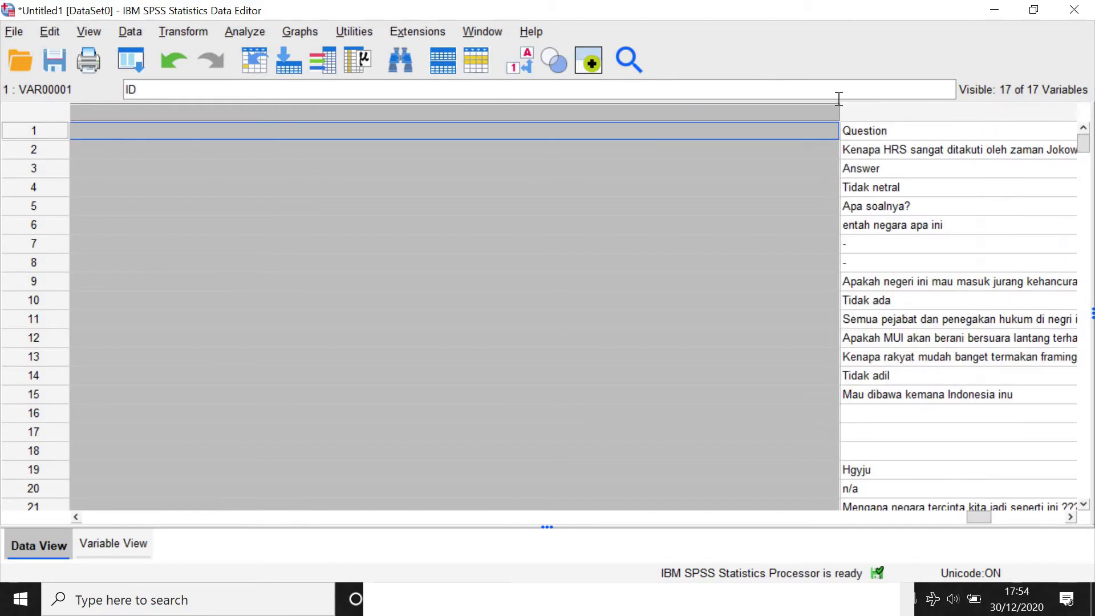
drag(838, 108, 257, 157)
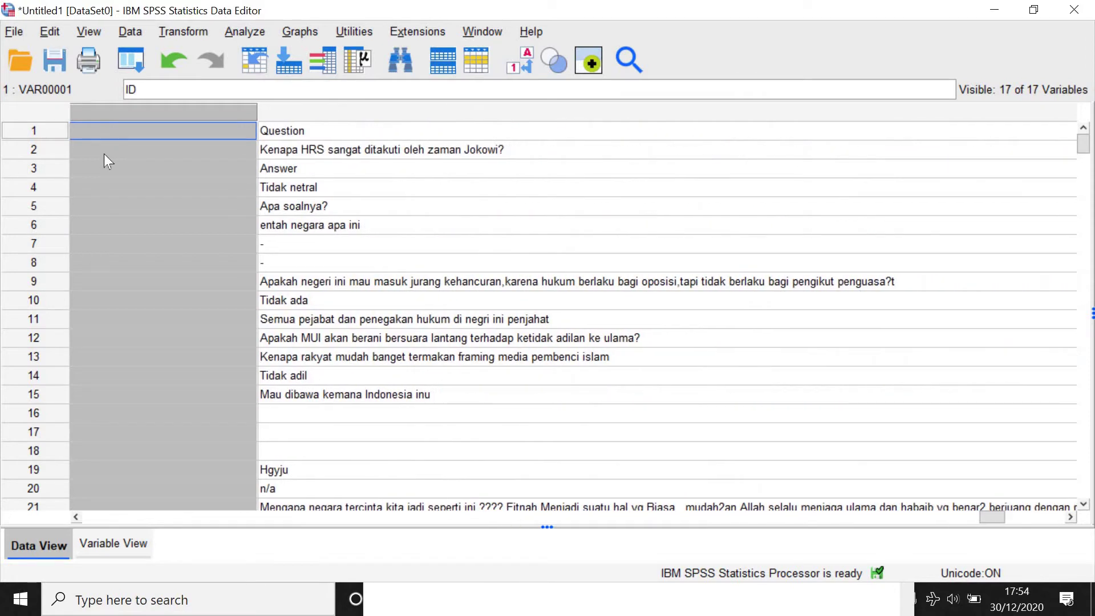
drag(104, 153, 103, 153)
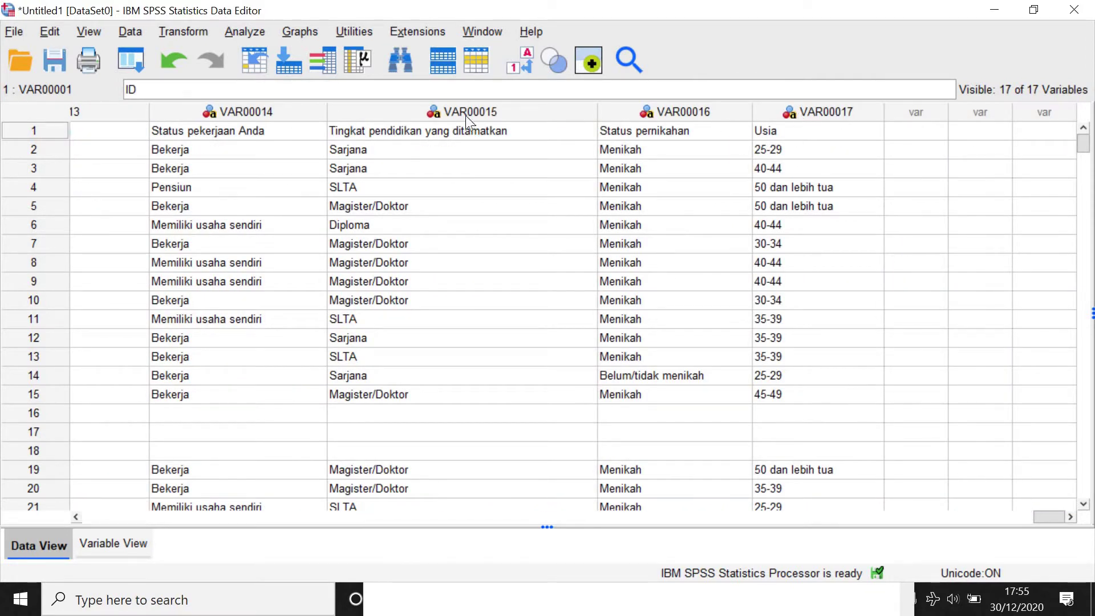
Shrink the selected columns to a compact equal width, resizing at the right edge of VAR00001.
drag(345, 117, 157, 514)
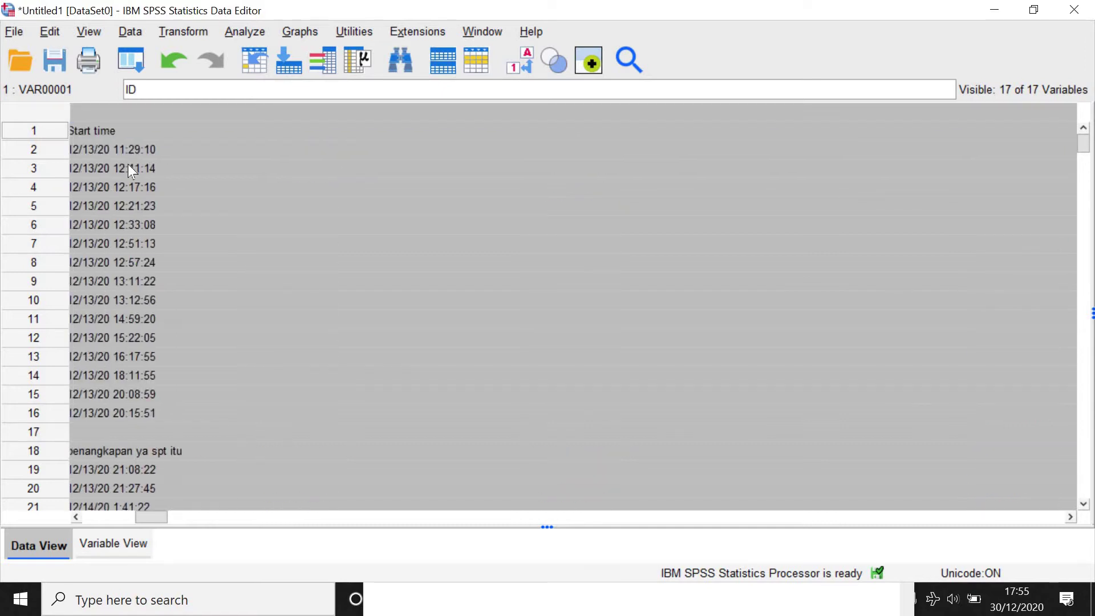
drag(165, 517, 132, 520)
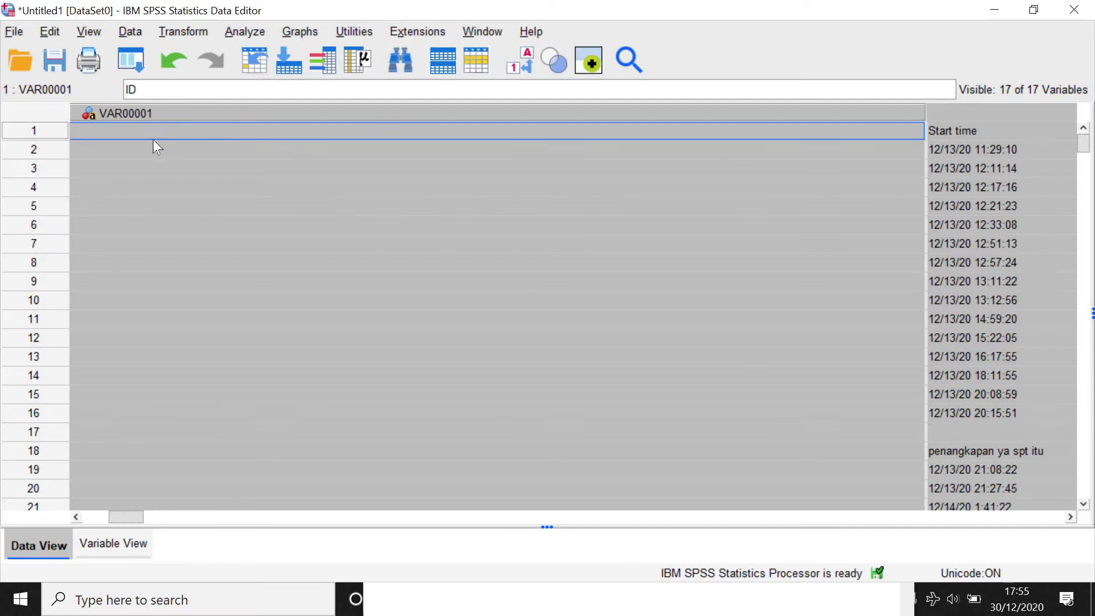
scroll(139, 228, right, 3)
scroll(376, 464, left, 5)
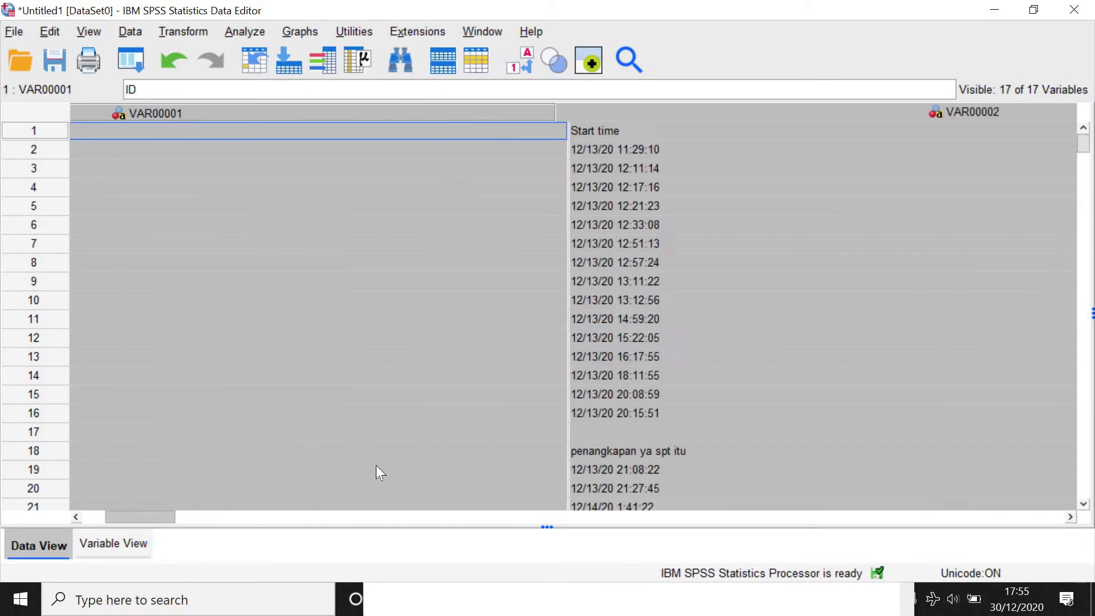
drag(847, 107, 139, 159)
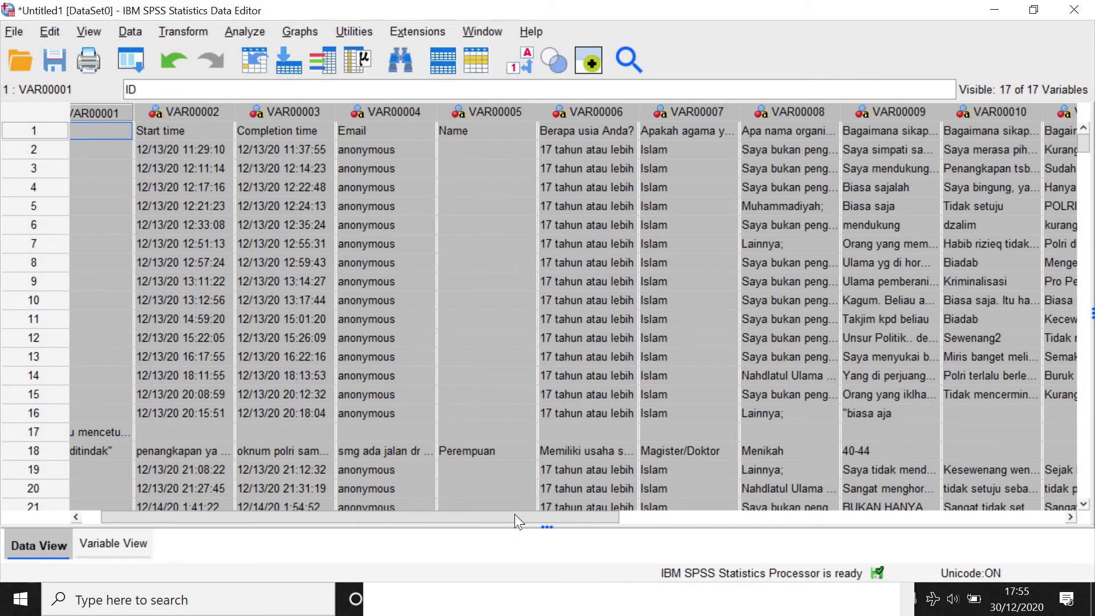
drag(515, 514, 382, 515)
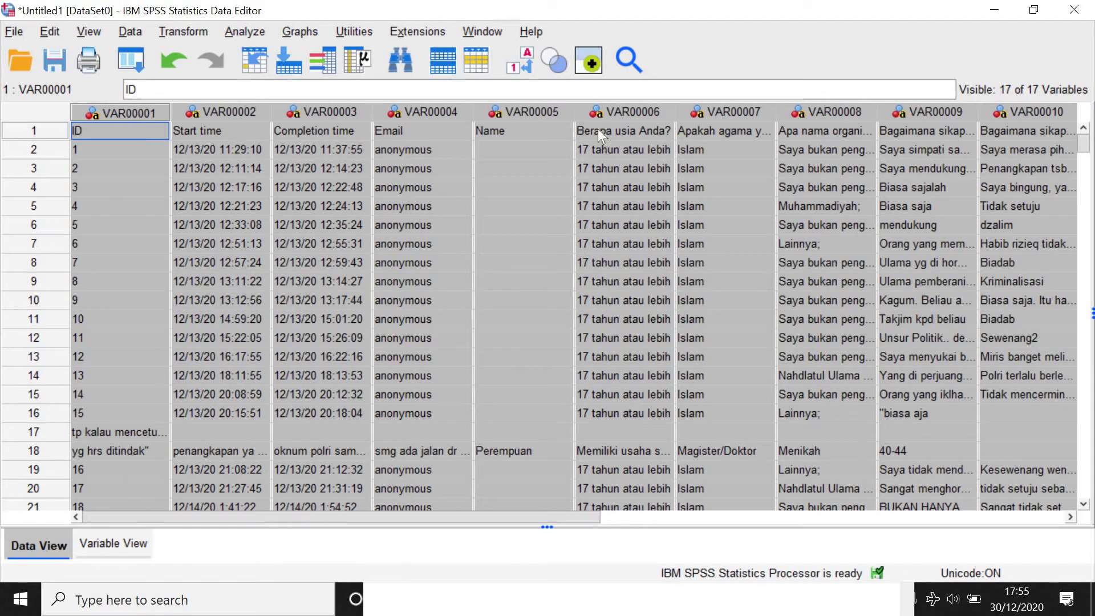
Sort the cases by VAR00007, the religion question, in descending order and close the resulting output without saving it.
right_click(426, 110)
click(754, 297)
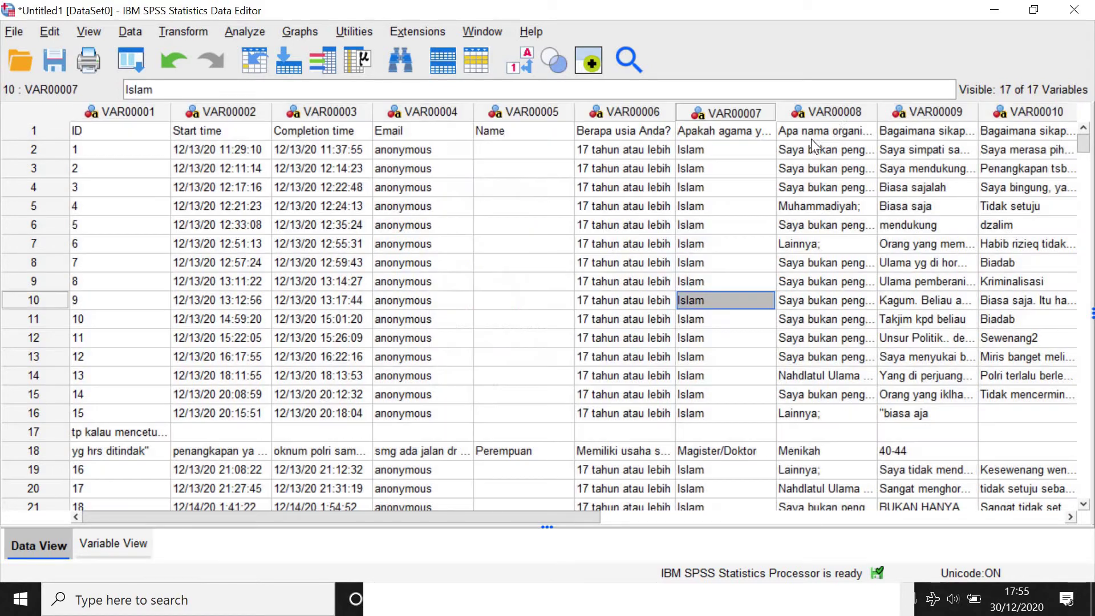
click(734, 112)
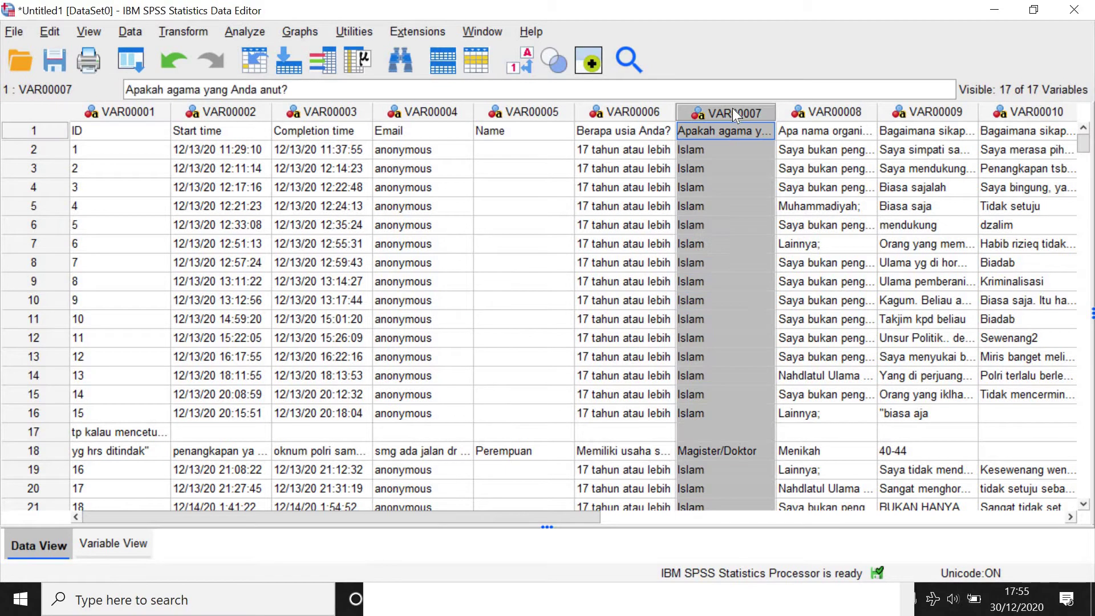
right_click(732, 109)
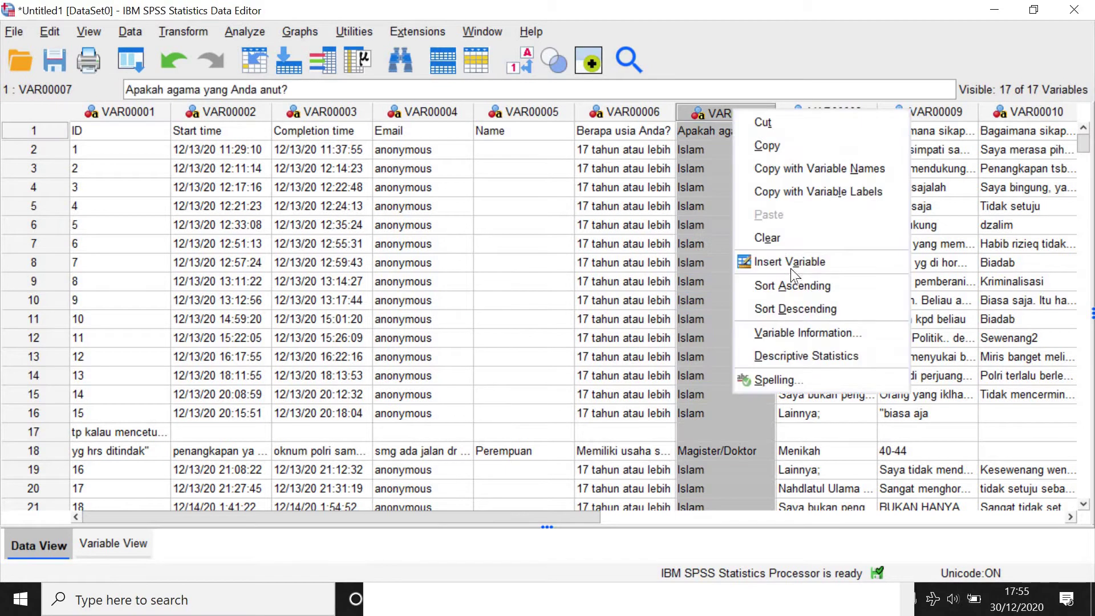
click(806, 306)
click(886, 116)
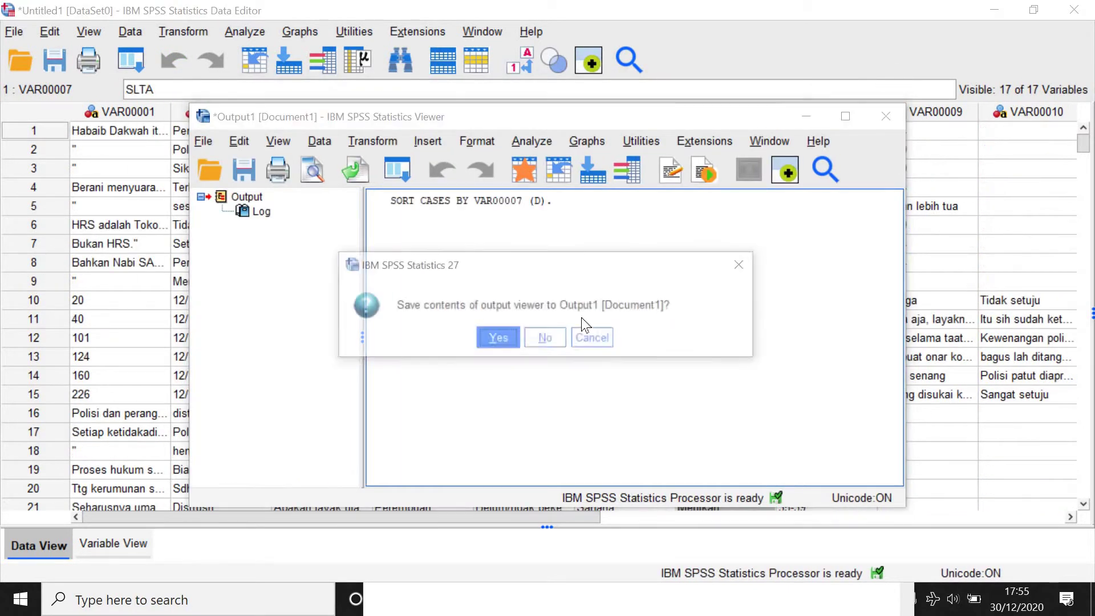
click(550, 337)
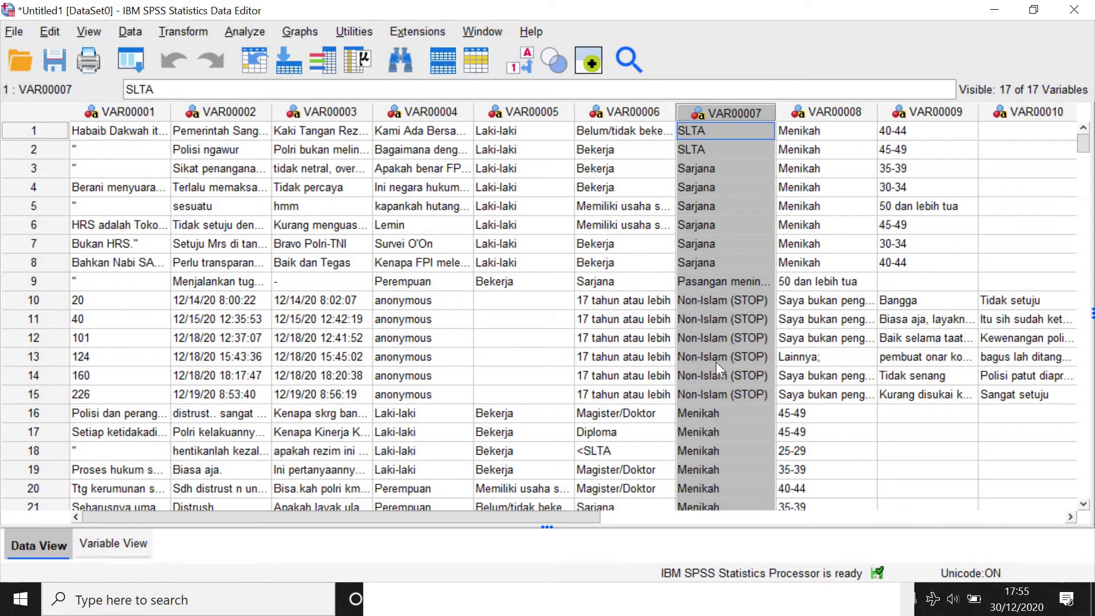
scroll(716, 362, down, 18)
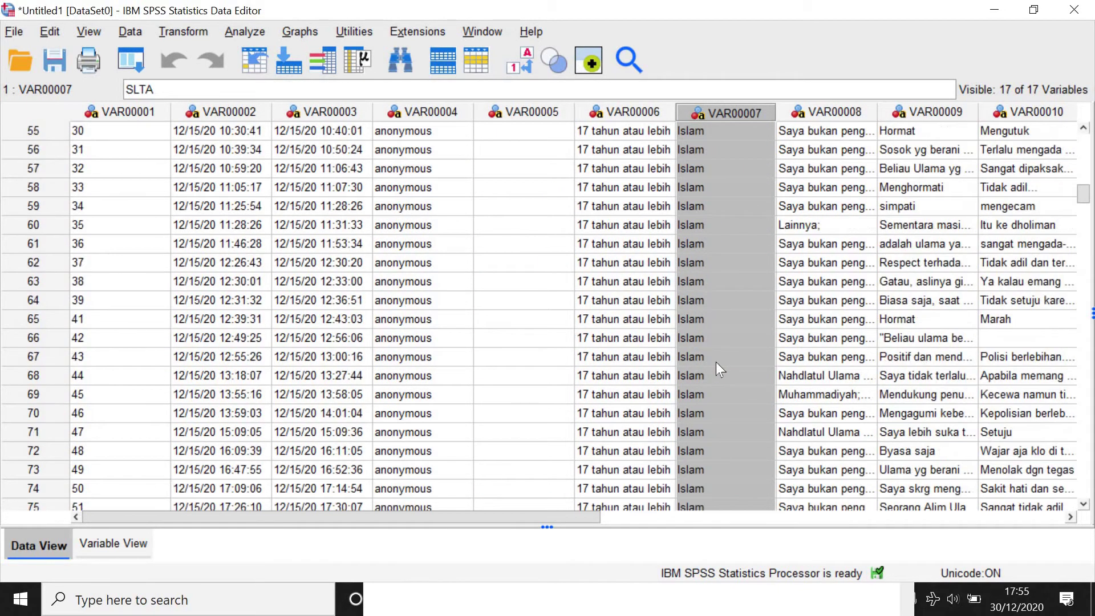
scroll(717, 363, down, 20)
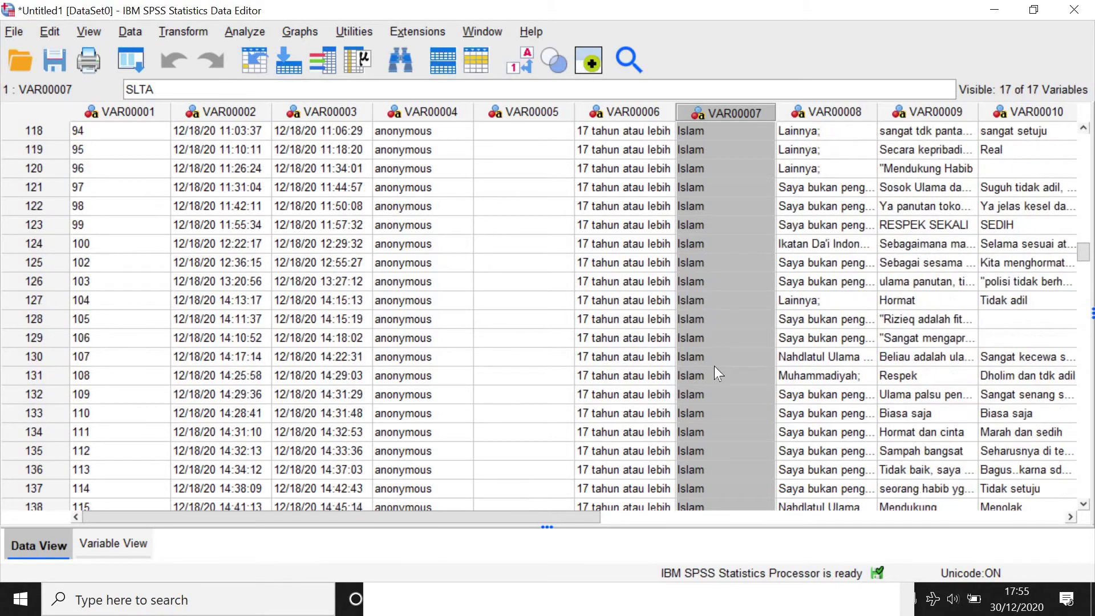
Examine the sorted cases across all columns to VAR00017 and down to the last filled row for incomplete or misaligned records.
scroll(714, 365, up, 20)
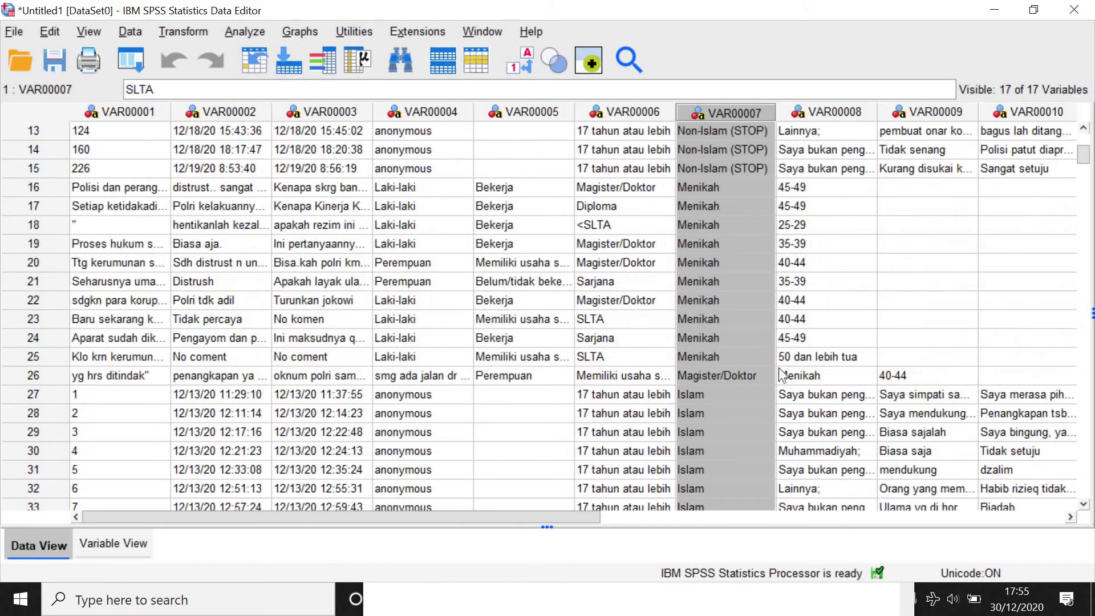
scroll(780, 375, up, 4)
scroll(717, 369, down, 2)
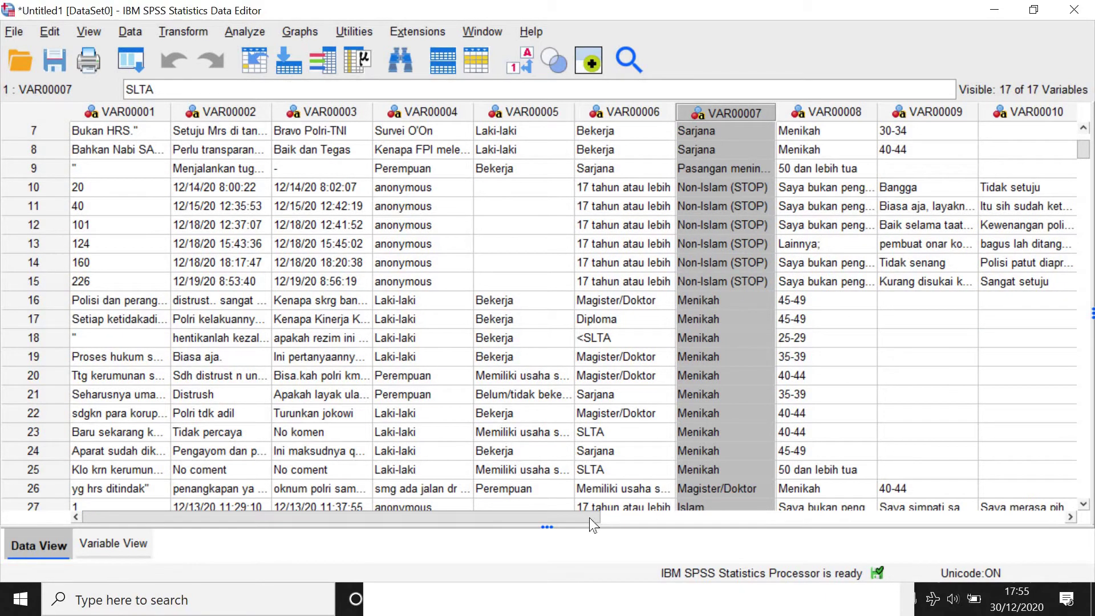
drag(597, 524, 866, 520)
drag(997, 504, 843, 505)
scroll(833, 468, down, 6)
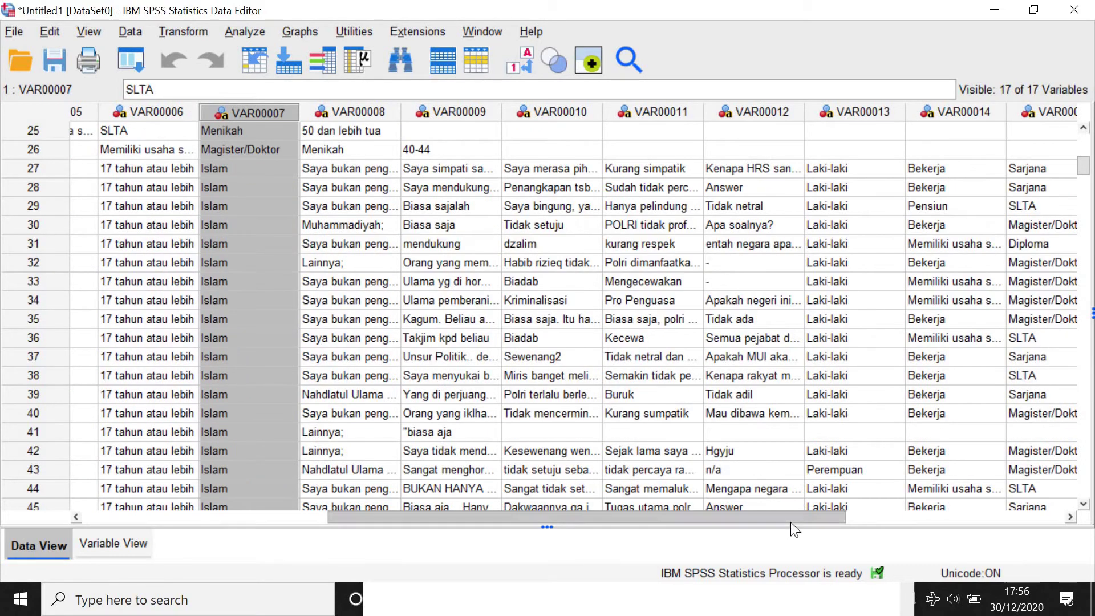
scroll(964, 499, right, 3)
scroll(892, 380, right, 2)
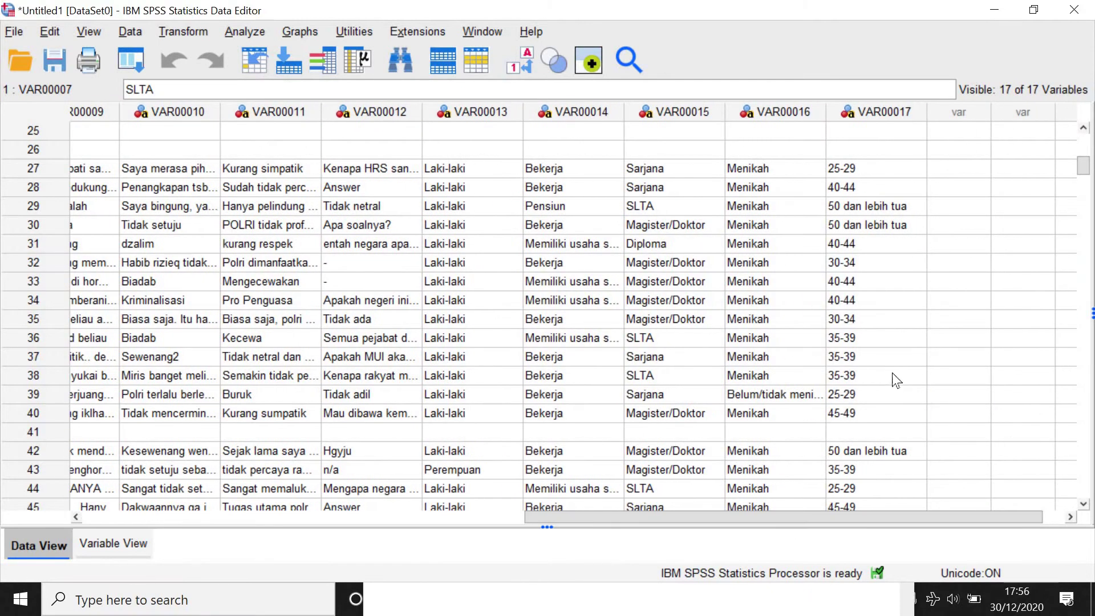
scroll(898, 394, down, 20)
scroll(898, 394, down, 20)
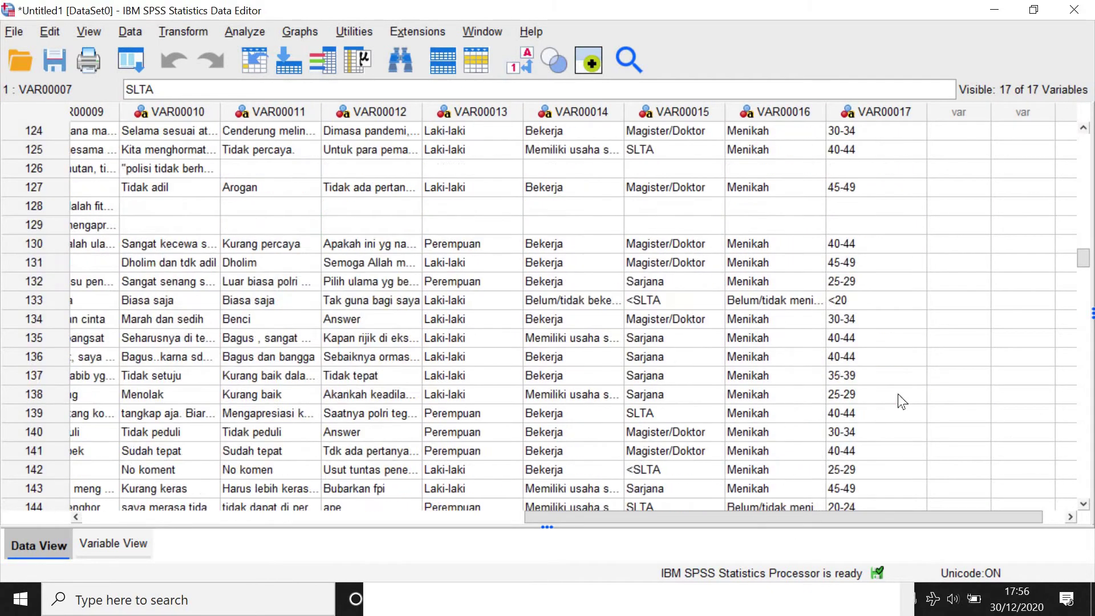
scroll(900, 398, down, 19)
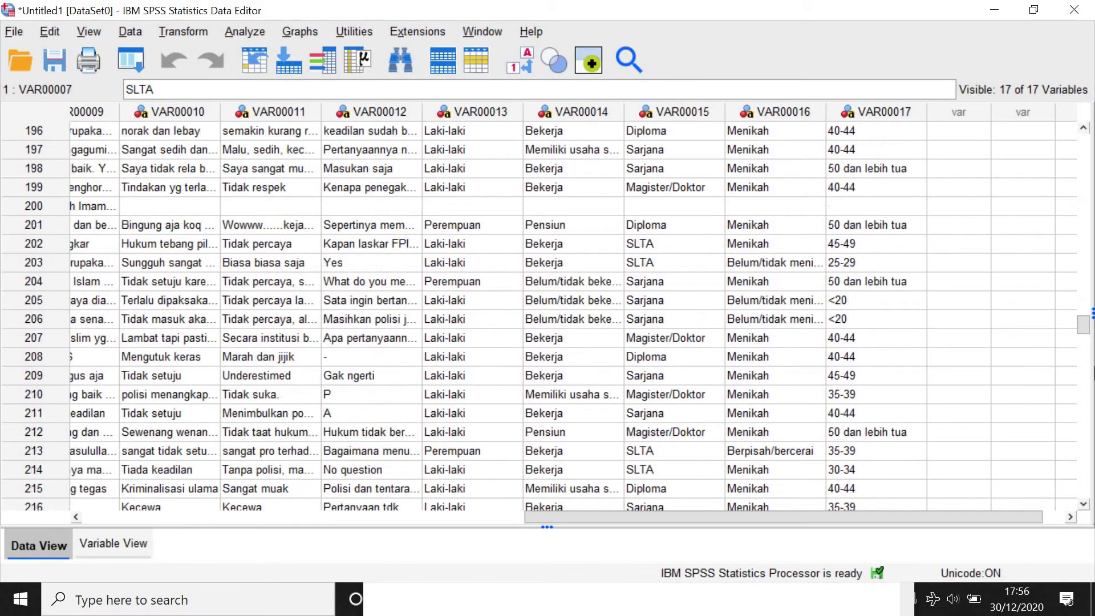
drag(1086, 363, 1090, 429)
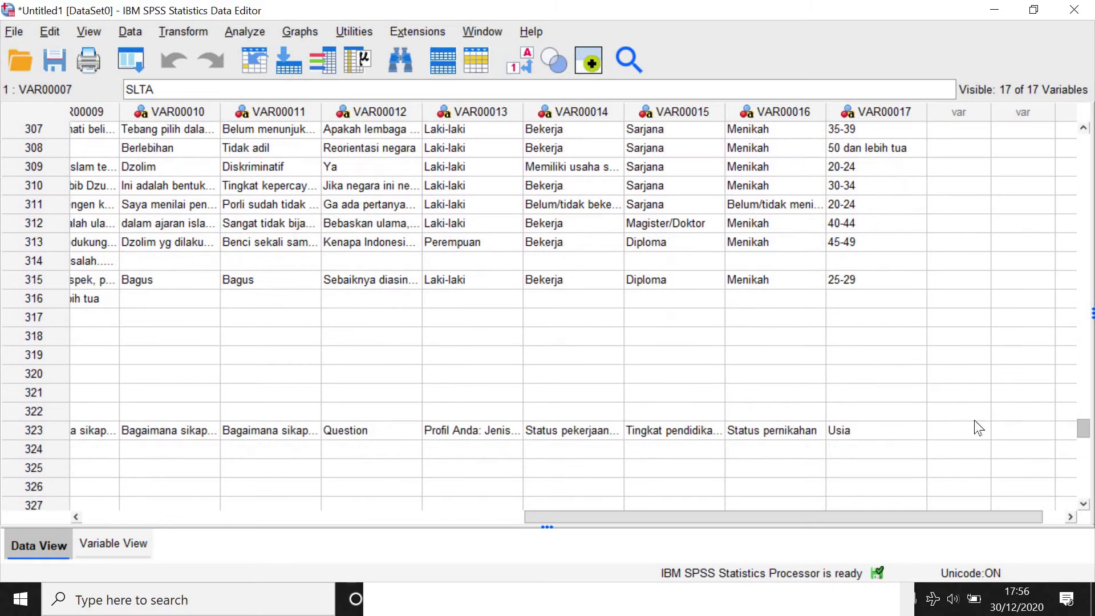
Sort the cases by VAR00011 in ascending order and close the resulting output without saving it.
click(276, 112)
right_click(278, 114)
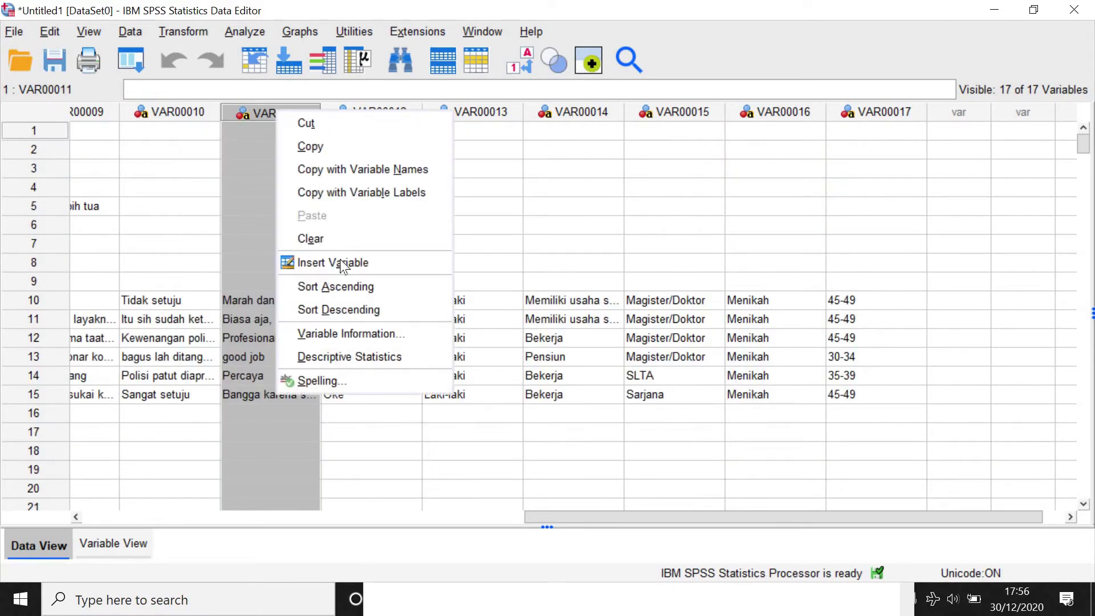
click(352, 289)
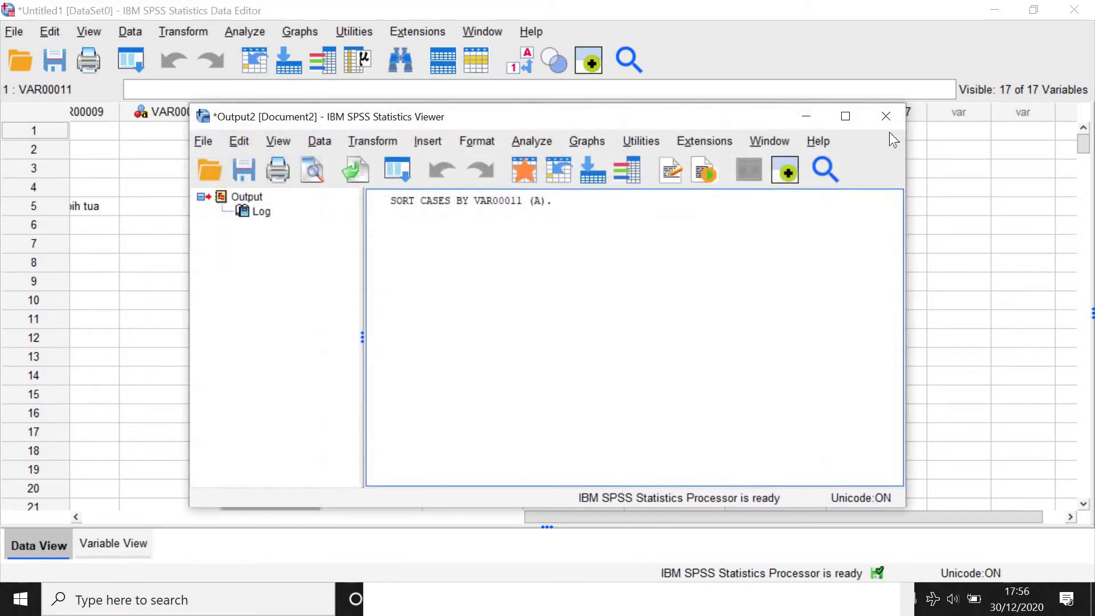
click(886, 117)
click(551, 337)
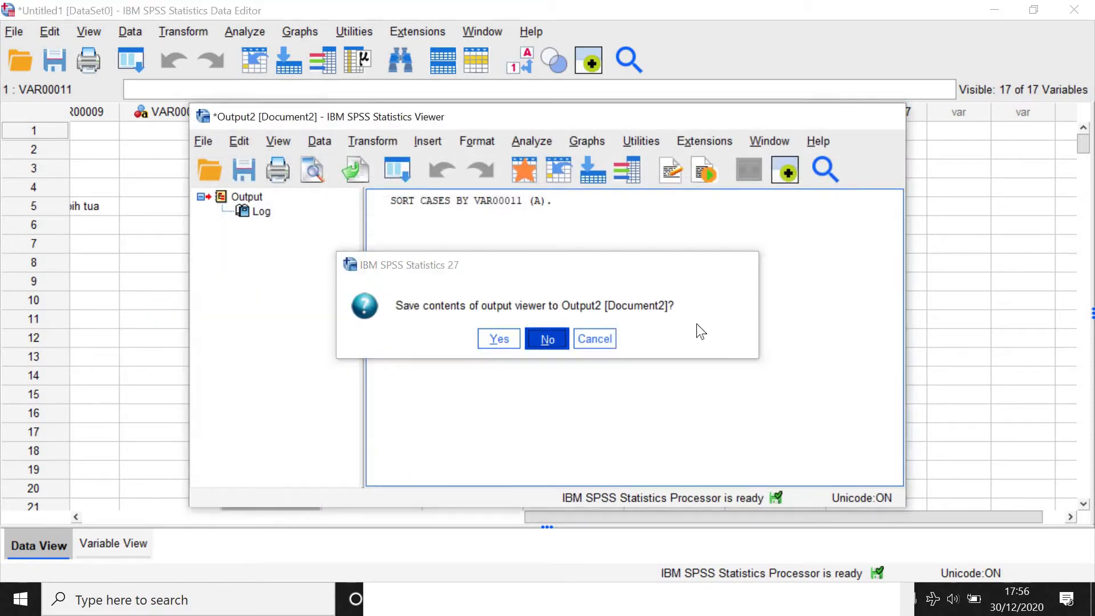
Delete the incomplete and misaligned cases in rows 2 to 86, above the record with ID 251.
scroll(697, 323, down, 20)
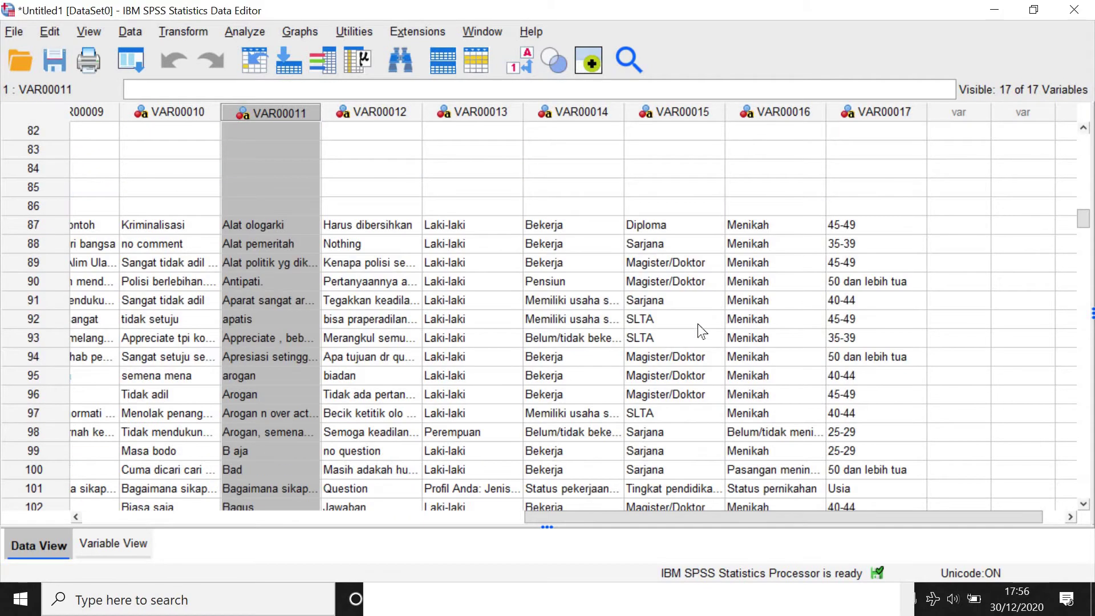
drag(46, 319, 16, 3)
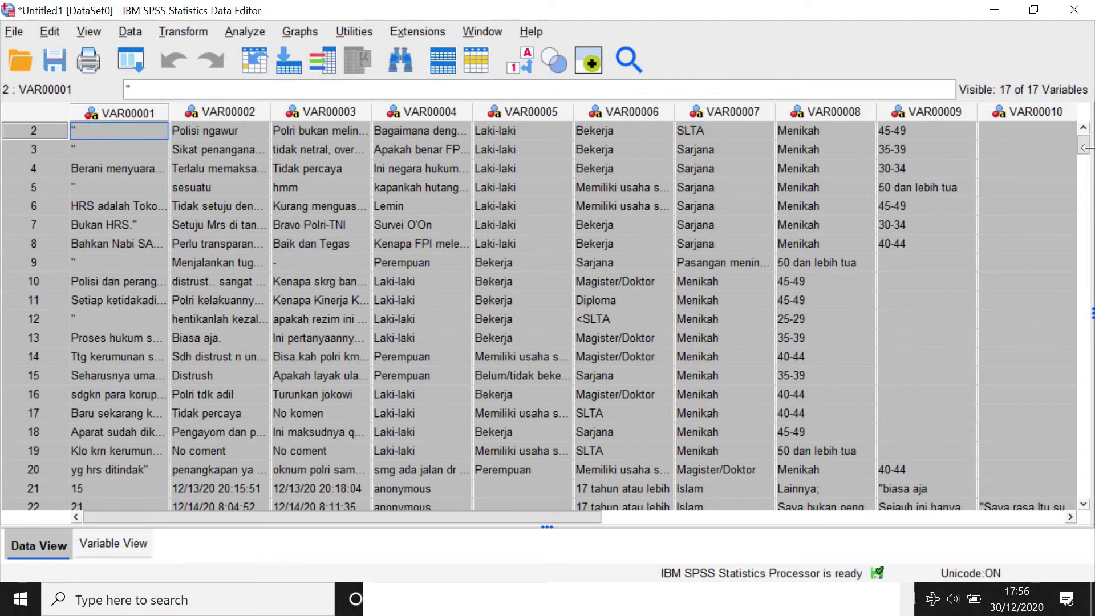
drag(1089, 151, 1087, 212)
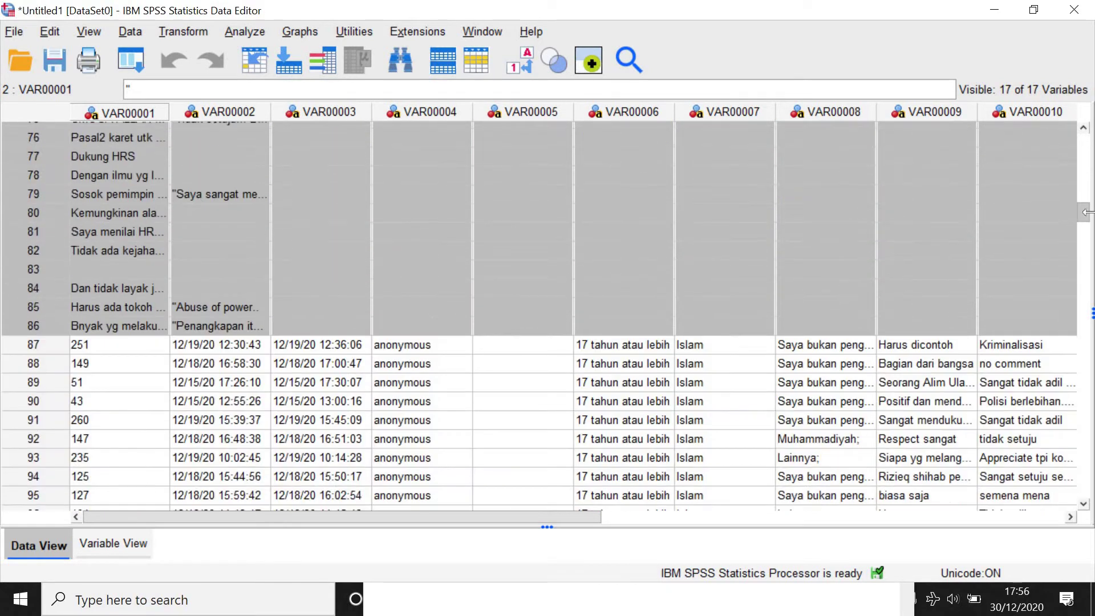
right_click(17, 308)
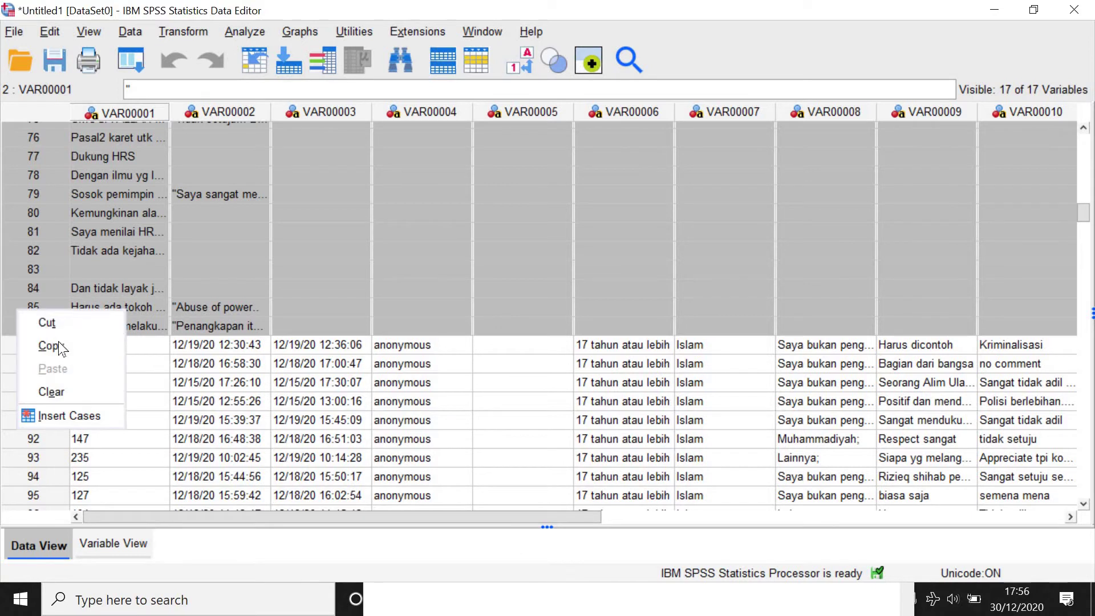
click(70, 383)
Check the remaining cases from the first to the last filled row and across to VAR00017 for leftover incomplete records.
drag(563, 512, 991, 497)
click(347, 521)
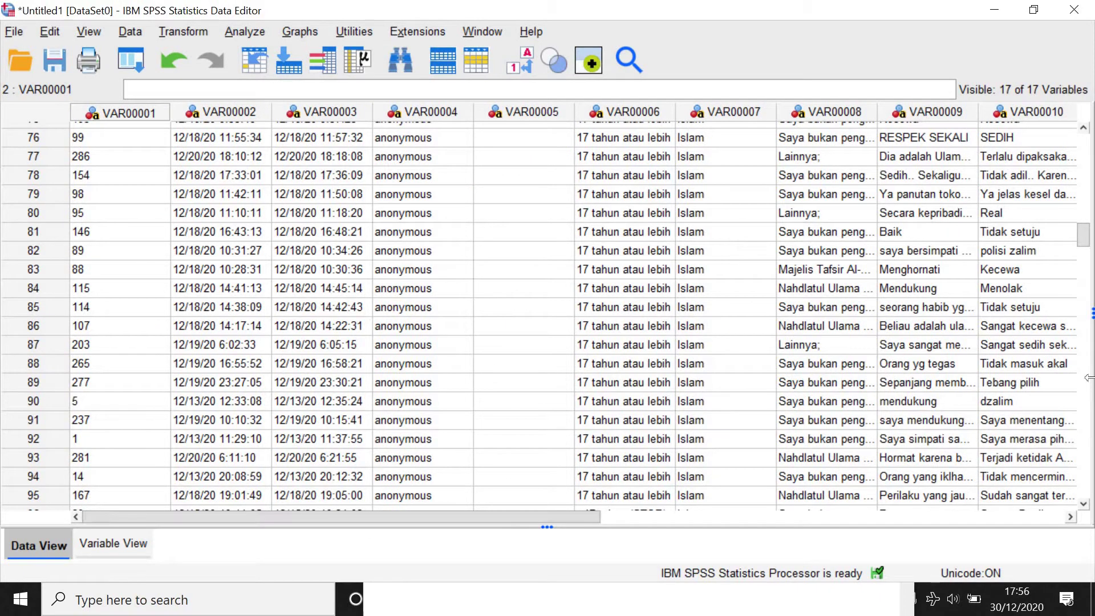
drag(1083, 237, 1088, 393)
scroll(1088, 393, down, 6)
drag(1086, 299, 1086, 455)
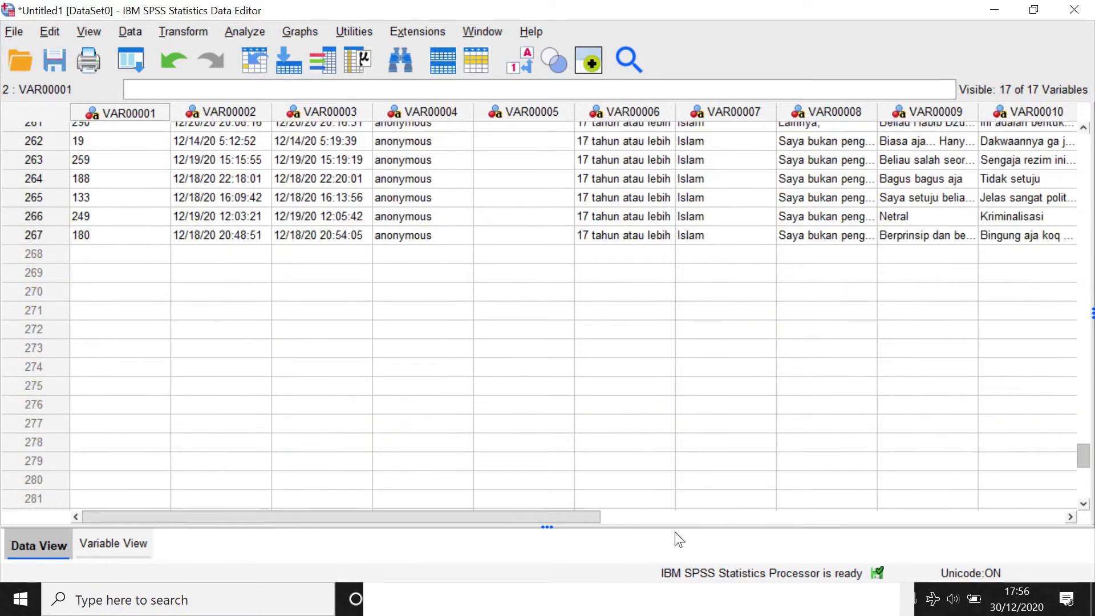
scroll(1029, 484, right, 10)
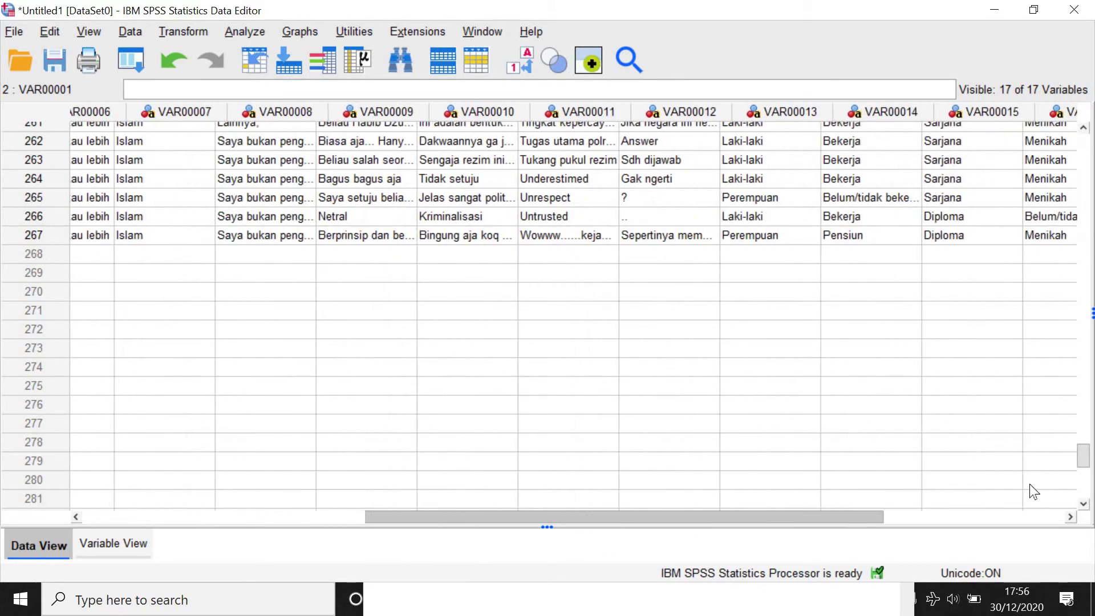
scroll(1005, 484, left, 1)
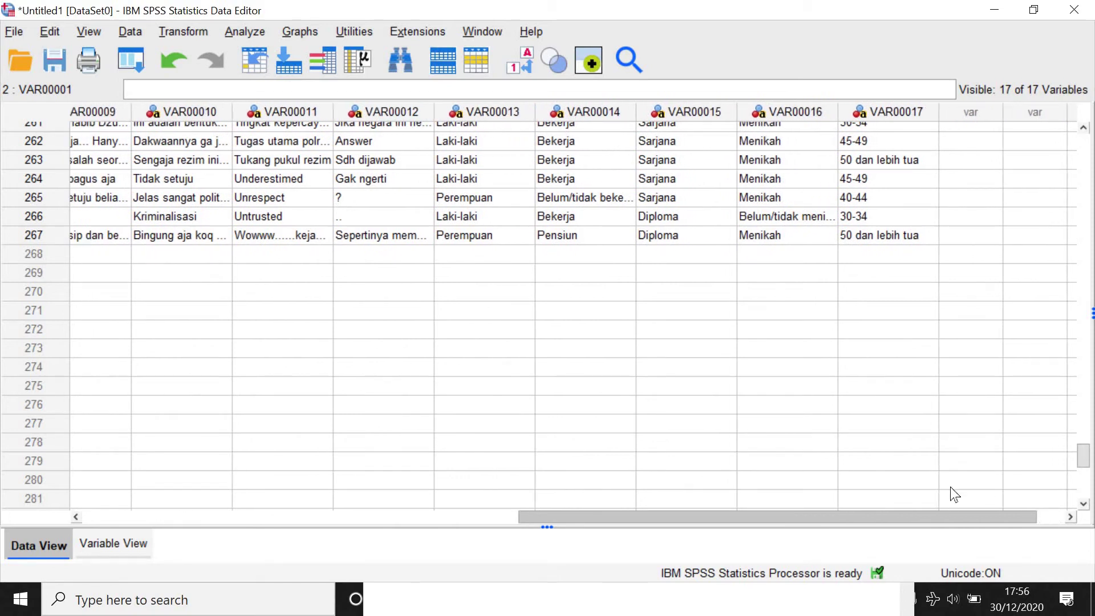
scroll(951, 487, left, 2)
scroll(970, 481, right, 1)
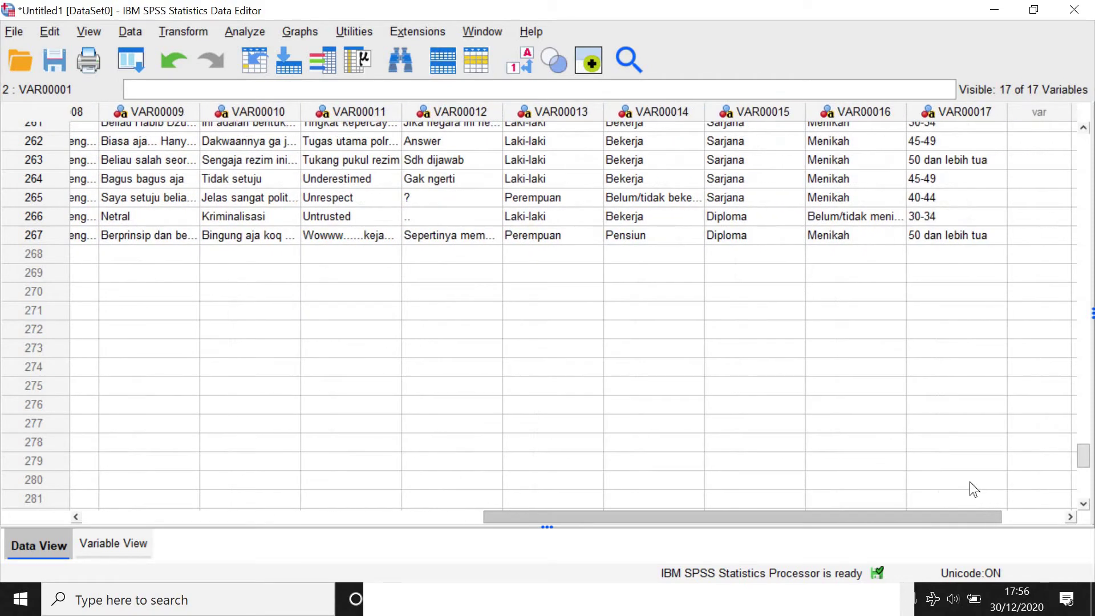
scroll(1086, 417, down, 2)
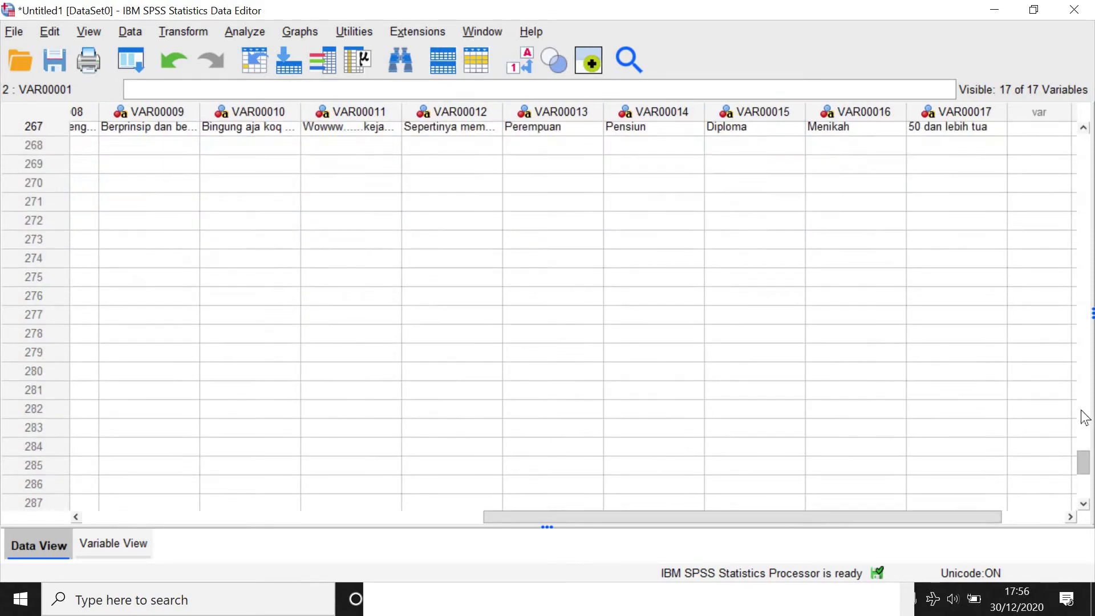
scroll(1085, 417, up, 20)
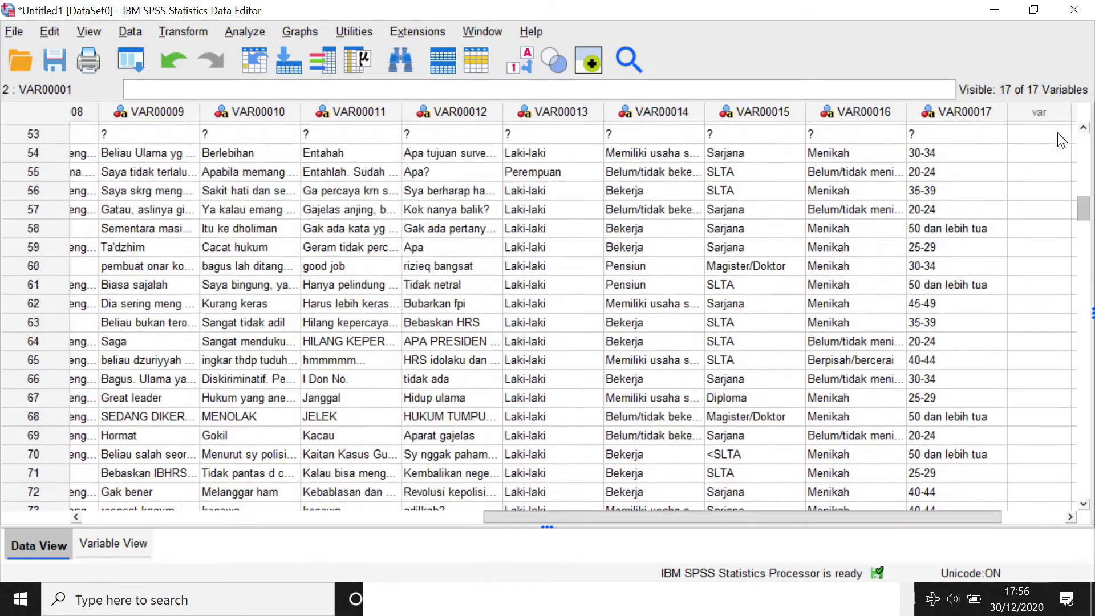
scroll(1058, 133, up, 18)
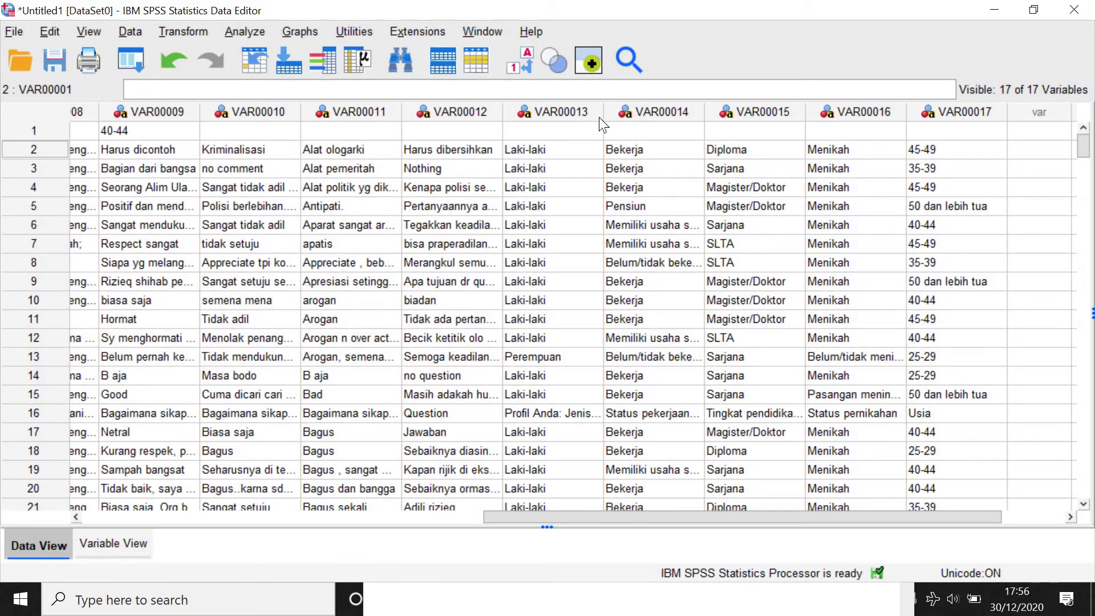
Delete the misaligned case in row 1, directly above the record with ID 251.
click(53, 130)
right_click(54, 130)
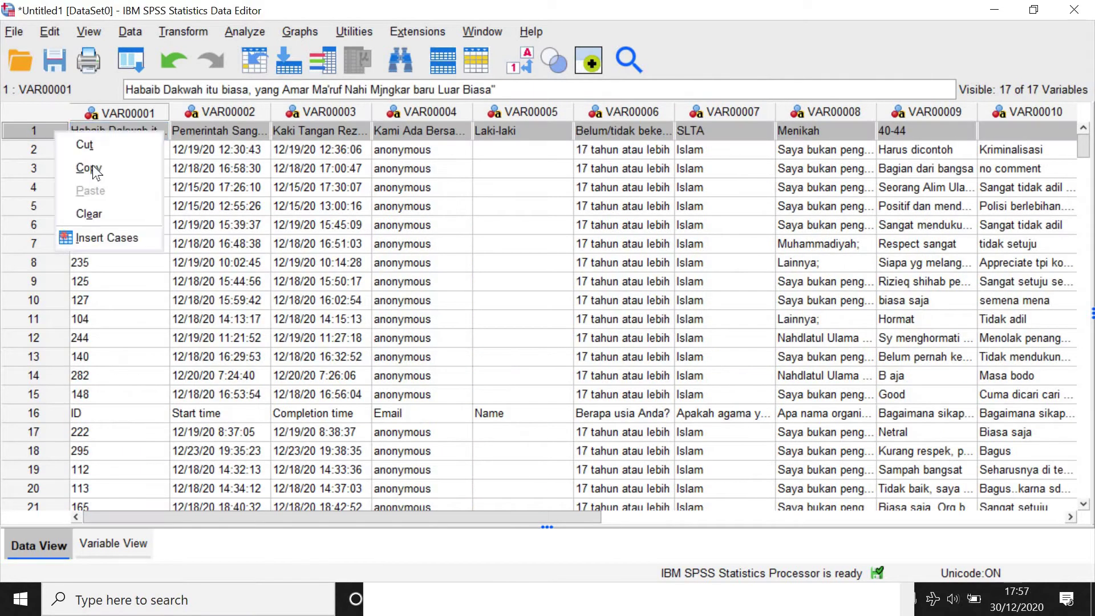
click(105, 212)
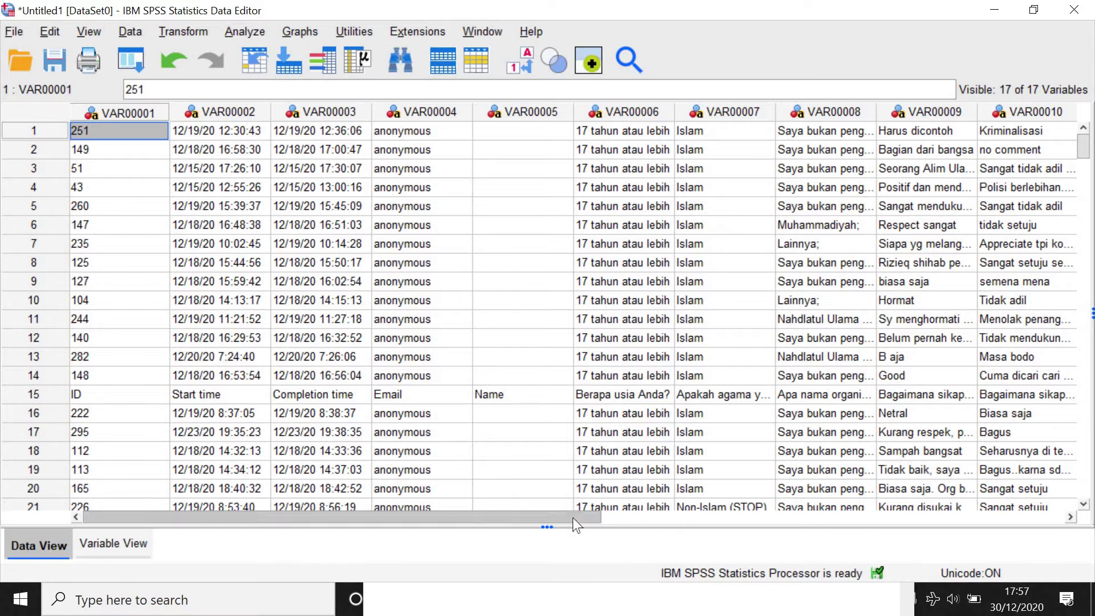
Sort the cases by VAR00014, the employment status question, in descending order and close the resulting output without saving it.
scroll(656, 519, right, 1)
scroll(737, 521, right, 10)
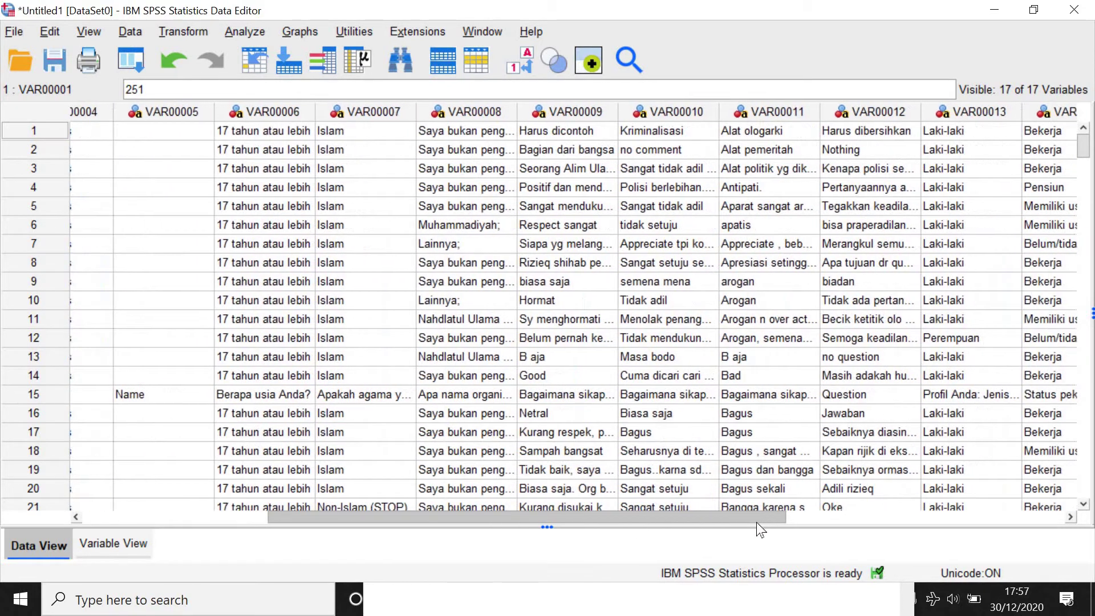
scroll(1048, 507, right, 2)
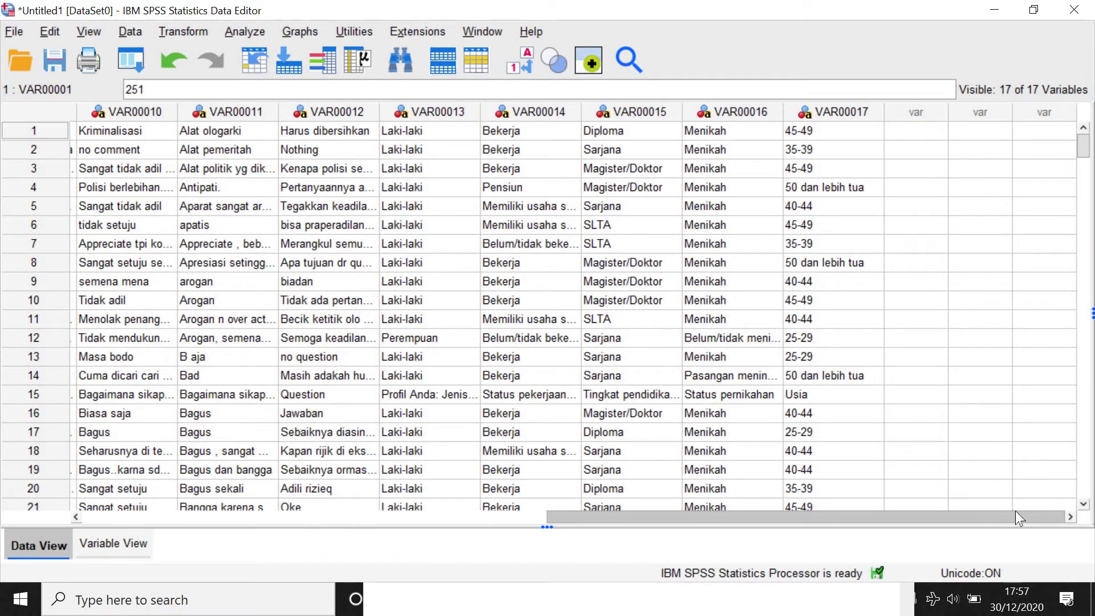
click(576, 116)
right_click(575, 115)
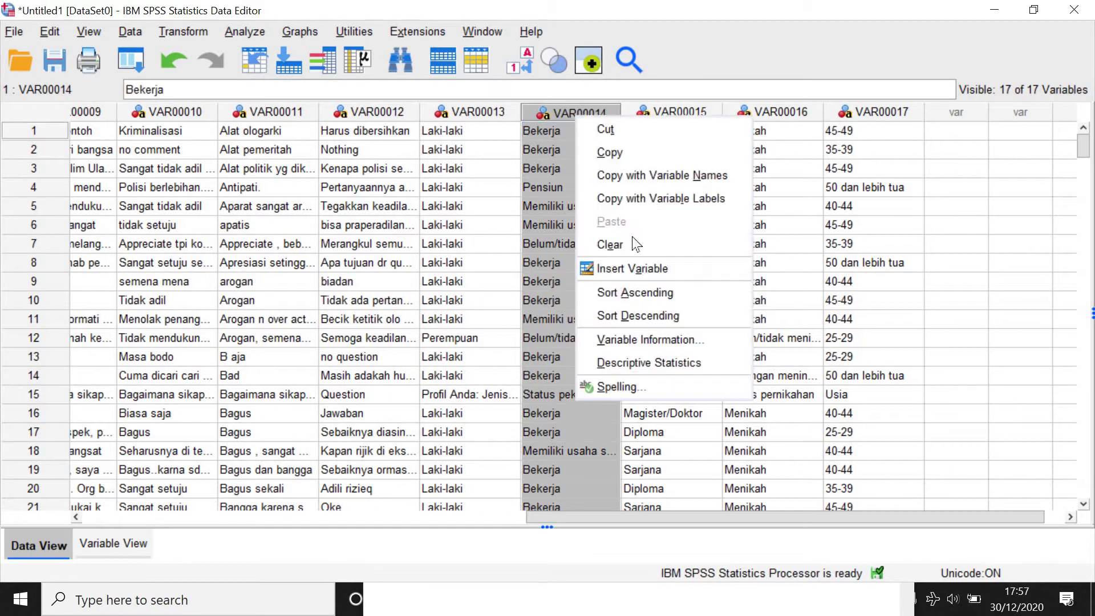
click(659, 315)
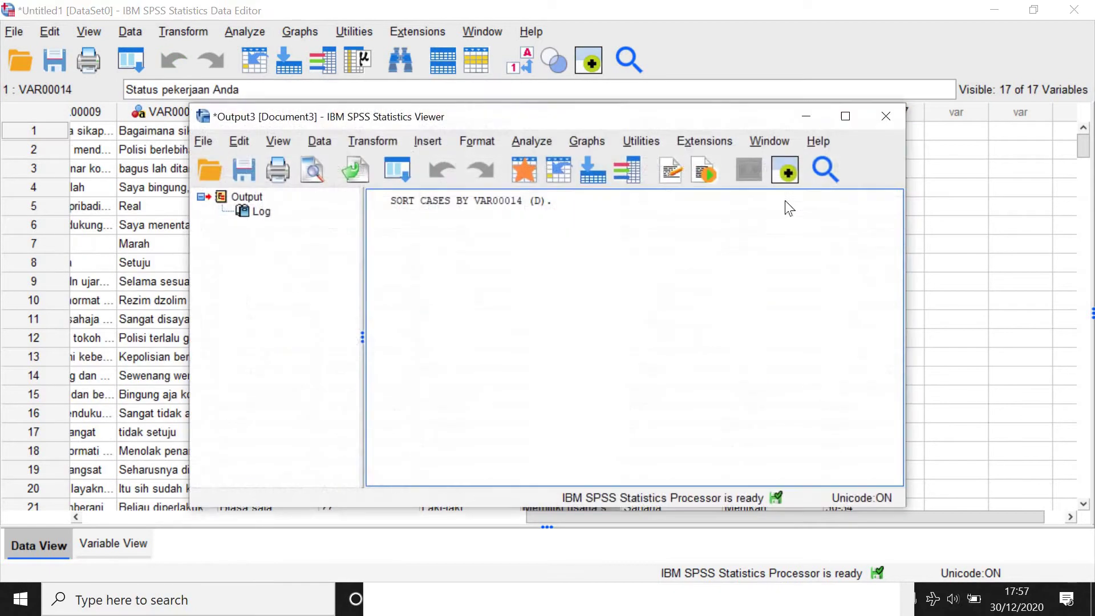
click(886, 117)
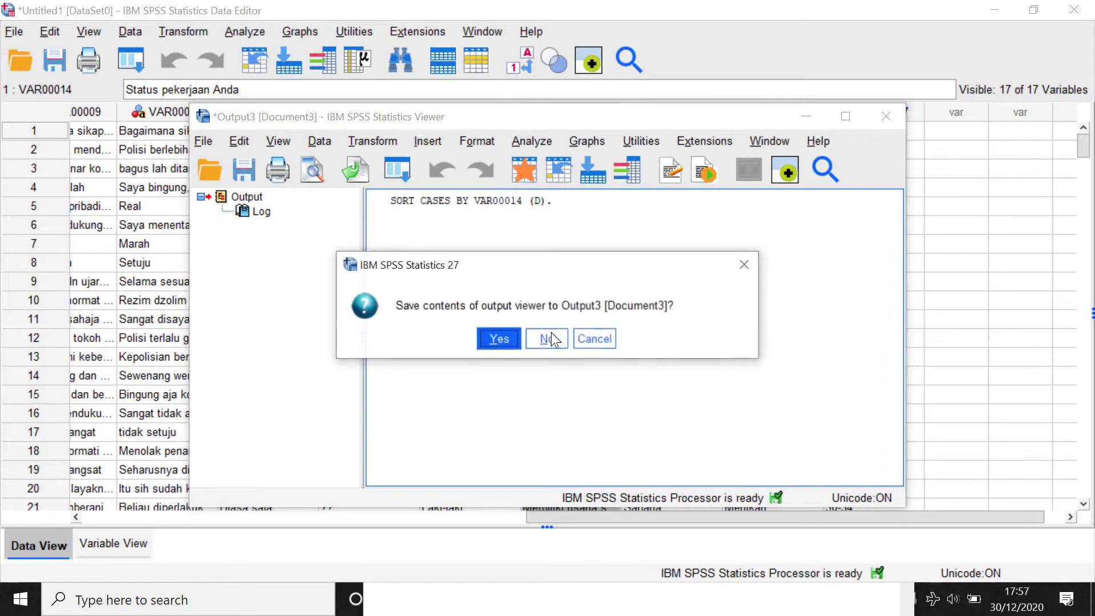
click(548, 338)
Review the cases sorted by VAR00014 down to the last filled row, including the religion answers in VAR00007.
scroll(792, 396, down, 20)
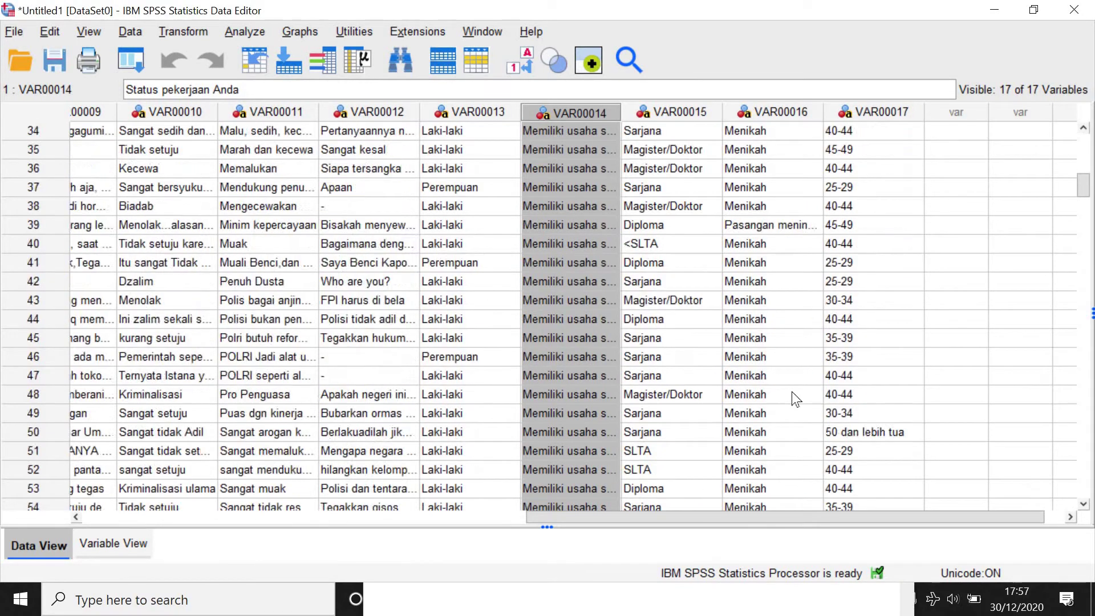
scroll(790, 399, down, 20)
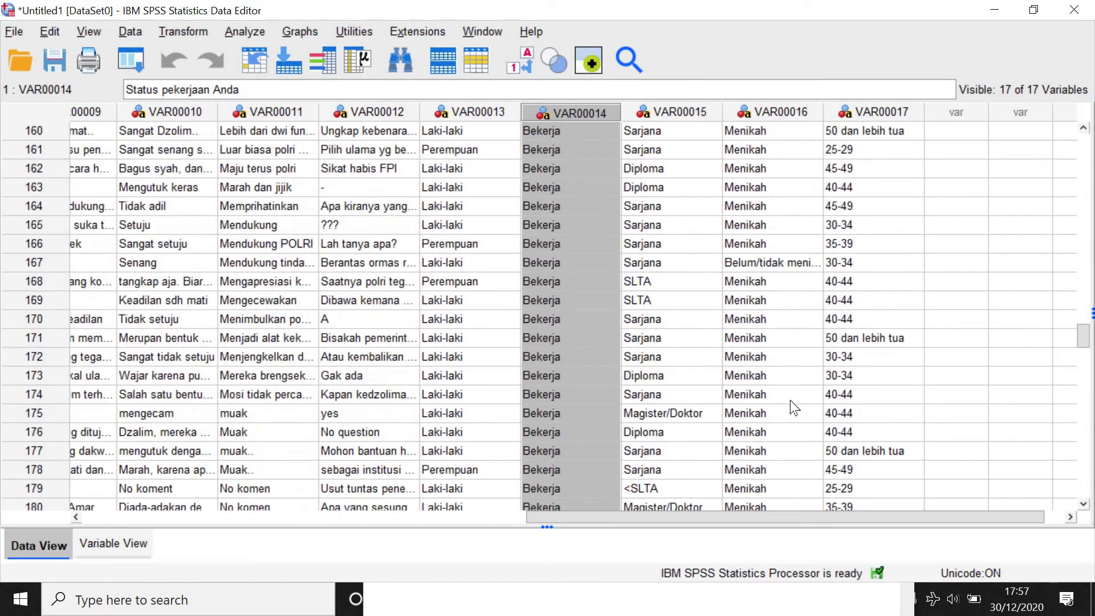
scroll(789, 399, down, 19)
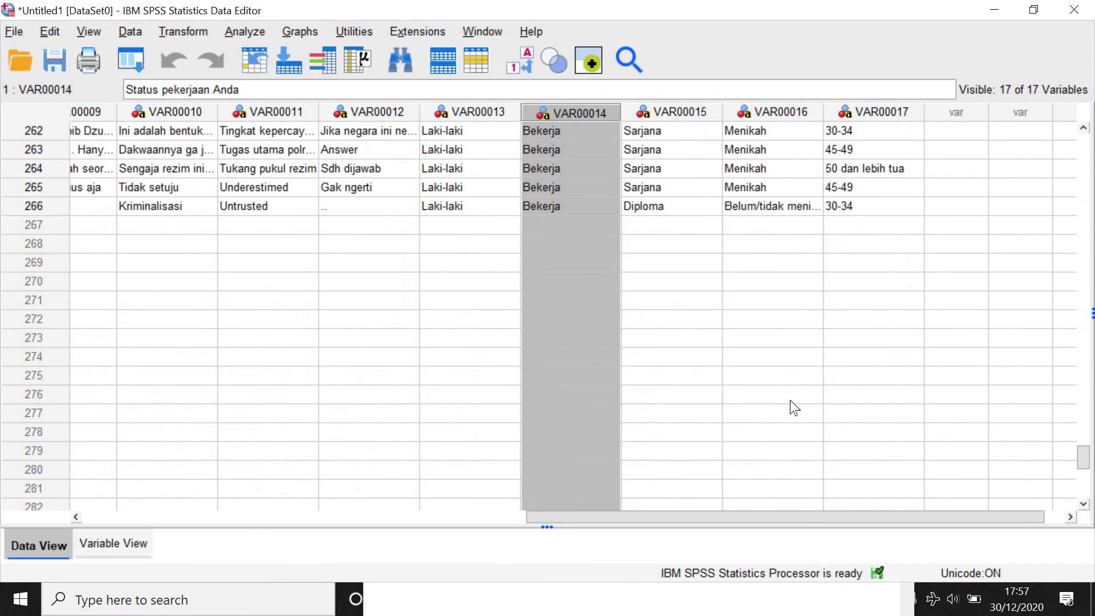
scroll(741, 455, up, 2)
drag(765, 522, 562, 539)
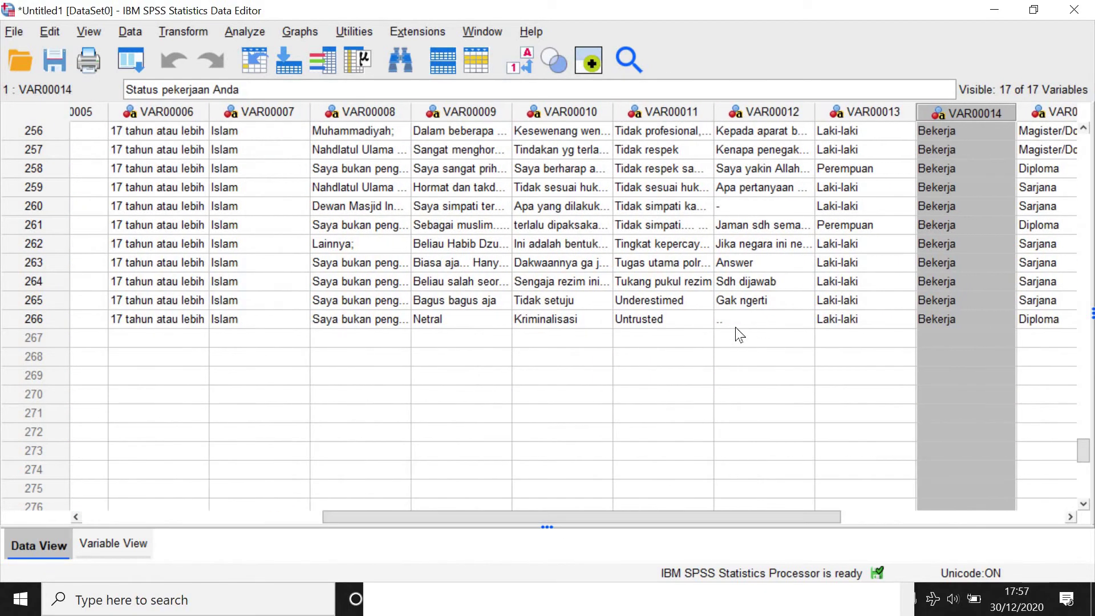
click(327, 521)
scroll(718, 473, up, 20)
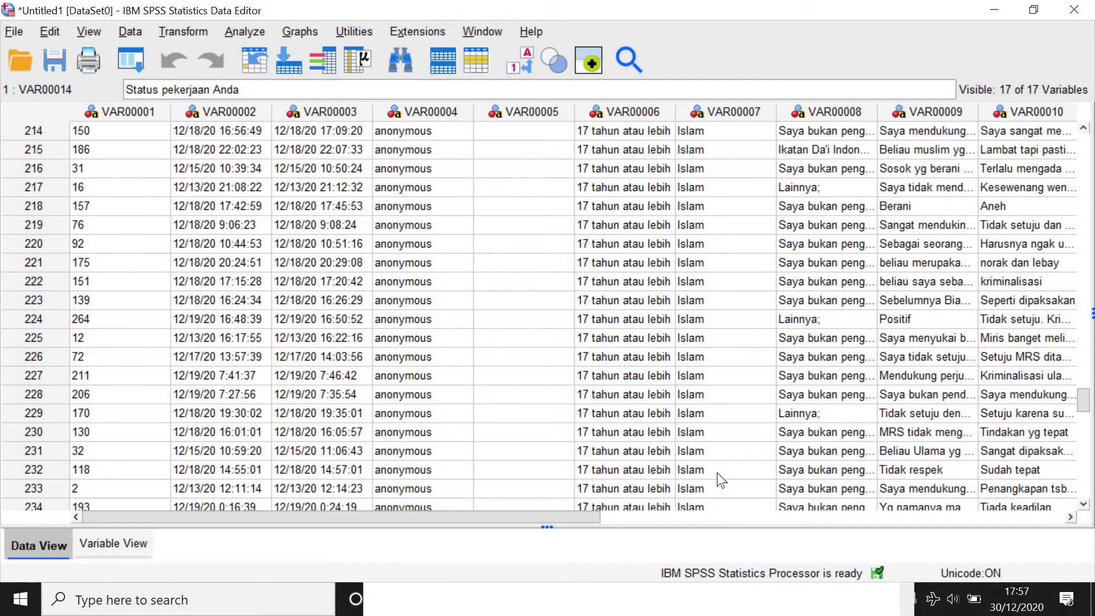
scroll(746, 496, down, 5)
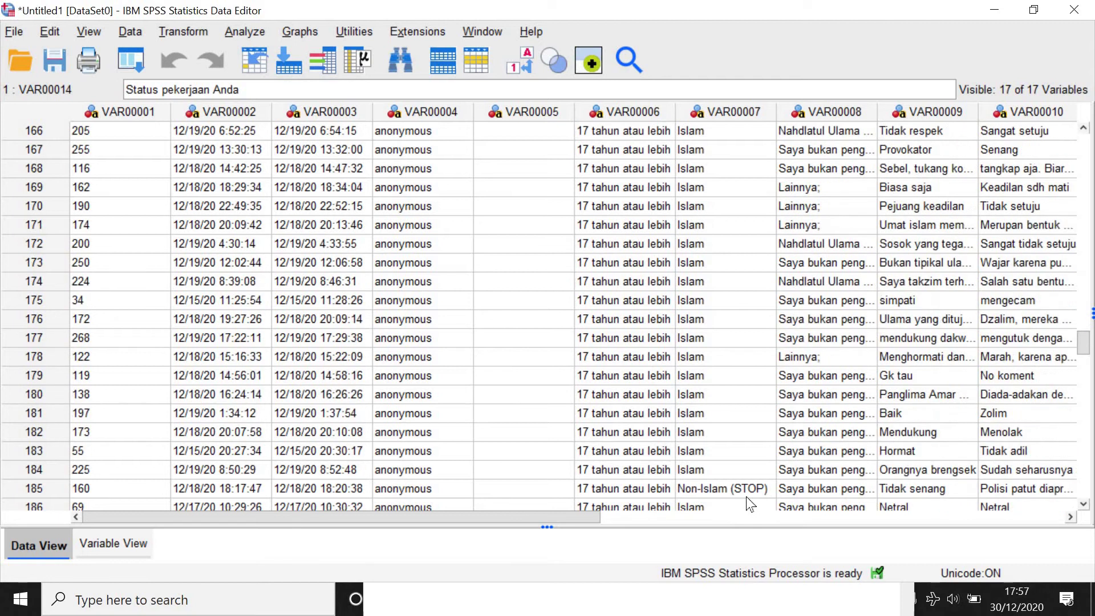
Sort the cases by VAR00001, the ID column, in descending order and close the resulting output without saving it.
scroll(746, 496, up, 3)
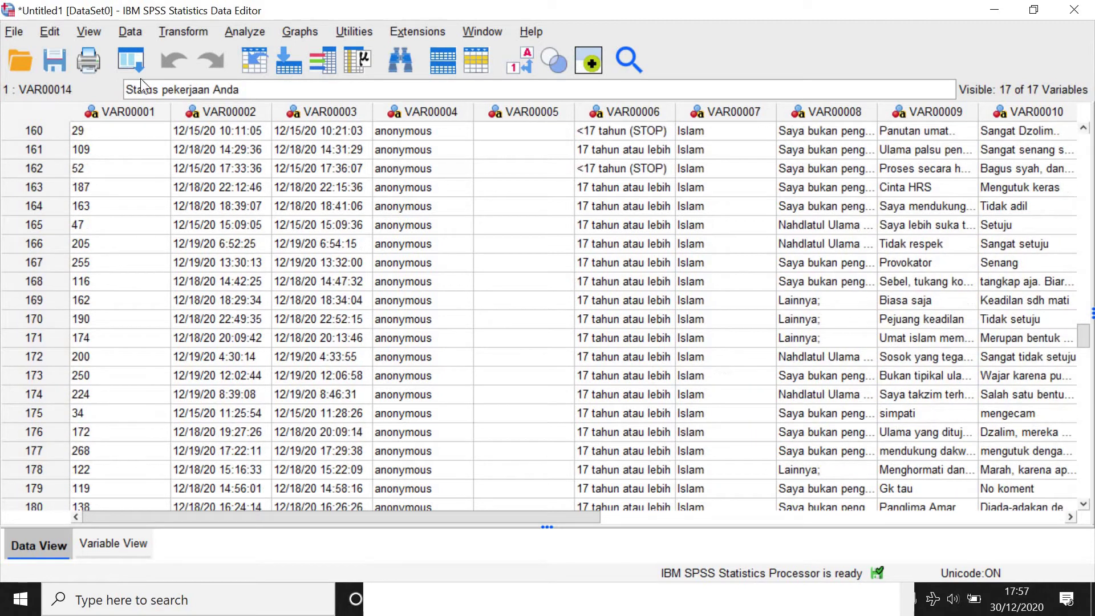
click(121, 114)
right_click(121, 114)
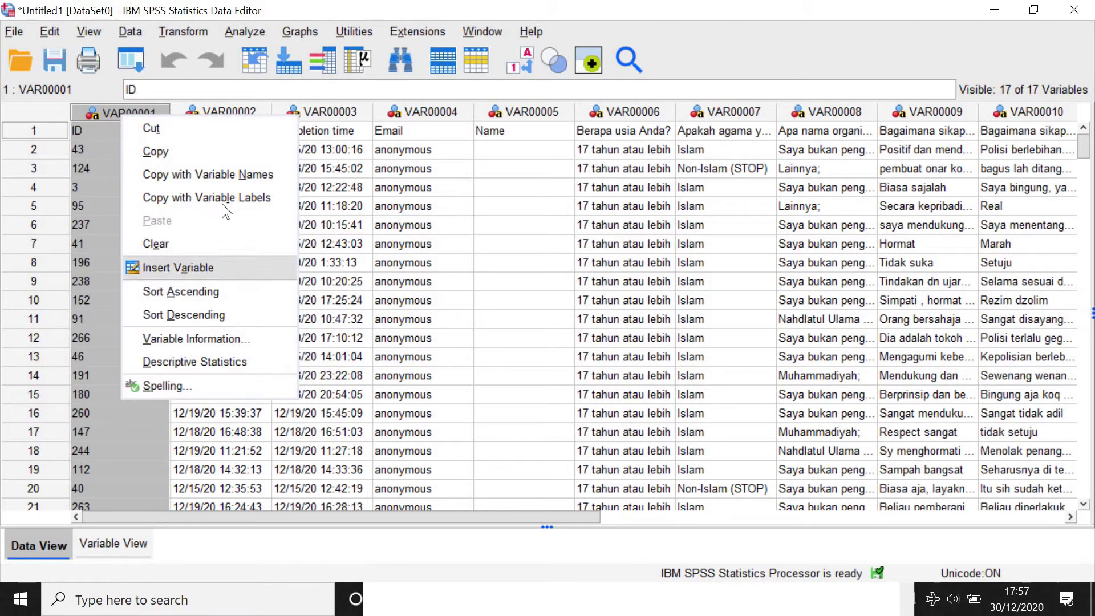
click(209, 315)
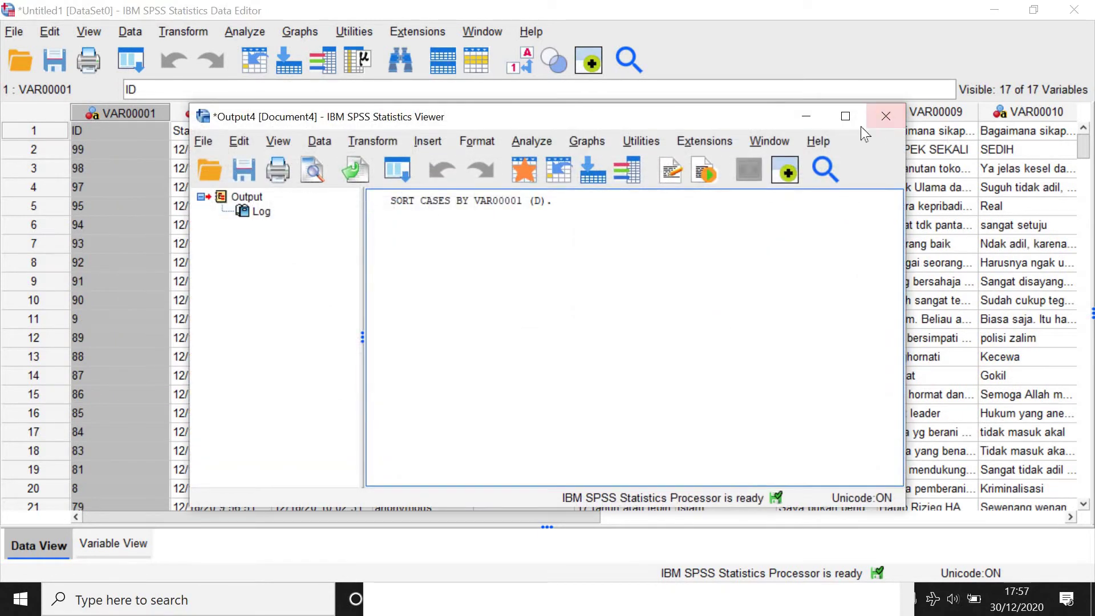
click(885, 117)
click(556, 340)
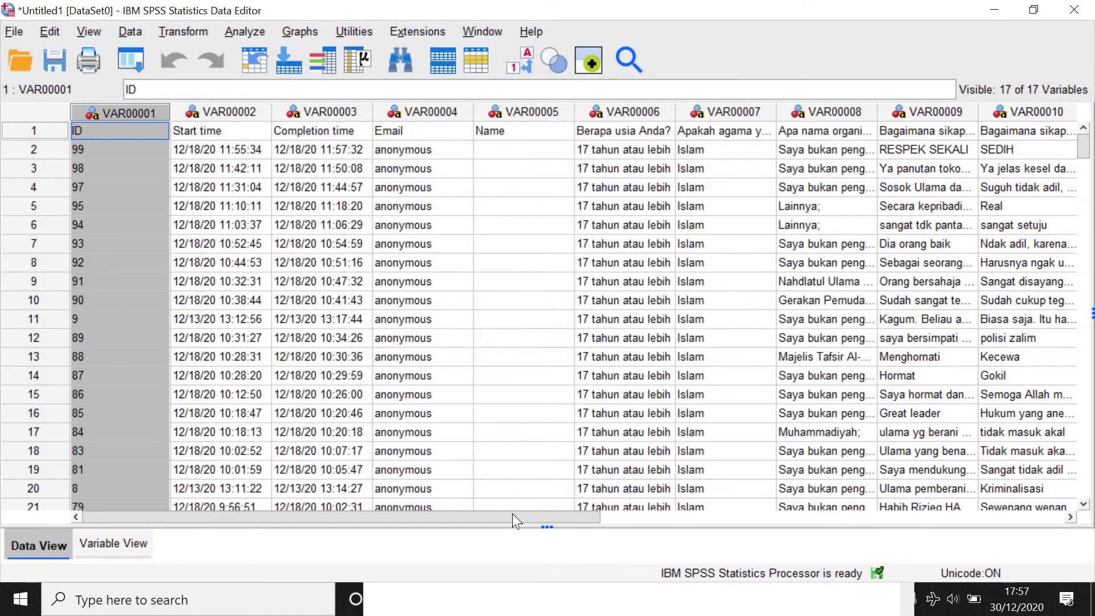
Label VAR00011 with its row 1 question text, "Bagaimana sikap Anda terhadap POLRI akhir-akhir ini?".
drag(512, 515, 933, 477)
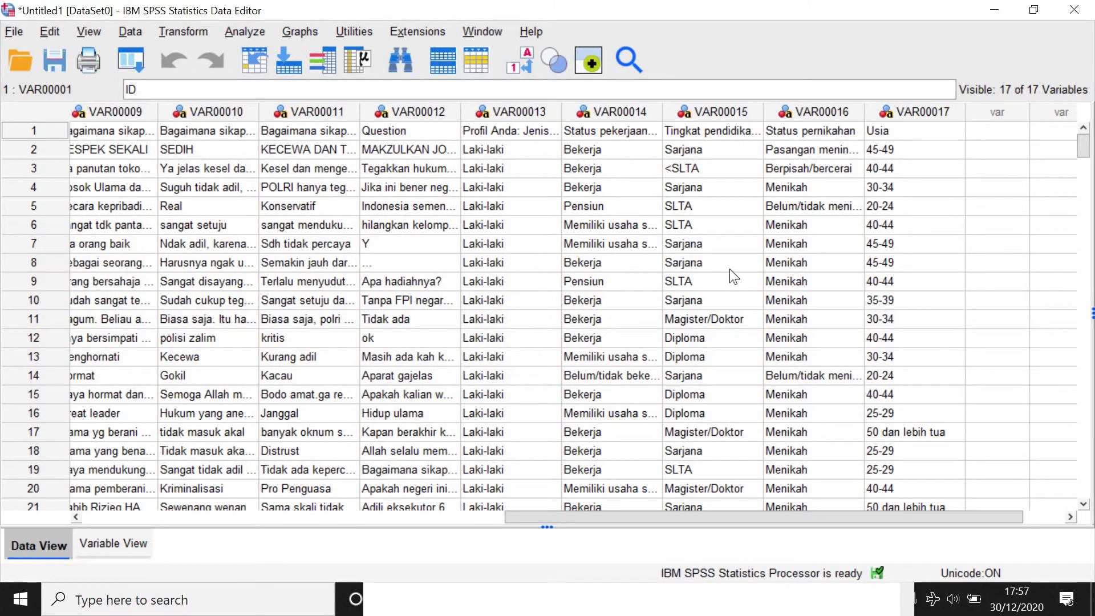
click(633, 136)
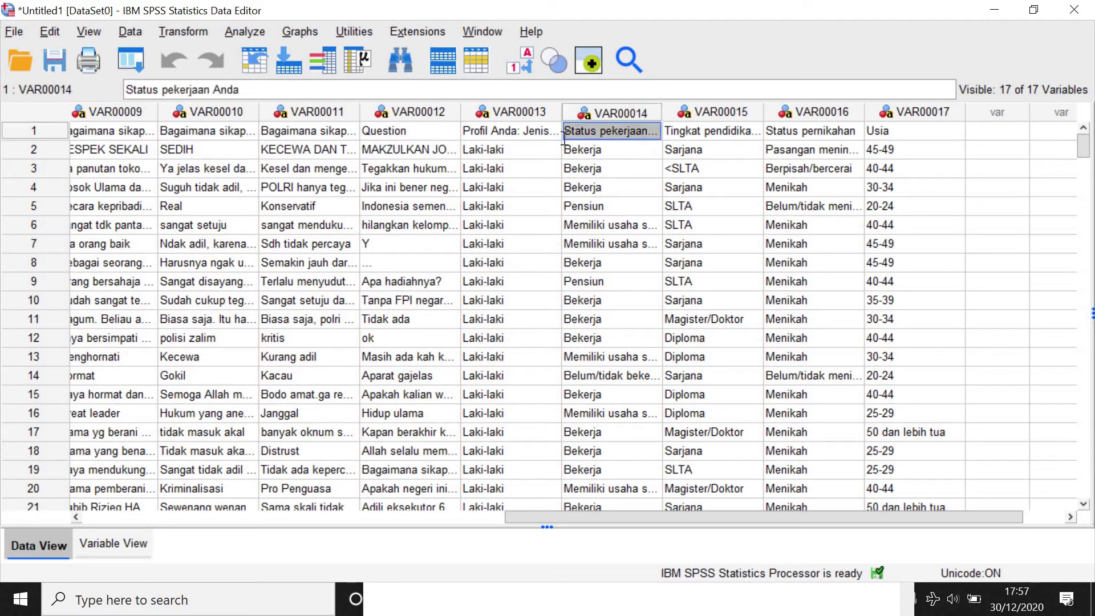
click(512, 166)
click(415, 133)
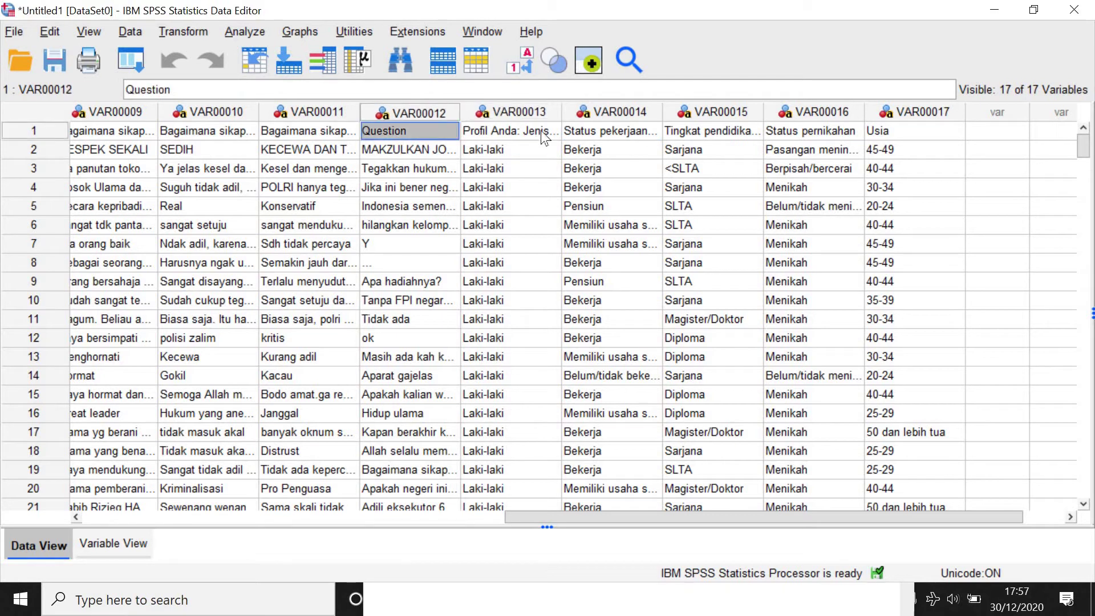
click(616, 131)
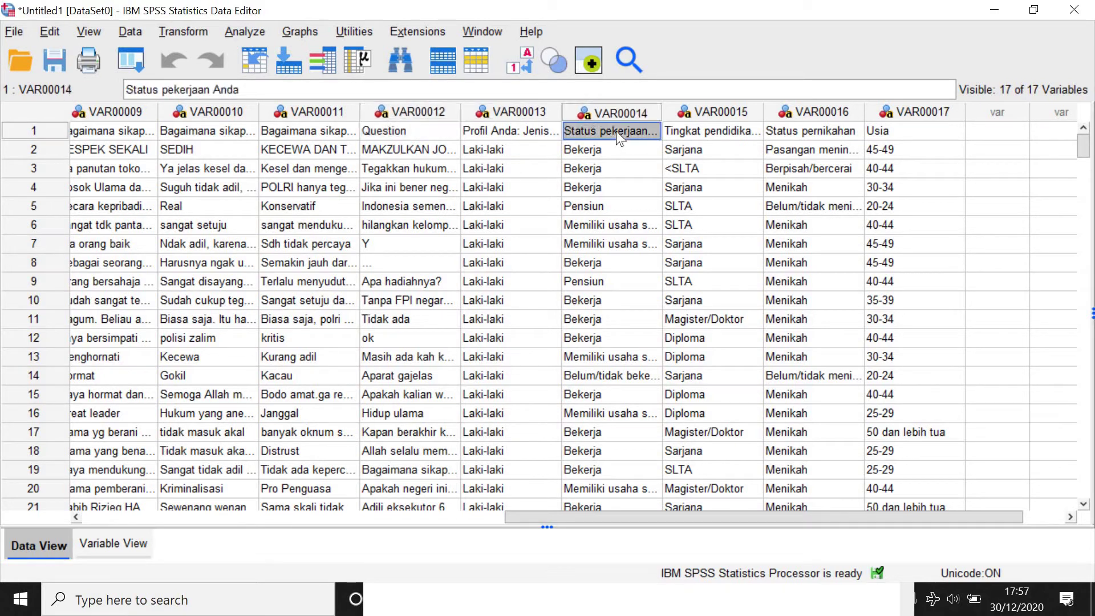
click(422, 133)
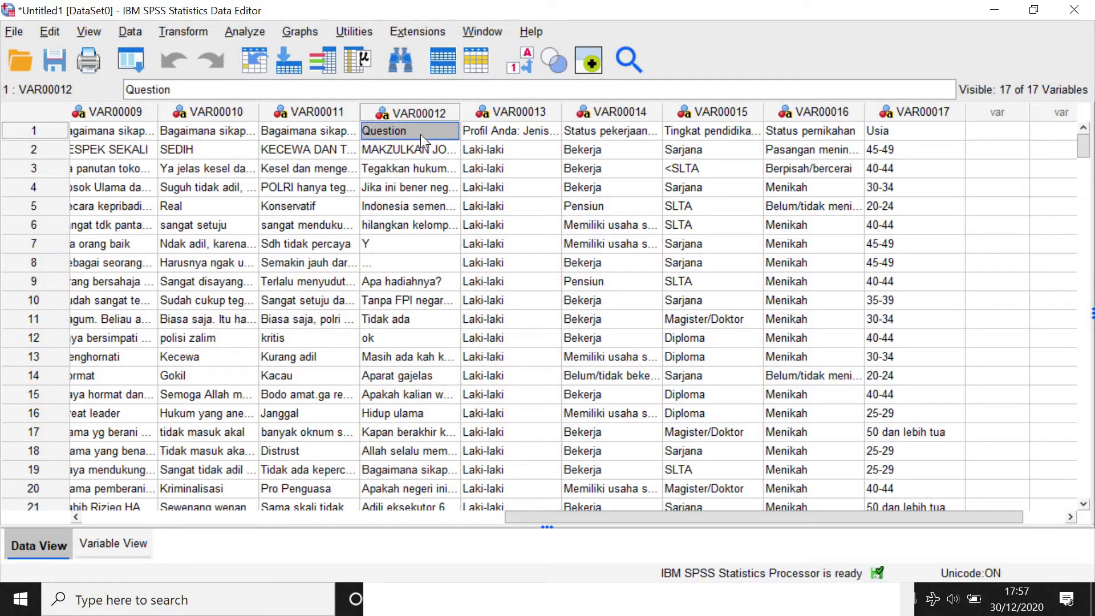
click(326, 134)
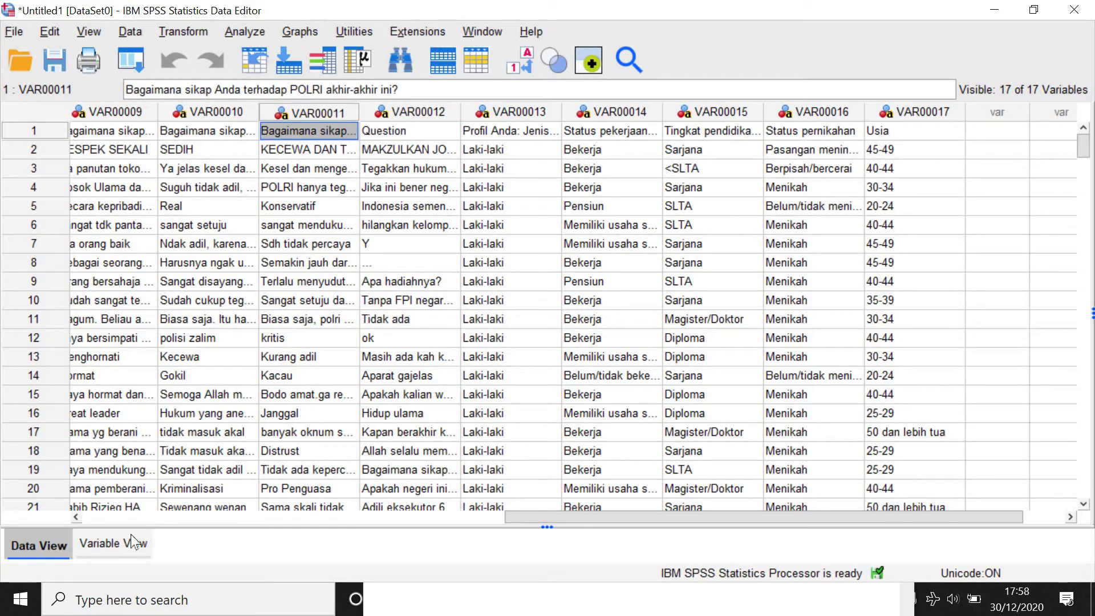
click(110, 546)
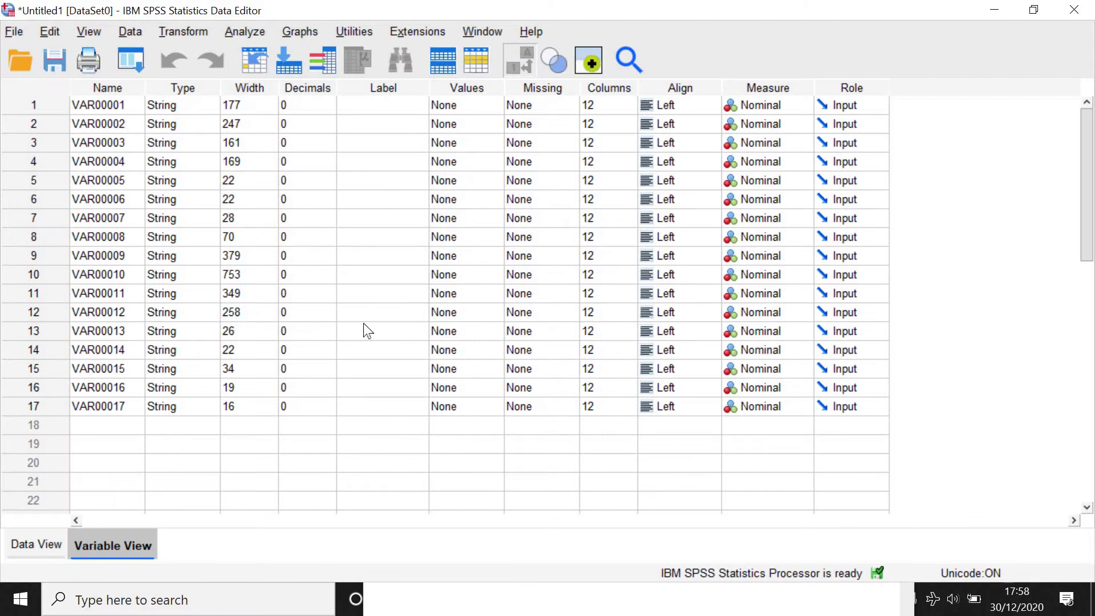
click(387, 299)
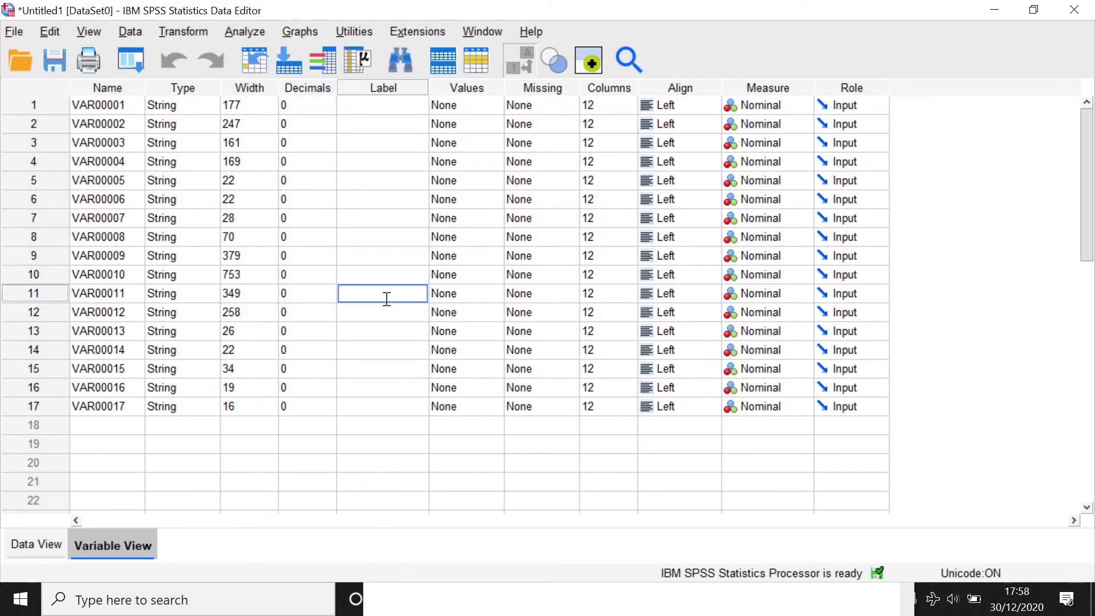
text(Bagaimana sikap Anda terhadap POLRI akhir-akhir ini?)
Copy the row 1 question text of VAR00013 into its variable label, "Profil Anda: Jenis kelamin".
click(40, 542)
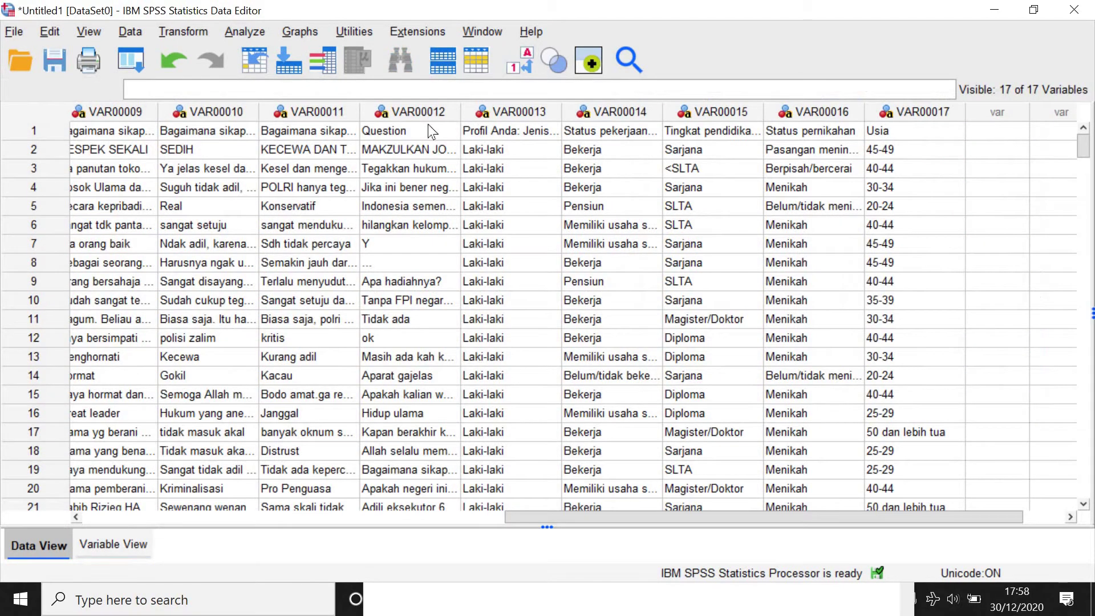
click(527, 130)
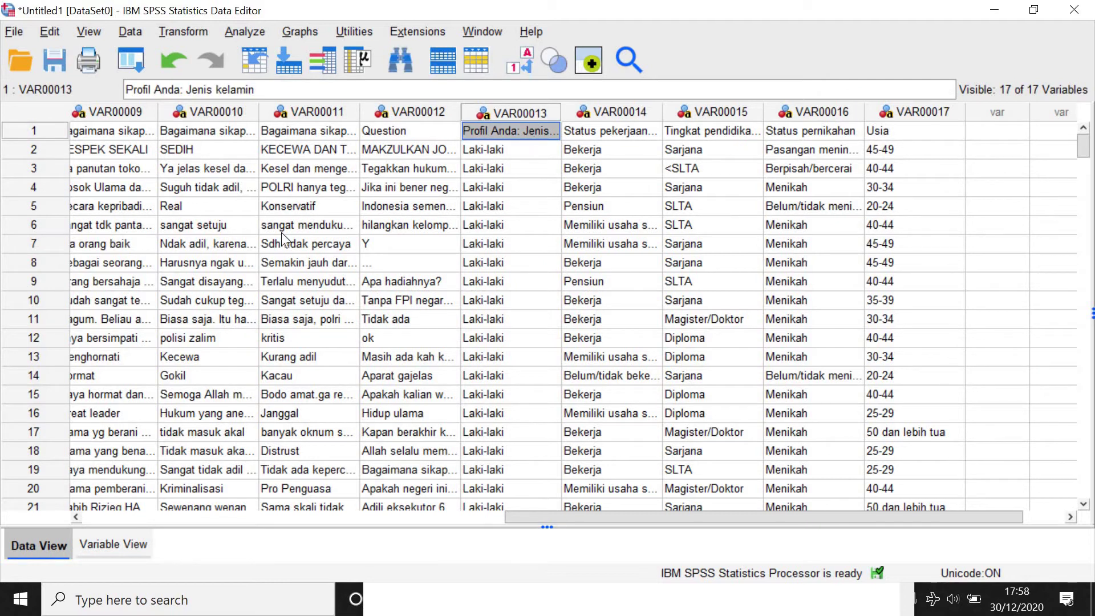
click(123, 543)
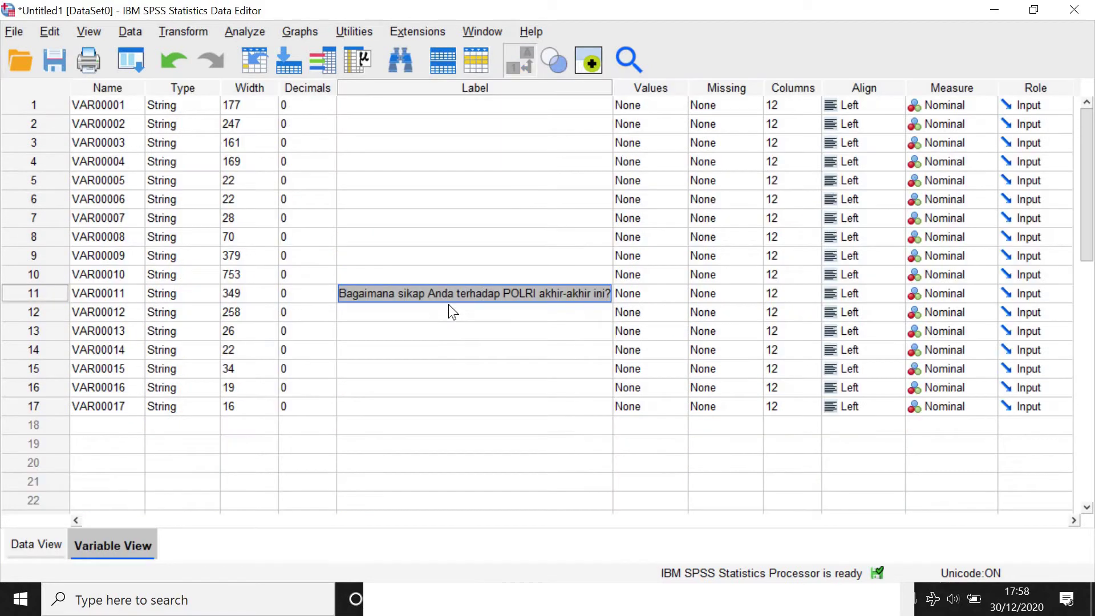
click(421, 332)
text(Profil Anda: Jenis kelamin)
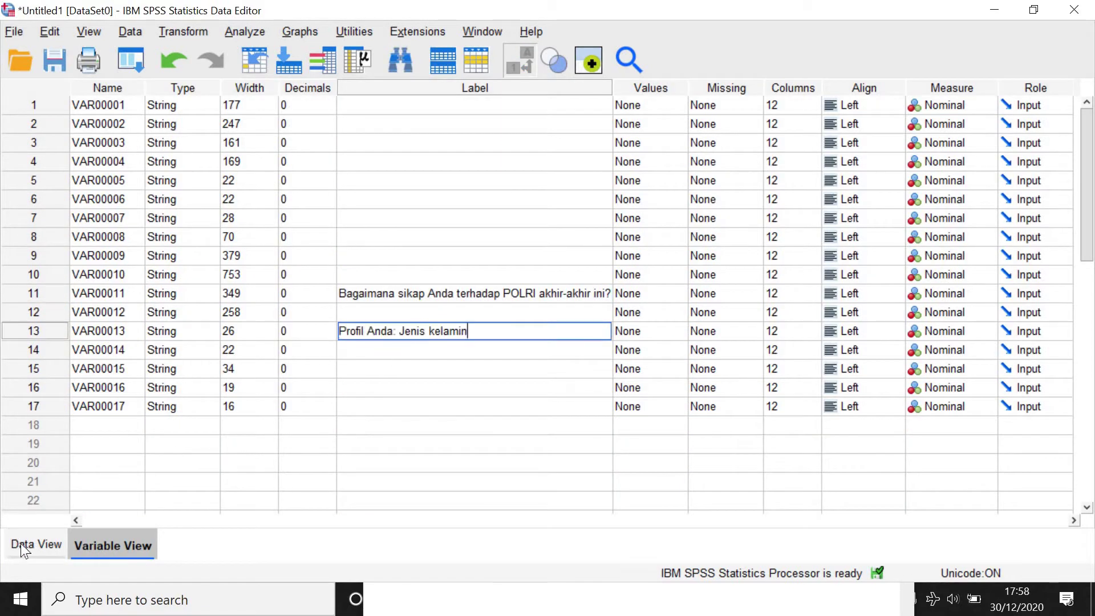
Copy the row 1 question text of VAR00014 into its variable label, "Status pekerjaan Anda".
click(23, 543)
click(611, 127)
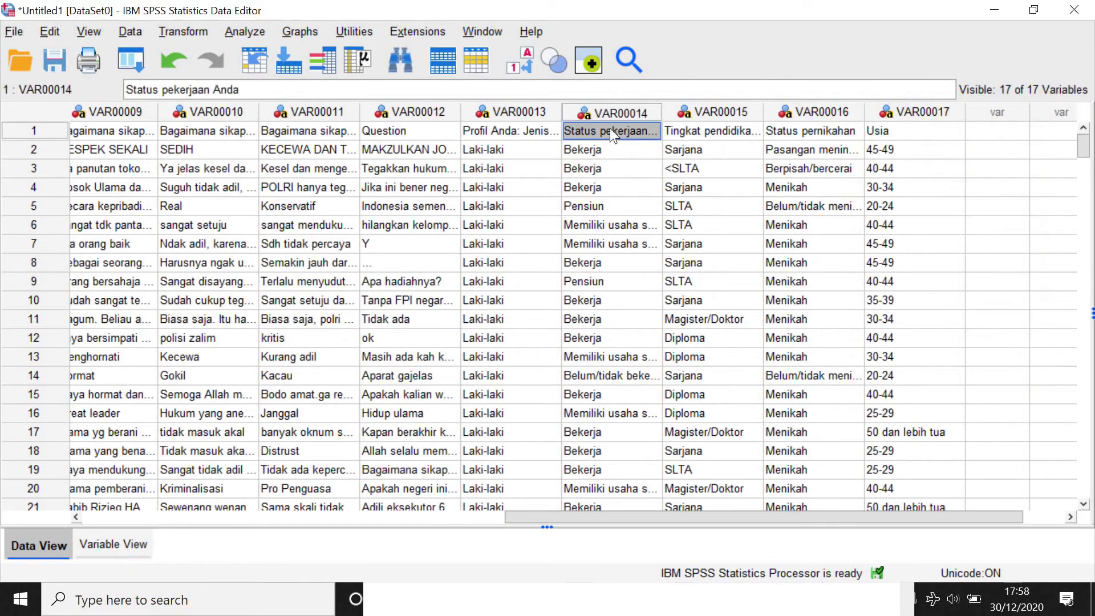
click(133, 536)
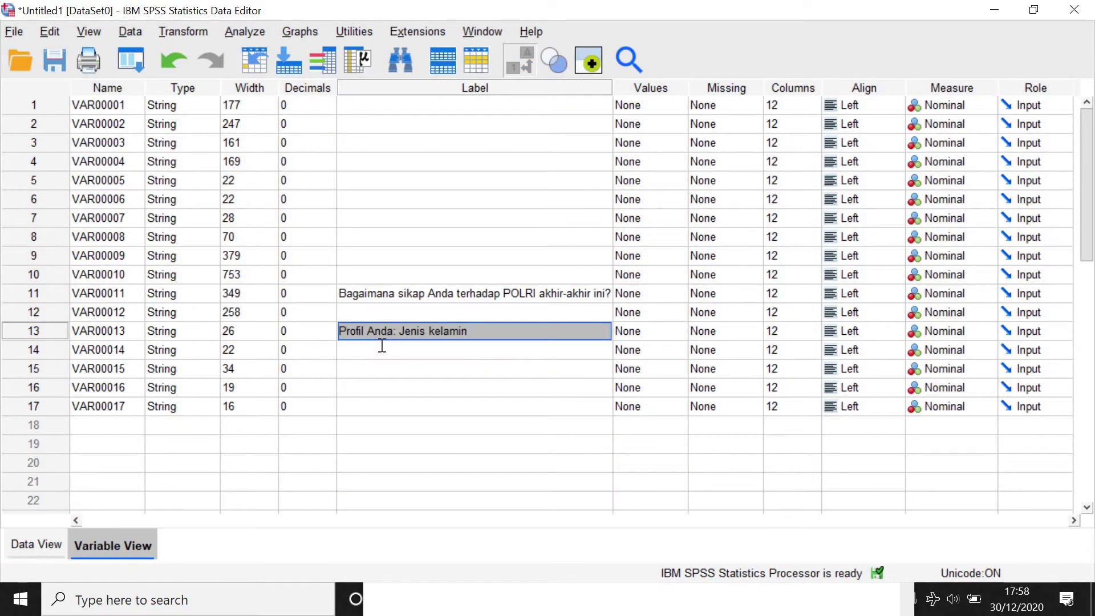
click(382, 346)
text(Status pekerjaan Anda)
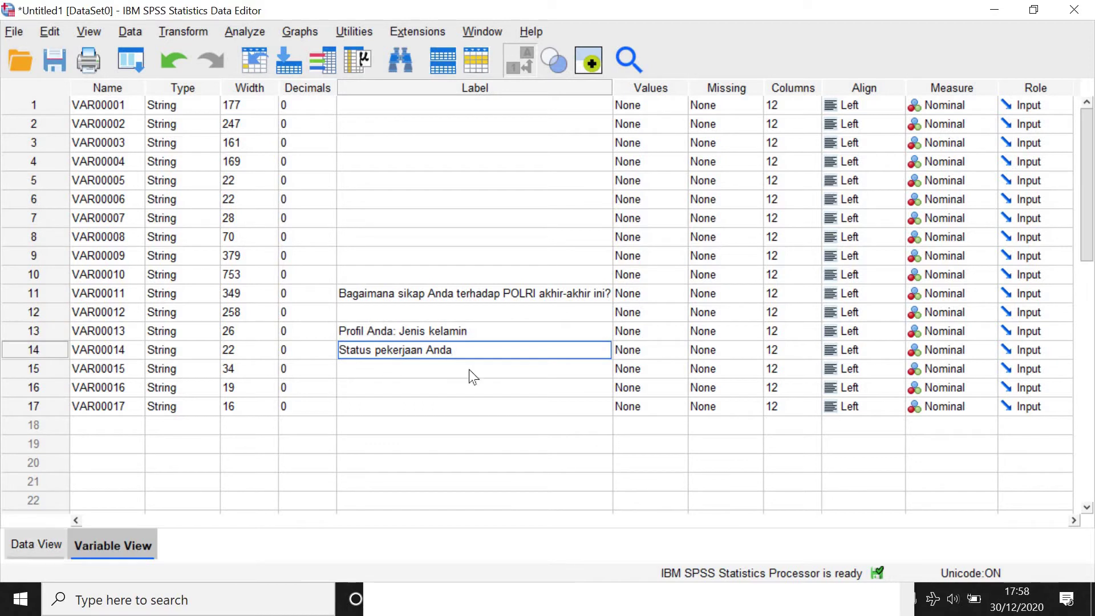
Copy the row 1 question text of VAR00015 into its variable label, "Tingkat pendidikan yang ditamatkan".
key(ctrl+t)
click(706, 130)
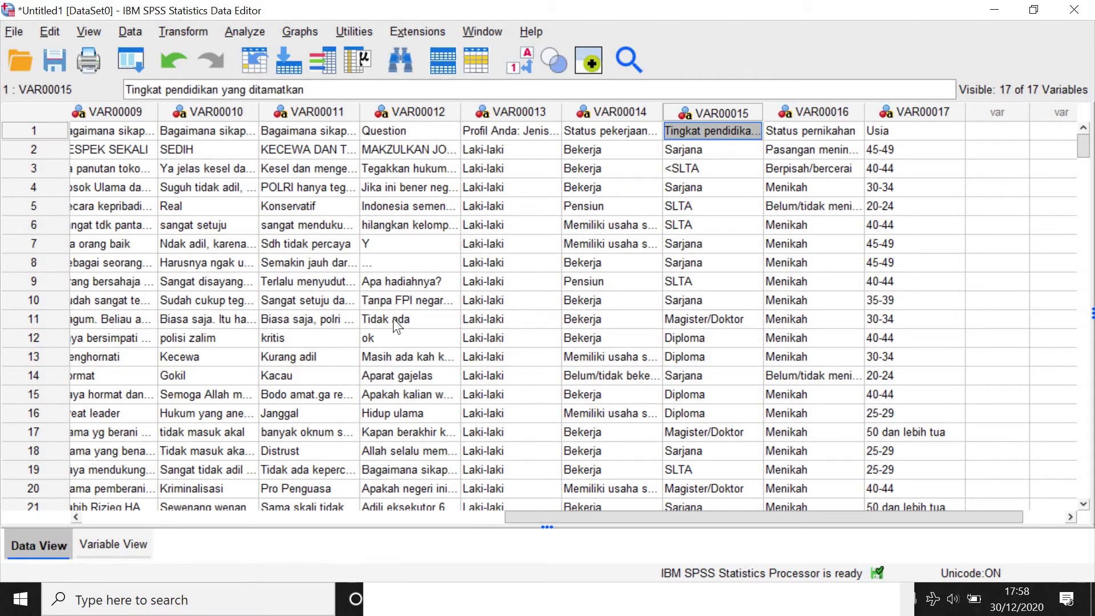
click(117, 546)
click(403, 369)
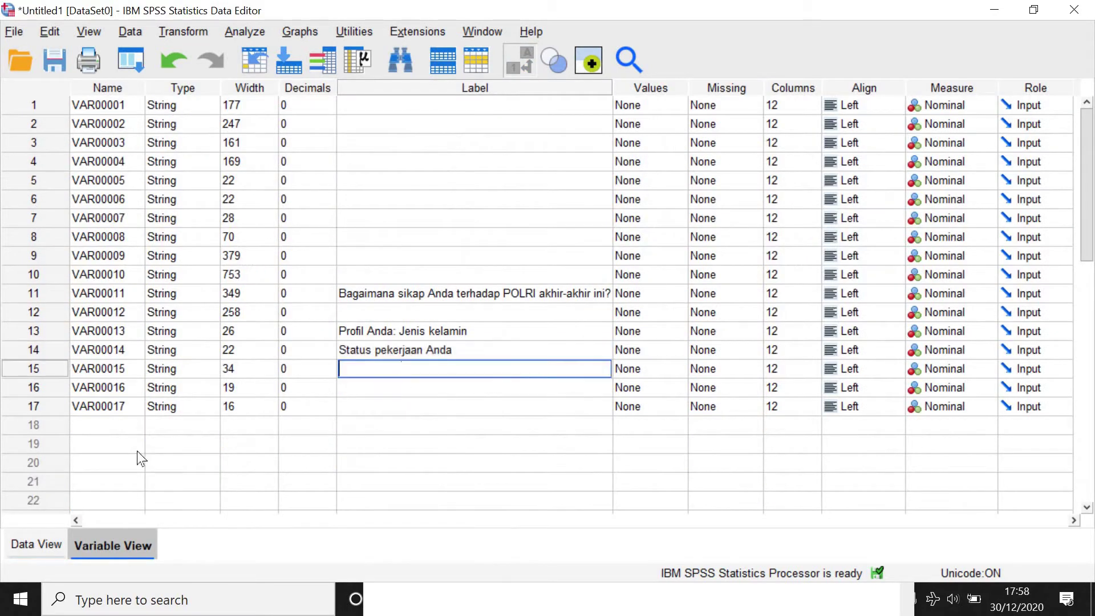
text(Tingkat pendidikan yang ditamatkan)
Copy the row 1 question text of VAR00016 into its variable label, "Status pernikahan".
key(ctrl+t)
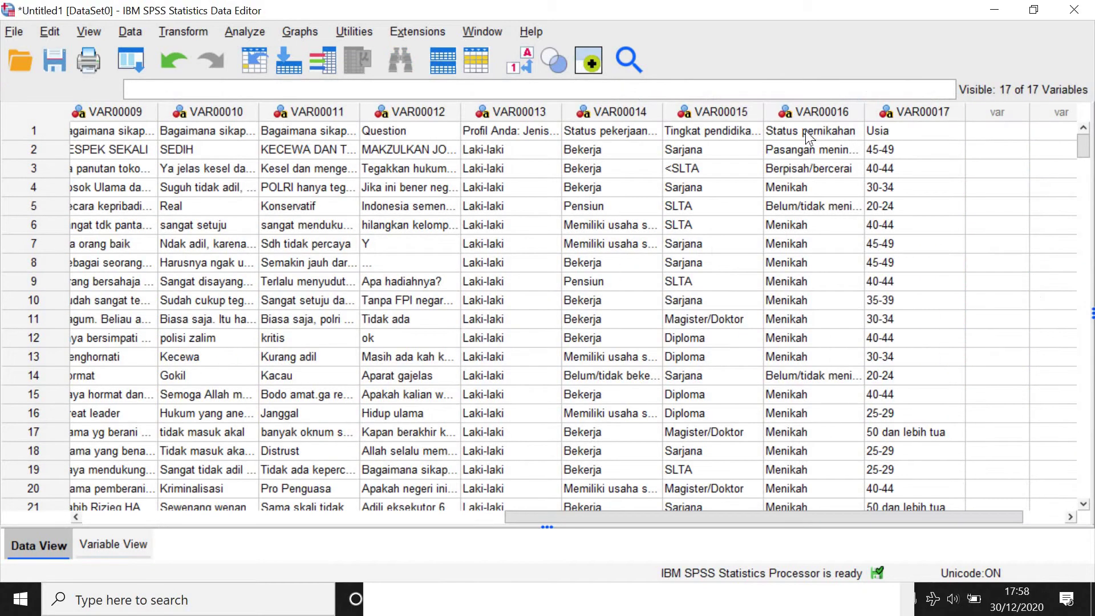
click(806, 130)
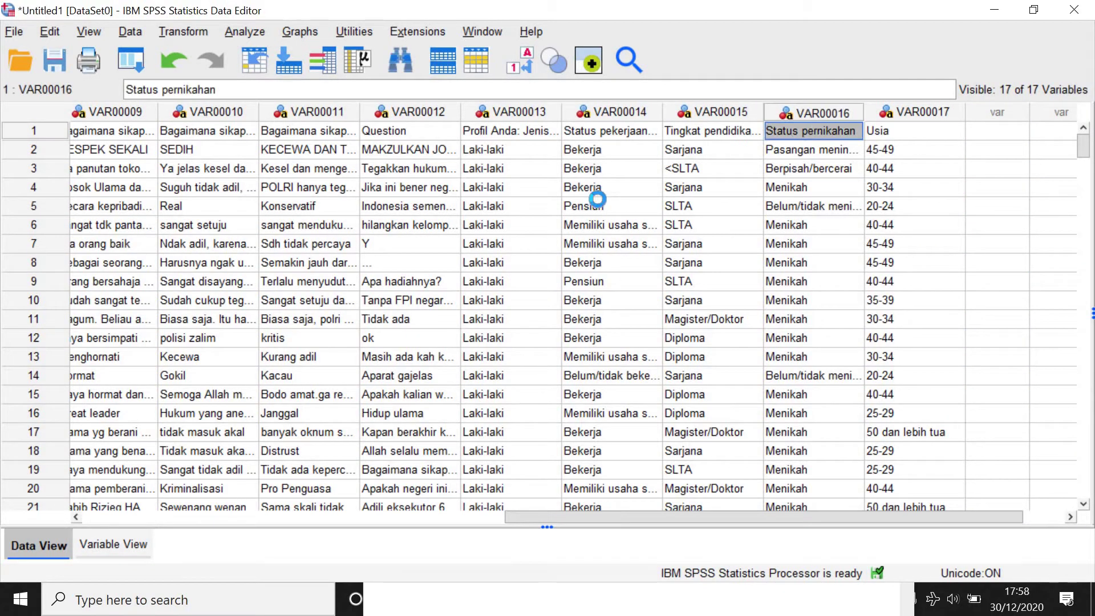
click(113, 545)
double_click(391, 389)
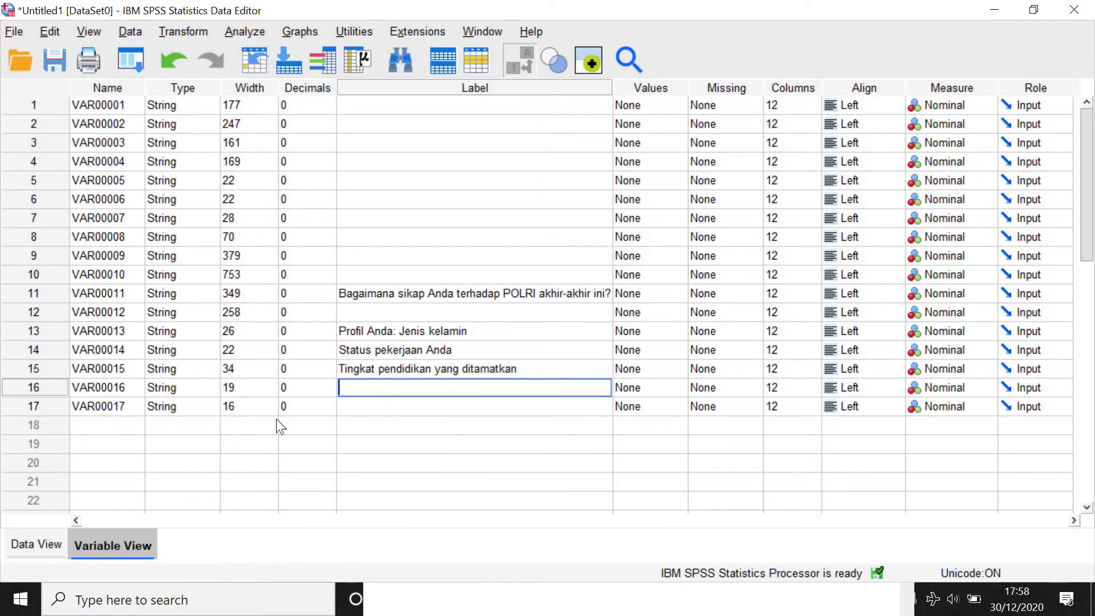
text(Status pernikahan)
Copy the row 1 question text of VAR00017 into its variable label, "Usia".
key(ctrl+t)
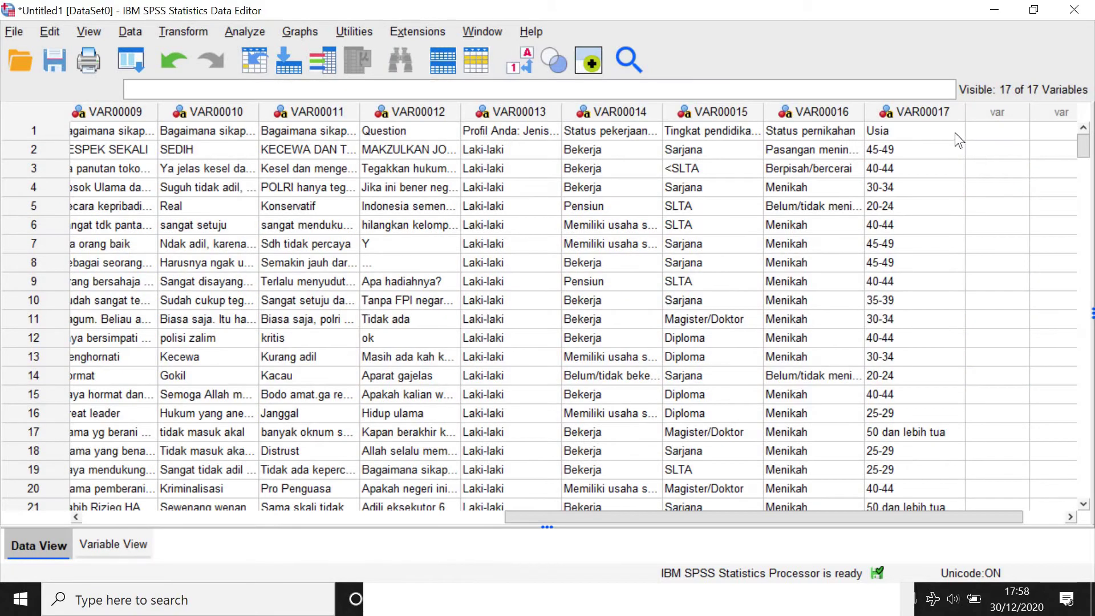
click(955, 133)
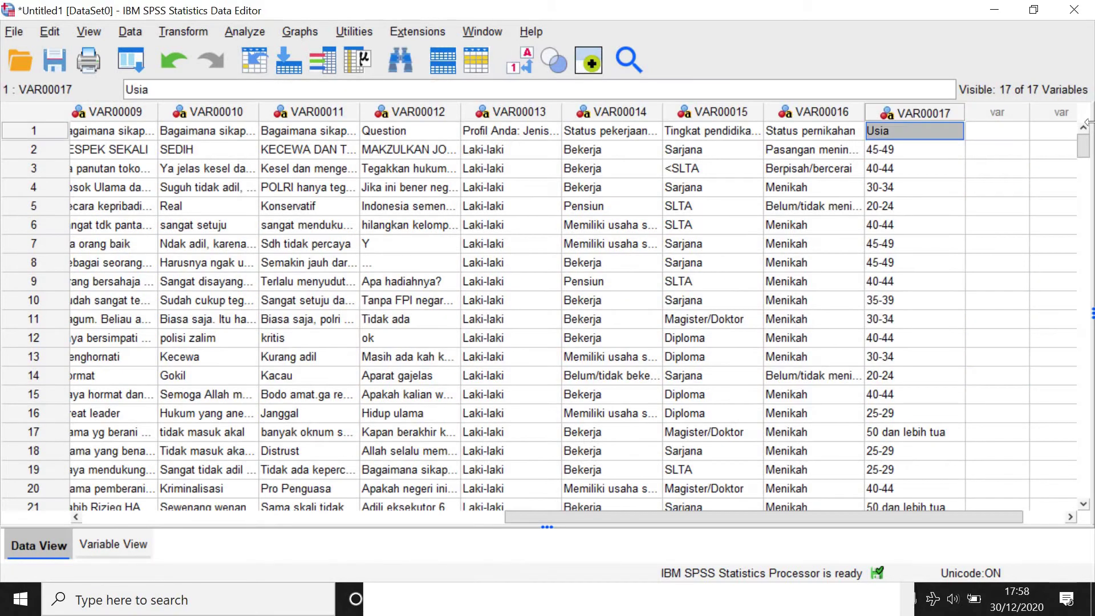
click(116, 545)
click(385, 407)
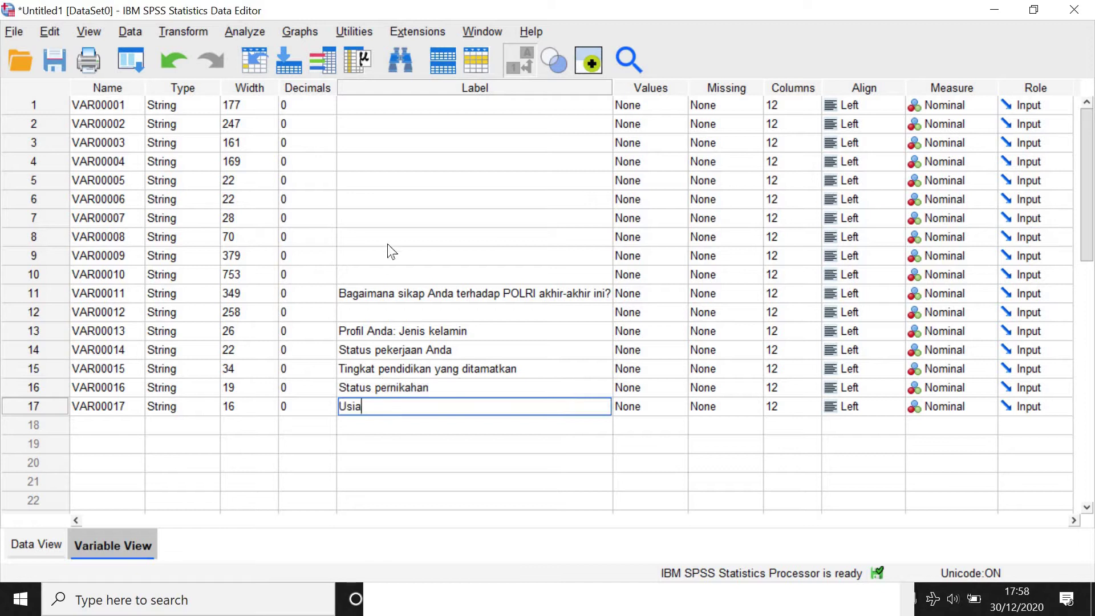
Copy the row 1 question text of VAR00006 into its variable label, "Berapa usia Anda?".
click(20, 545)
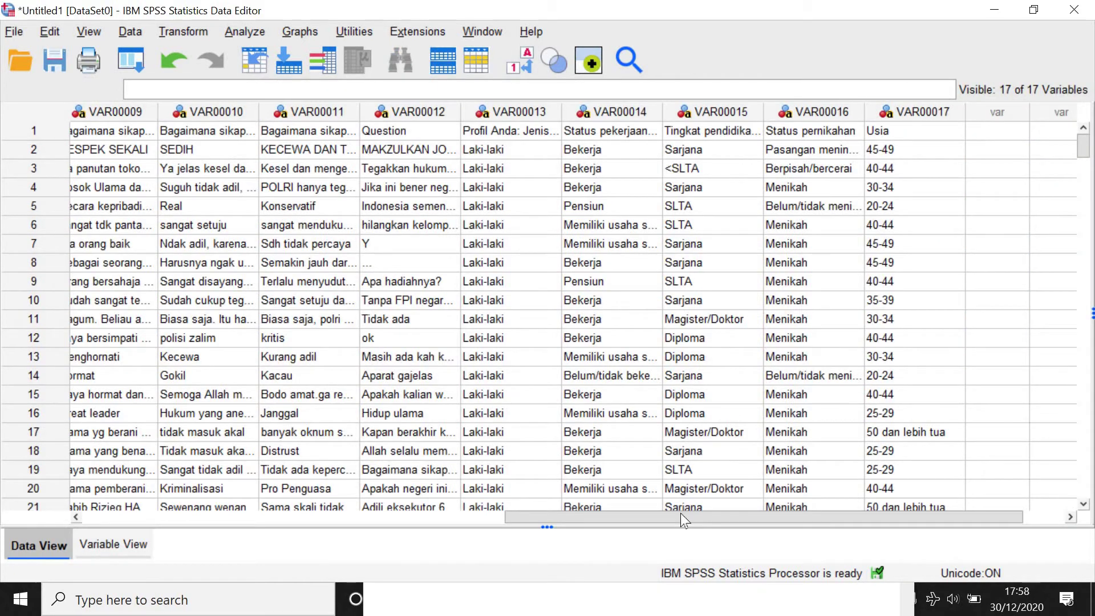
drag(680, 512, 419, 539)
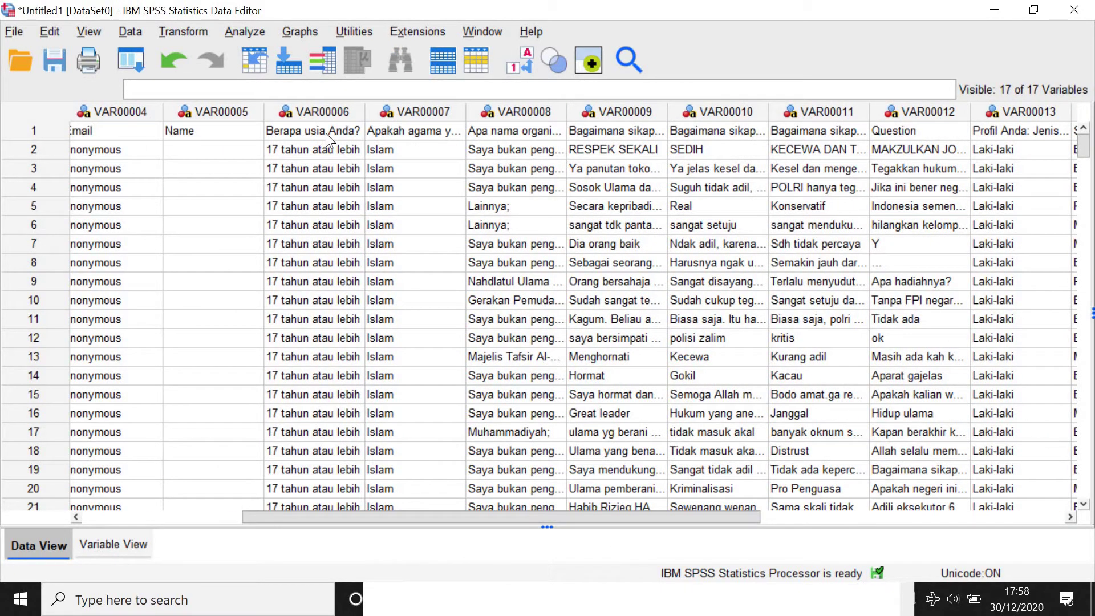
click(326, 132)
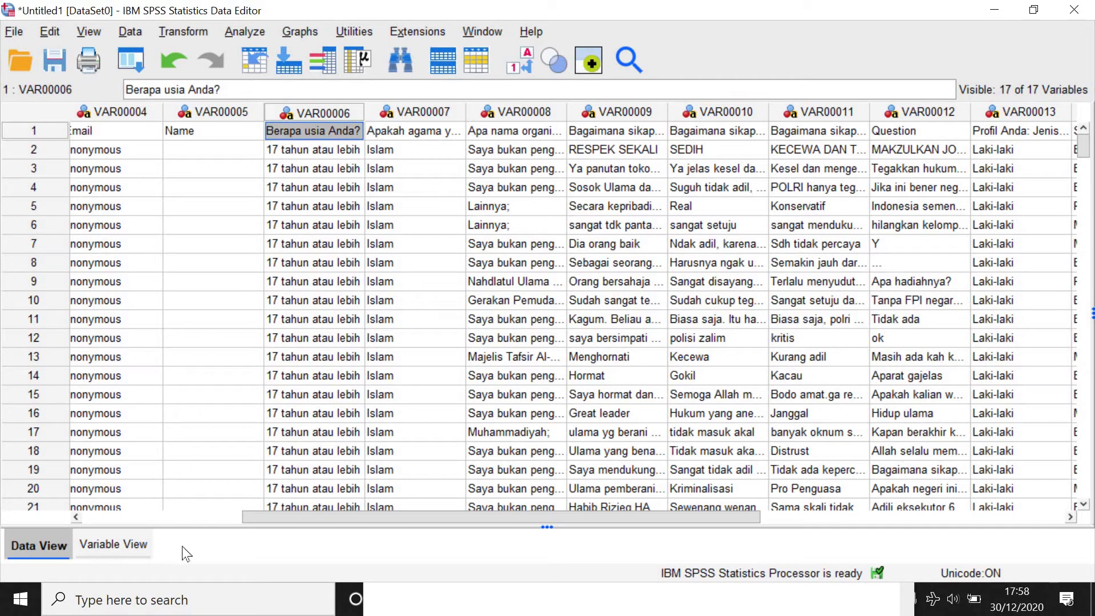
click(114, 545)
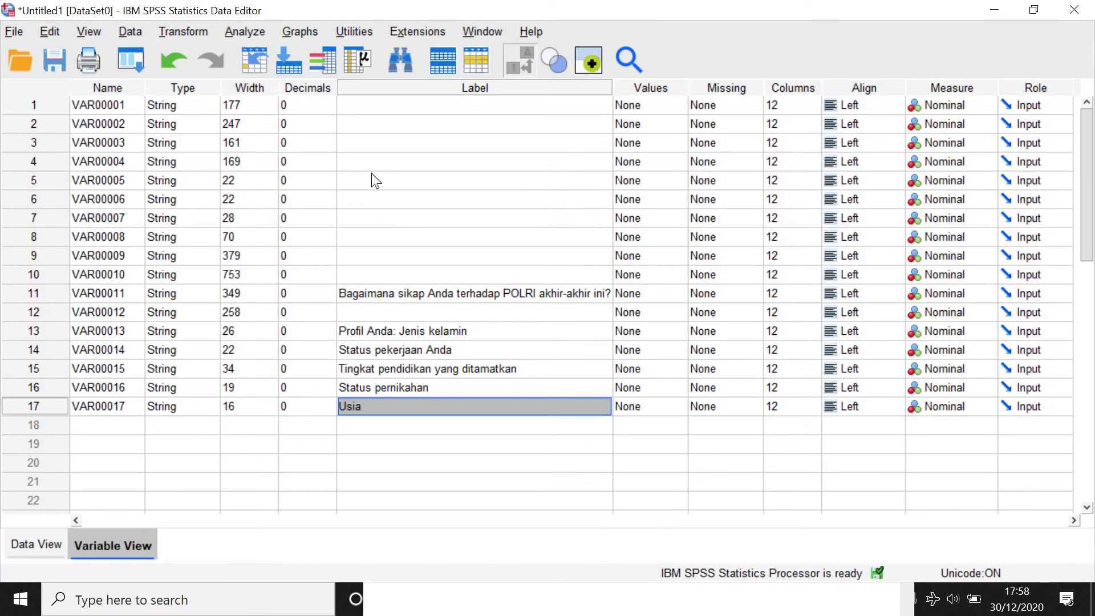
click(368, 200)
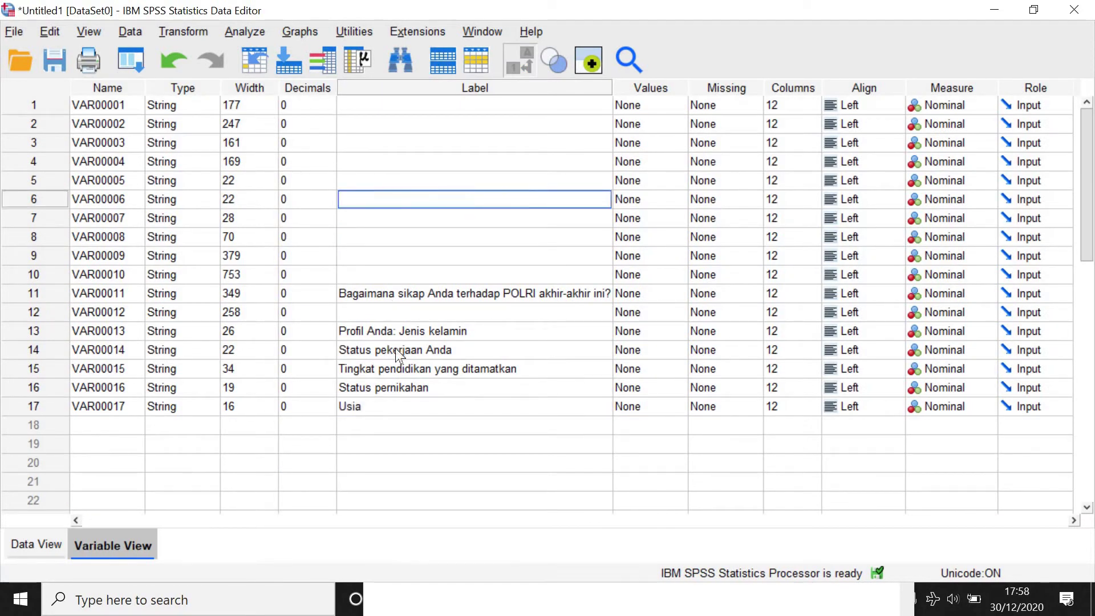
text(Berapa usia Anda?)
Copy the row 1 question text of VAR00007 into its variable label, "Apakah agama yang Anda anut?".
click(36, 544)
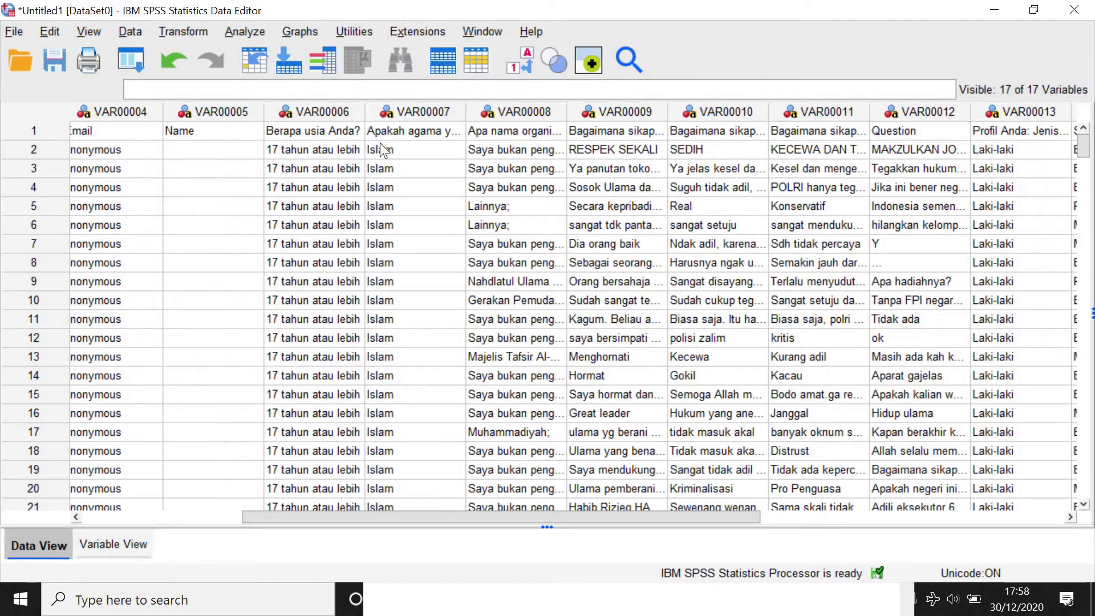
click(420, 130)
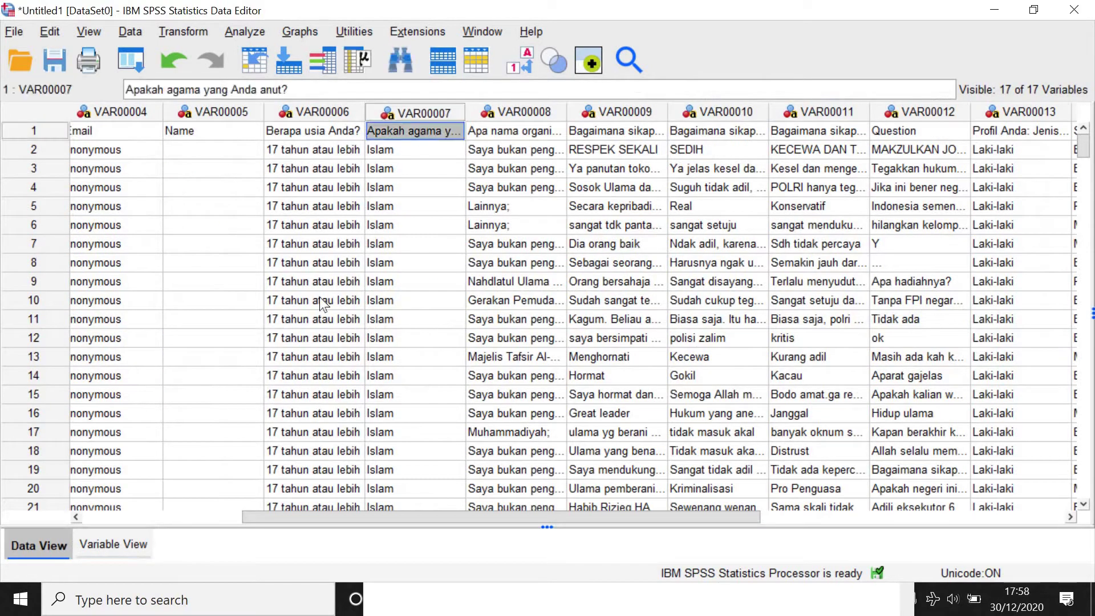
click(144, 533)
click(375, 216)
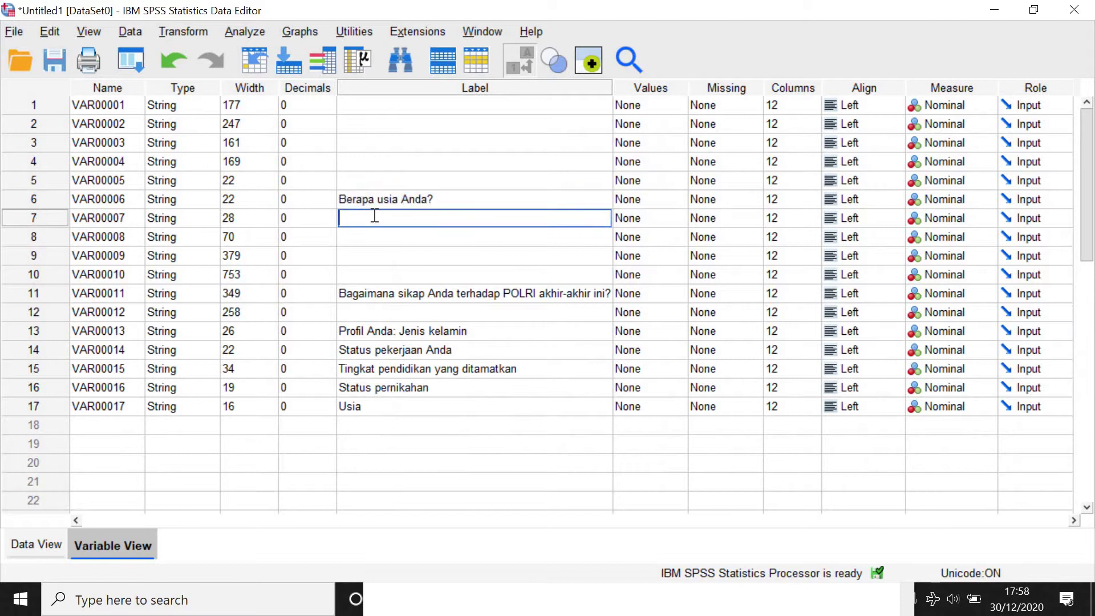
text(Apakah agama yang Anda anut?)
Copy the row 1 question text of VAR00008 into its variable label, "Apa nama organisasi masyarakat keagamaan yang Anda ikuti?".
key(ctrl+t)
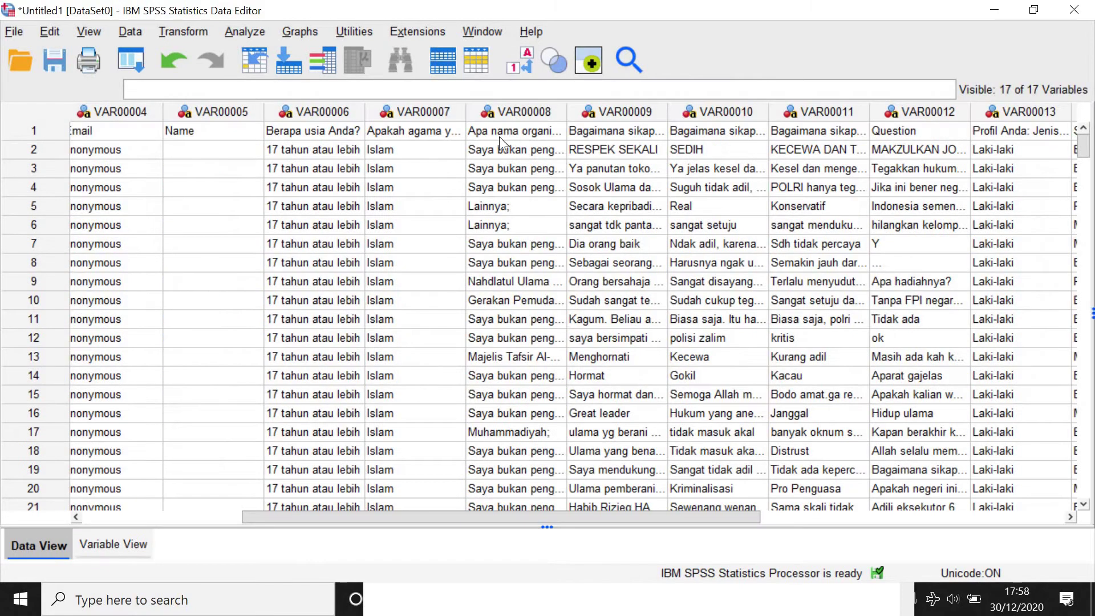
click(494, 135)
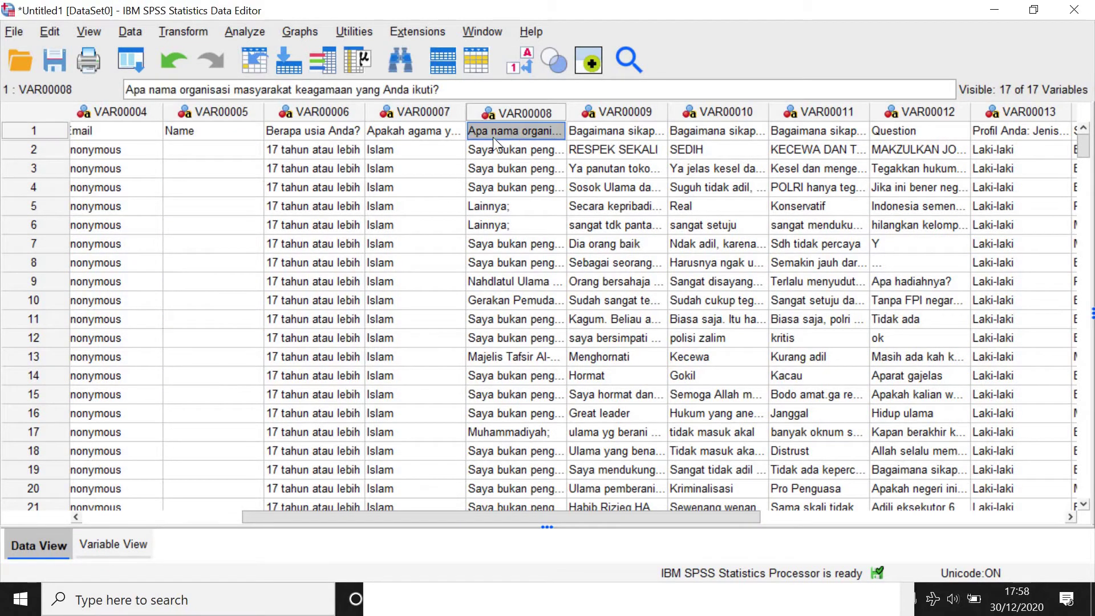
click(111, 543)
click(375, 245)
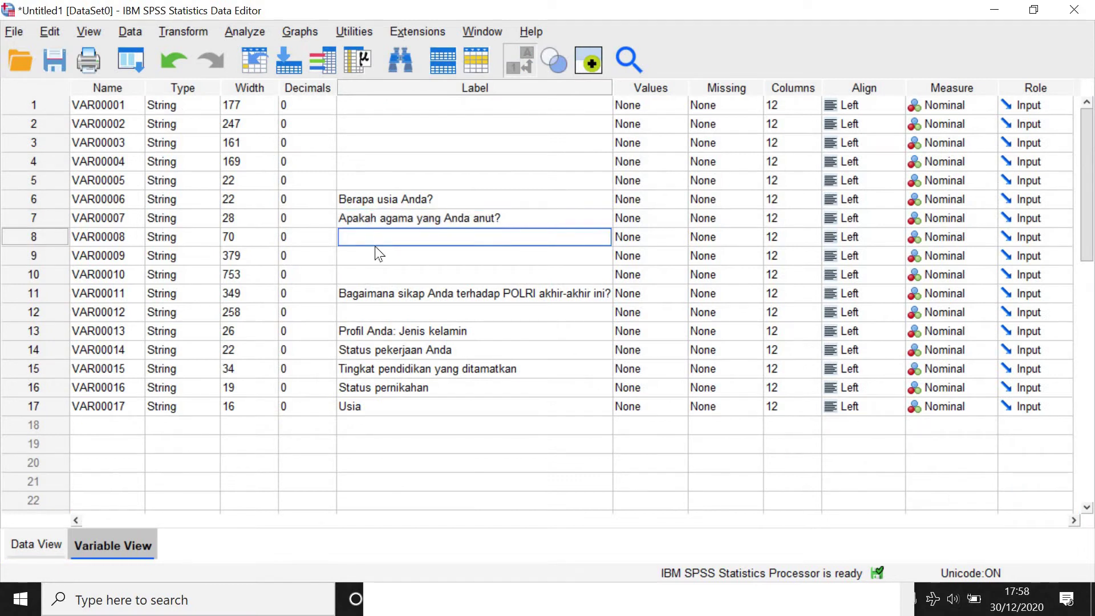
key(ctrl+v)
Copy the row 1 question text of VAR00009 into its variable label, "Bagaimana sikap Anda terhadap Habib Muhammad Rizieq bin Hussein Shihab?".
click(49, 540)
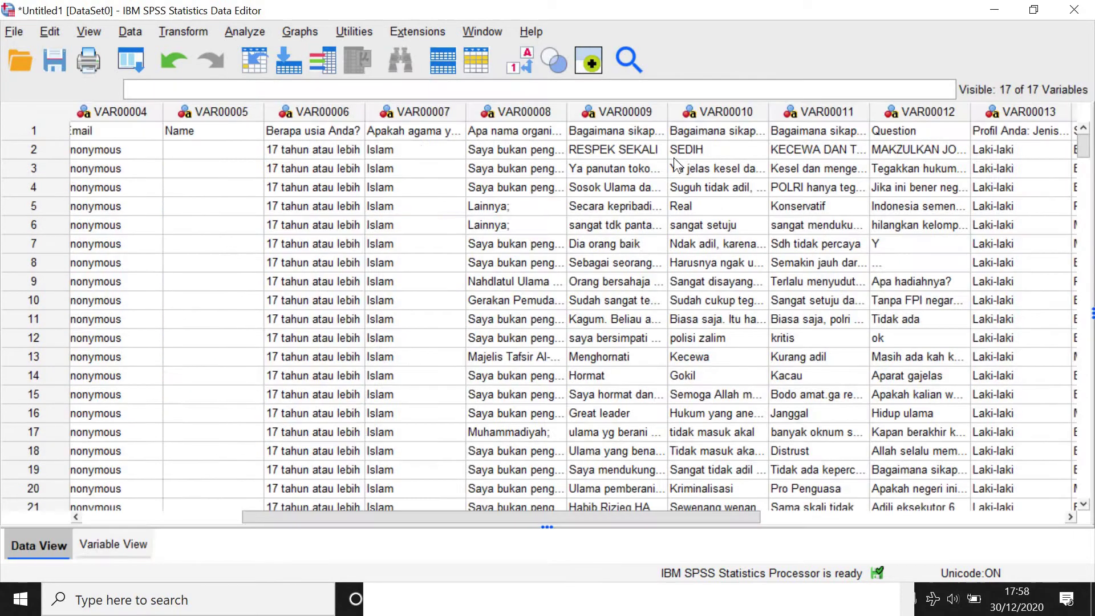
click(647, 133)
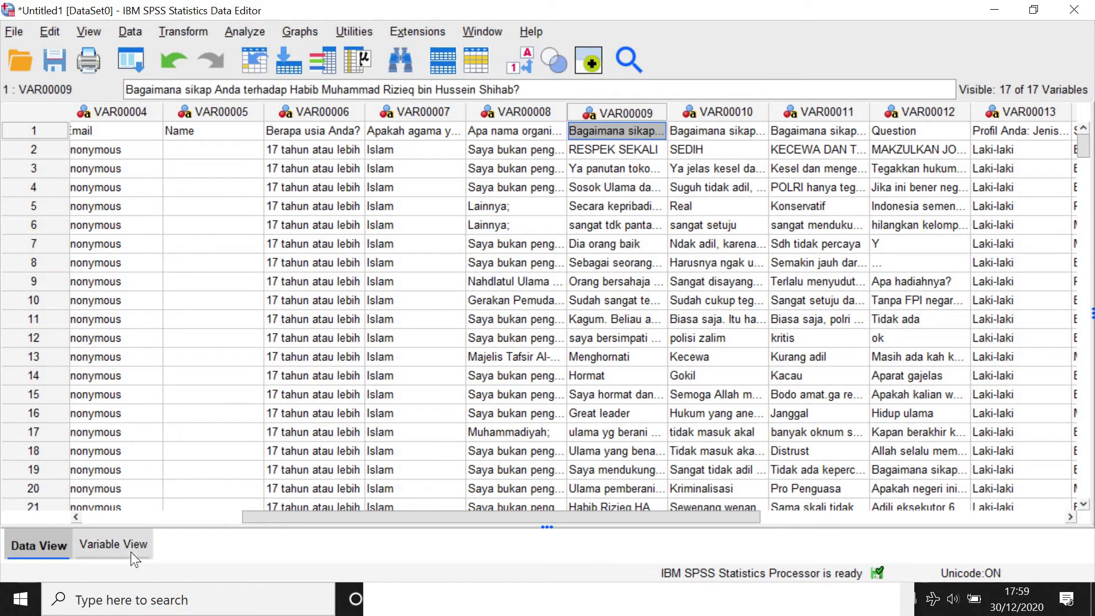
key(ctrl+t)
click(375, 257)
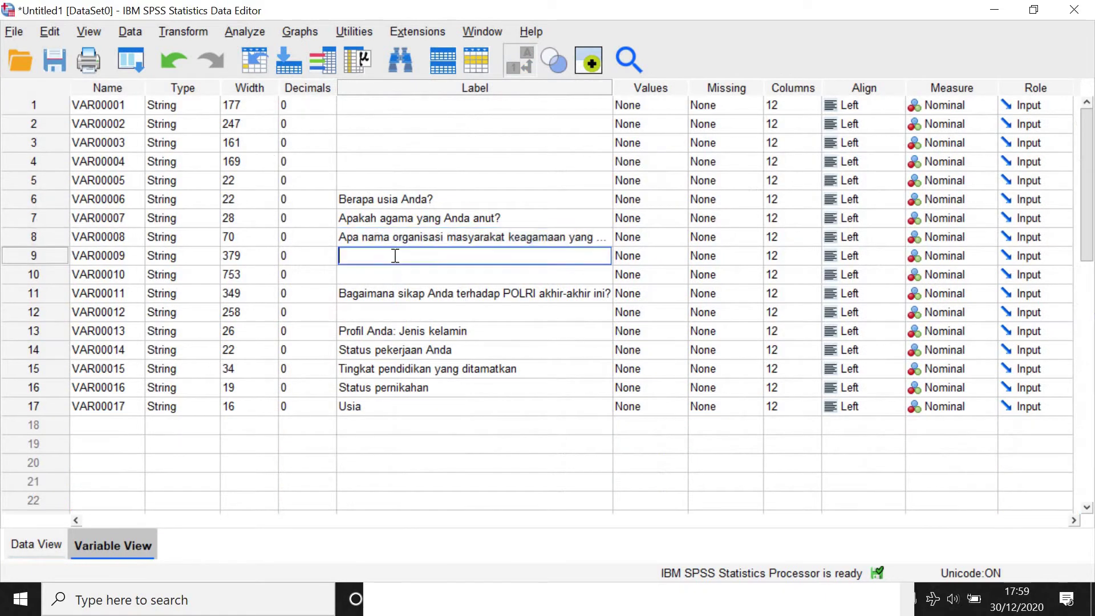
text(Bagaimana sikap Anda terhadap Habib Muhammad Rizieq bin Hussein Shihab?)
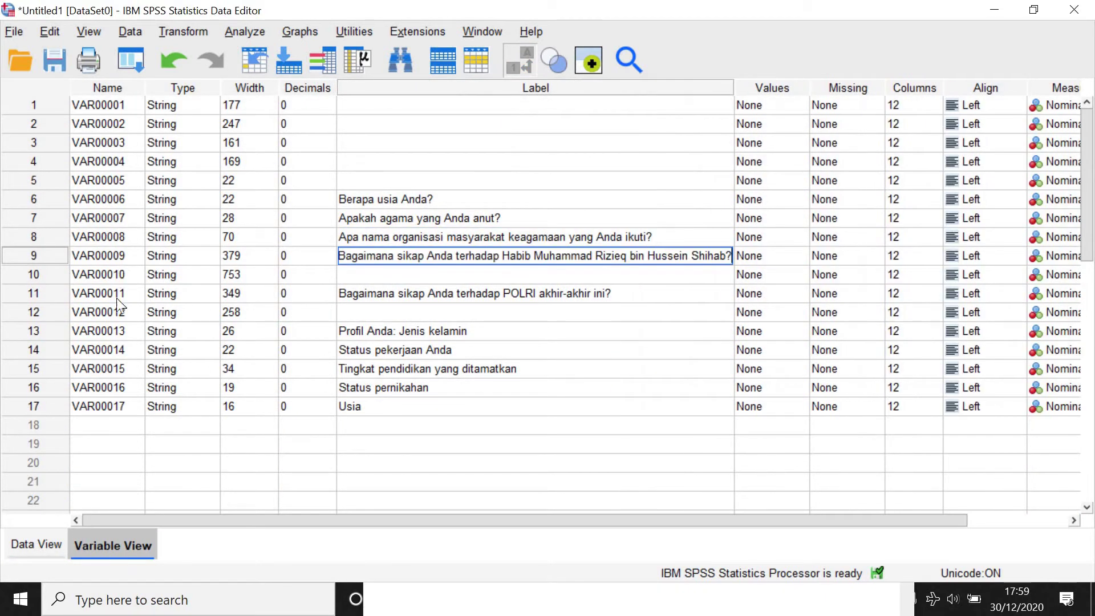
Copy the row 1 question text of VAR00010, on the arrest of 13 Desember 2020, into its variable label.
click(56, 544)
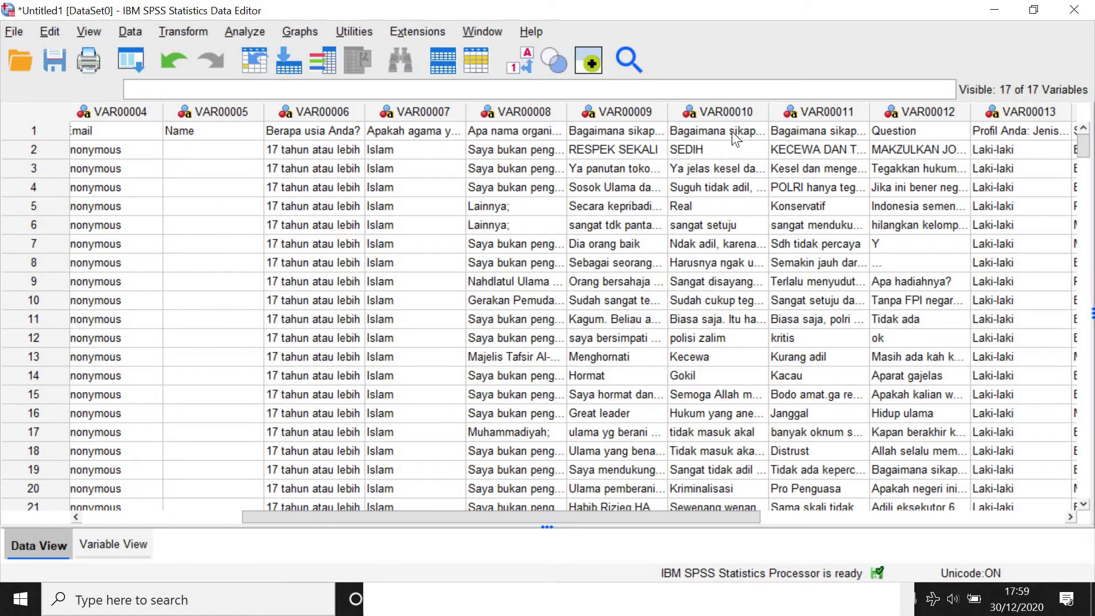
click(732, 131)
click(137, 545)
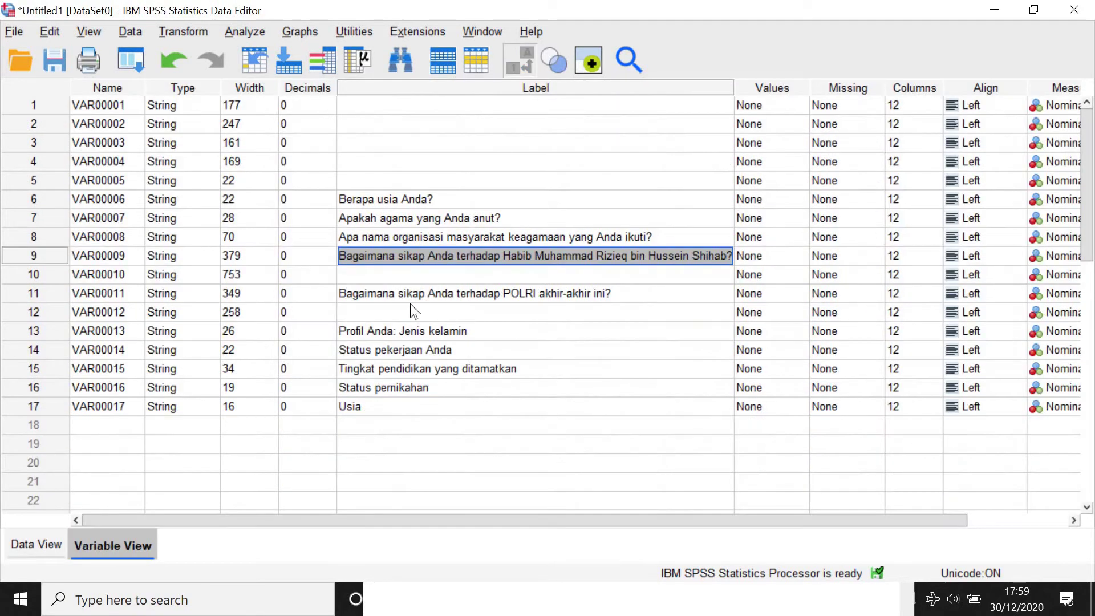
click(418, 277)
key(ctrl+v)
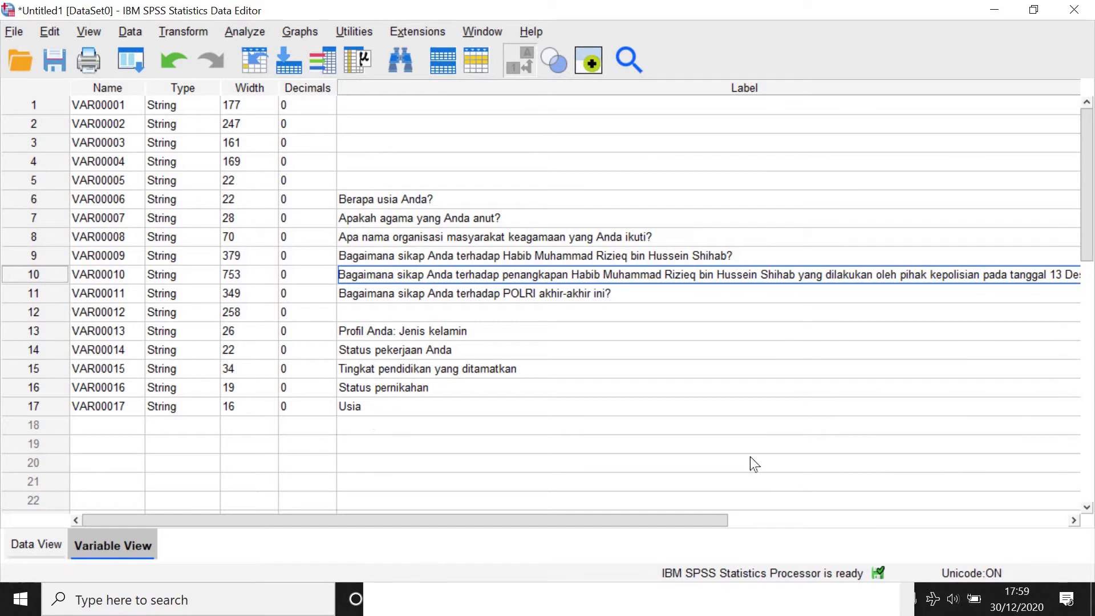
Replace "Habib Muhammad Rizieq bin Hussein Shihab" with "HRS" in the VAR00010 variable label.
drag(626, 513, 557, 506)
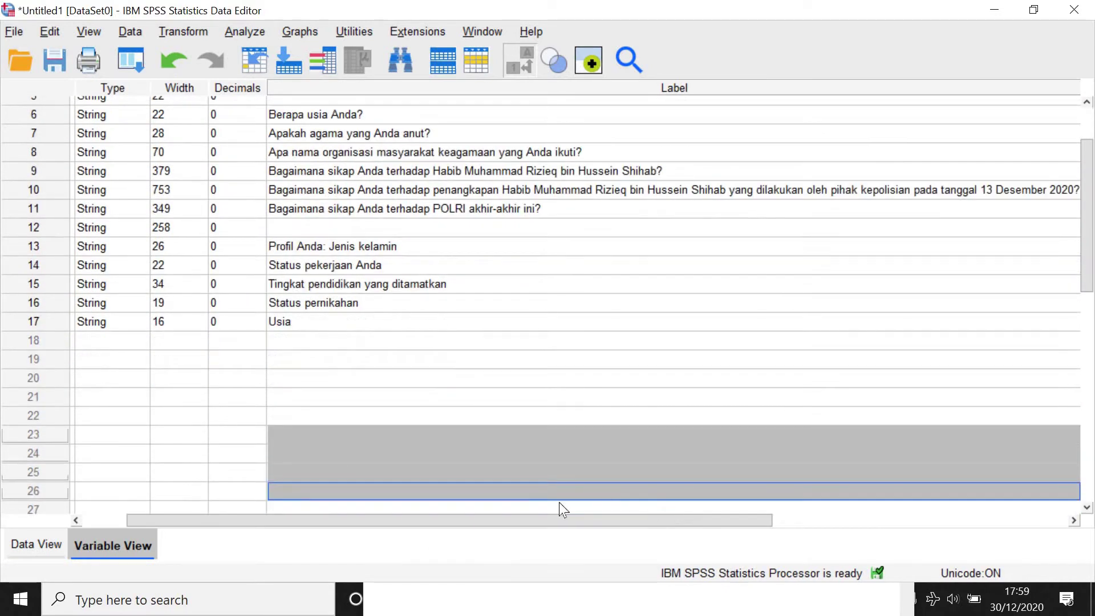
scroll(579, 521, right, 1)
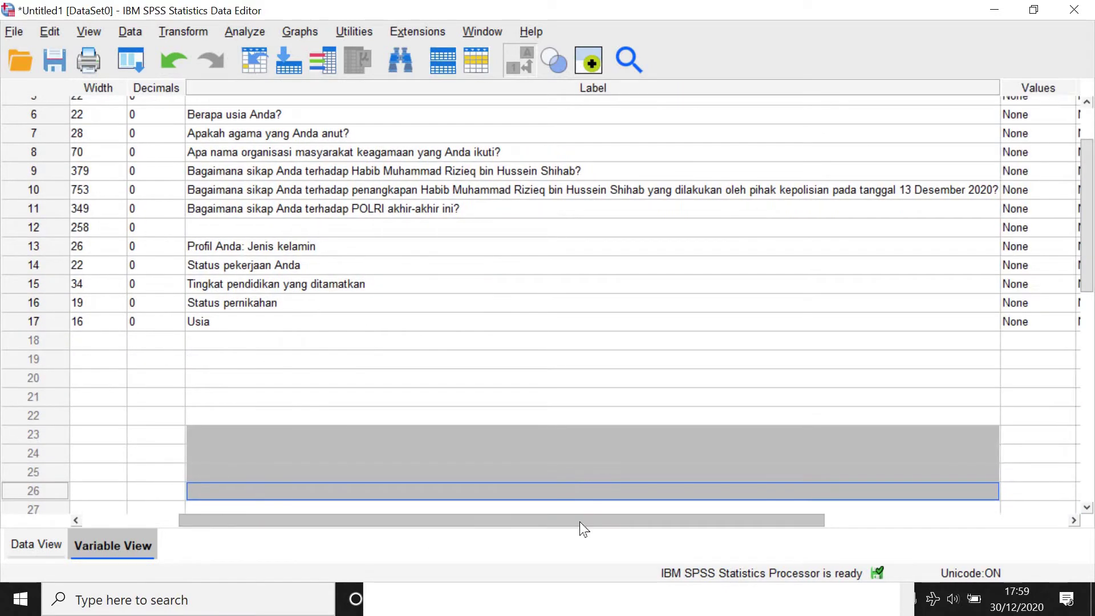
click(607, 374)
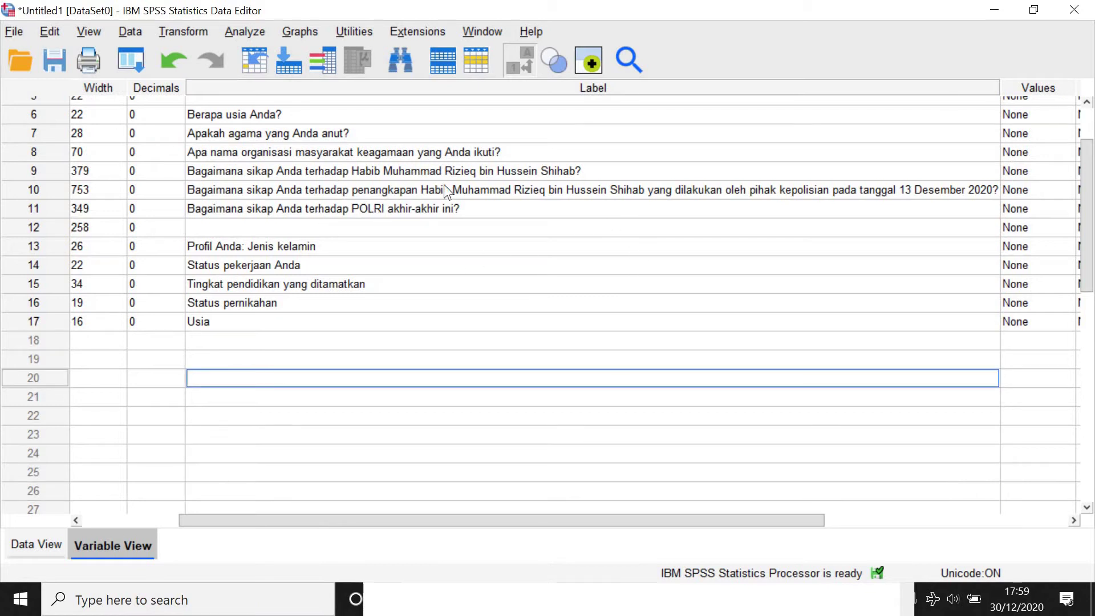
click(459, 187)
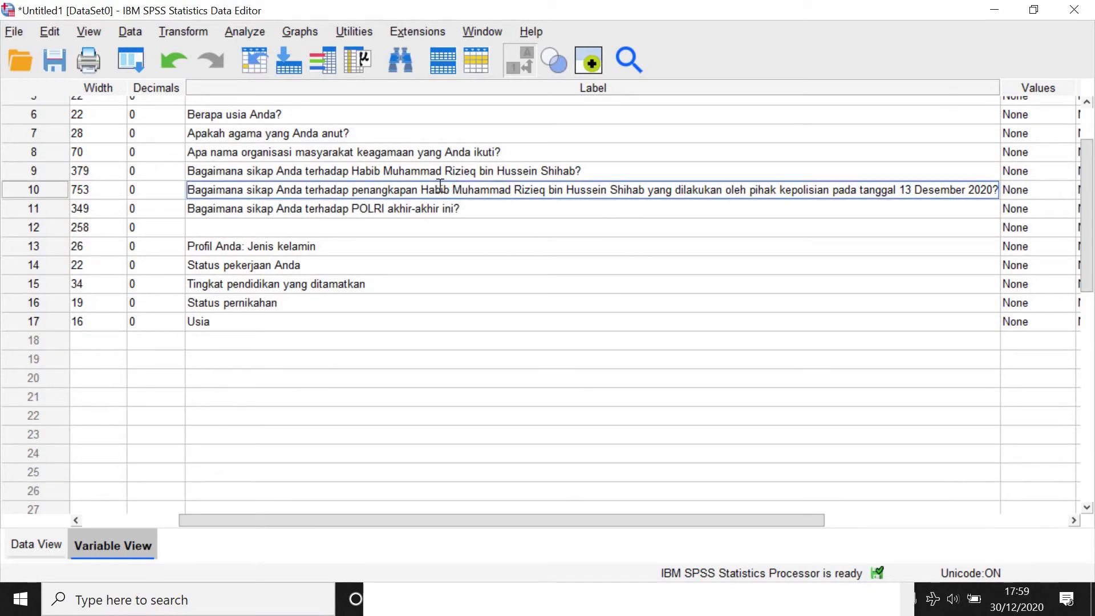
drag(425, 189, 649, 190)
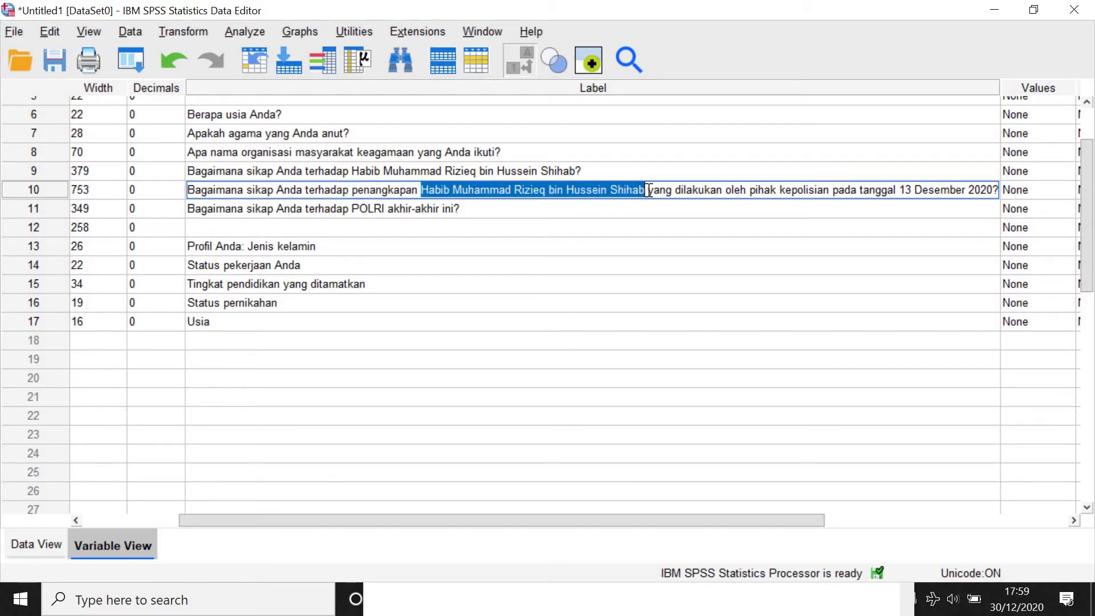
text(HRS)
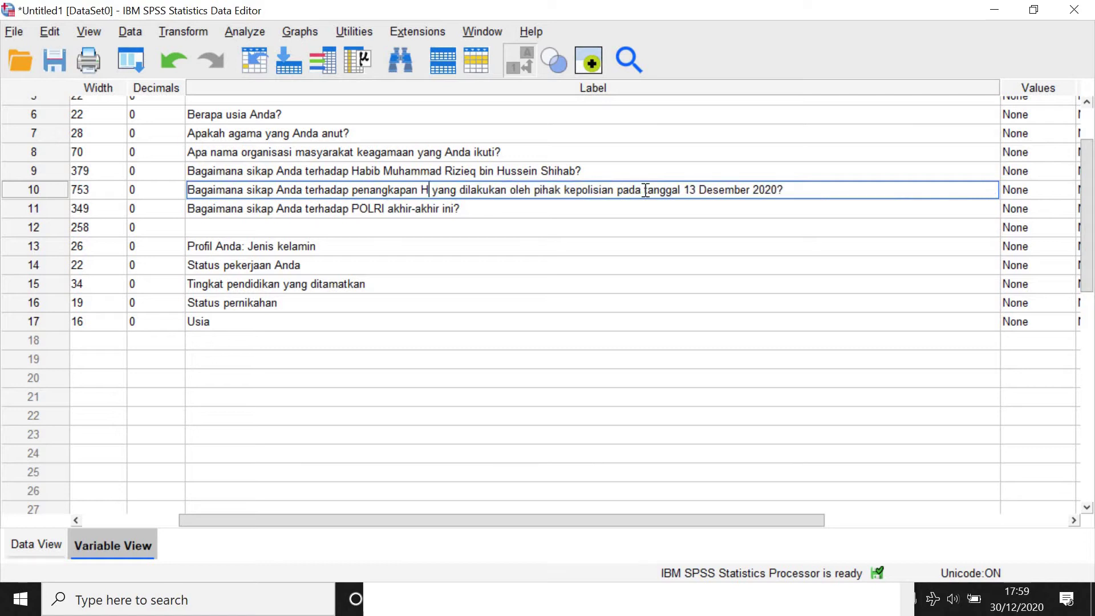
click(632, 261)
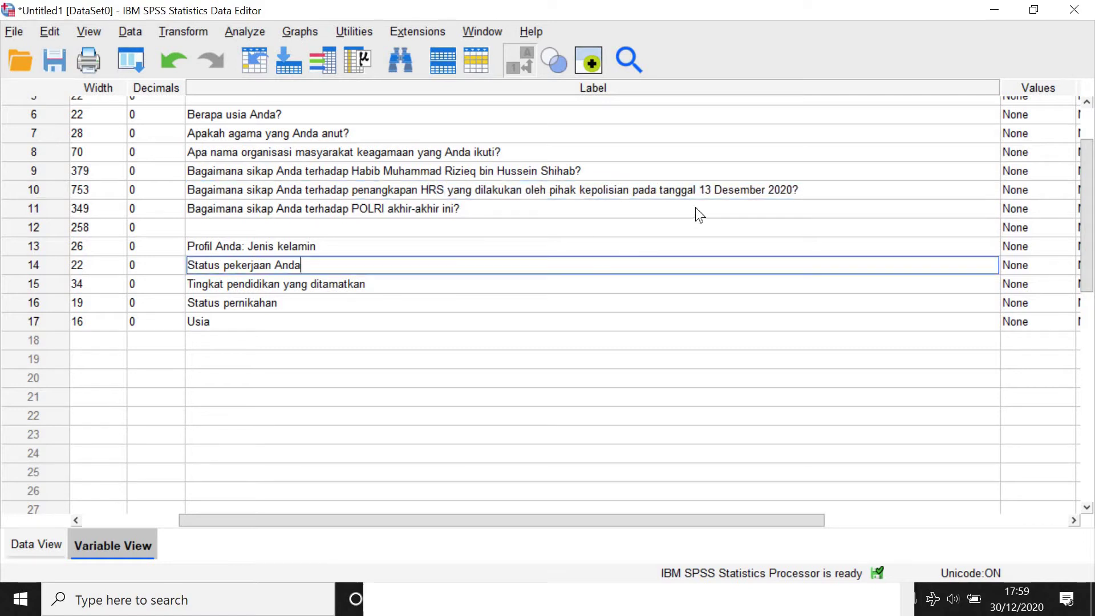
Abbreviate "Desember" to "Des" in the VAR00010 label and narrow the Label column so the other attribute columns fit in view.
click(787, 188)
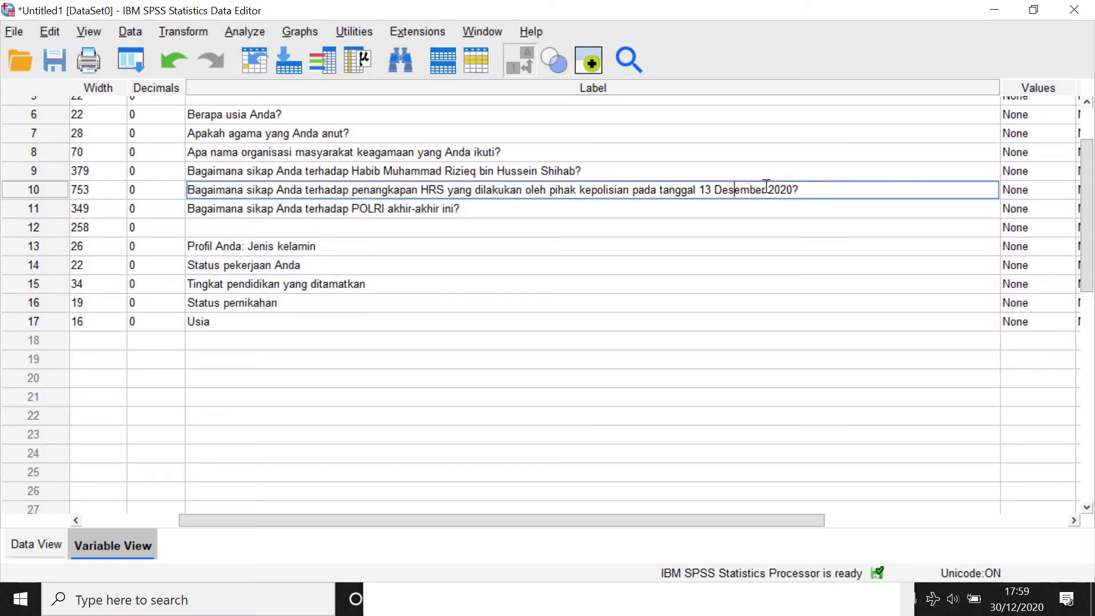
drag(769, 190, 715, 190)
text(Des)
key(Down)
key(Down)
key(Down)
drag(998, 88, 557, 126)
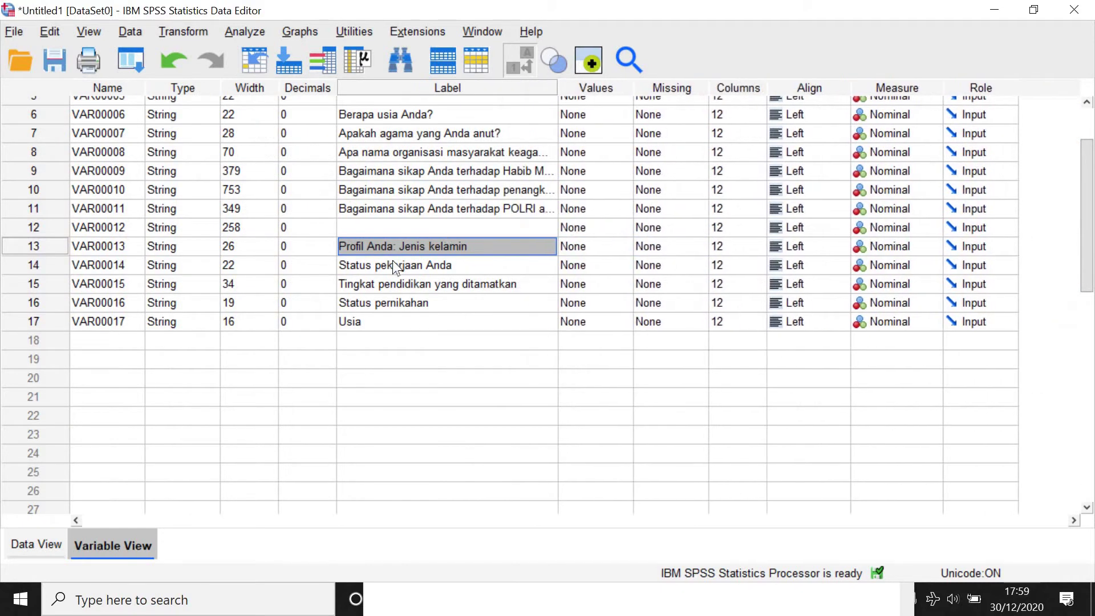
Check the row 1 question text of VAR00012, the variable whose label is still empty.
click(404, 226)
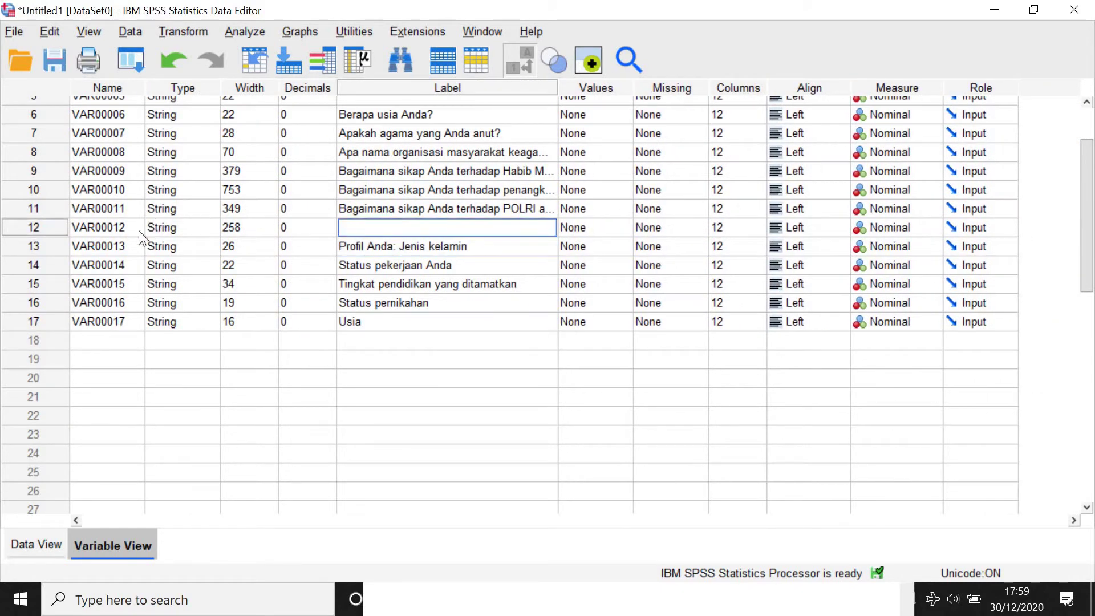
click(36, 544)
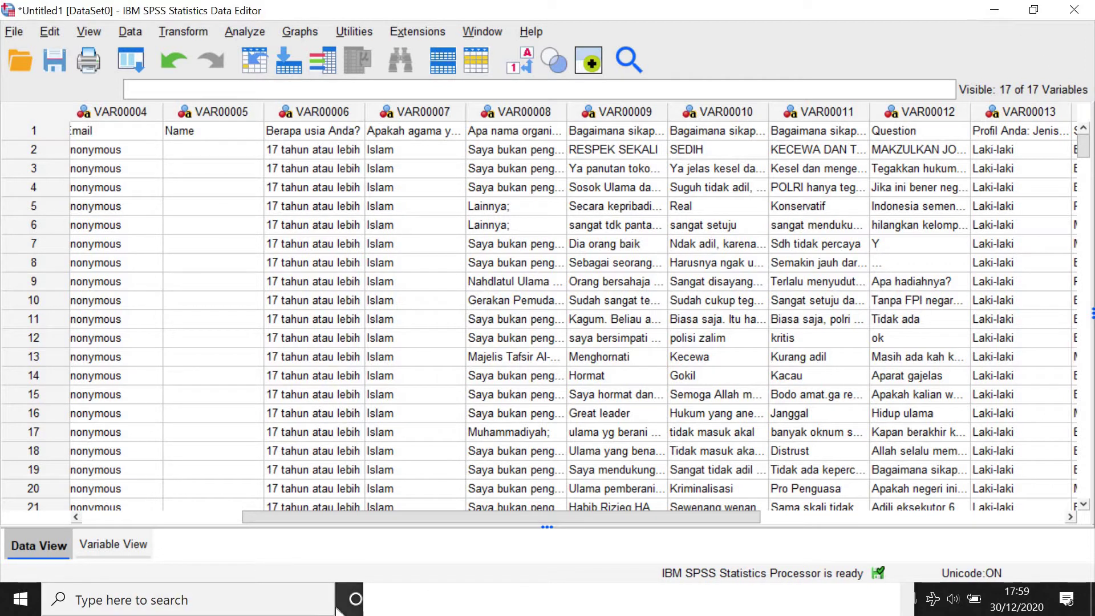
click(345, 604)
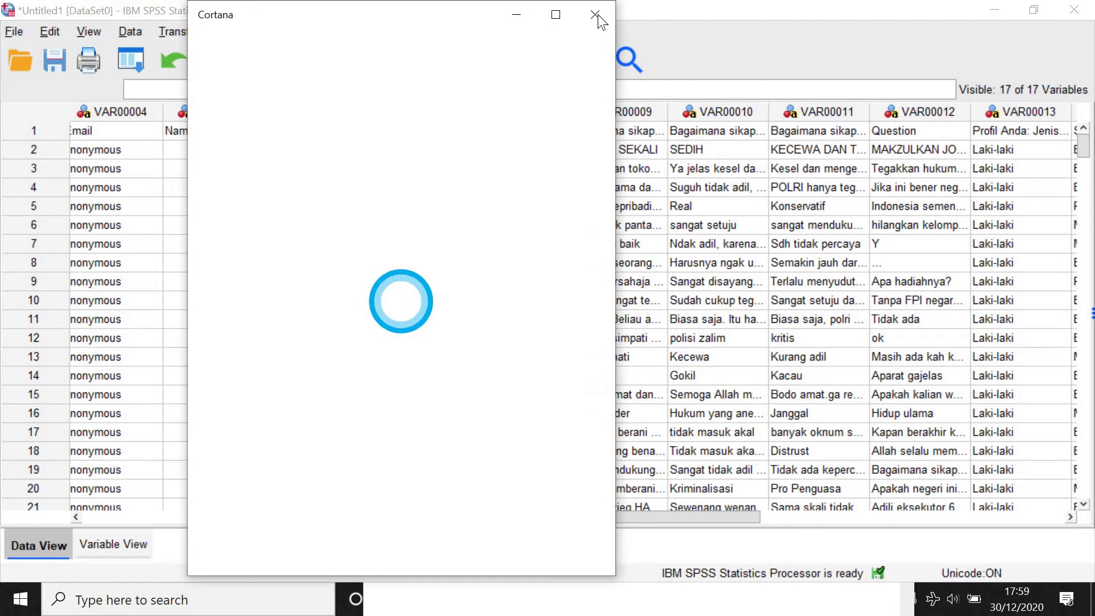
click(597, 16)
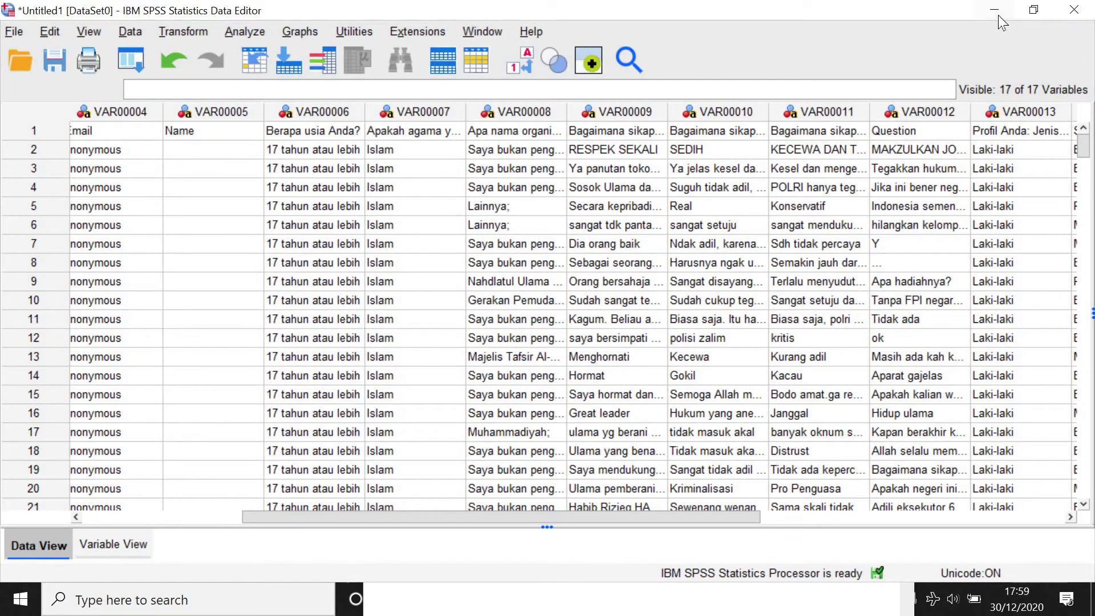
Minimize SPSS and the survey workbook, and close both "SKILLS MAPPING OF TOURISM RESEARCH CLUSTER" workbooks without saving changes.
click(998, 16)
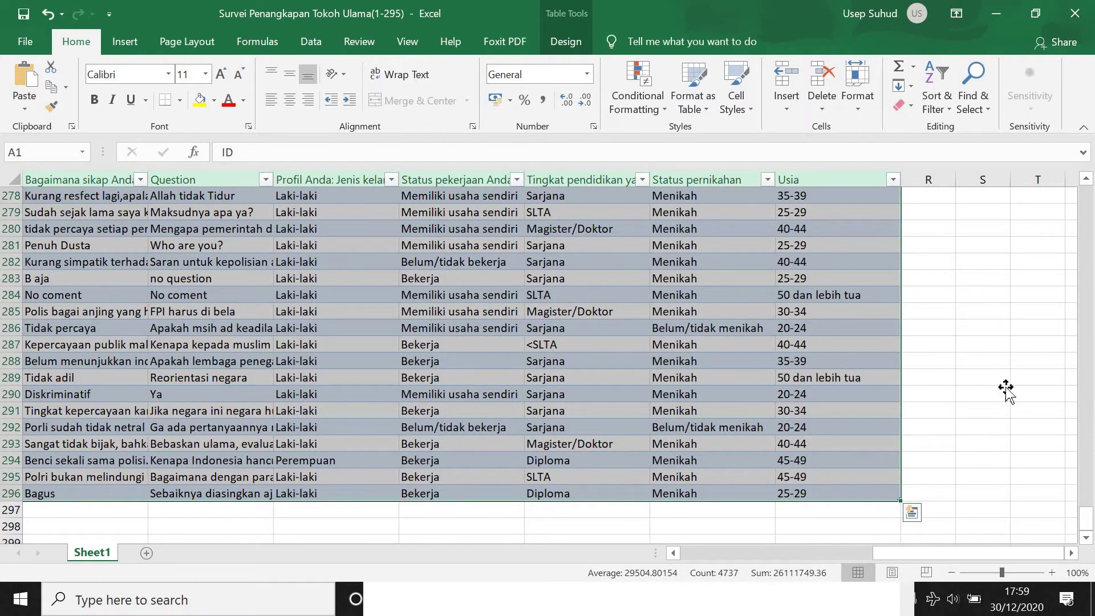
click(1006, 391)
click(996, 13)
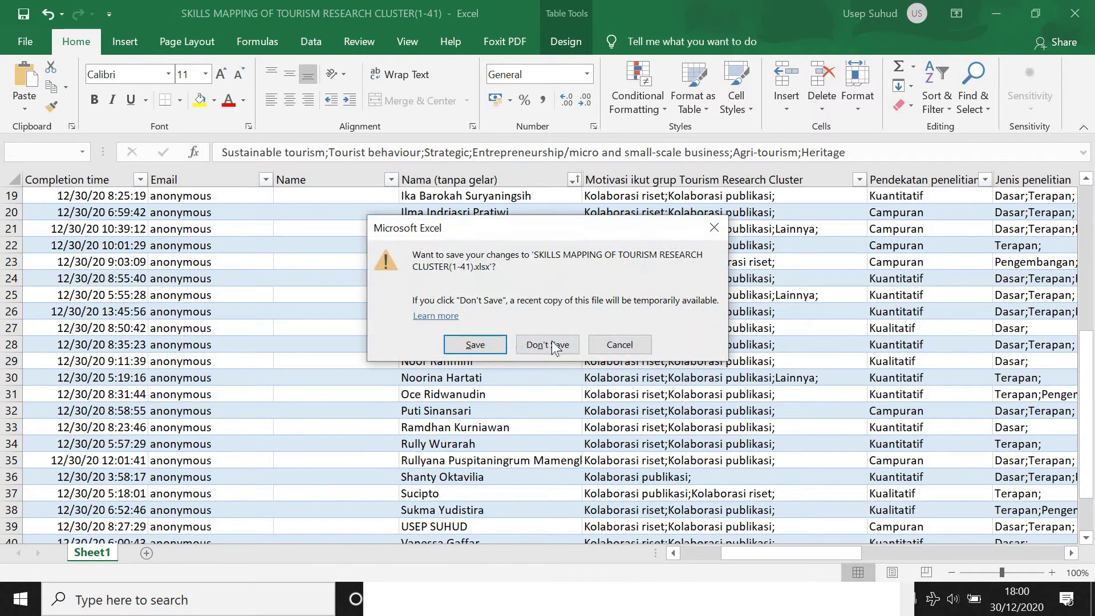
click(556, 342)
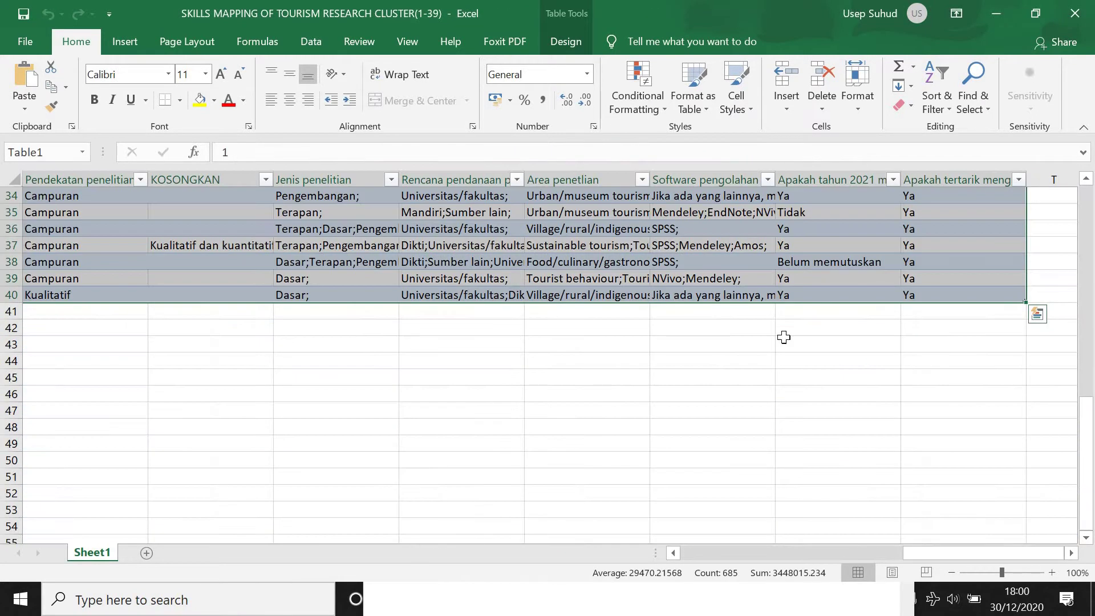
click(1075, 13)
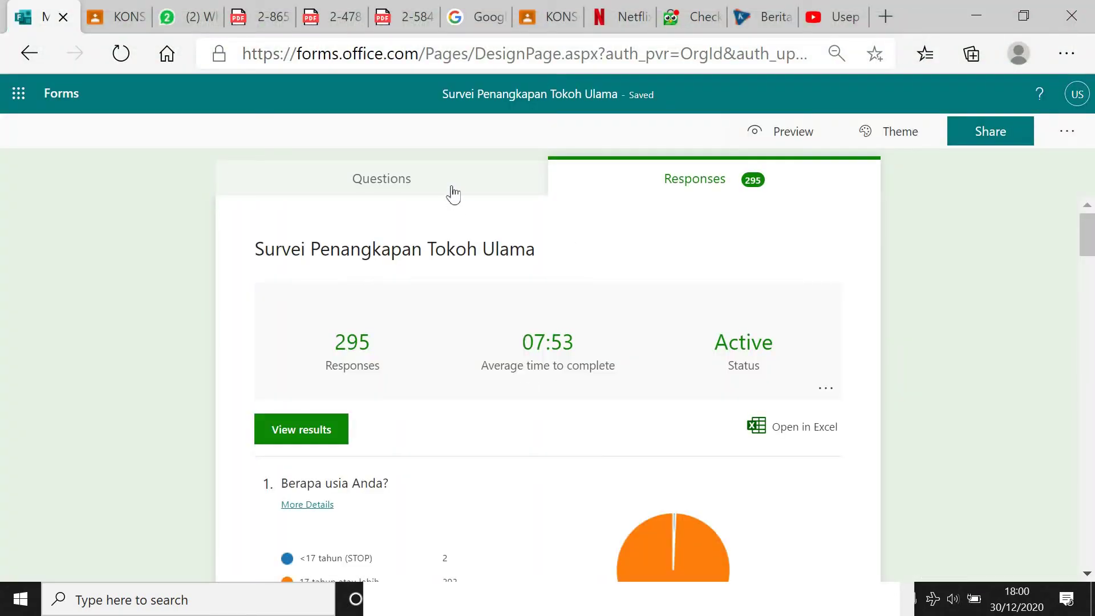
Examine the question list of the "Survei Penangkapan Tokoh Ulama" form in Microsoft Forms around question 7, then minimize the browser.
click(453, 190)
scroll(601, 364, down, 5)
scroll(601, 364, down, 20)
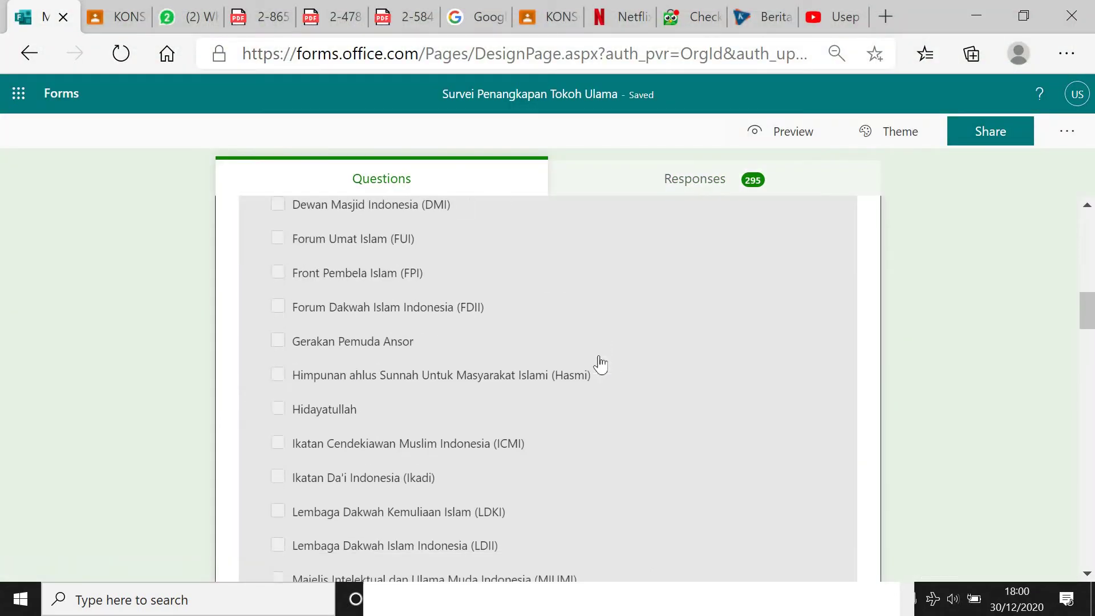
scroll(601, 366, down, 4)
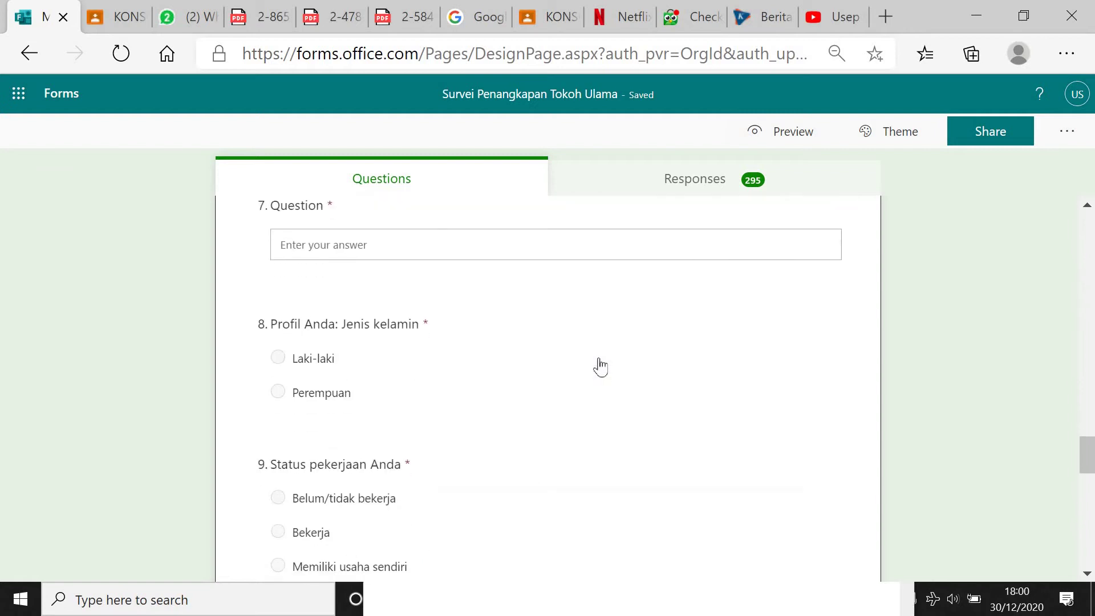
scroll(599, 365, up, 5)
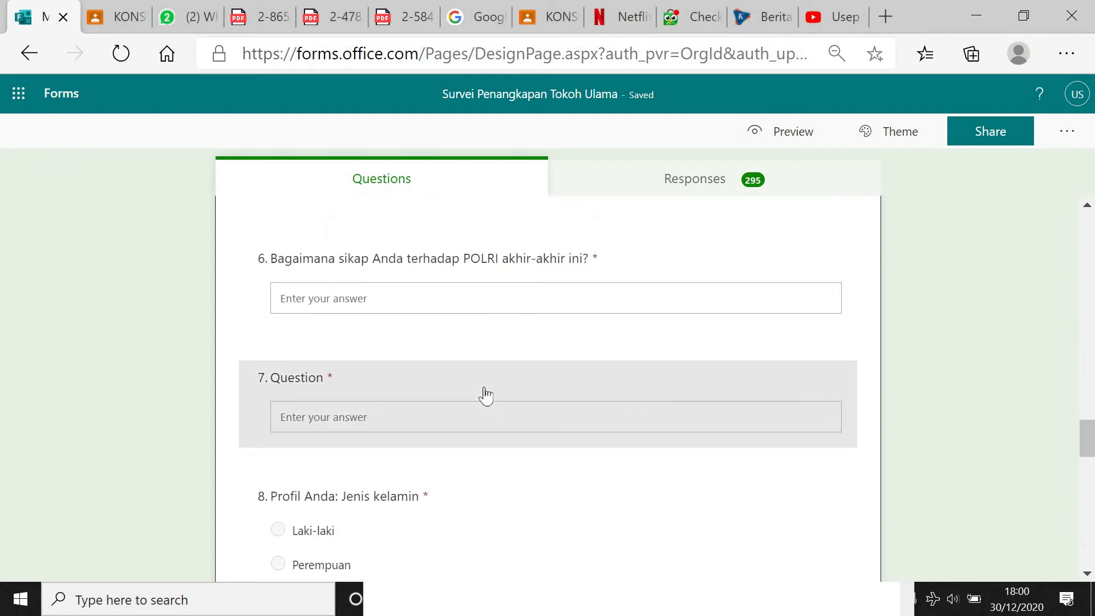
scroll(513, 394, up, 2)
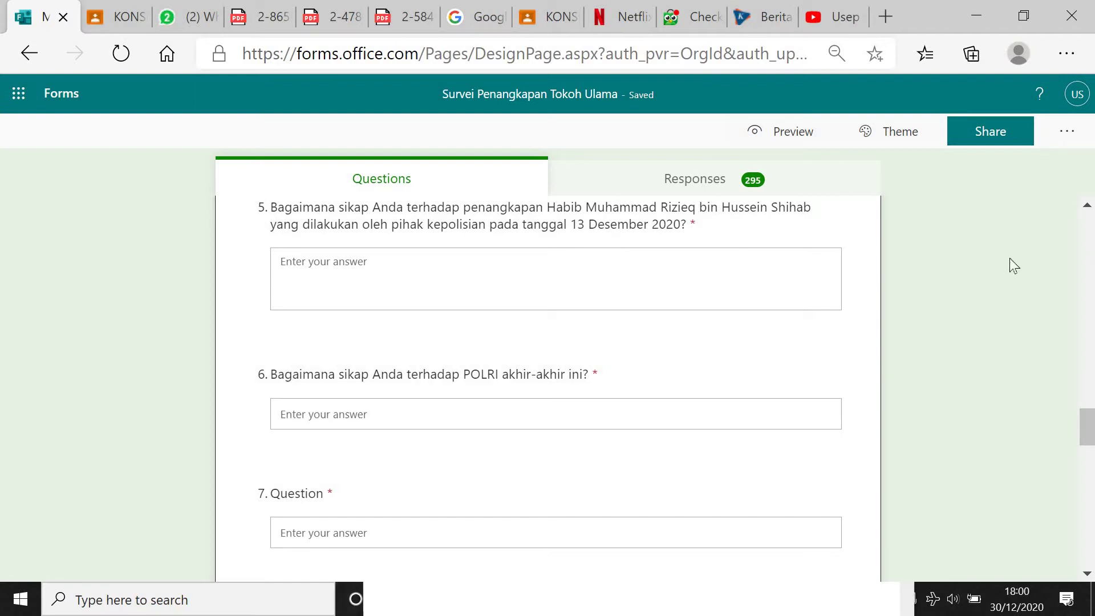
click(984, 14)
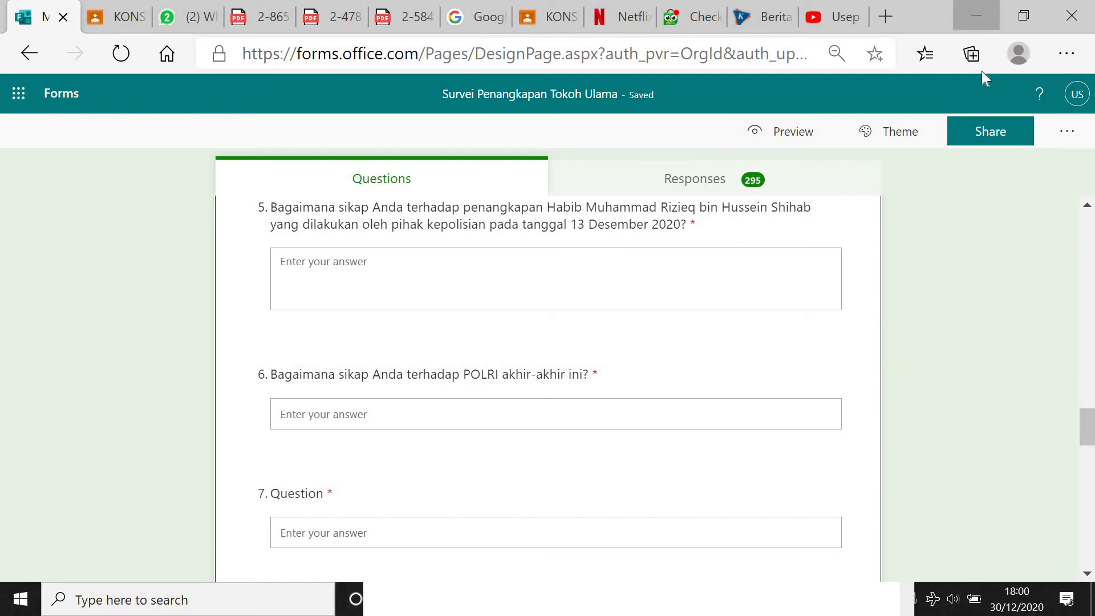
Close the untitled Notepad note without saving and switch to the SPSS data editor.
click(738, 604)
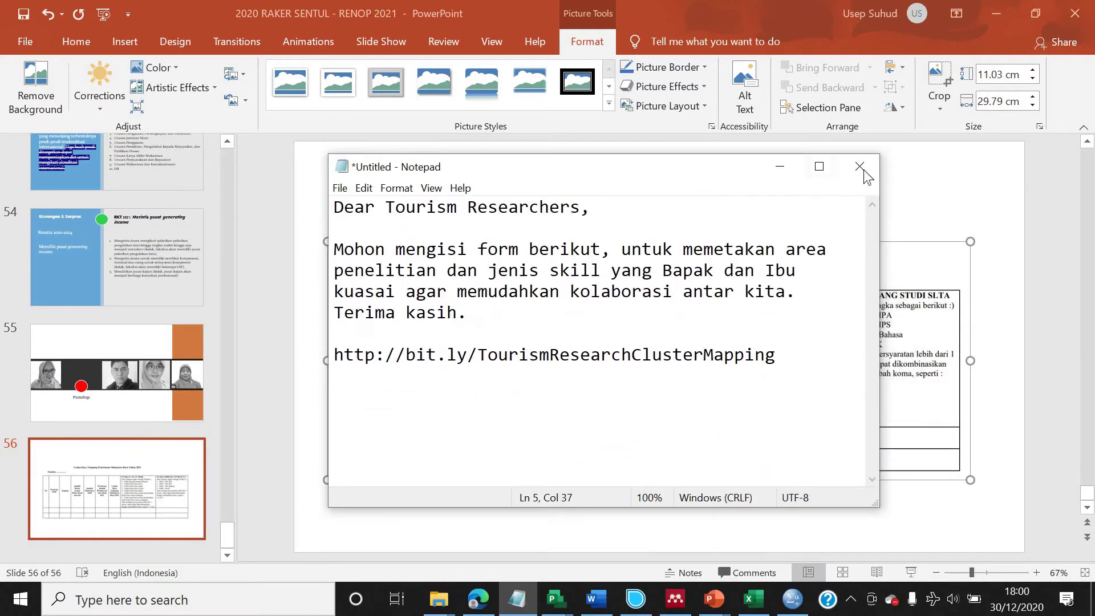
click(859, 166)
click(577, 308)
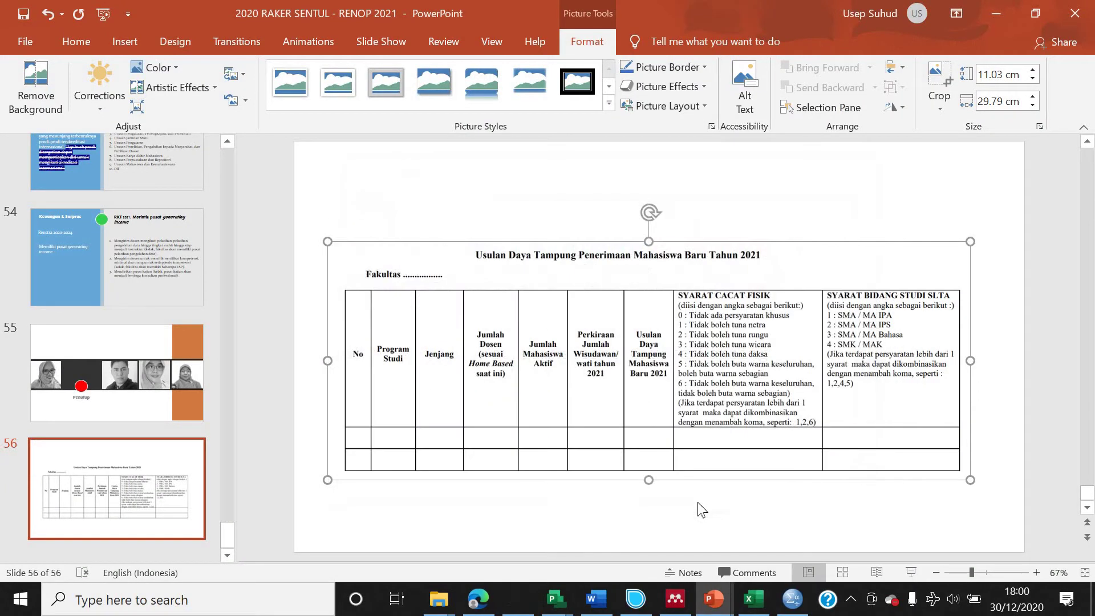
click(784, 599)
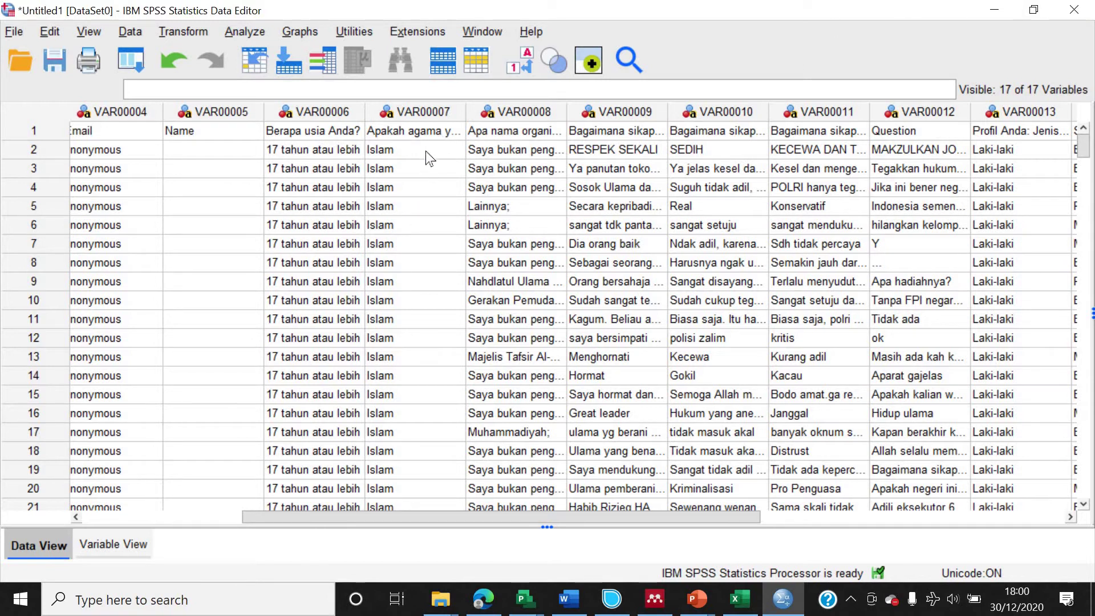
Look through the survey responses for the age and religion questions and the ID column to see which answers need coding.
scroll(433, 282, down, 16)
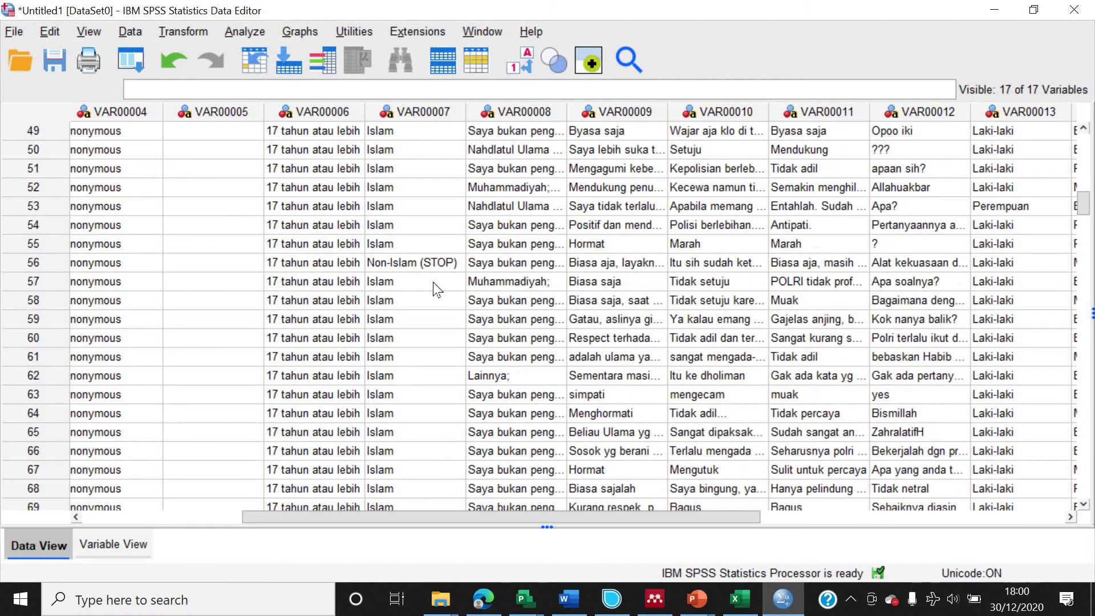
scroll(433, 282, down, 3)
scroll(433, 282, up, 4)
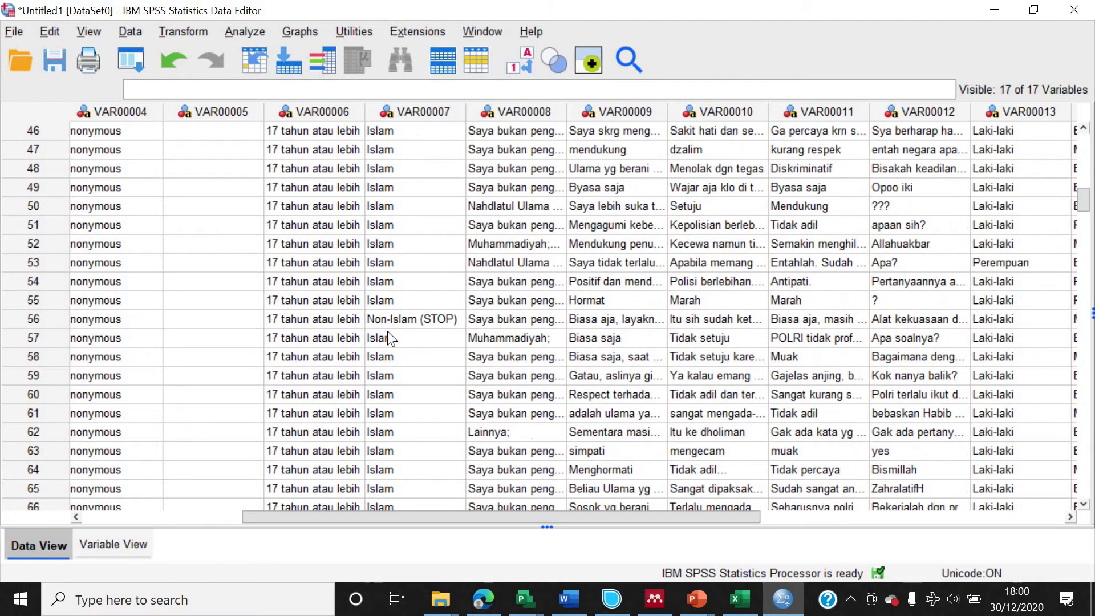
click(108, 550)
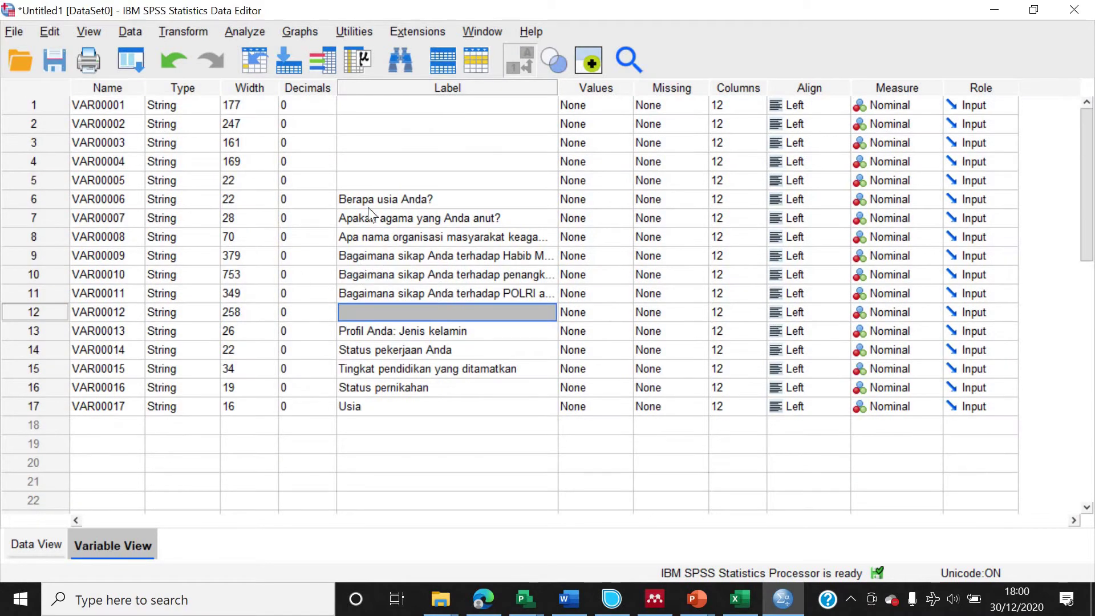
click(33, 545)
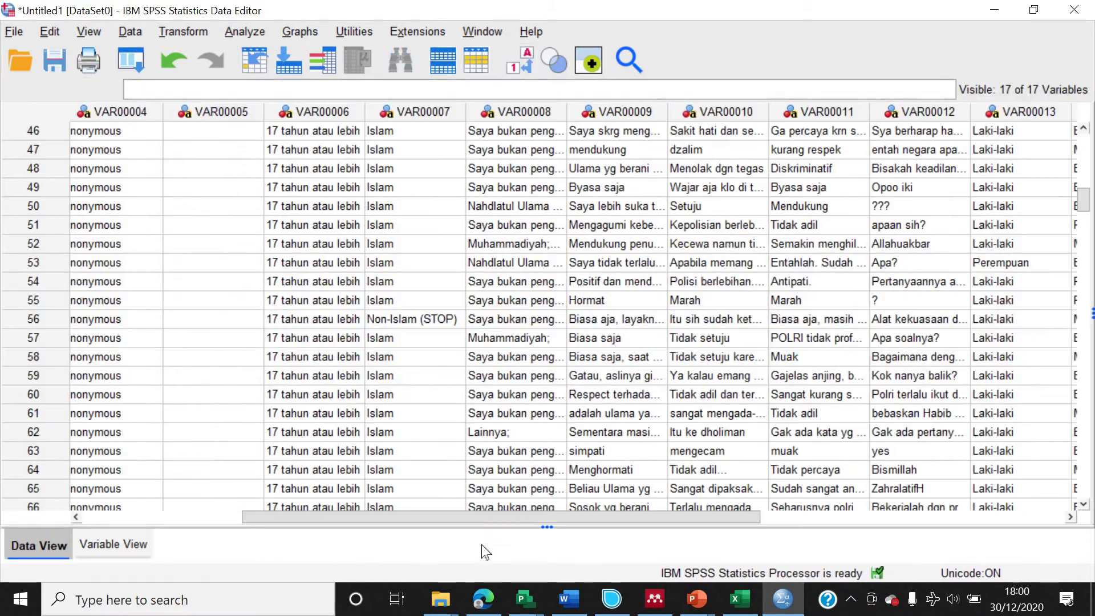
drag(472, 518, 312, 518)
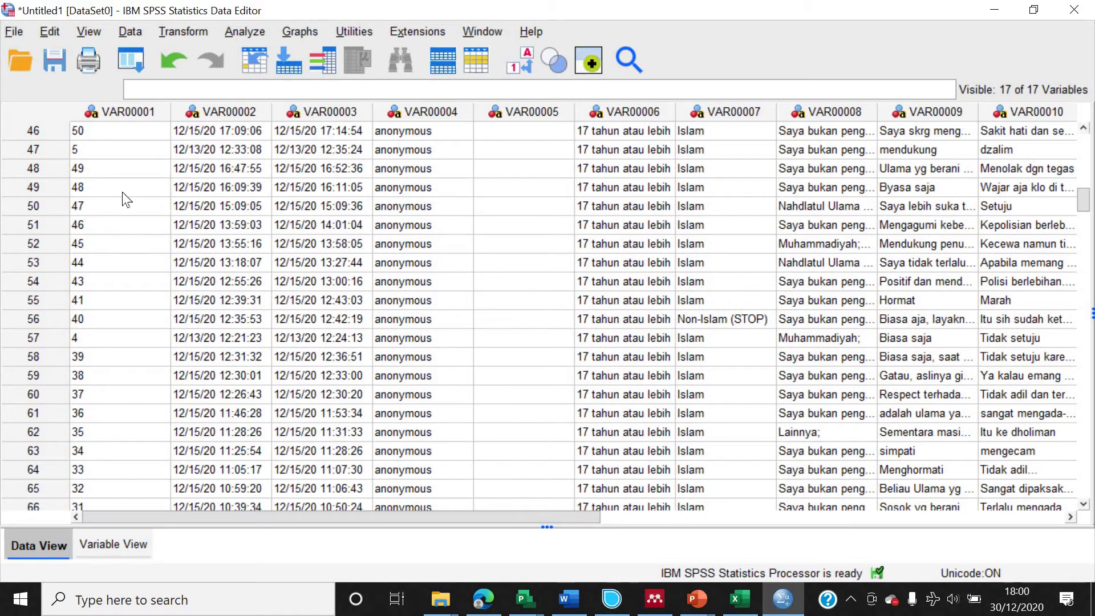
Add a value label to VAR00006 that assigns "<17" to value 1.
click(121, 548)
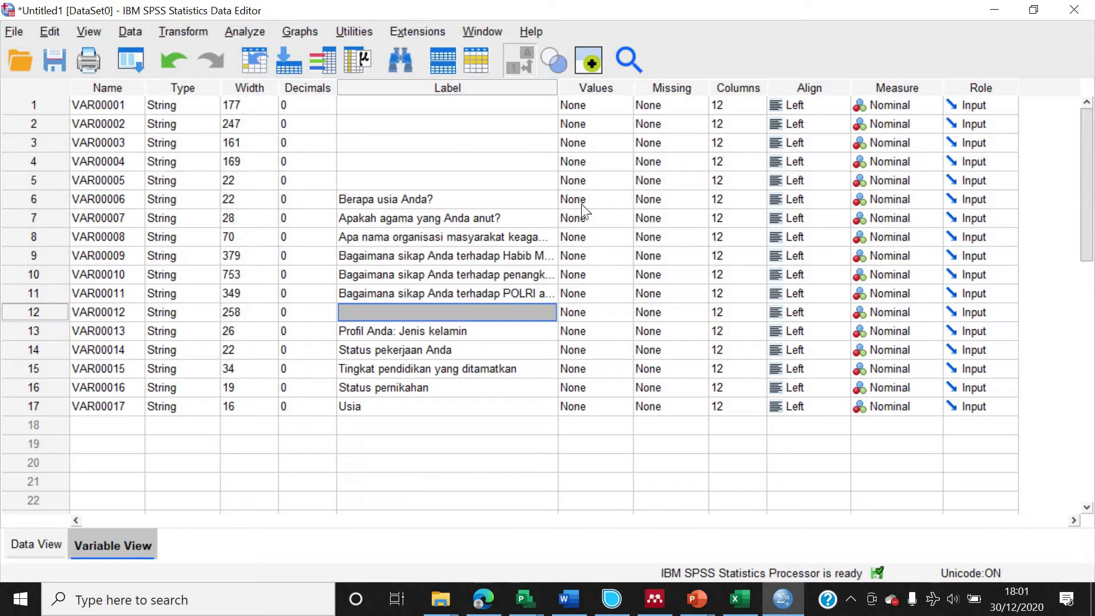
click(621, 196)
click(623, 198)
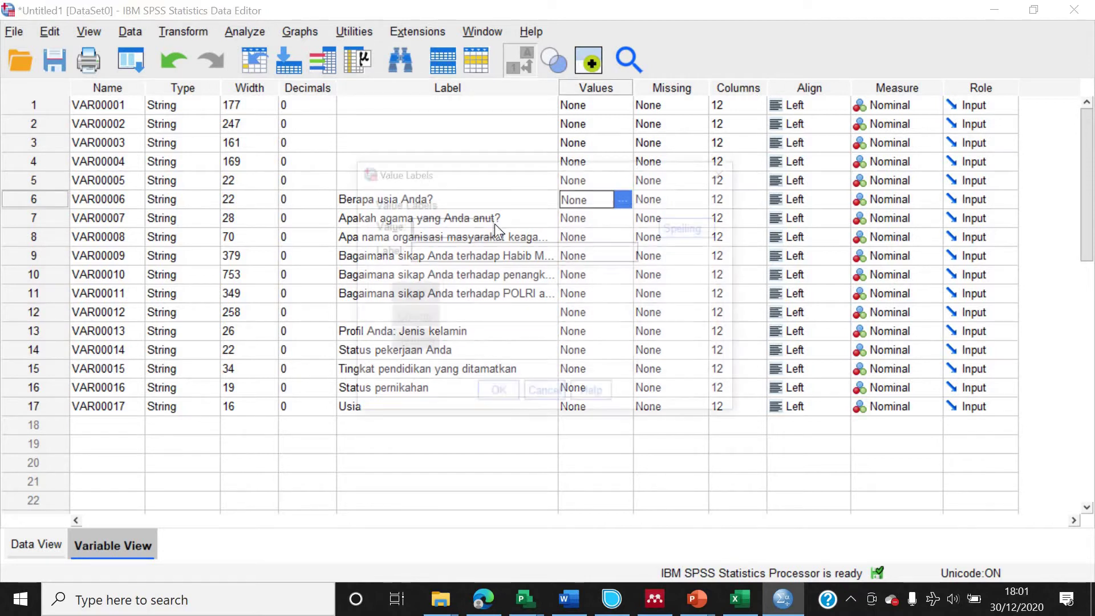
text(1)
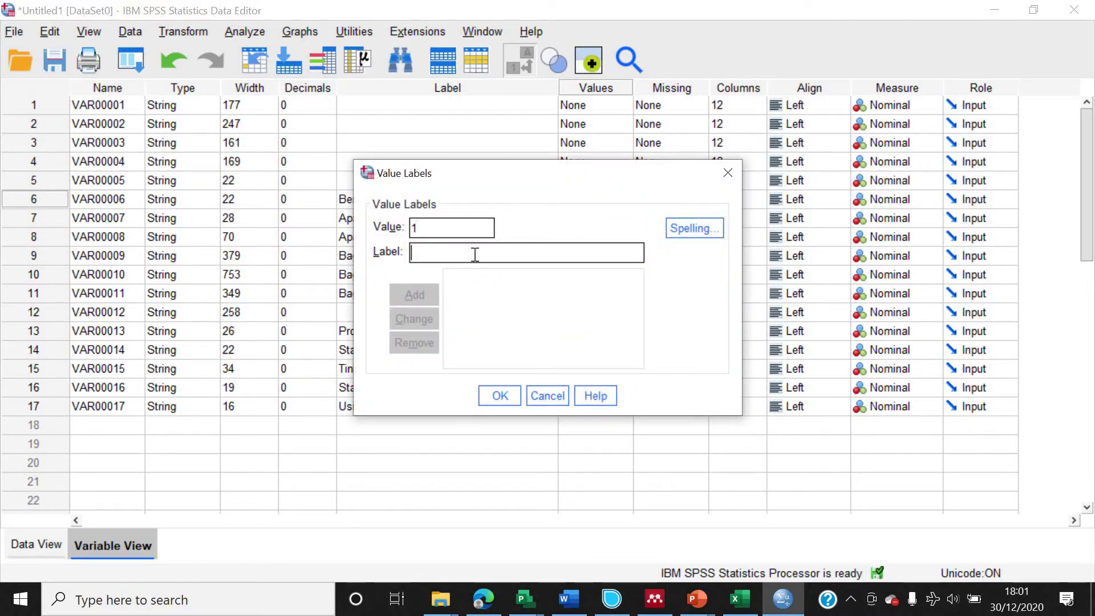
text(<17)
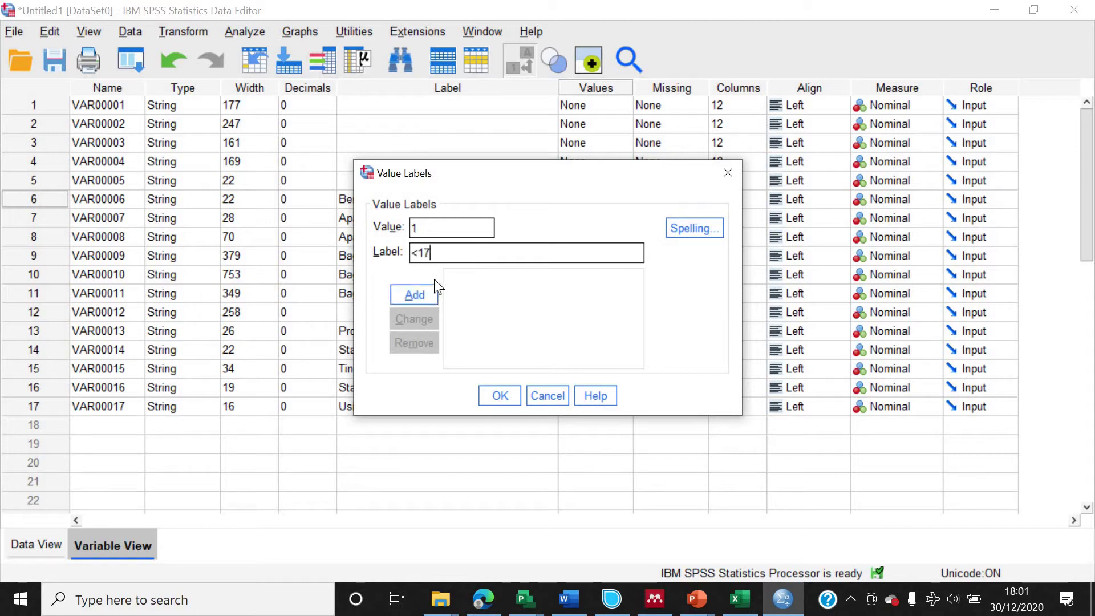
click(413, 292)
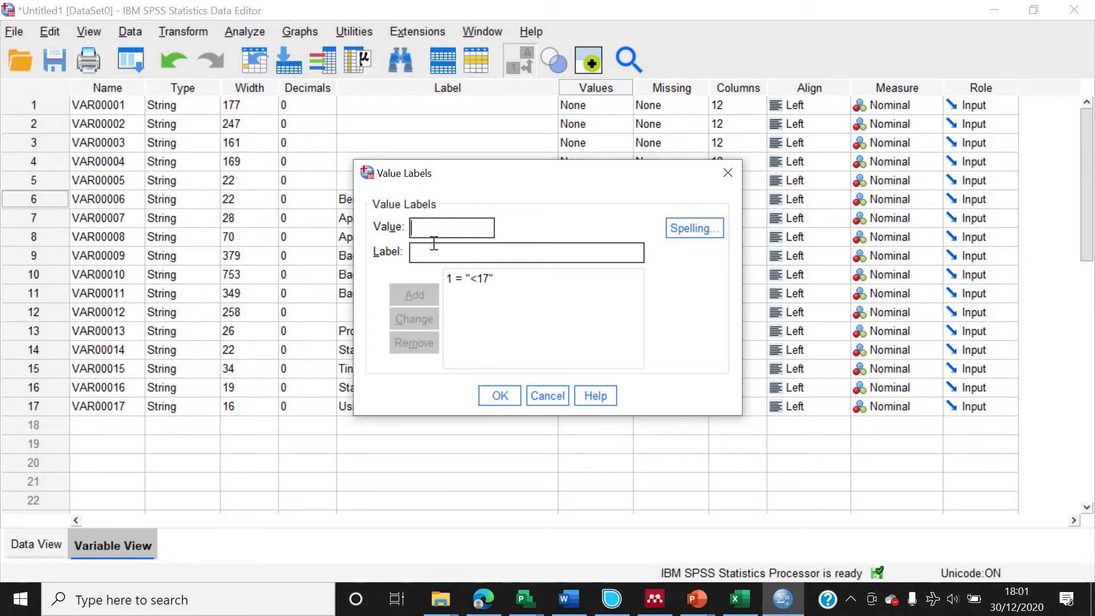
Add the label "17 and older" for value 2 of VAR00006 and apply the value labels.
text(2)
click(440, 247)
text(1)
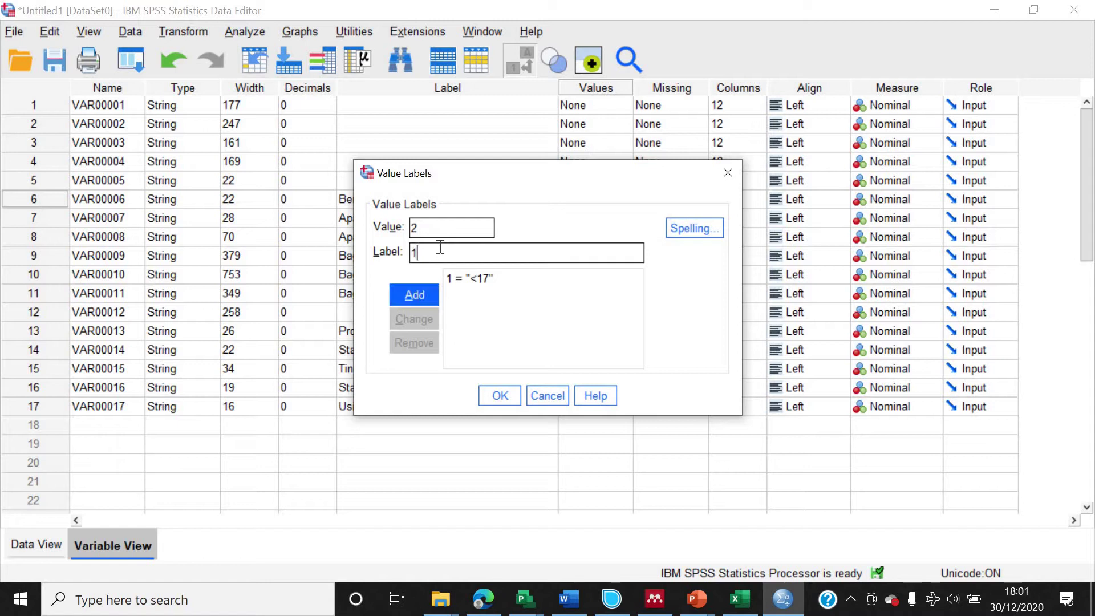
text(7 and older)
click(409, 295)
click(499, 398)
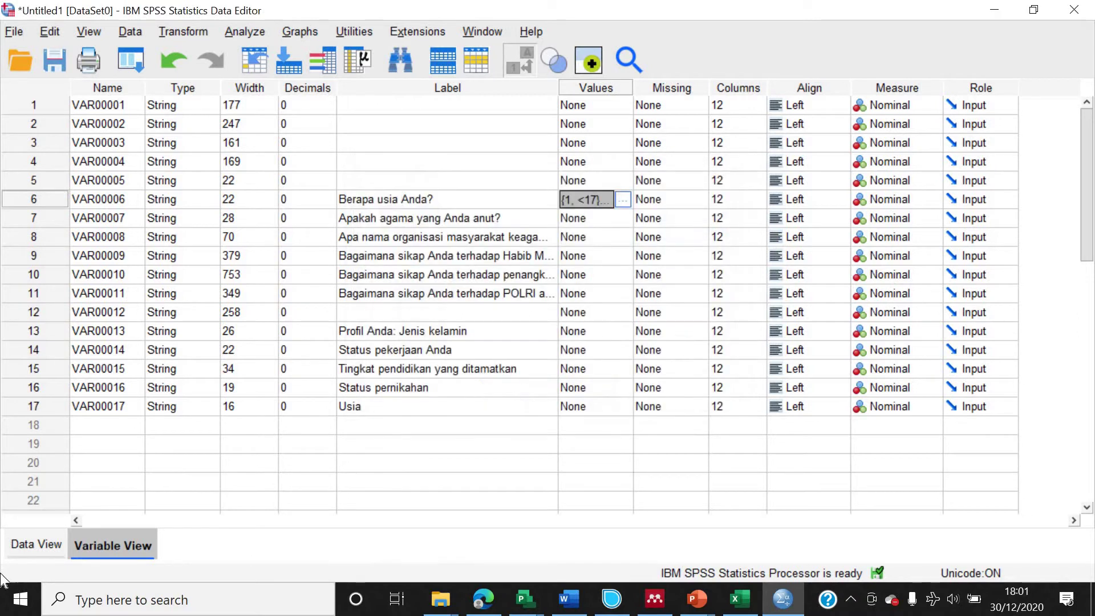
Delete case 1, the row holding the question texts, from the data.
click(42, 538)
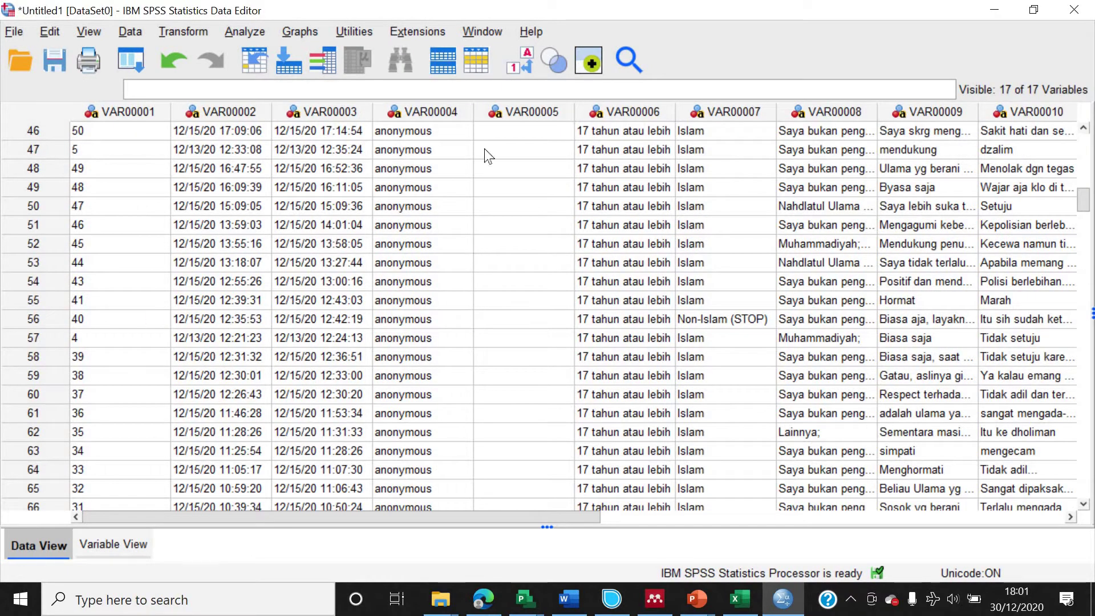
scroll(463, 248, up, 5)
scroll(461, 245, up, 10)
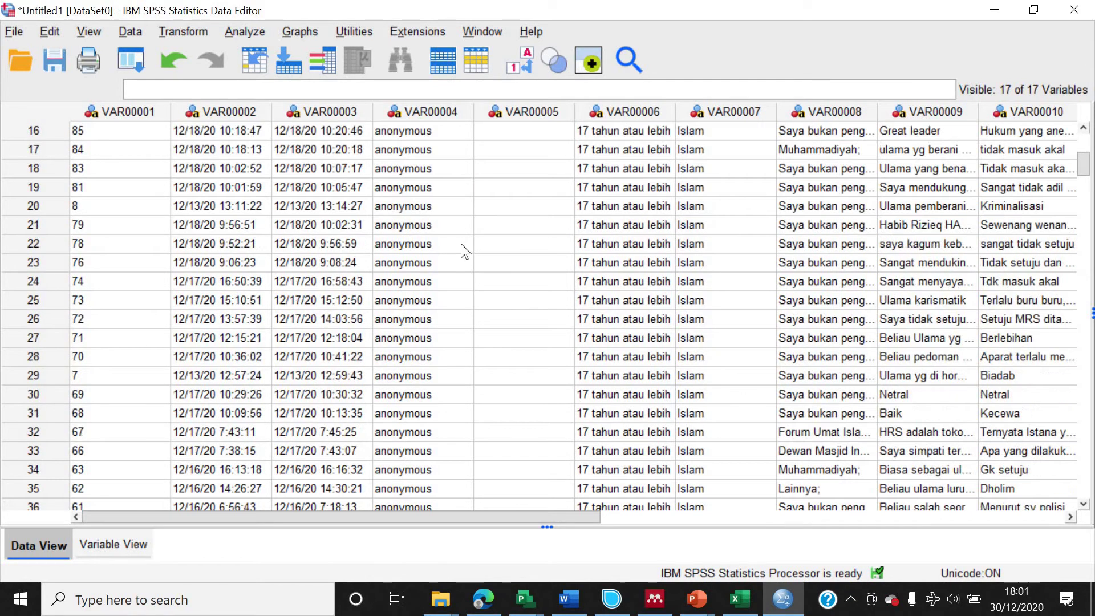
click(33, 133)
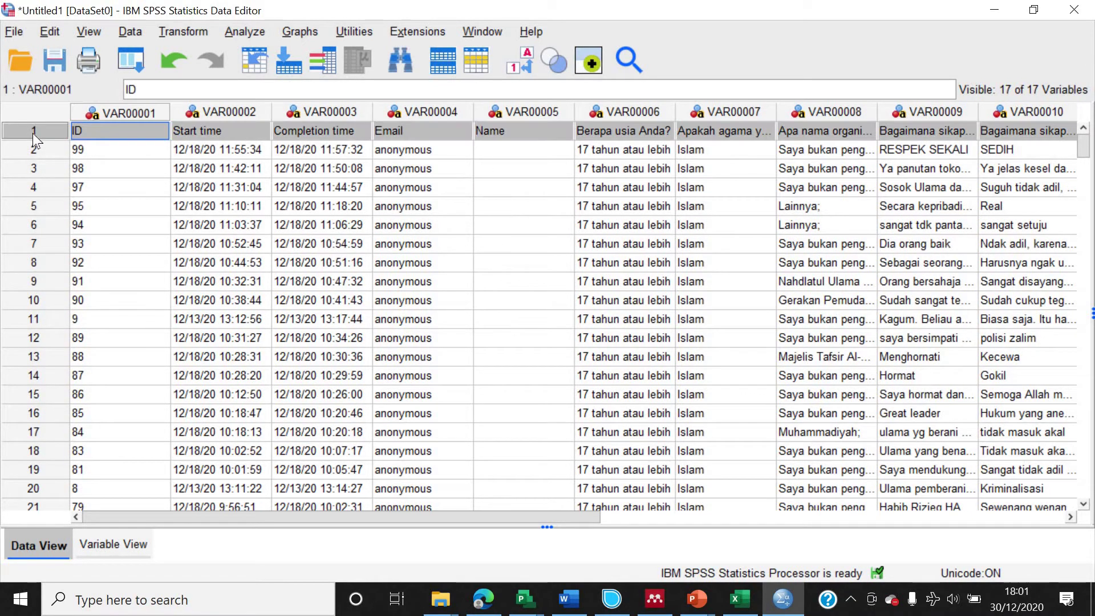
right_click(32, 132)
click(81, 216)
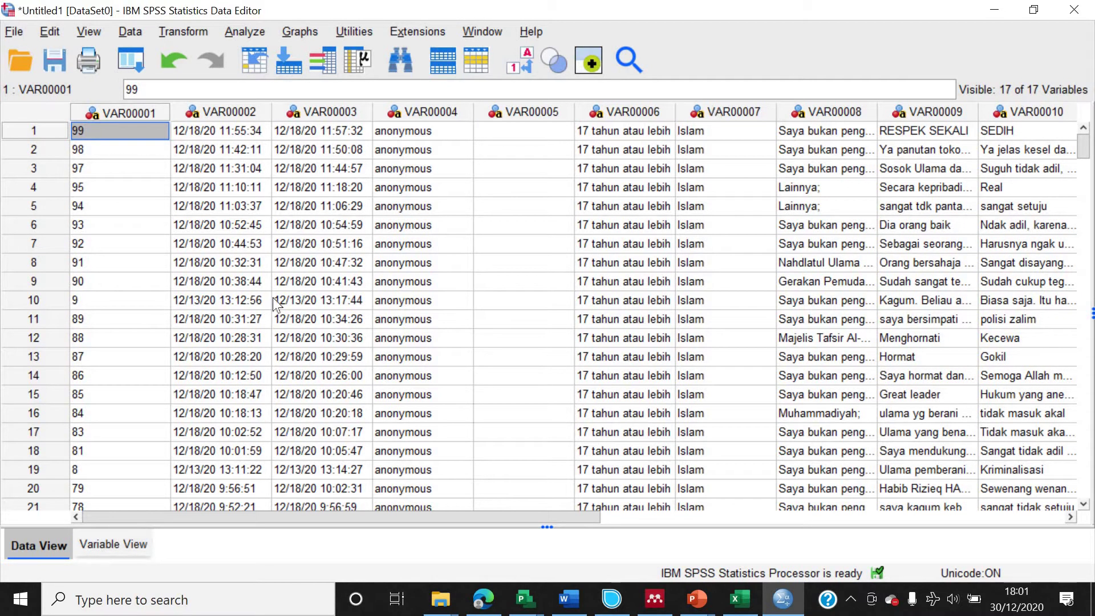
Rename the gender variable VAR00013 as Sex and the employment status variable VAR00014 as Occupation.
click(101, 543)
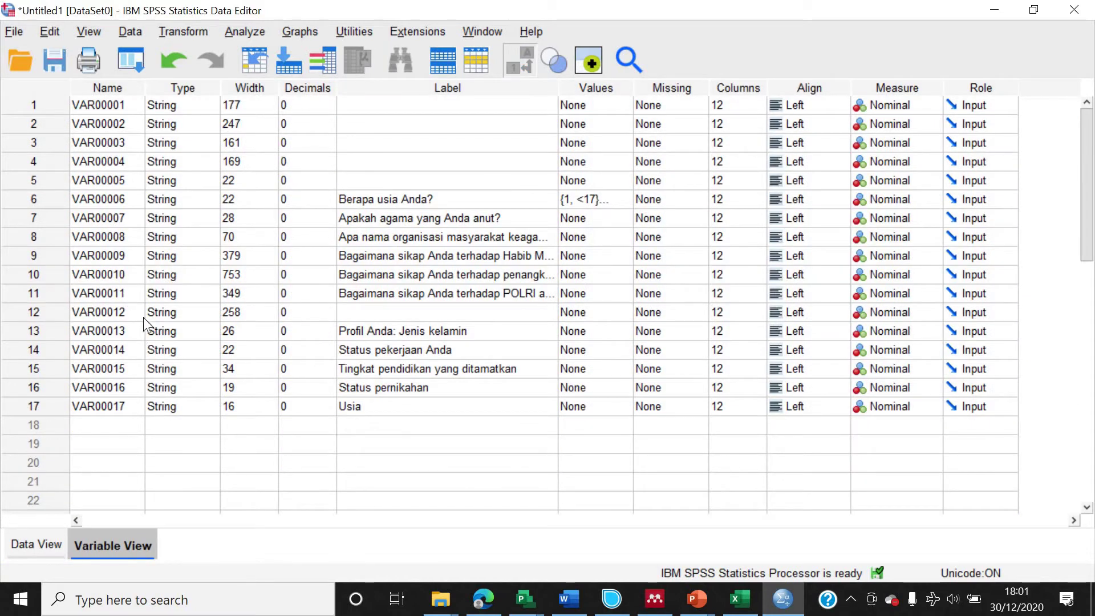
click(101, 333)
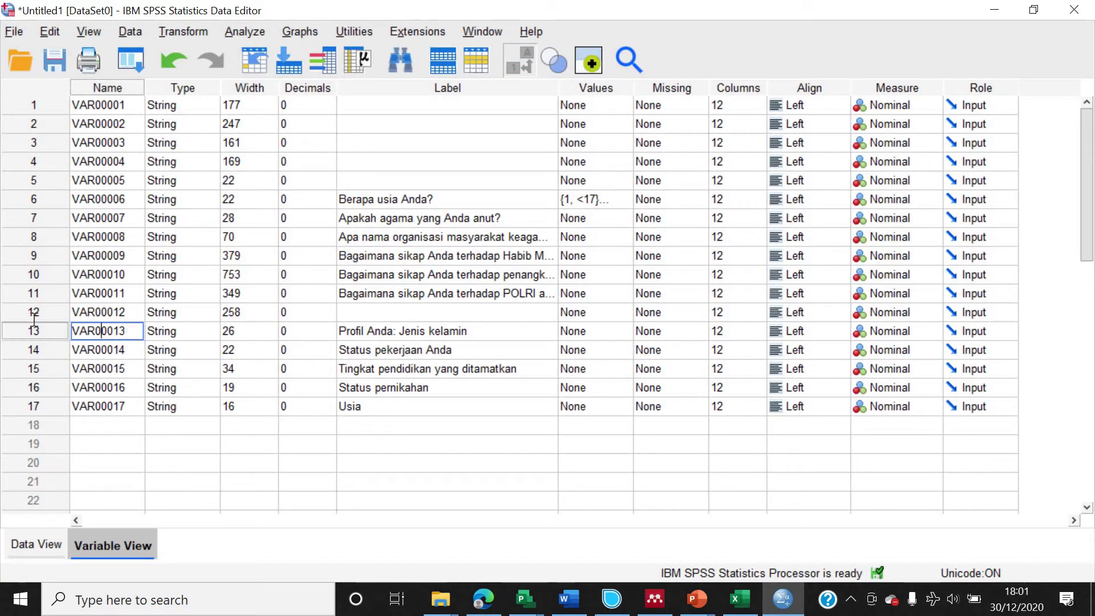
key(BackSpace)
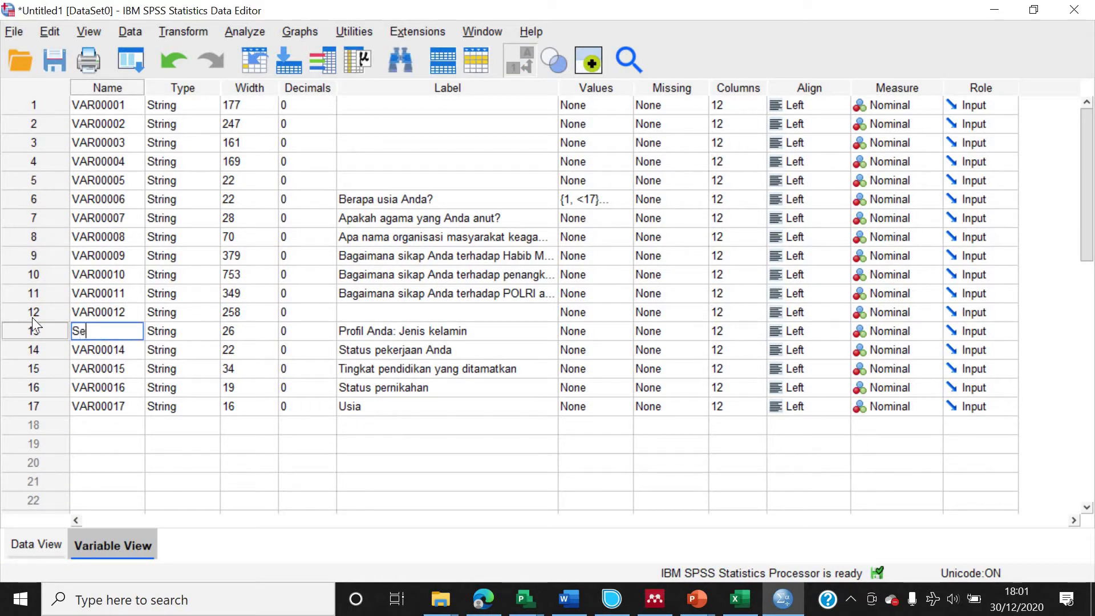
text(Sex)
key(Return)
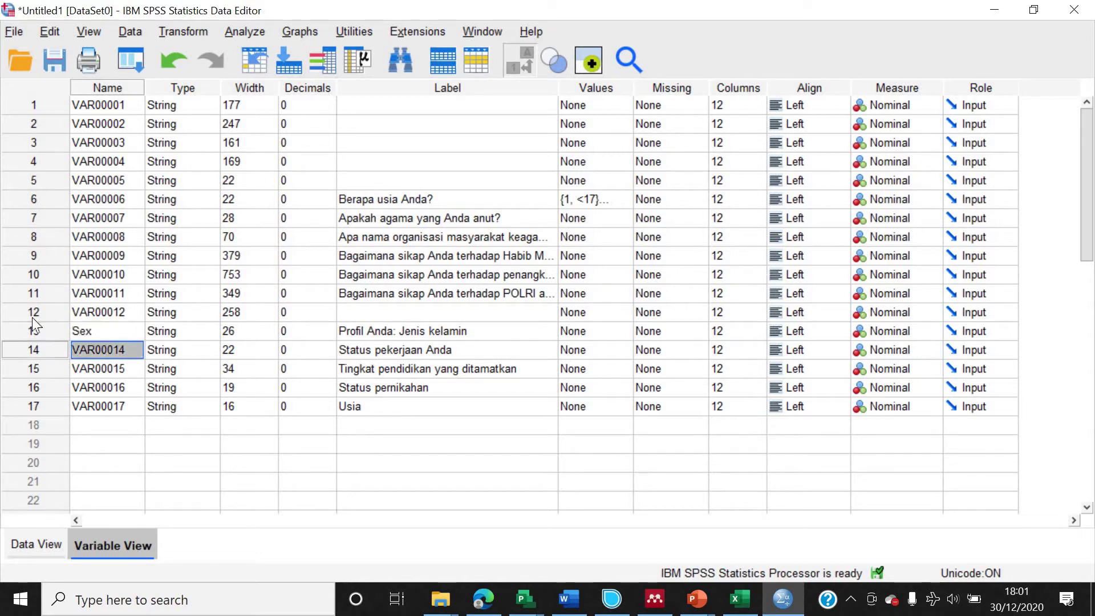
text(Occupation)
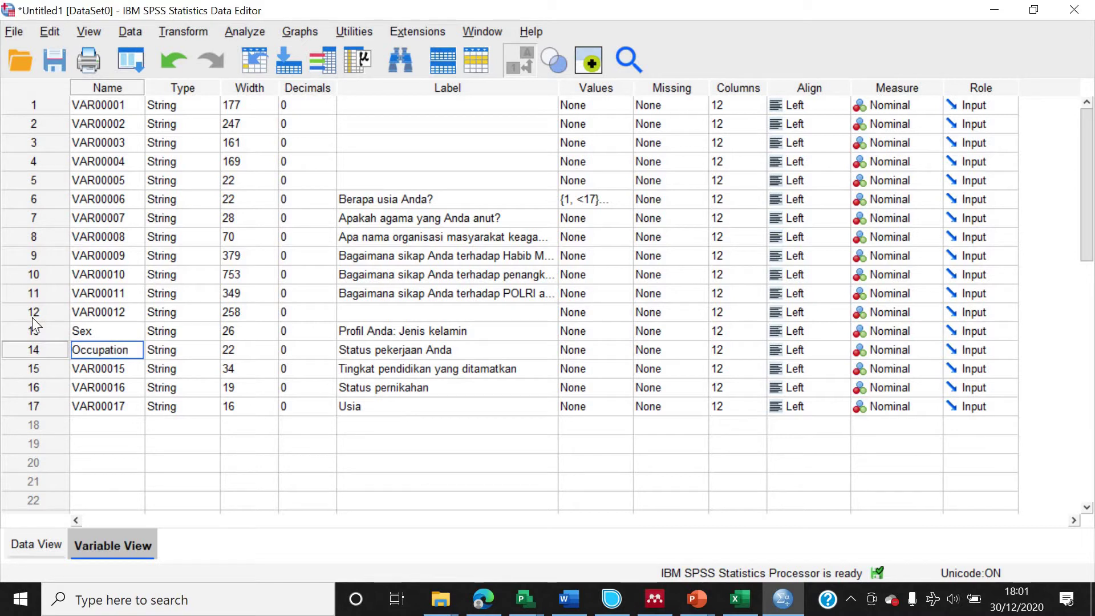
key(Return)
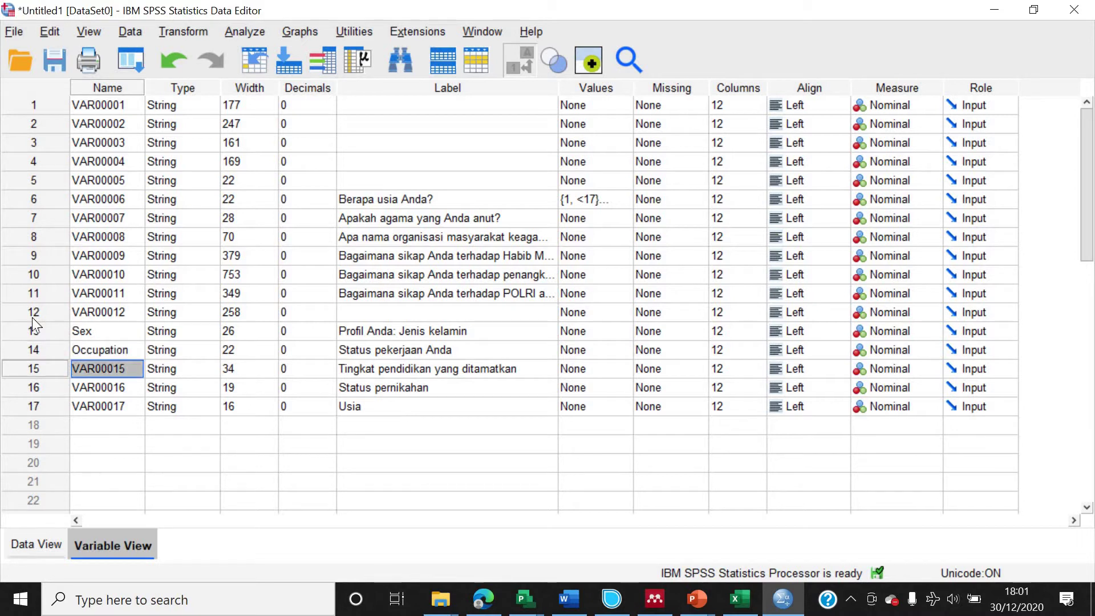
Rename VAR00015 as Education, VAR00016 as Marital_status and VAR00017 as Age.
text(Education)
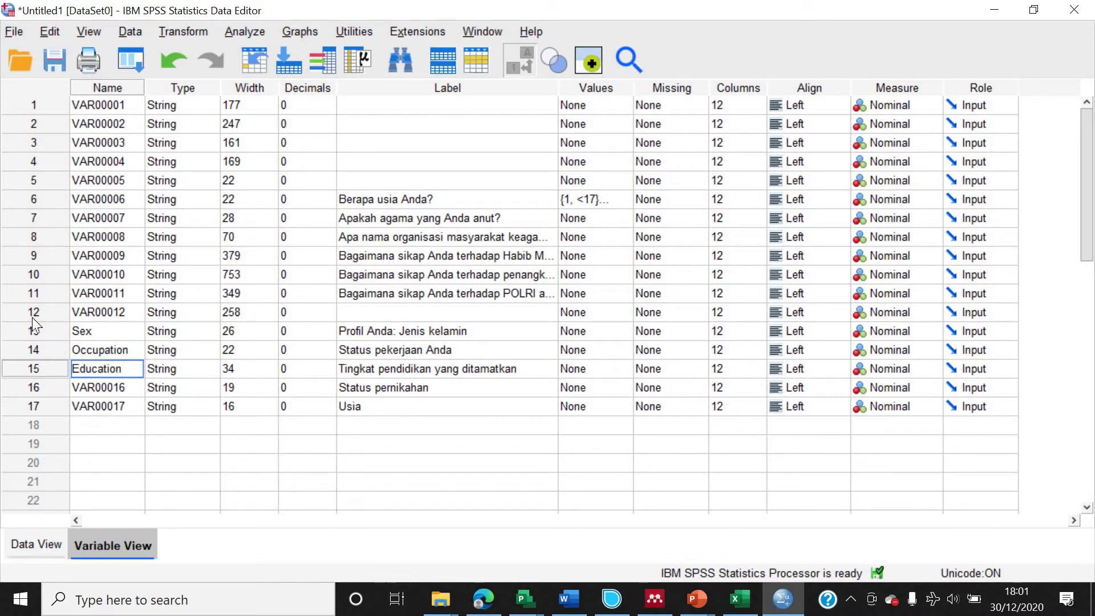
key(Return)
text(Mar)
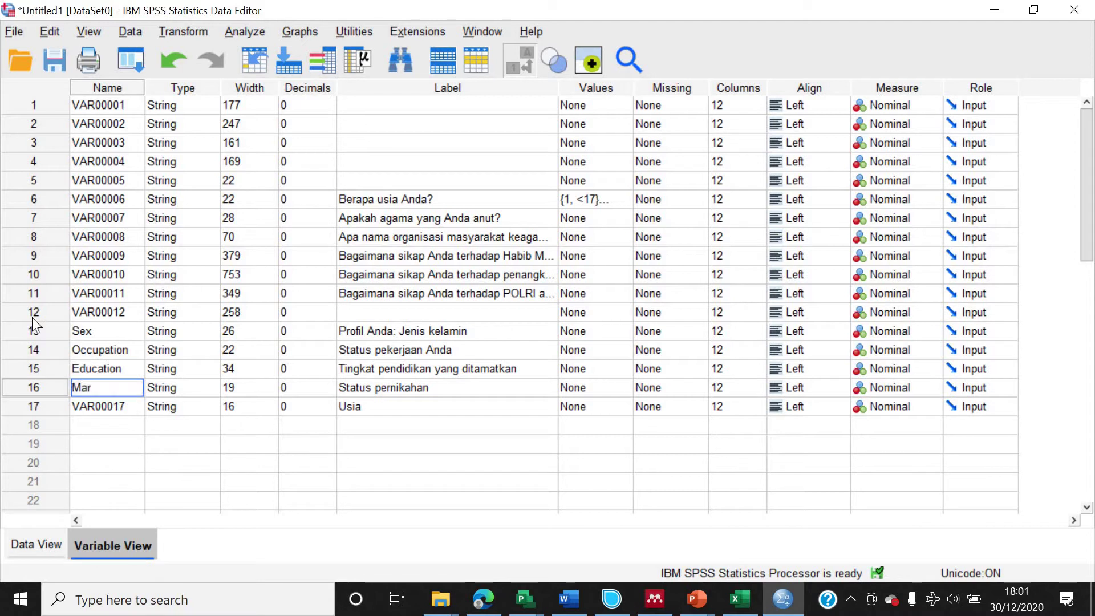
text(ital_status)
key(Return)
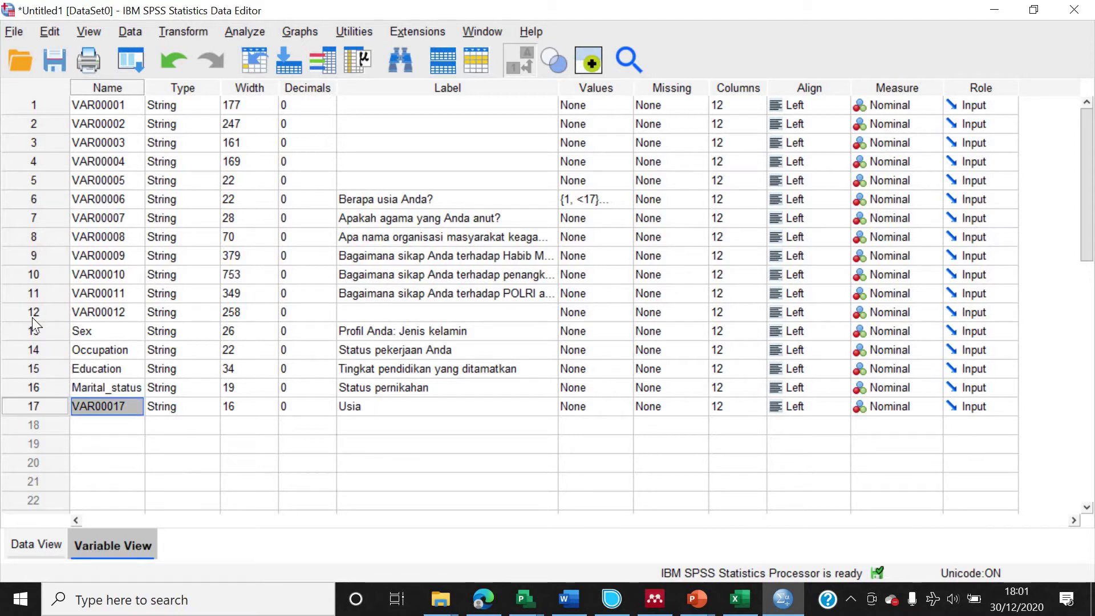
text(Age)
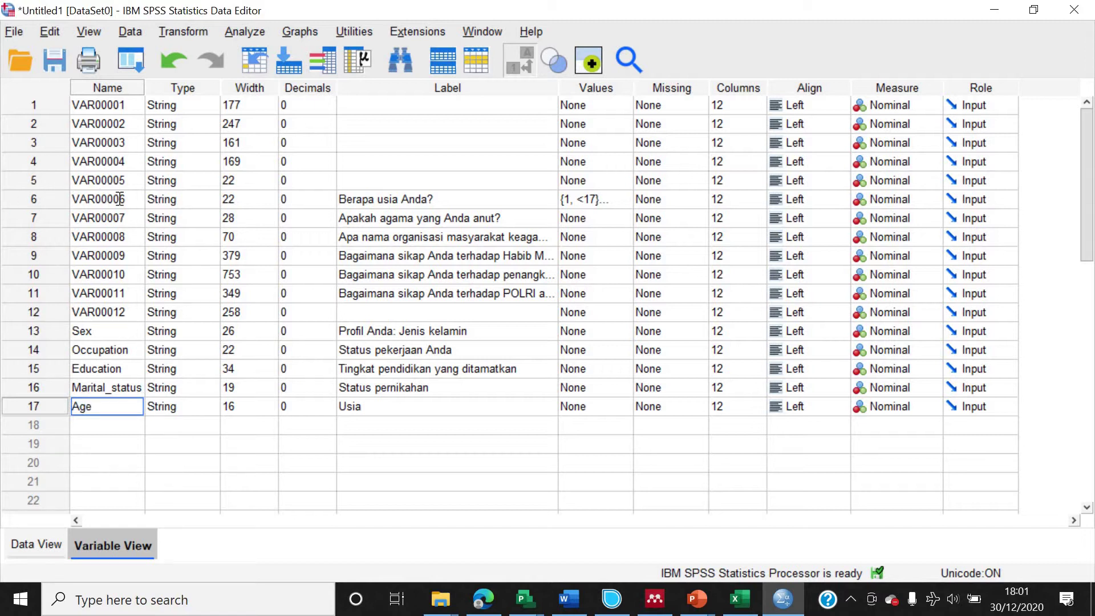
Rename VAR00006 as Age_screen and VAR00007 as Religion.
click(98, 195)
text(A)
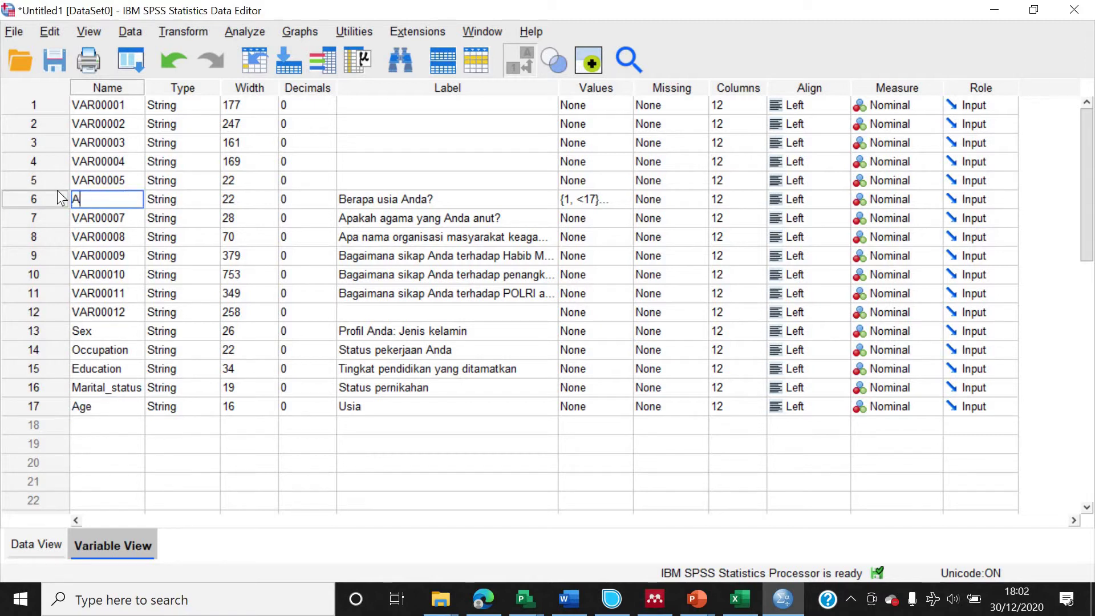
text(ge_screen)
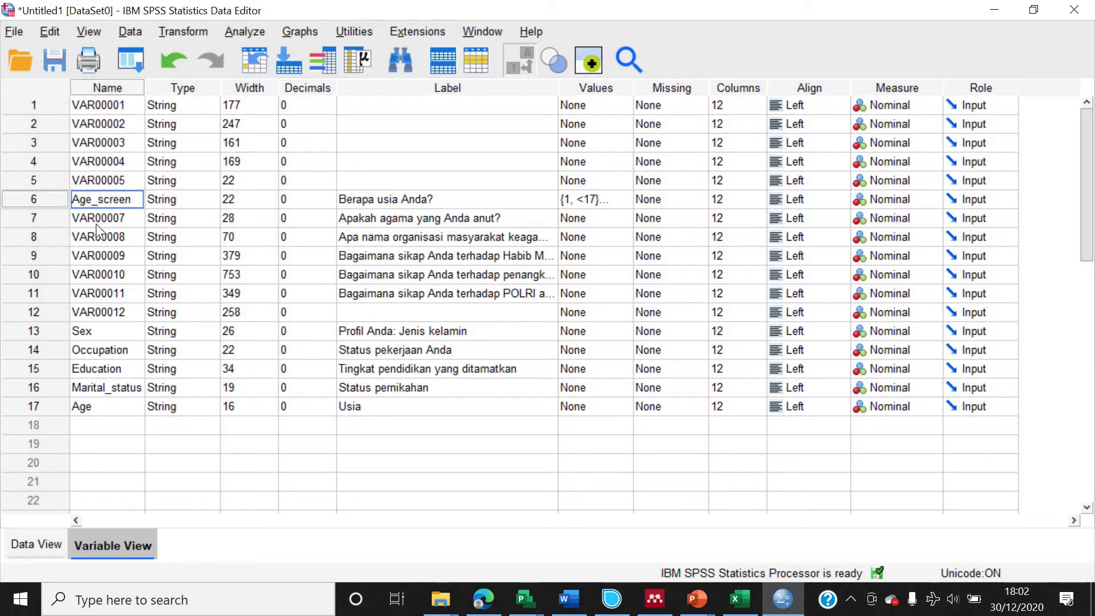
click(123, 218)
key(shift+Home)
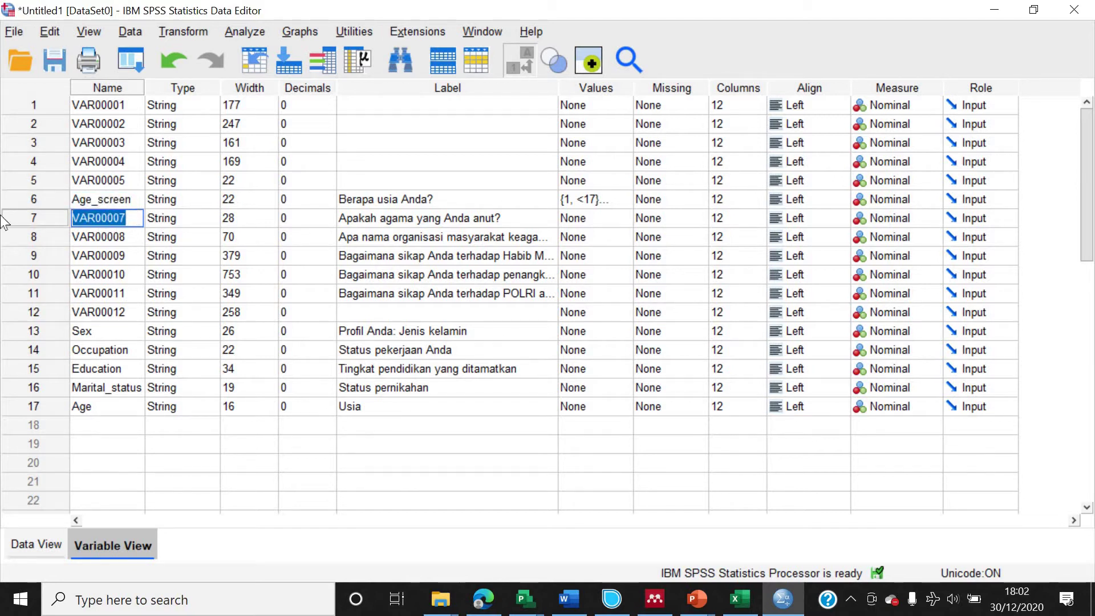
text(Religion)
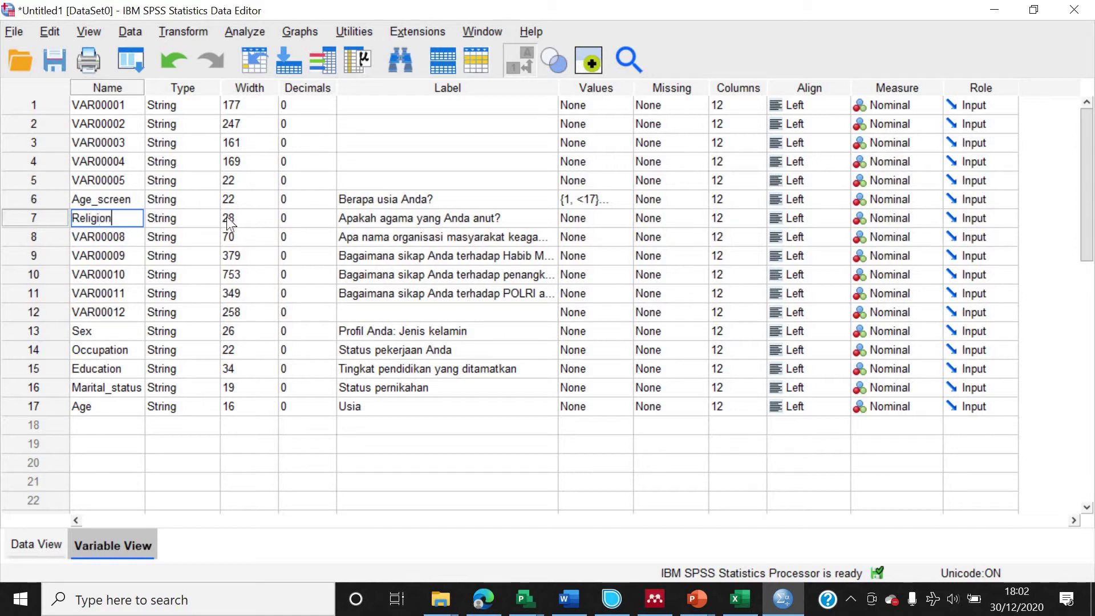
Open the value labels of the Religion variable and add 1 = "Islam".
click(627, 221)
click(625, 222)
text(1)
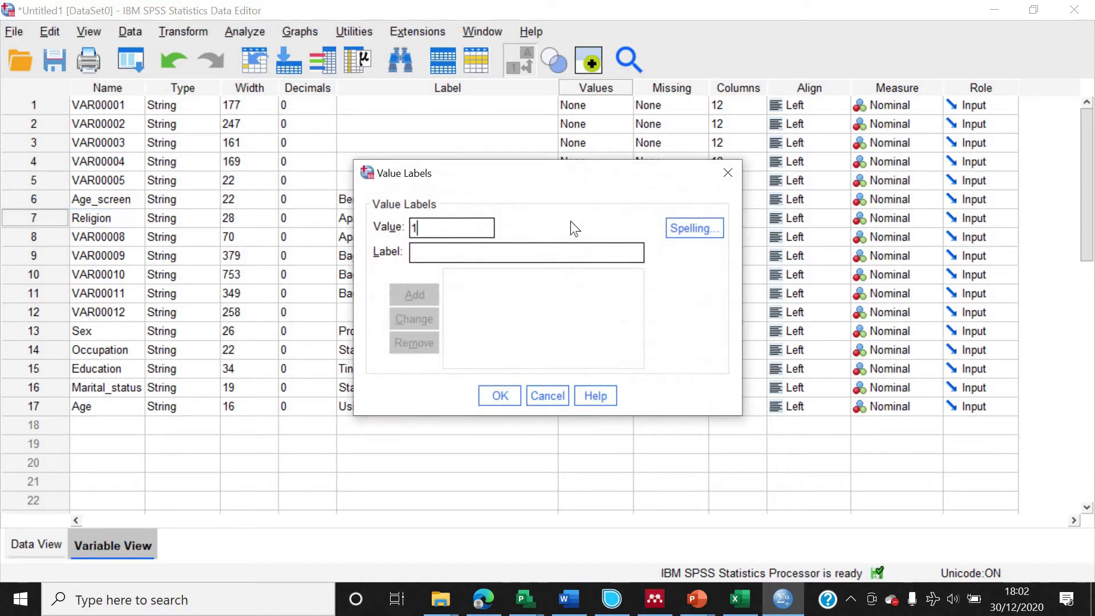
key(Tab)
text(ISla)
key(BackSpace)
key(BackSpace)
key(BackSpace)
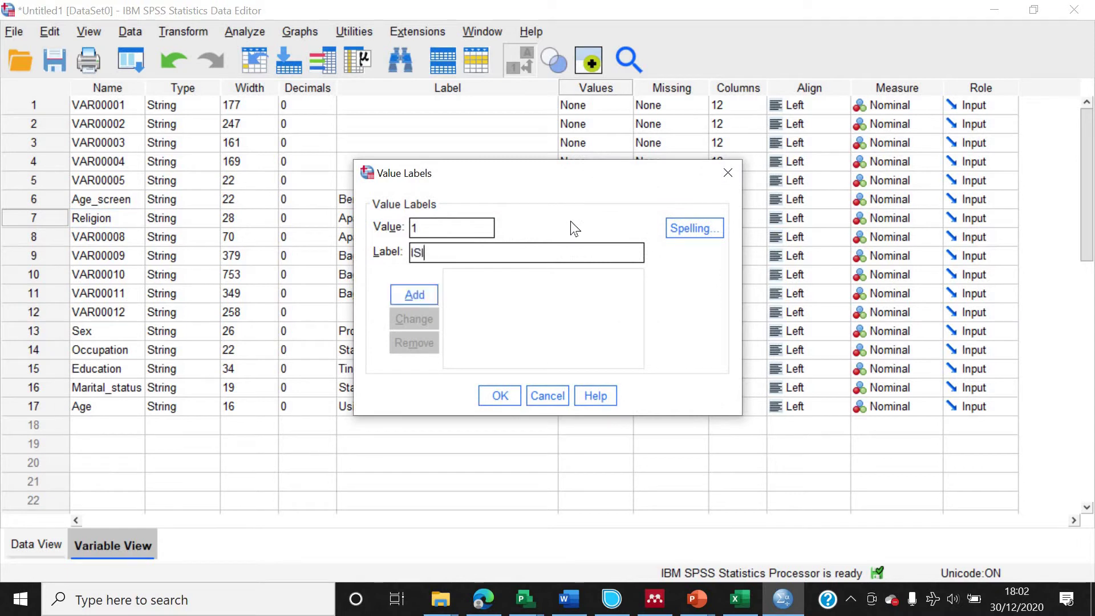
text(slam)
key(Tab)
key(Return)
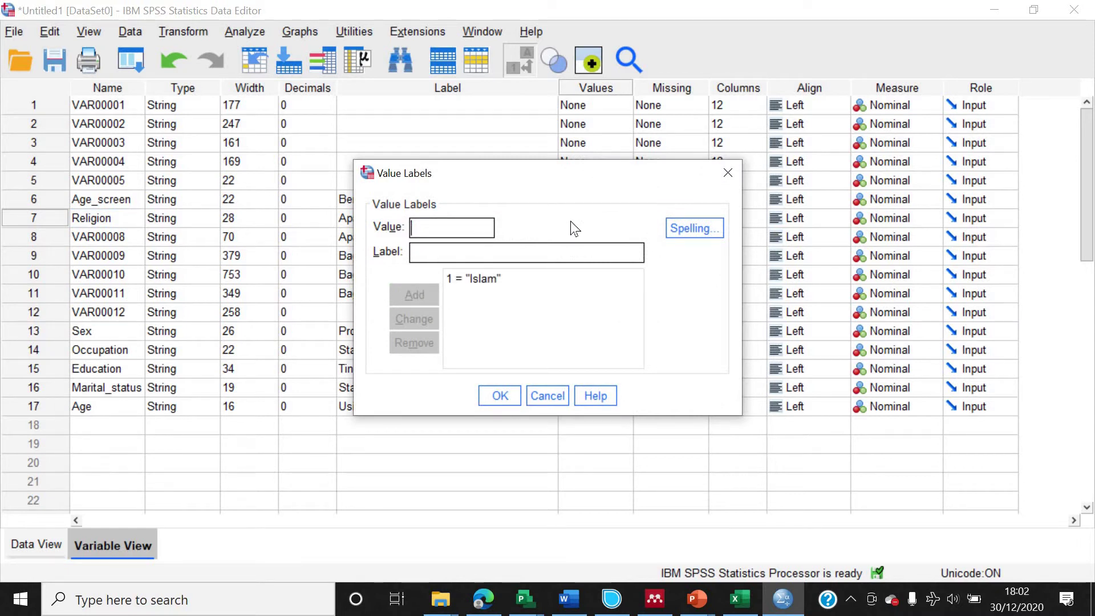
Add the value labels 2 = "Kristen" and 3 = "Katolik" to the Religion variable.
text(2)
key(Tab)
text(Kr)
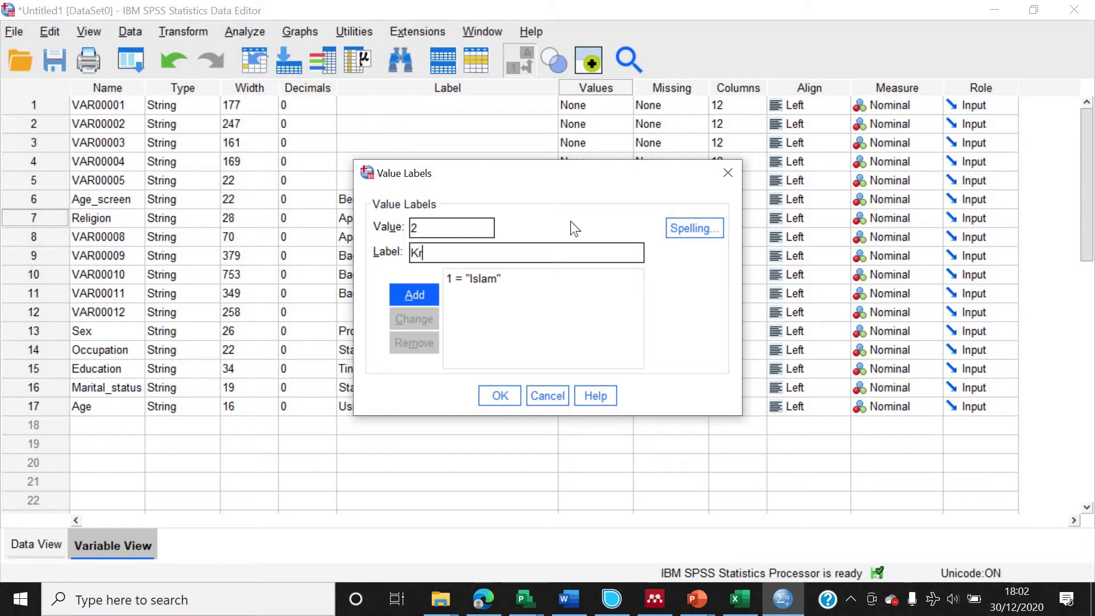
text(isten)
key(Return)
text(3)
key(Tab)
text(Katolik)
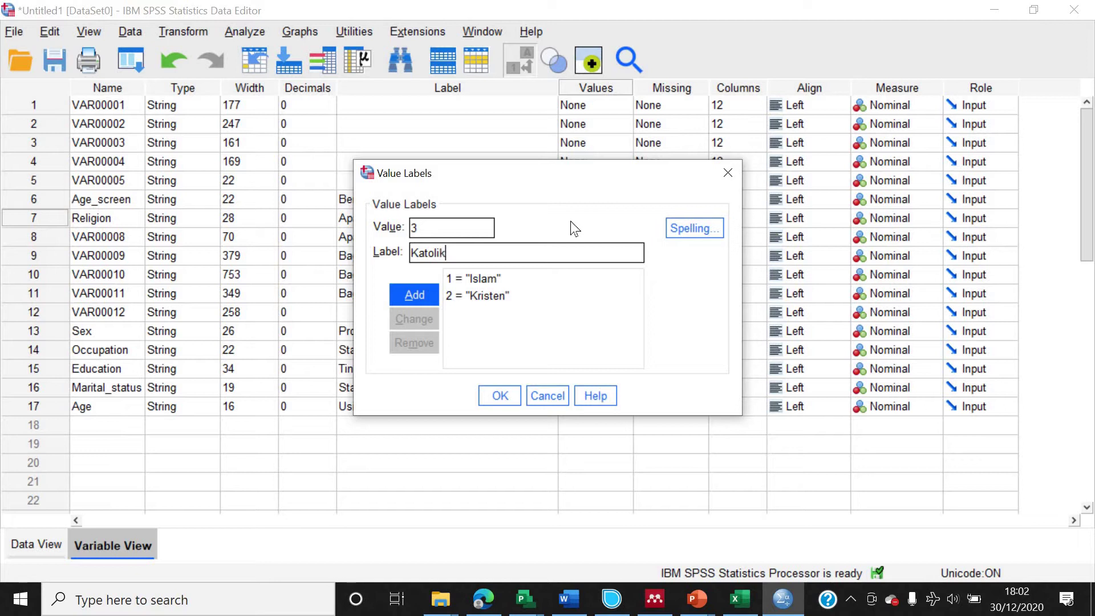
key(Return)
Add the value labels 4 = "Hindu" and 5 = "Budha" to the Religion variable.
text(4)
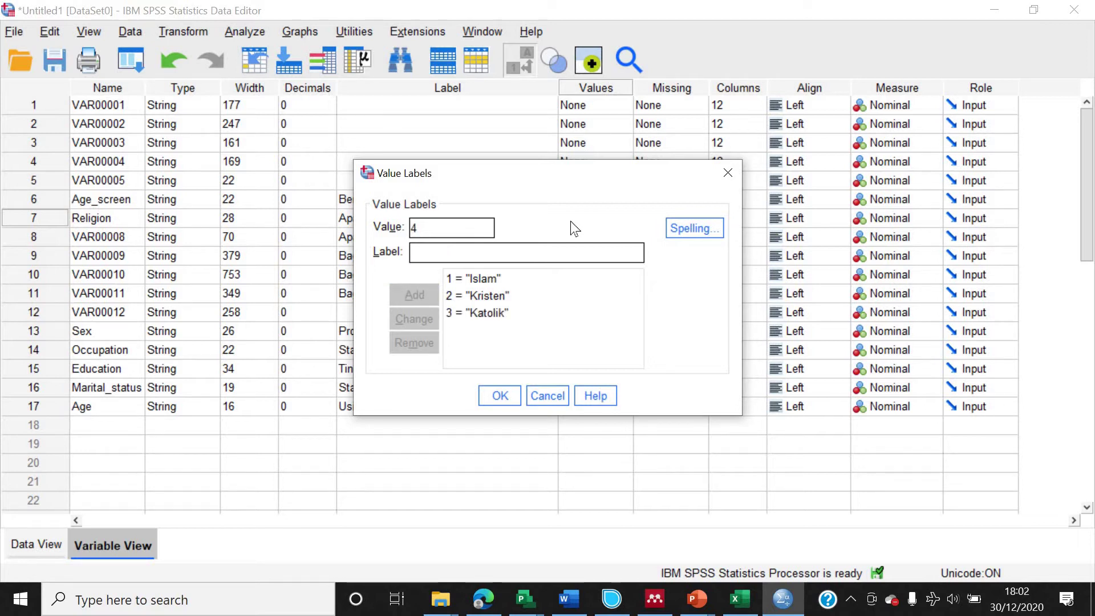
text(Hindu)
key(Return)
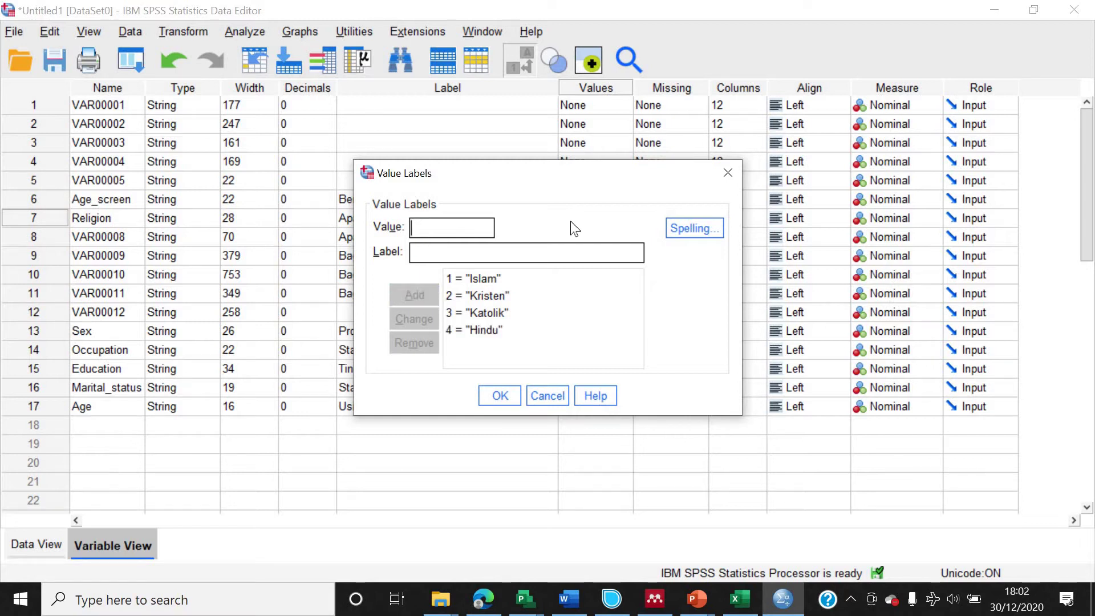
text(5)
key(Tab)
text(Budha)
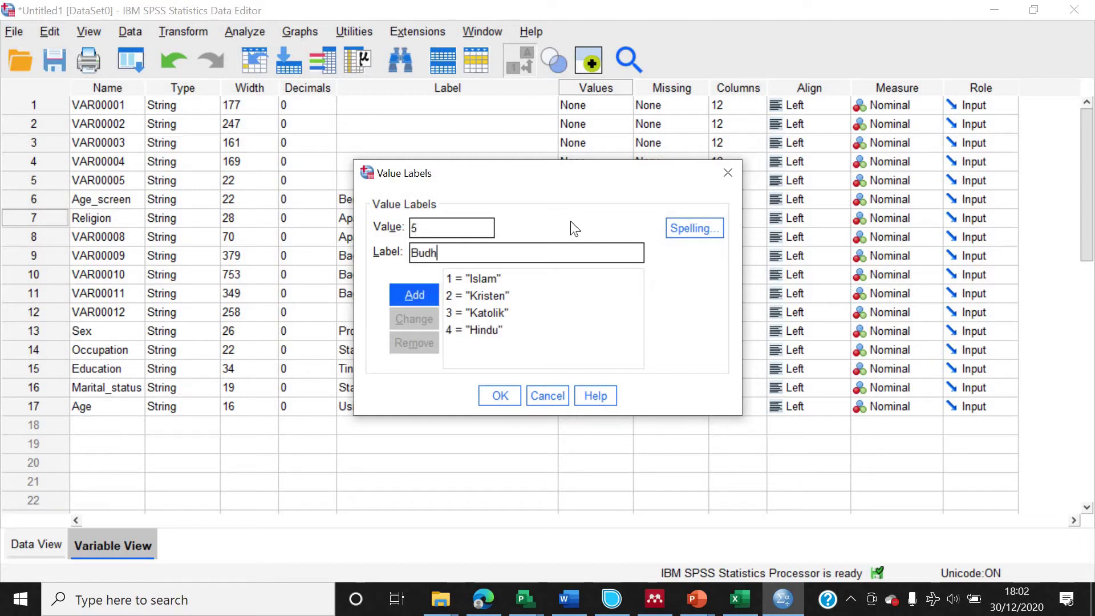
key(Return)
Enter value 6 for the Religion variable with a label beginning "Khon".
text(6)
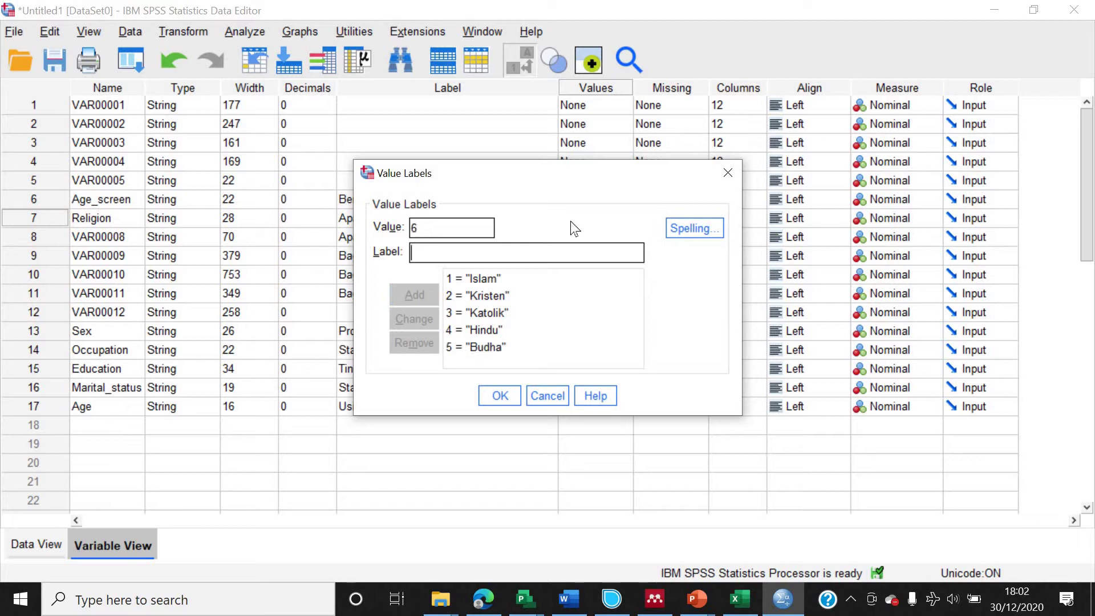
key(Tab)
text(Khon)
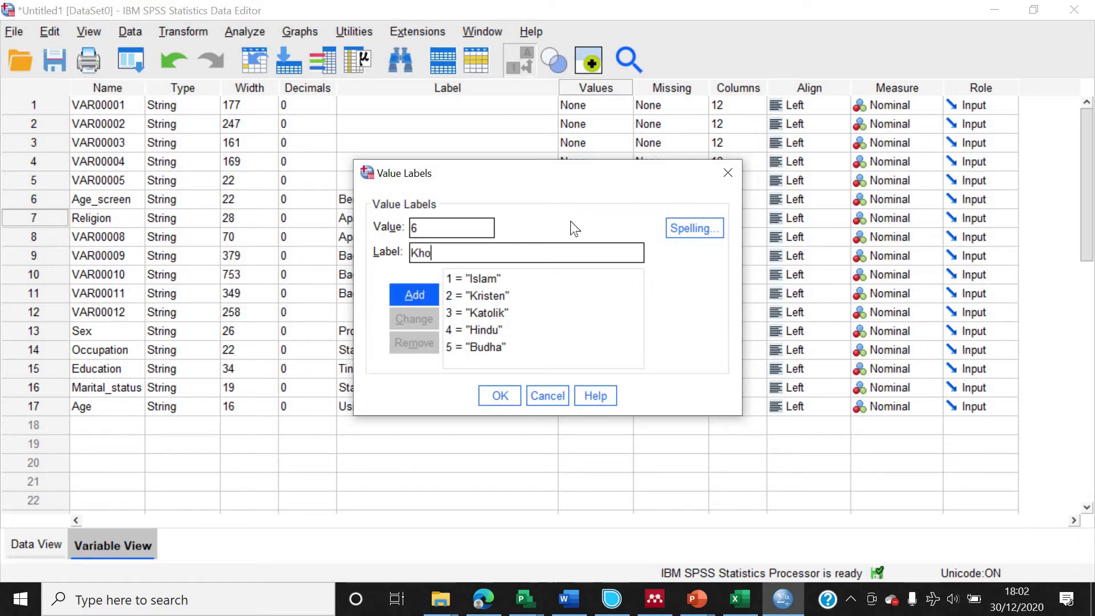
Add the value label 6 = "Khonghucu" to the Religion variable and accept its value labels.
key(BackSpace)
key(BackSpace)
key(BackSpace)
text(honghucu)
key(Return)
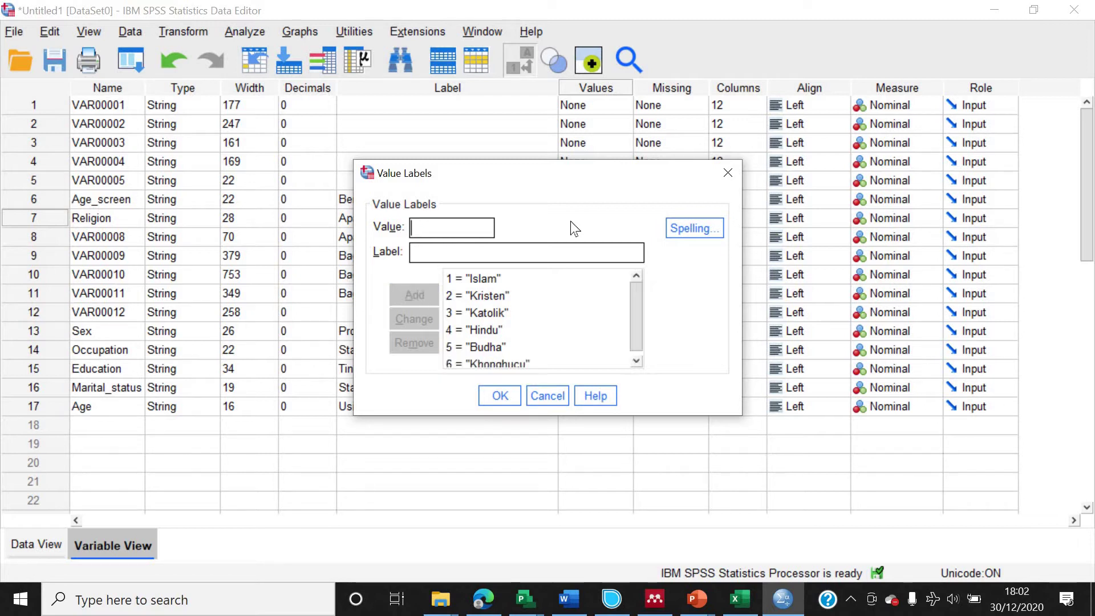
click(511, 395)
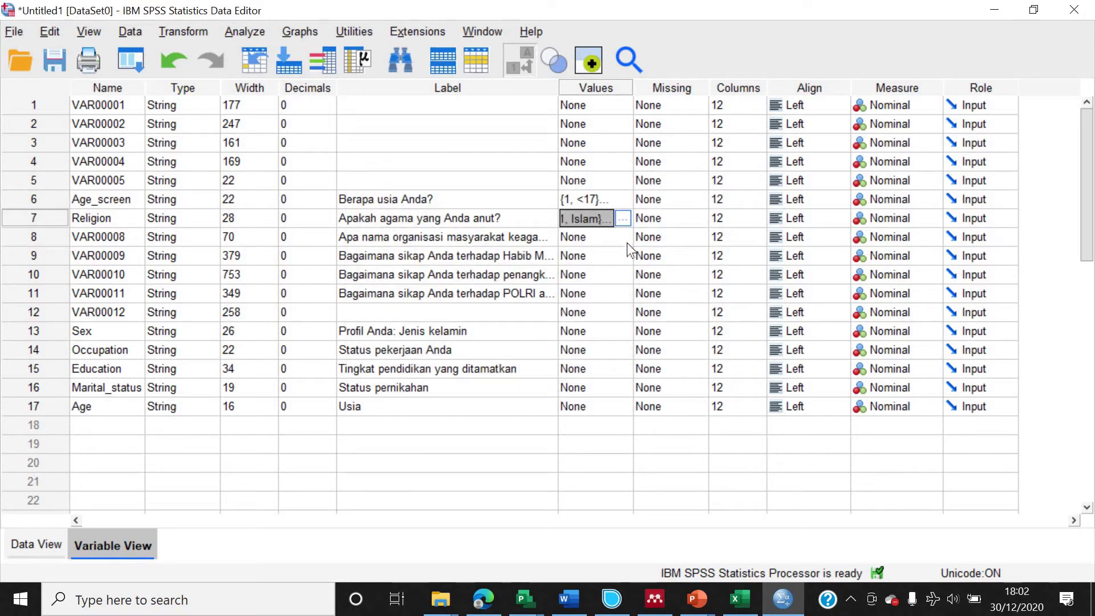
Start the value labels of VAR00008 with 1 = "NU".
click(623, 219)
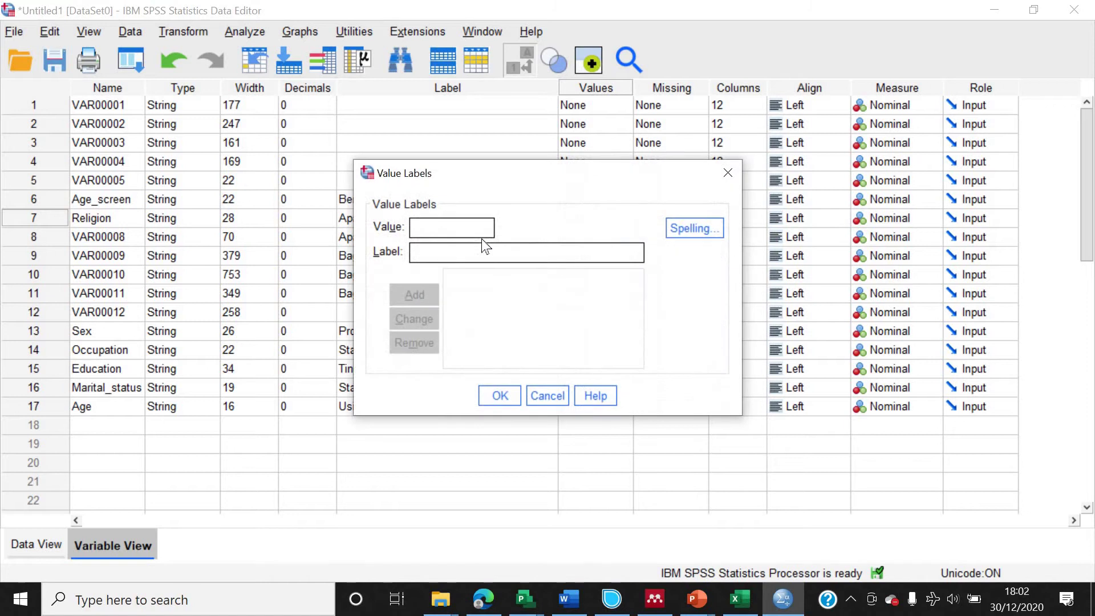
text(1)
key(Tab)
text(NU)
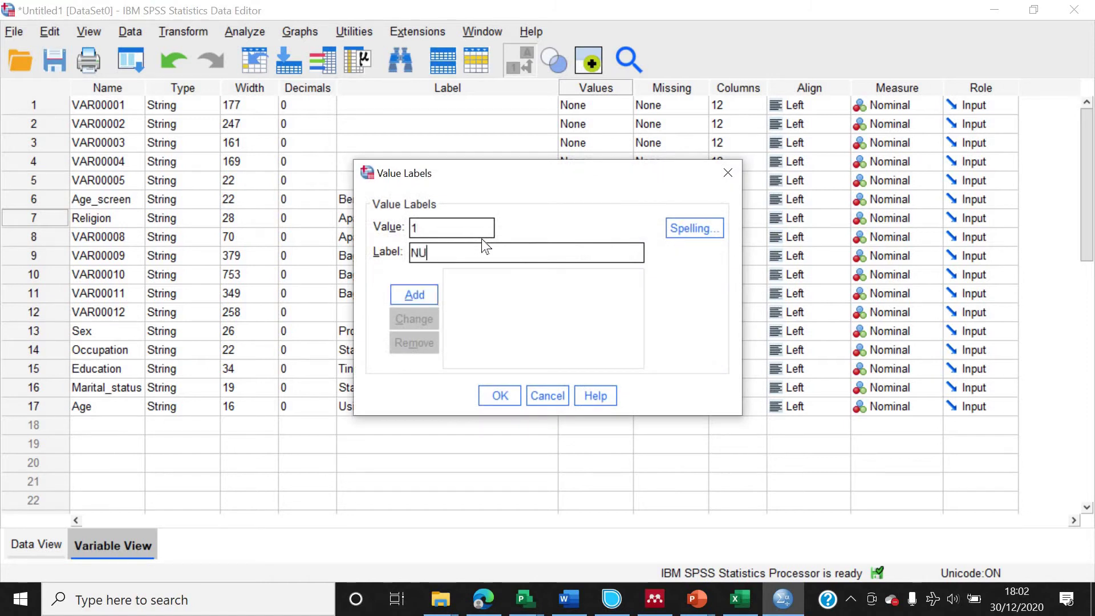
key(Return)
text(2)
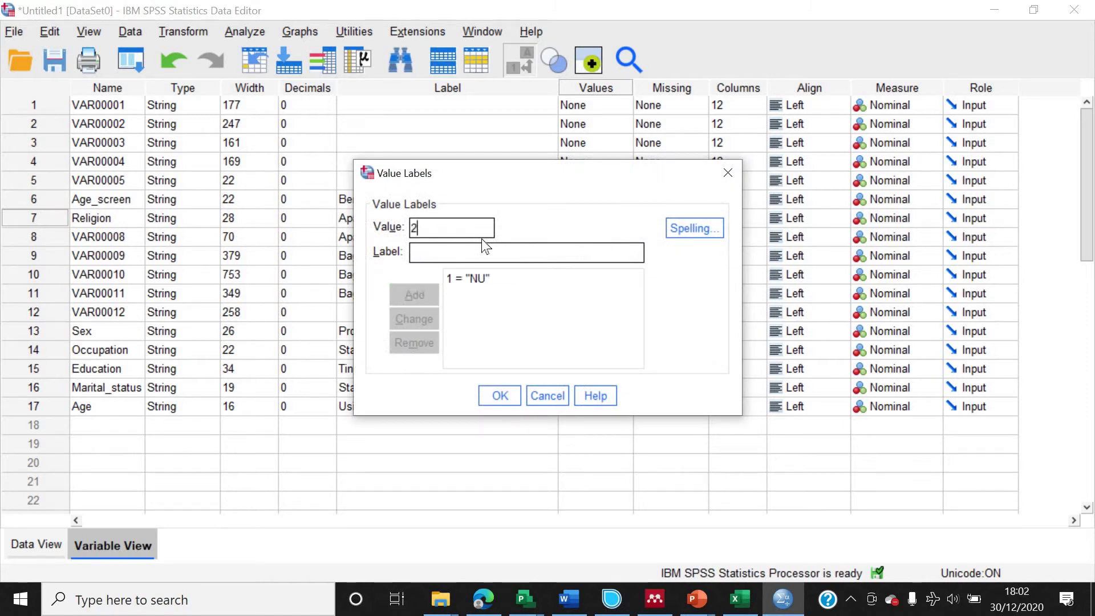
key(Tab)
Change the label of value 1 for VAR00008 to "Tidak terafiliasi".
click(482, 281)
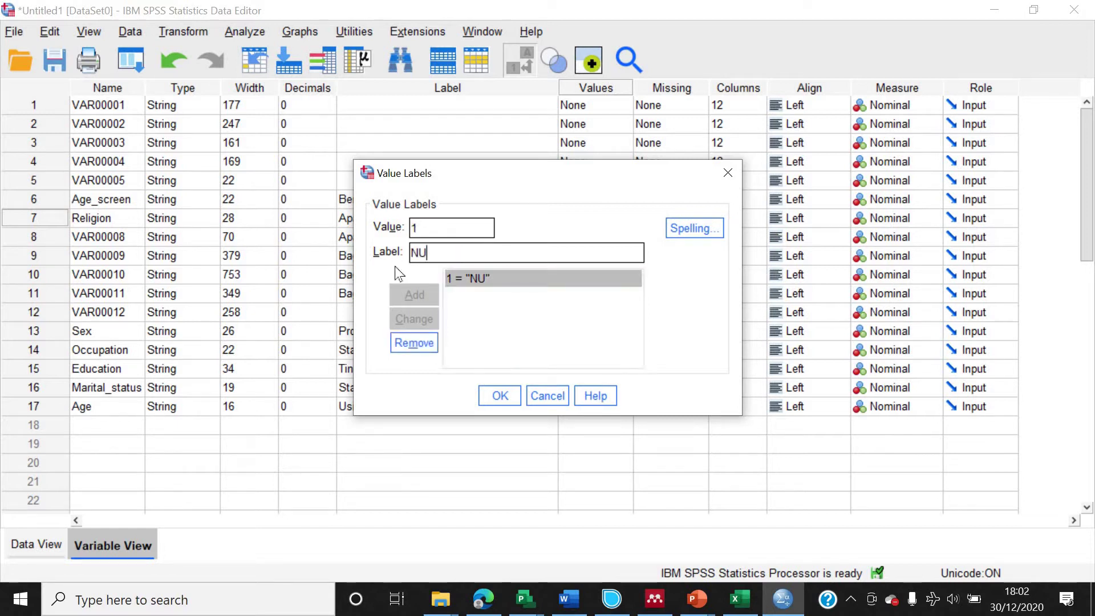
key(BackSpace)
key(BackSpace)
text(T)
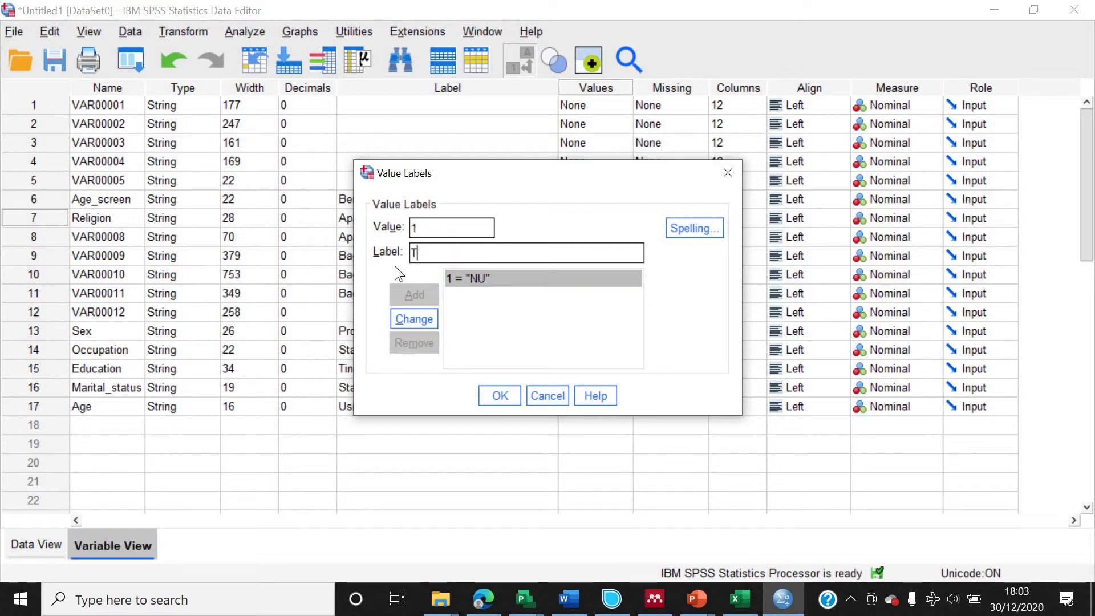
text(idak terafi)
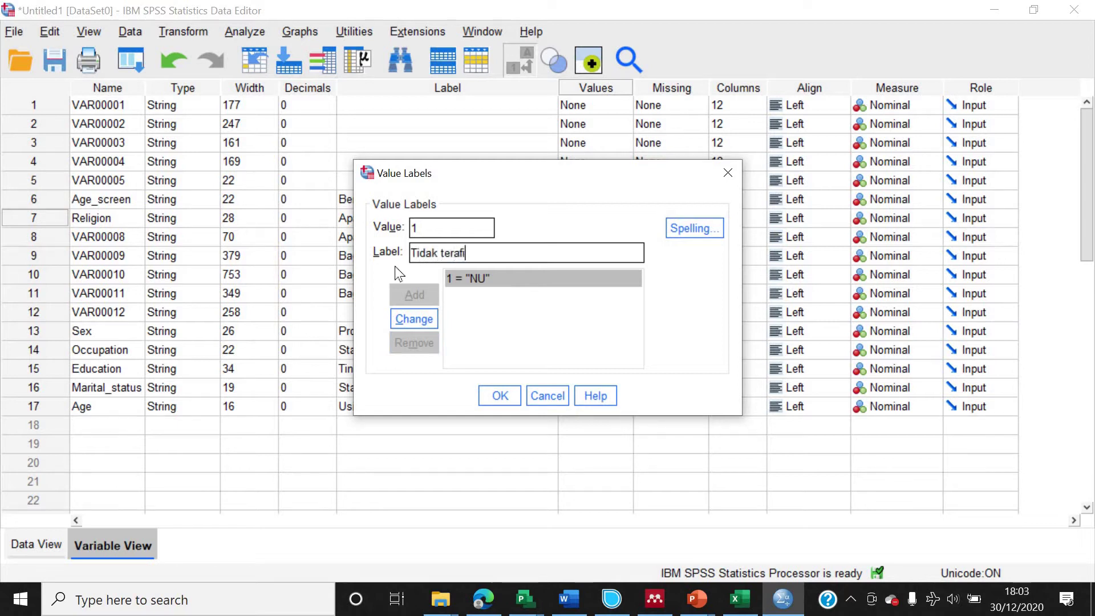
text(liasi)
key(Return)
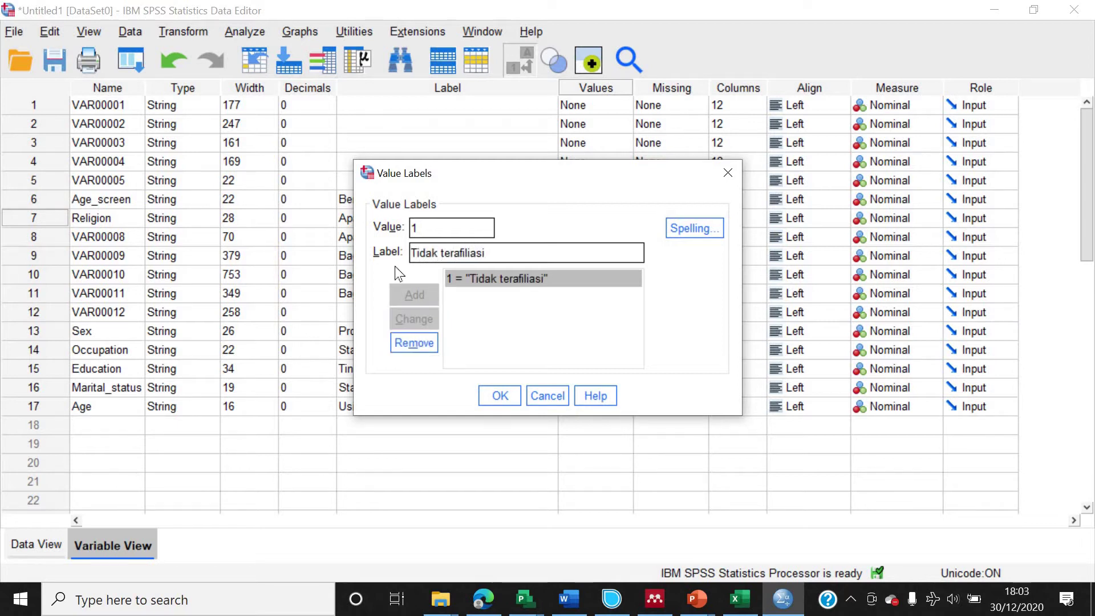
Add the value labels 2 = "NU" and 3 = "Muhammadiyah" for VAR00008.
key(shift+Tab)
text(2)
key(Tab)
text(NU)
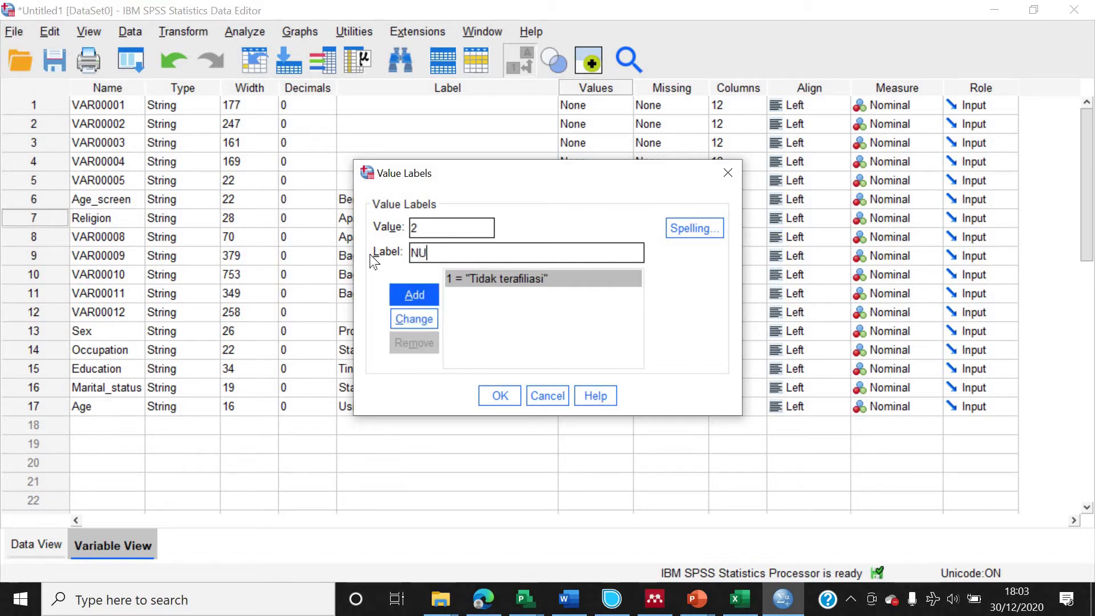
key(Return)
text(3)
key(Tab)
text(M)
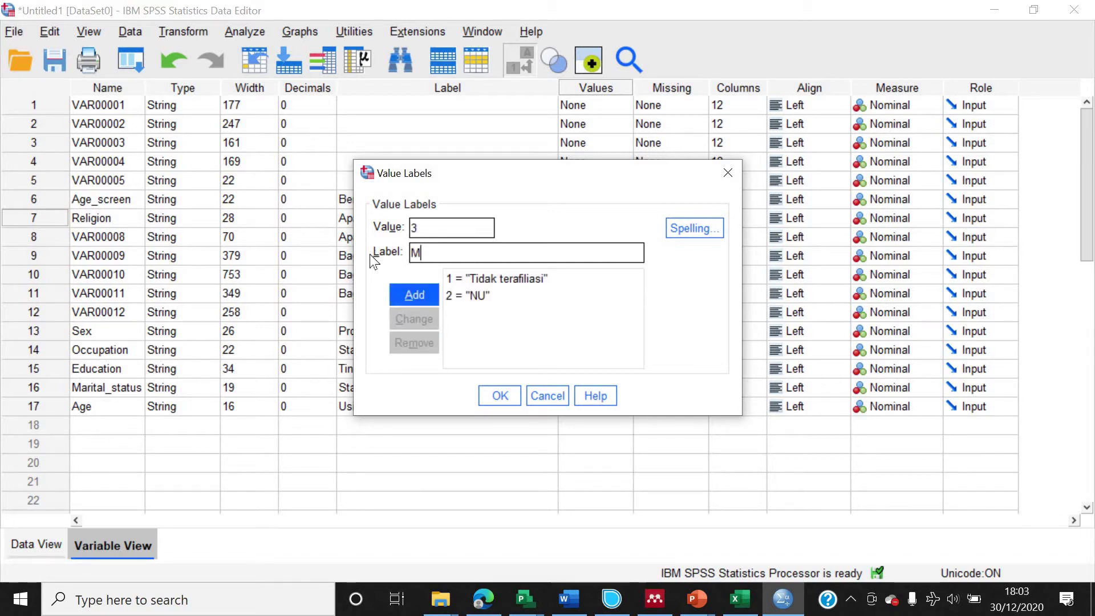
text(uhammadiyah)
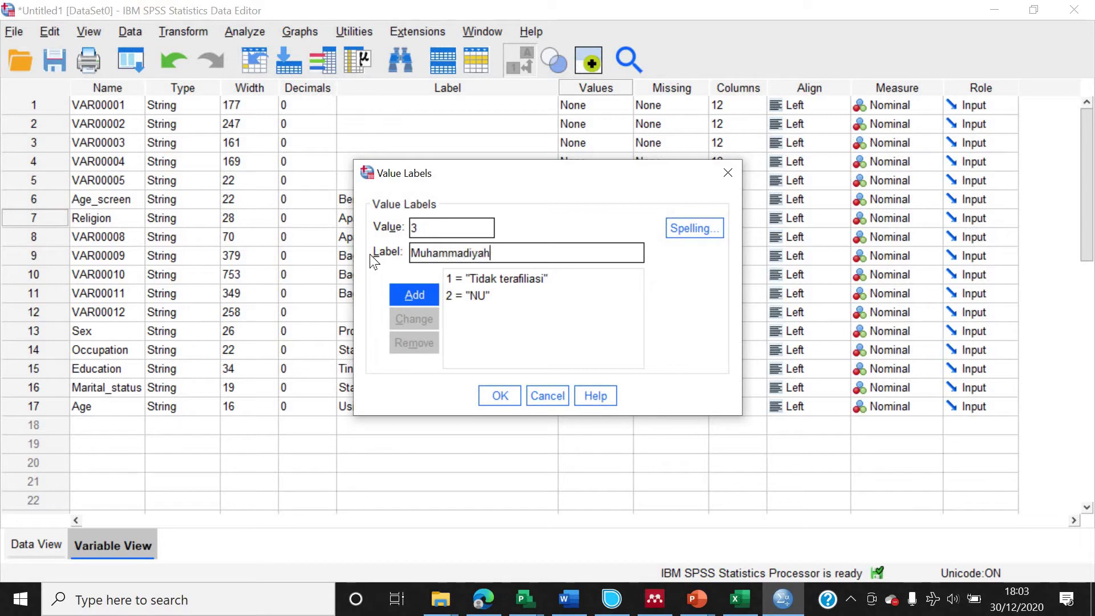
key(Return)
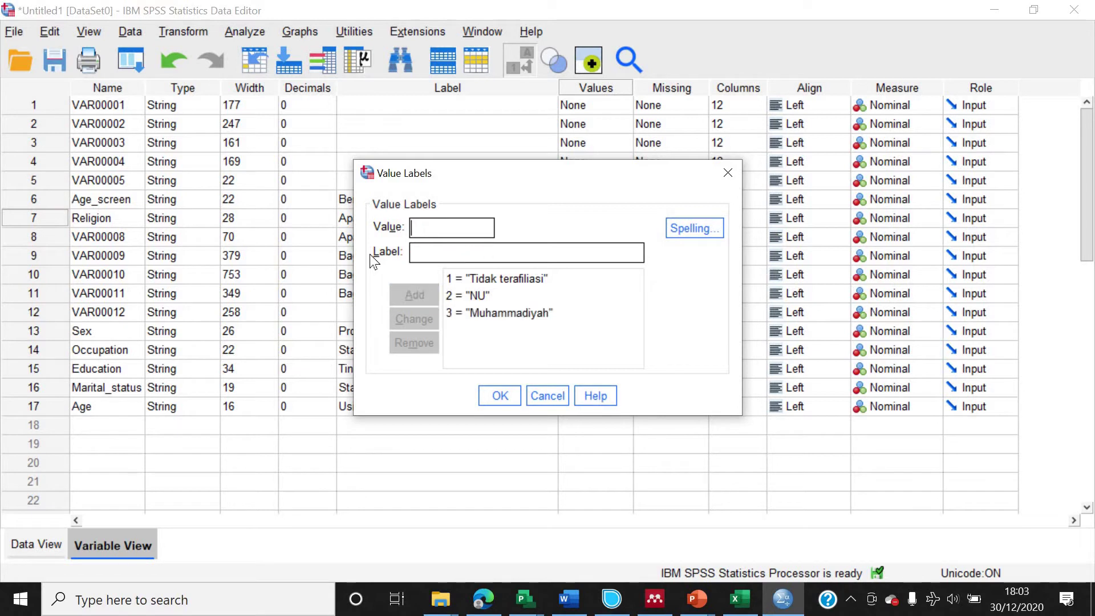
Add the value labels 4 = "FPI" and 5 = "Others", and accept the value labels of VAR00008.
text(4)
click(446, 259)
text(FPI)
text(5)
key(Tab)
text(Others)
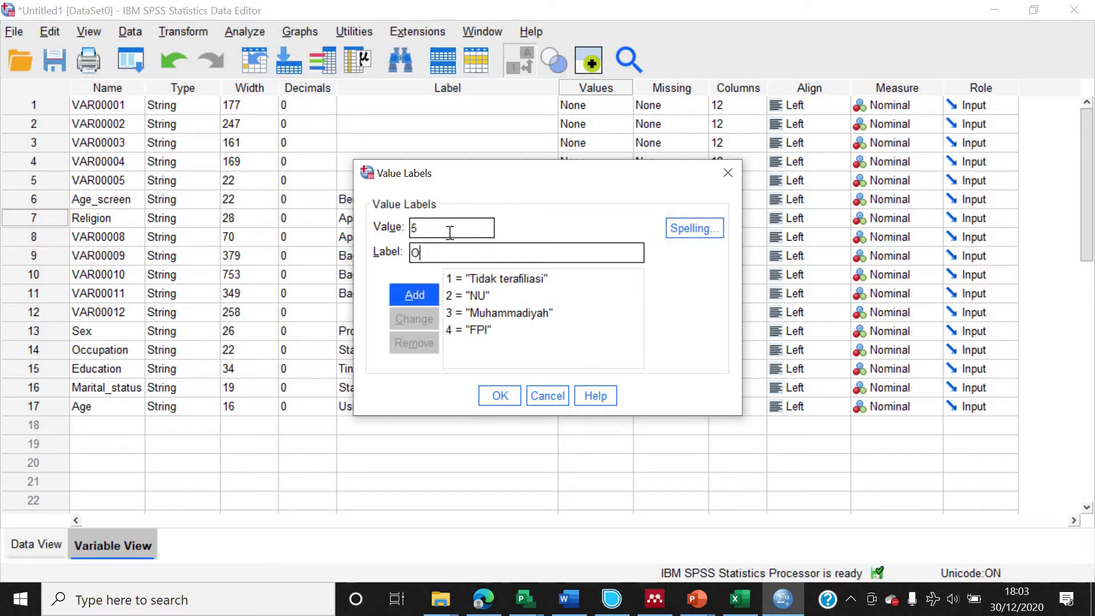
click(415, 294)
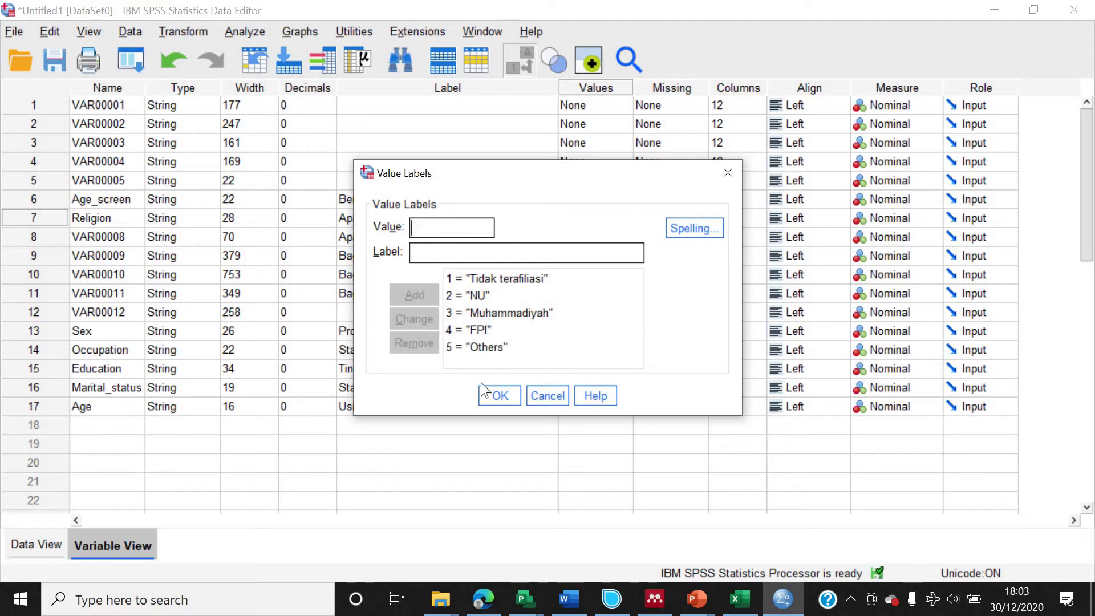
click(504, 396)
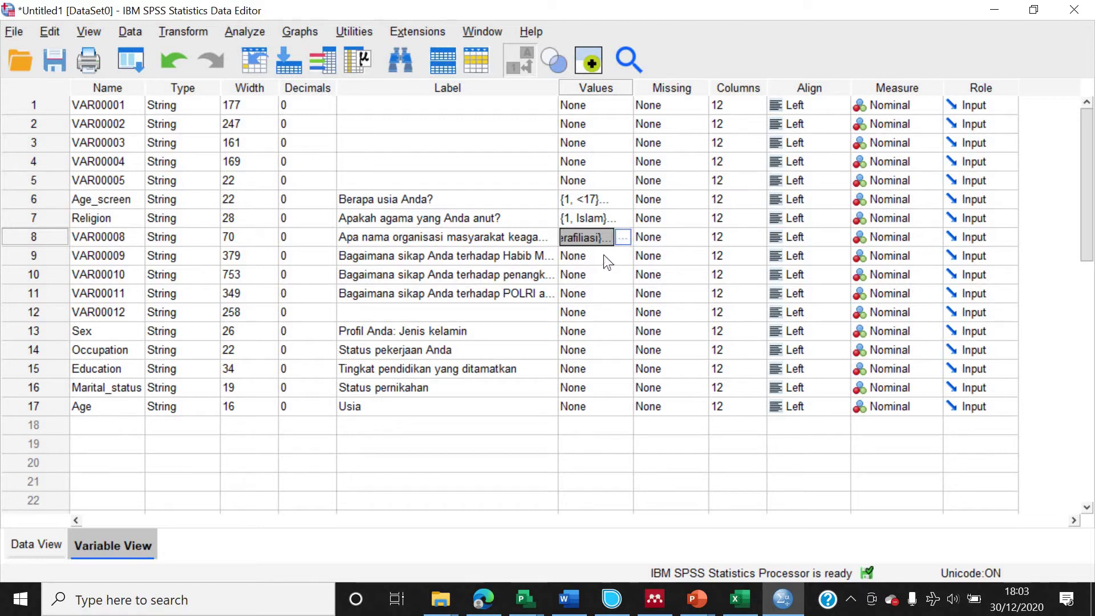
Delete the variable VAR00012 from the dataset.
click(487, 317)
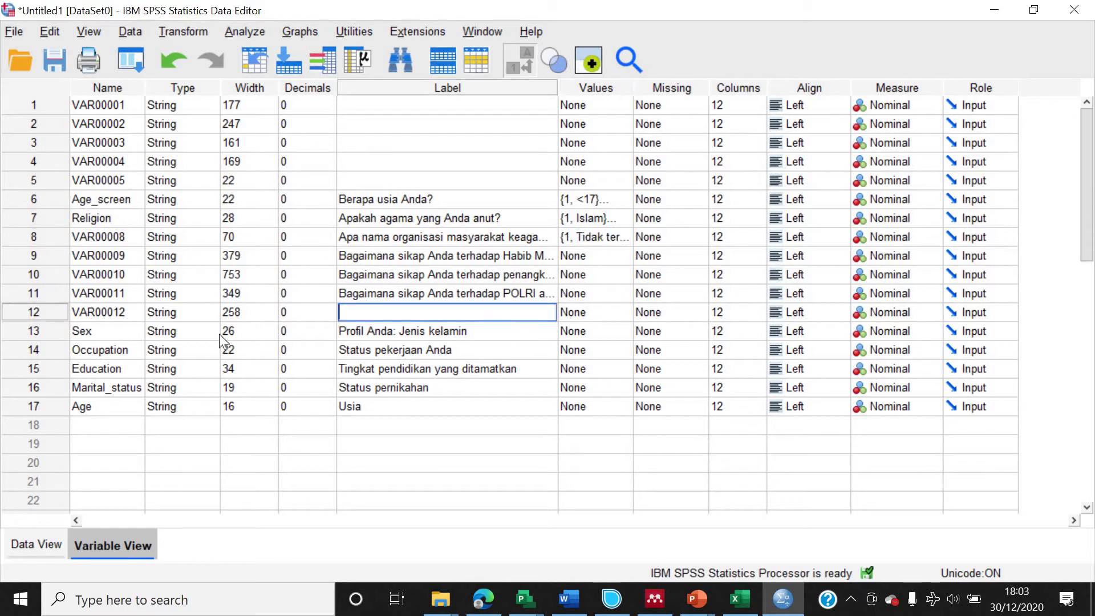
click(34, 316)
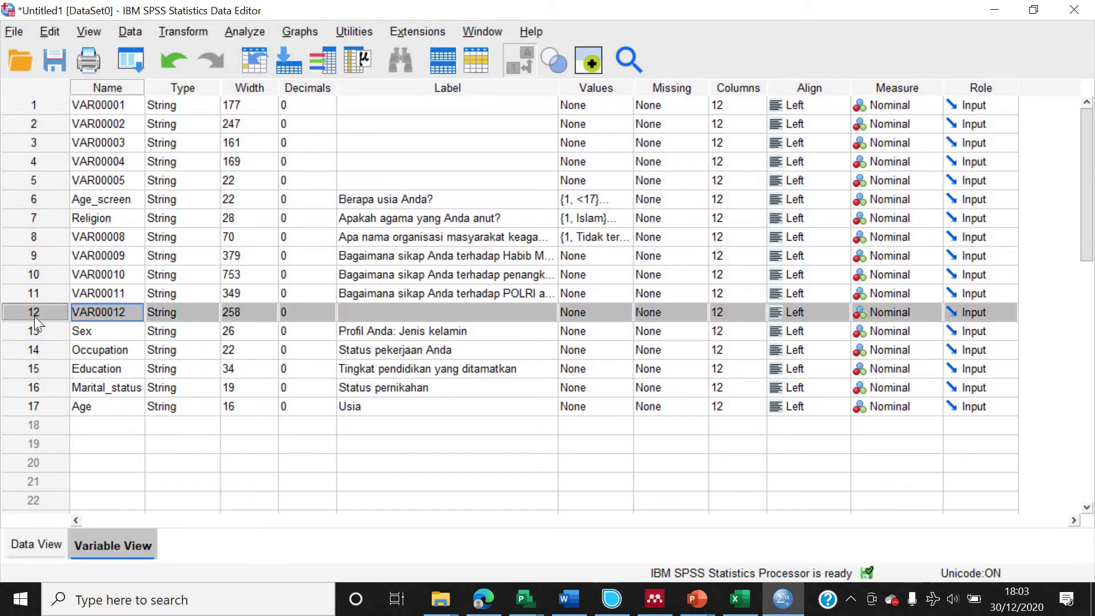
right_click(35, 317)
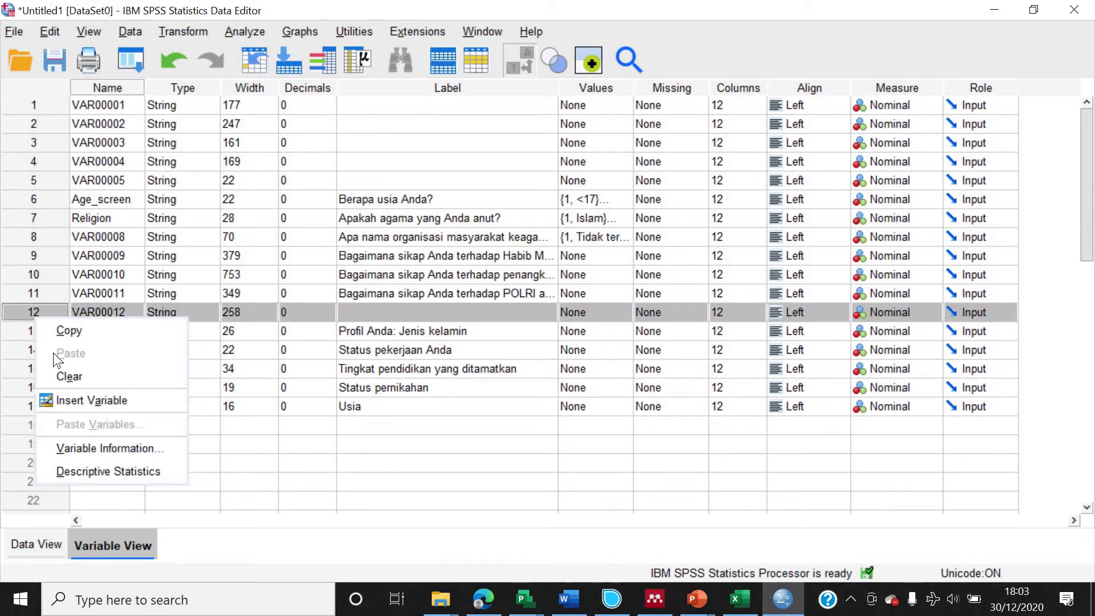
click(71, 376)
click(298, 445)
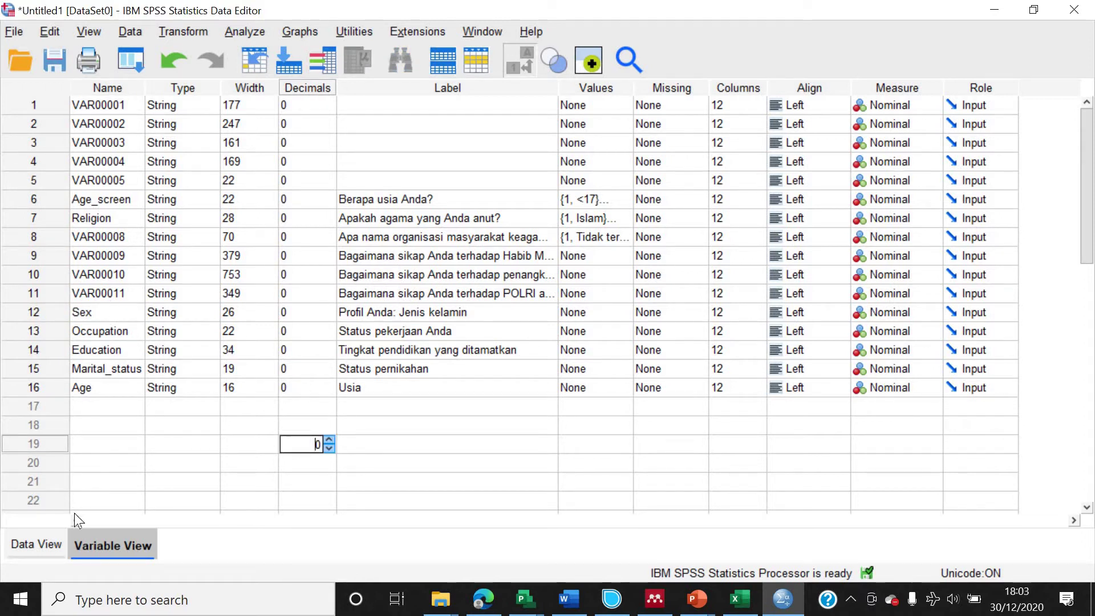
Widen the Age_screen column in the case data.
click(38, 545)
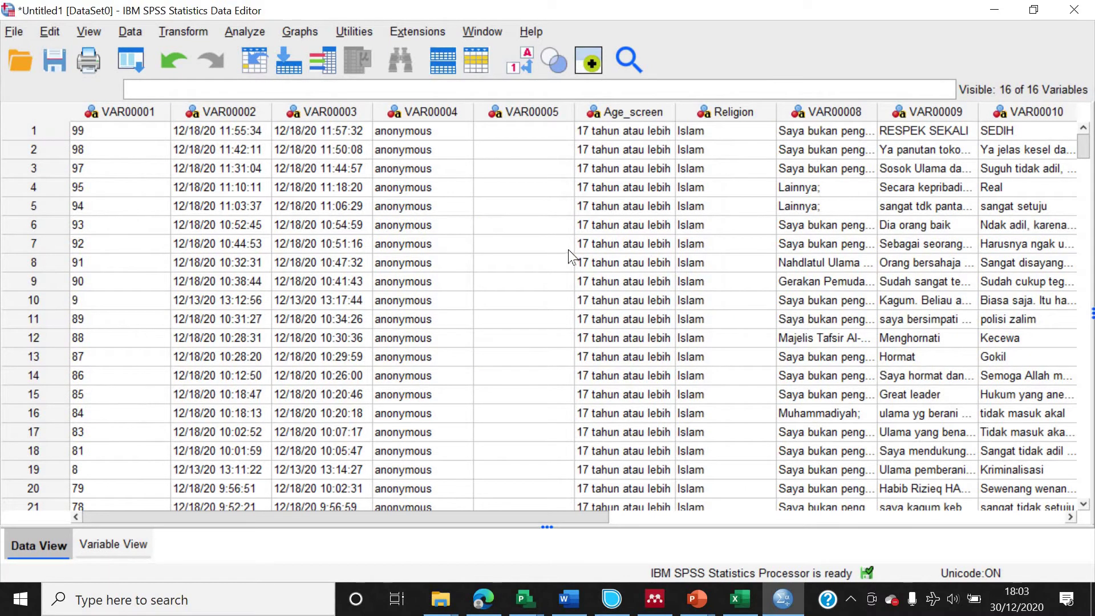
click(101, 552)
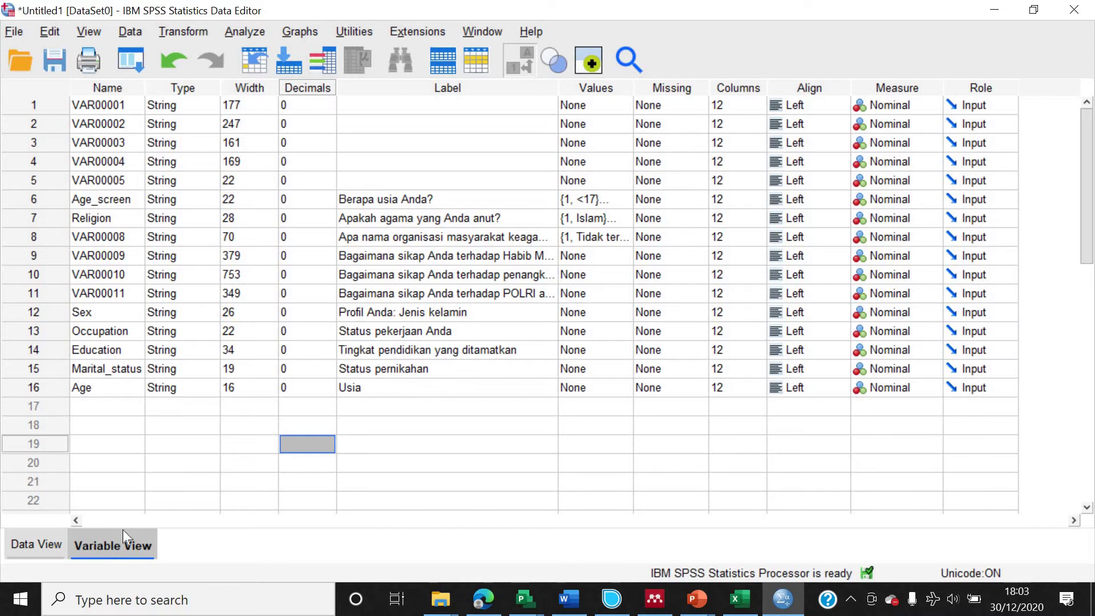
key(ctrl+t)
drag(392, 513, 516, 502)
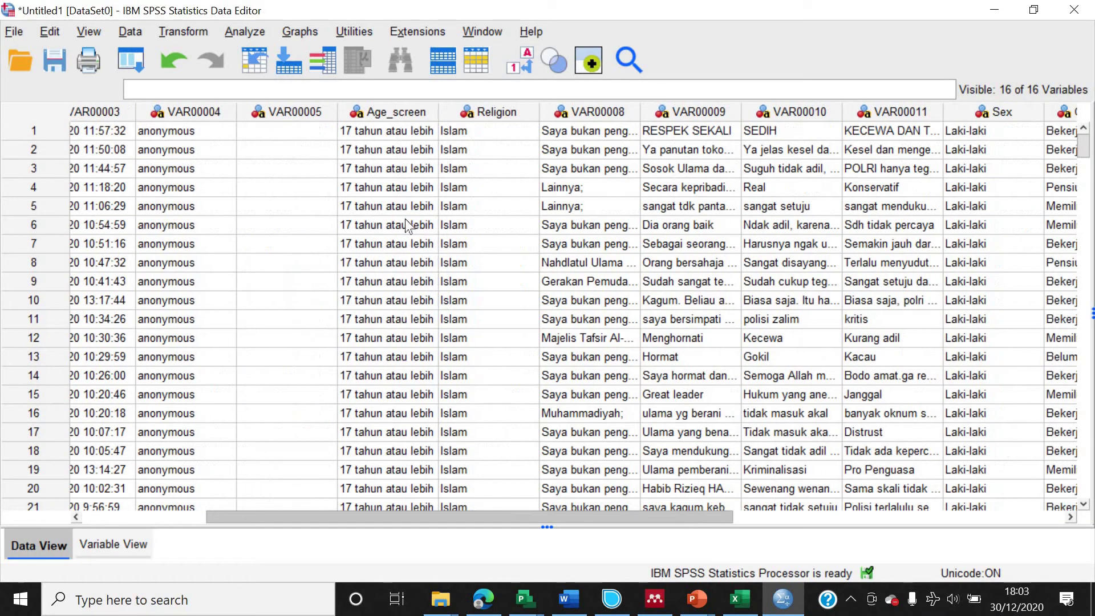
drag(436, 115, 515, 115)
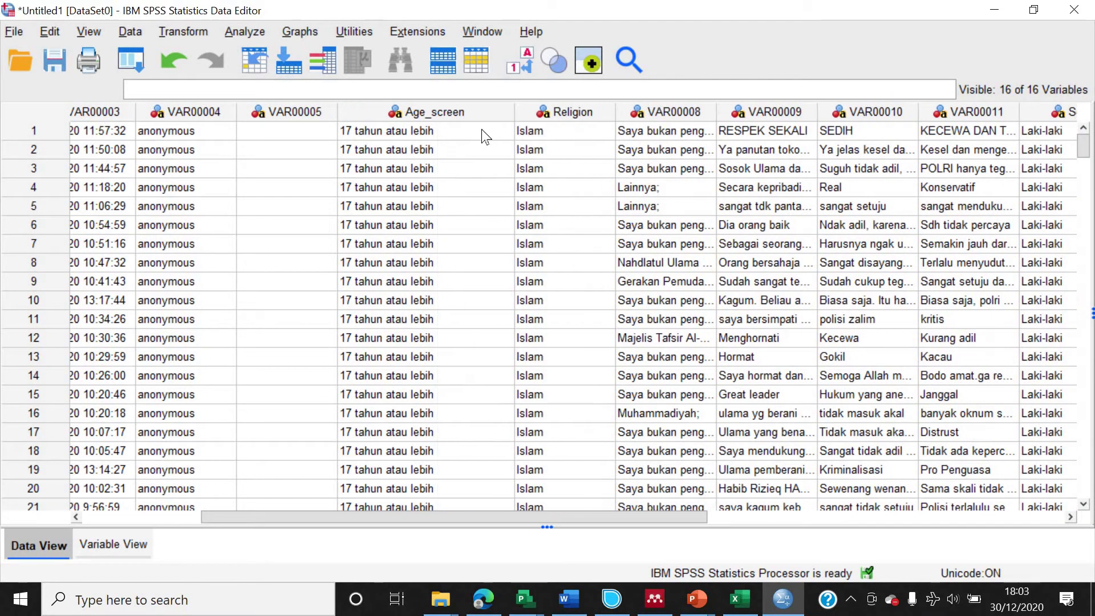
Set Age_screen for case 1 to the labelled value "17 and older".
click(487, 130)
click(492, 131)
click(505, 131)
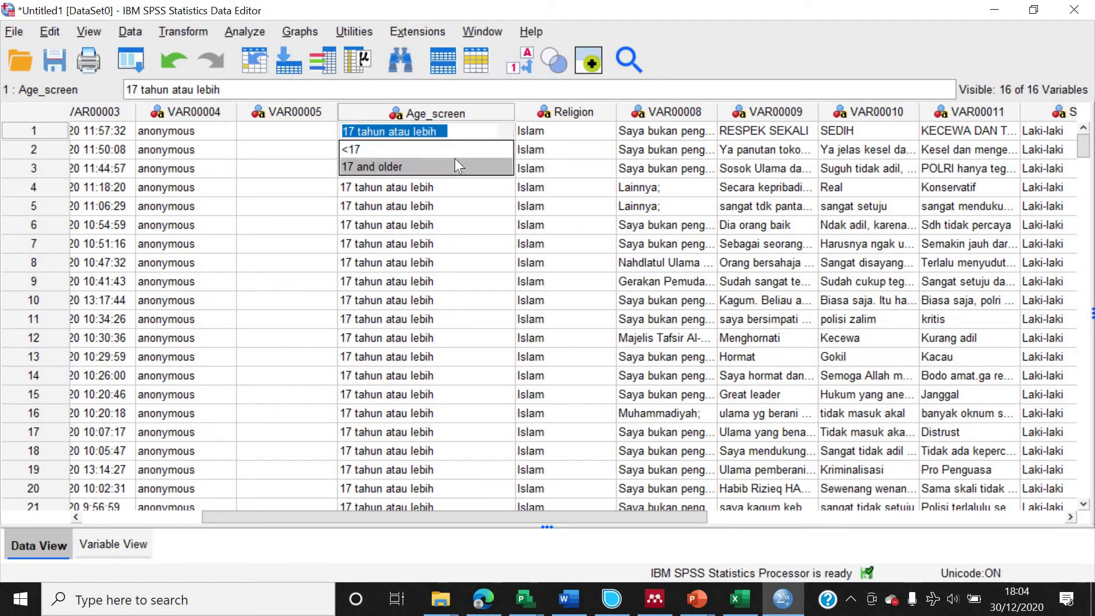
click(461, 169)
Copy the Age_screen value of case 1 to all remaining cases, 2 through 265.
key(ctrl+c)
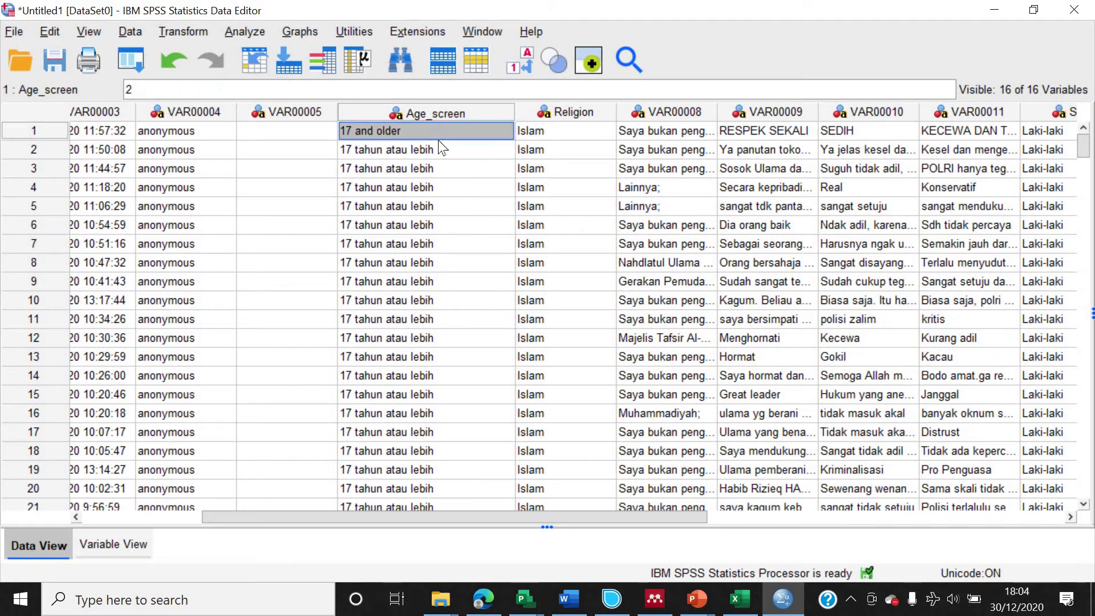
drag(425, 149, 436, 214)
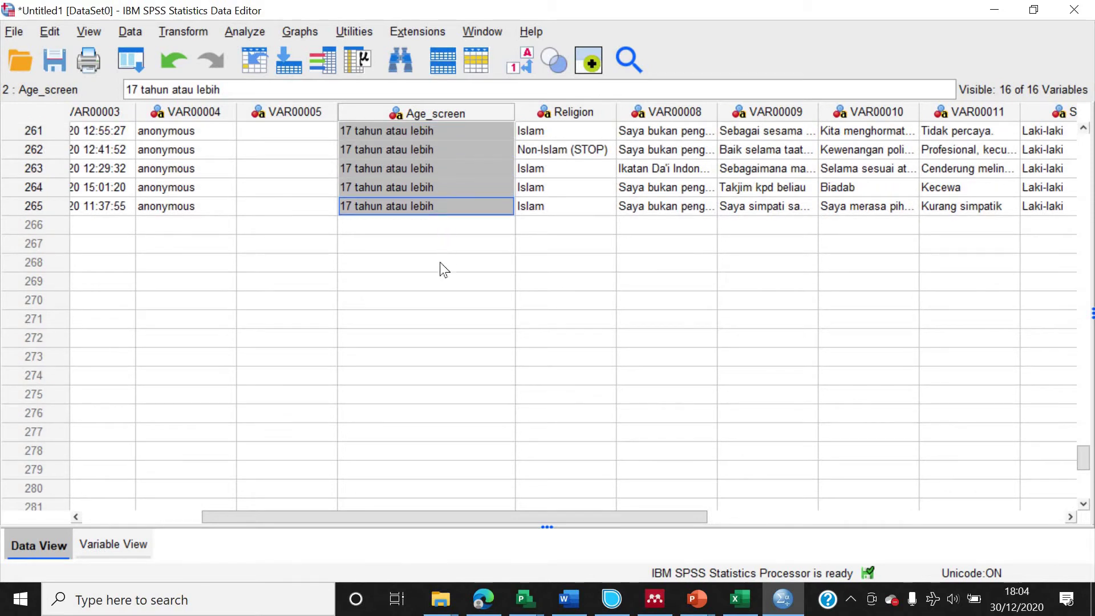
key(ctrl+v)
scroll(439, 253, up, 20)
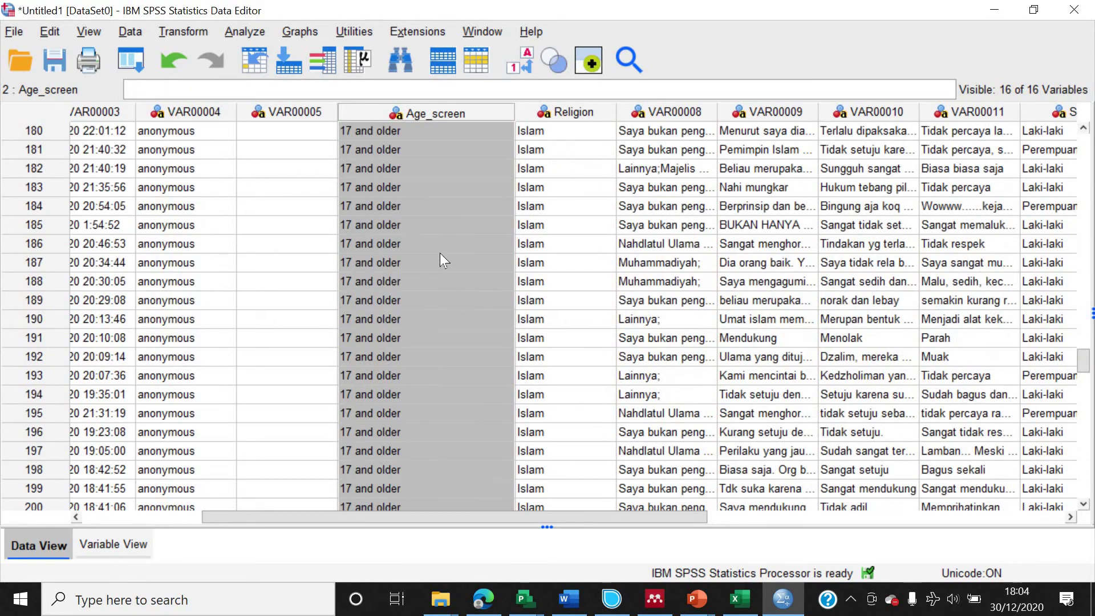
scroll(440, 253, up, 20)
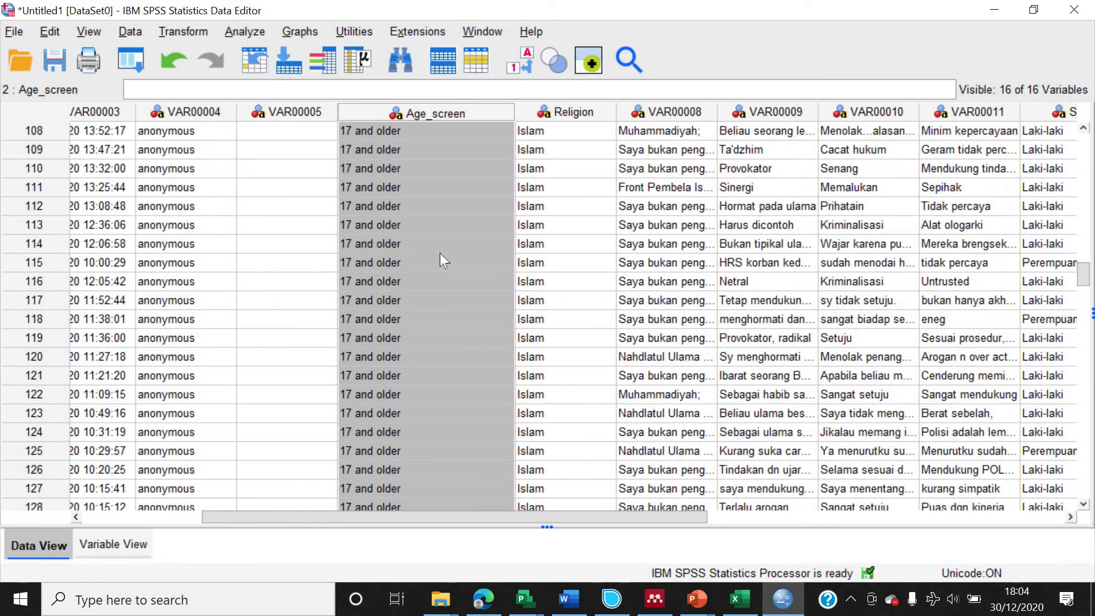
scroll(439, 260, up, 20)
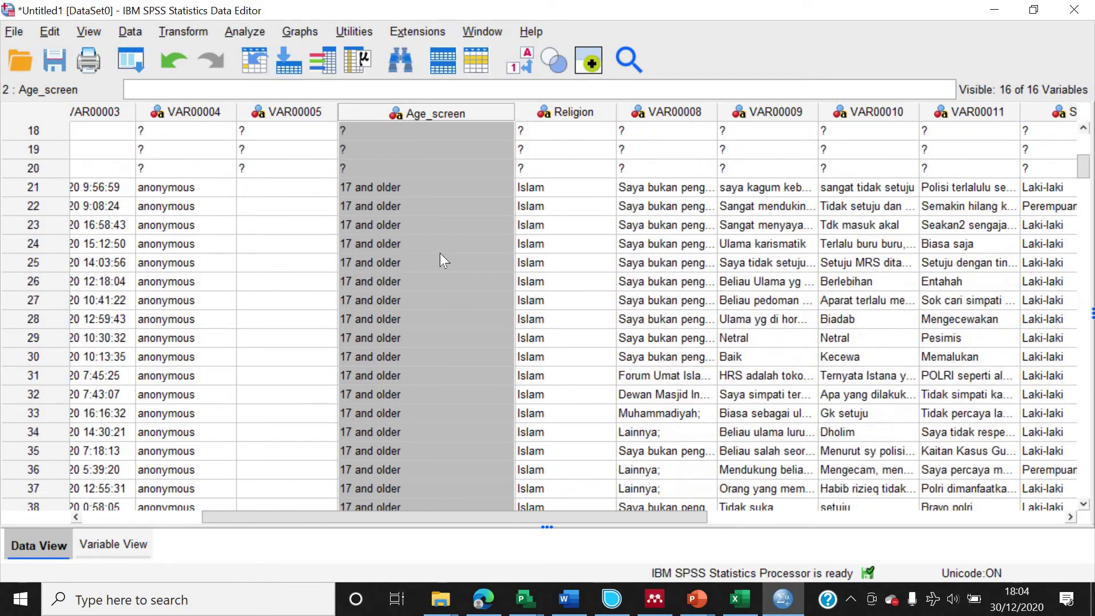
scroll(439, 257, up, 6)
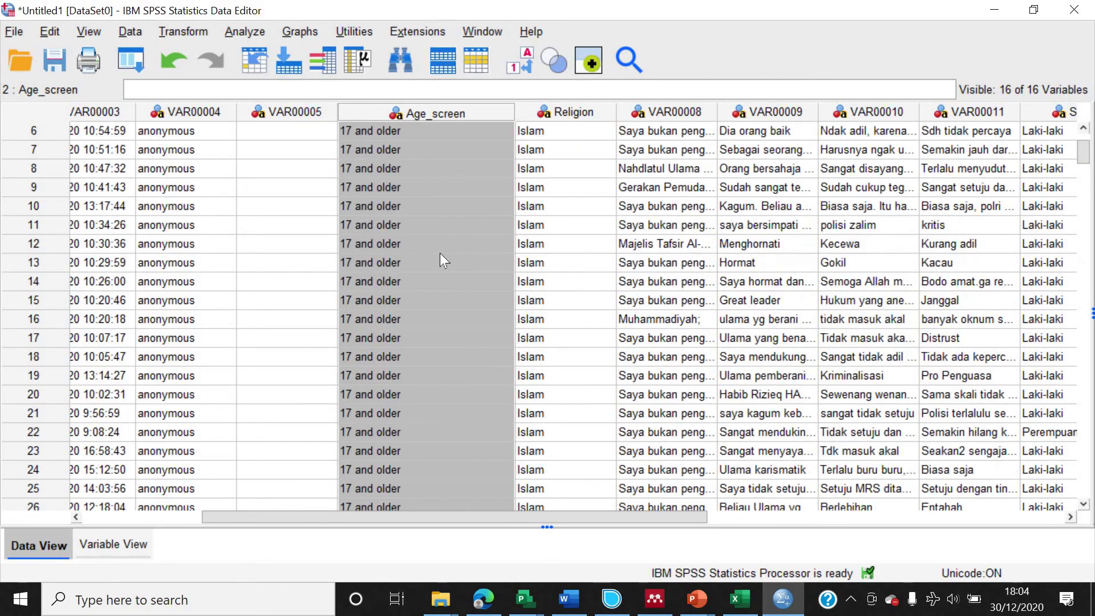
double_click(600, 116)
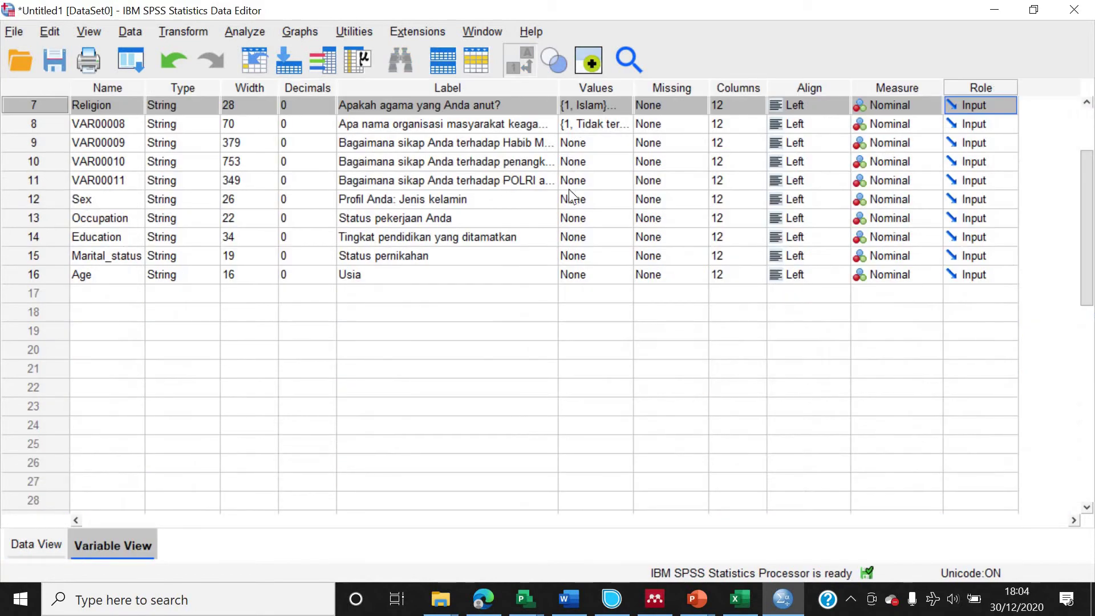
scroll(570, 189, up, 2)
click(36, 544)
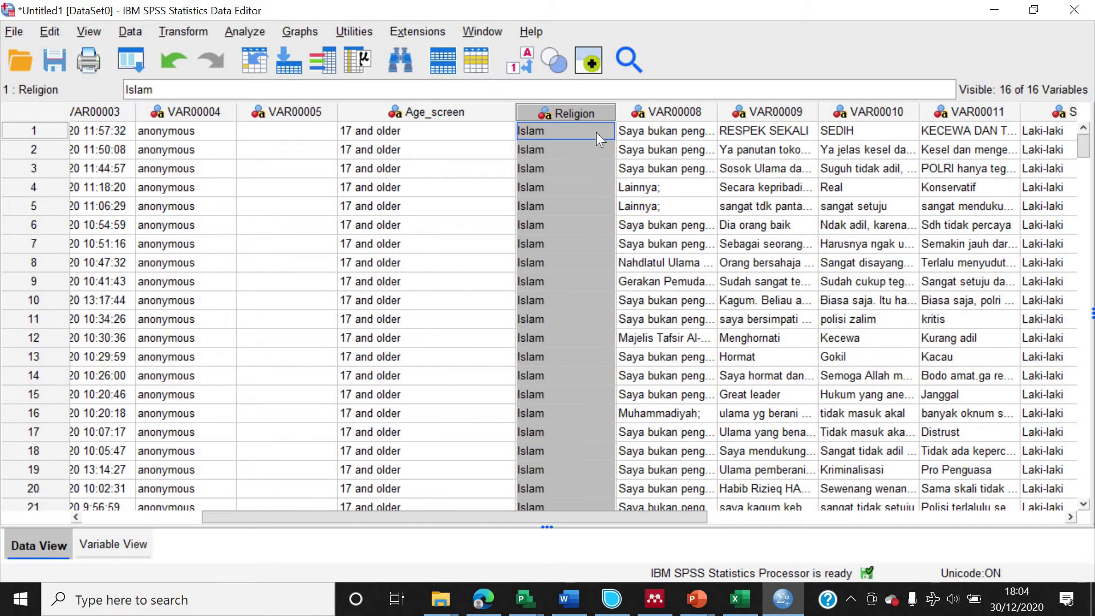
Set Religion for case 1 to the labelled value "Islam" and copy it to cases 2 through 54.
double_click(599, 149)
click(609, 129)
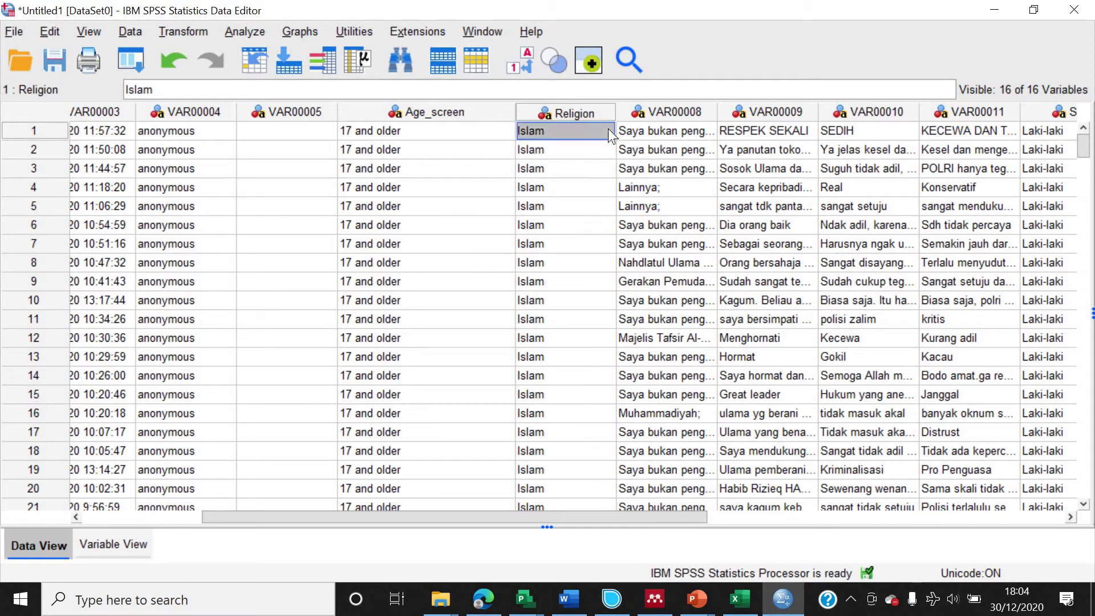
click(608, 128)
click(606, 130)
click(573, 150)
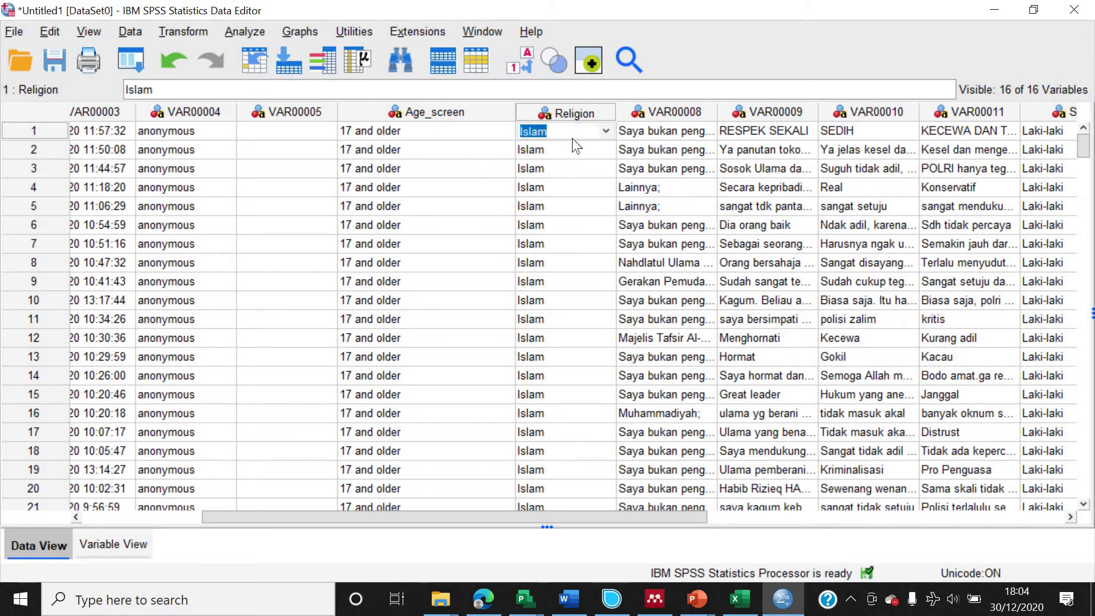
drag(579, 358, 557, 316)
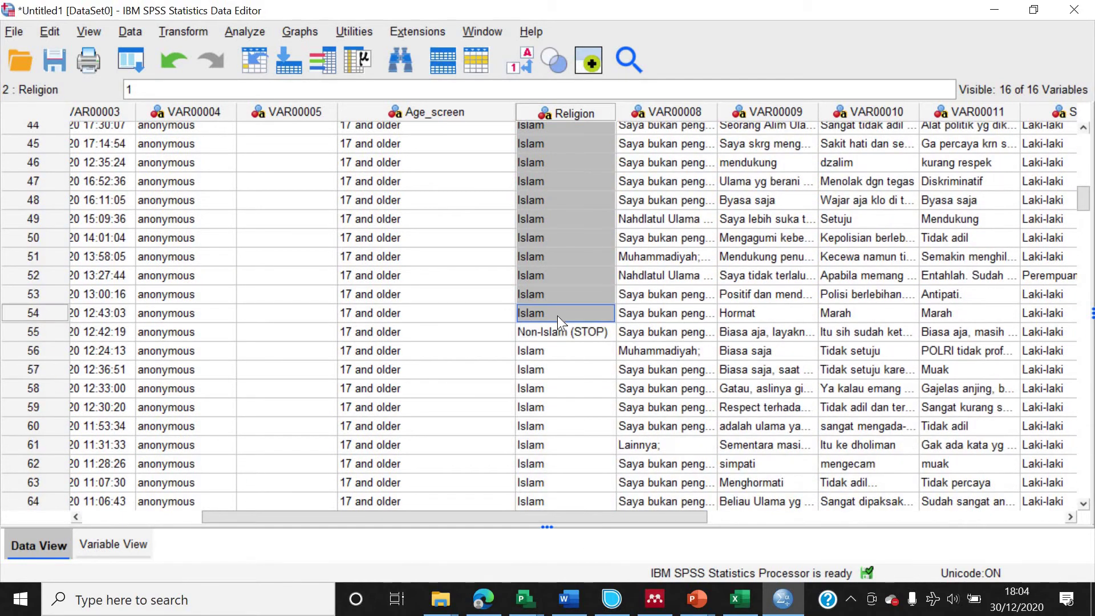
Recode Religion to the labelled value "Islam" for cases 56 through 136.
click(603, 351)
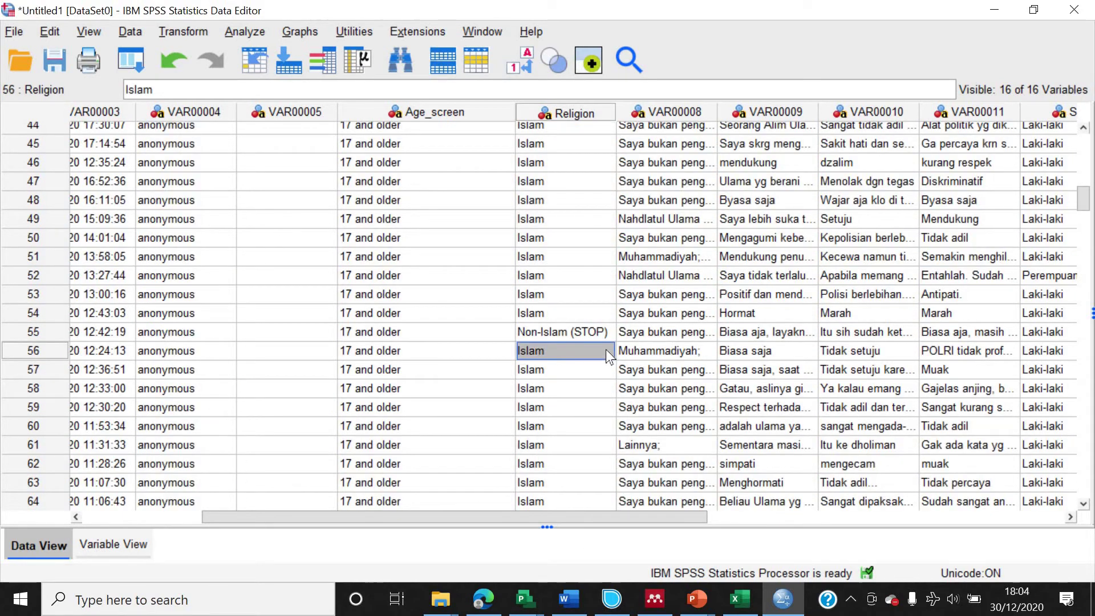
click(605, 350)
key(Return)
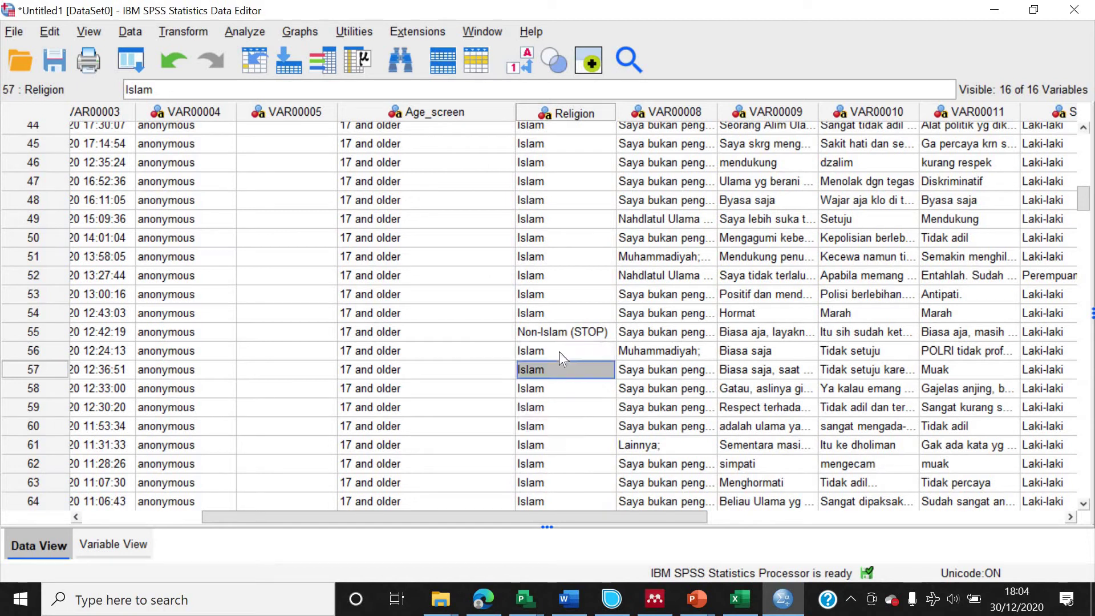
click(559, 351)
drag(576, 575, 556, 351)
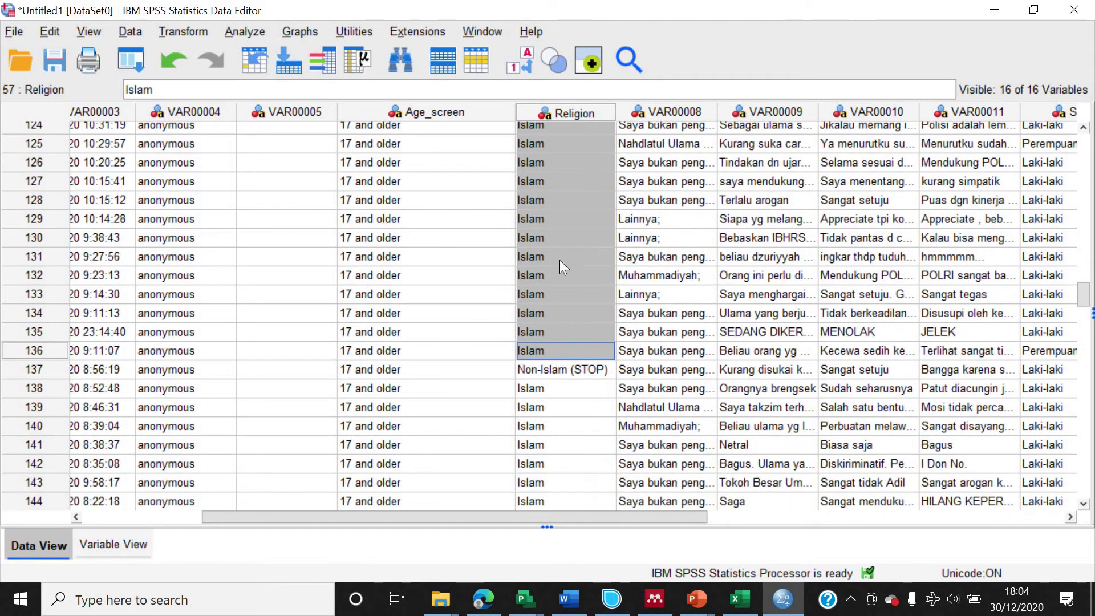
Sort the cases by Religion in descending order and discard the resulting output document without saving.
right_click(564, 112)
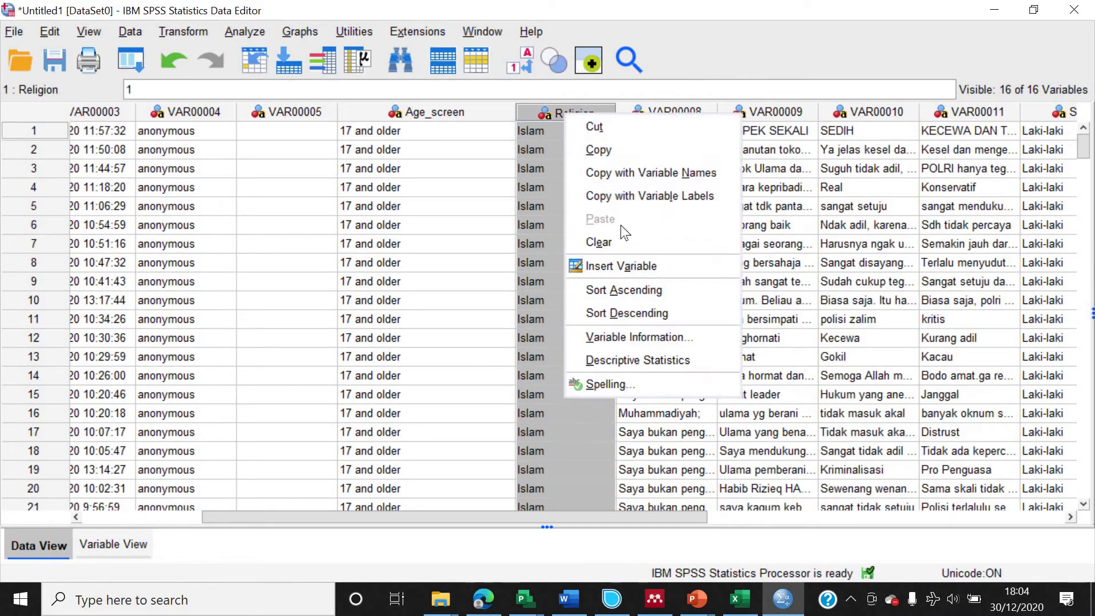
click(641, 312)
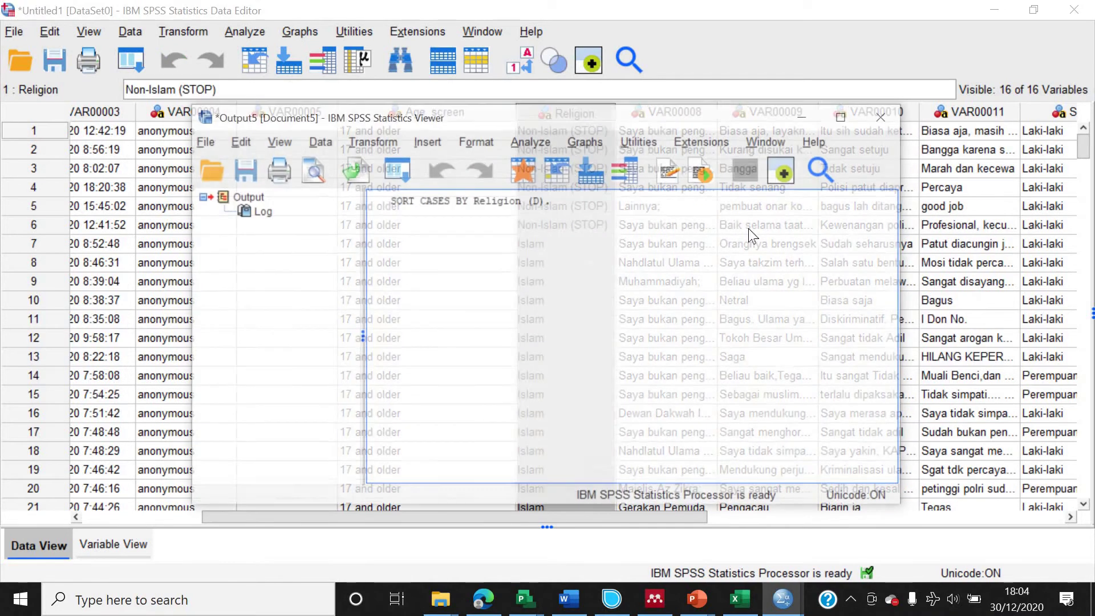
click(886, 117)
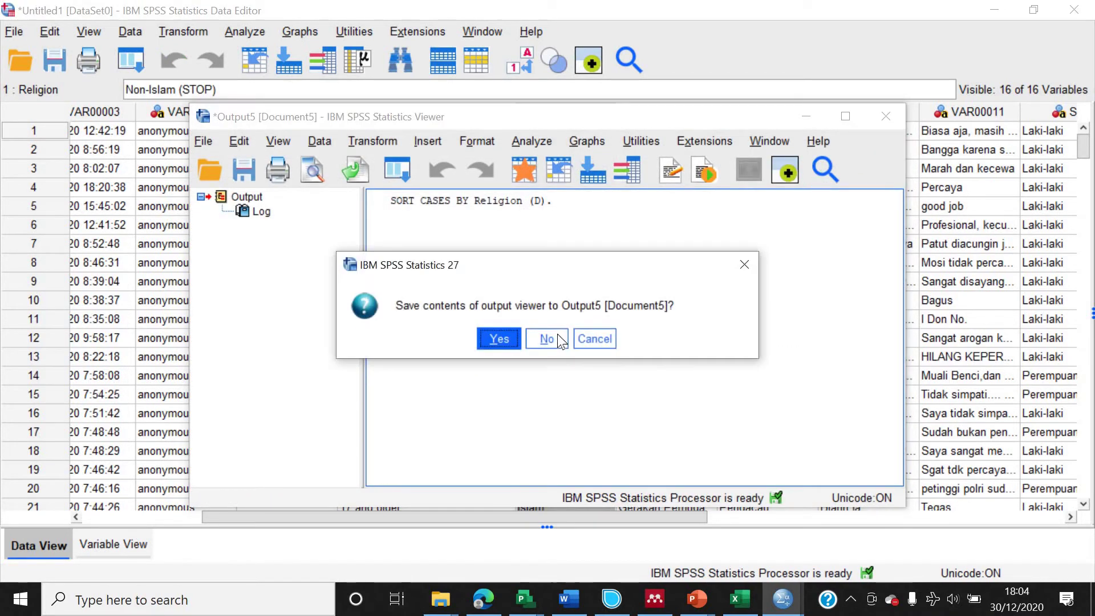
click(561, 340)
click(585, 261)
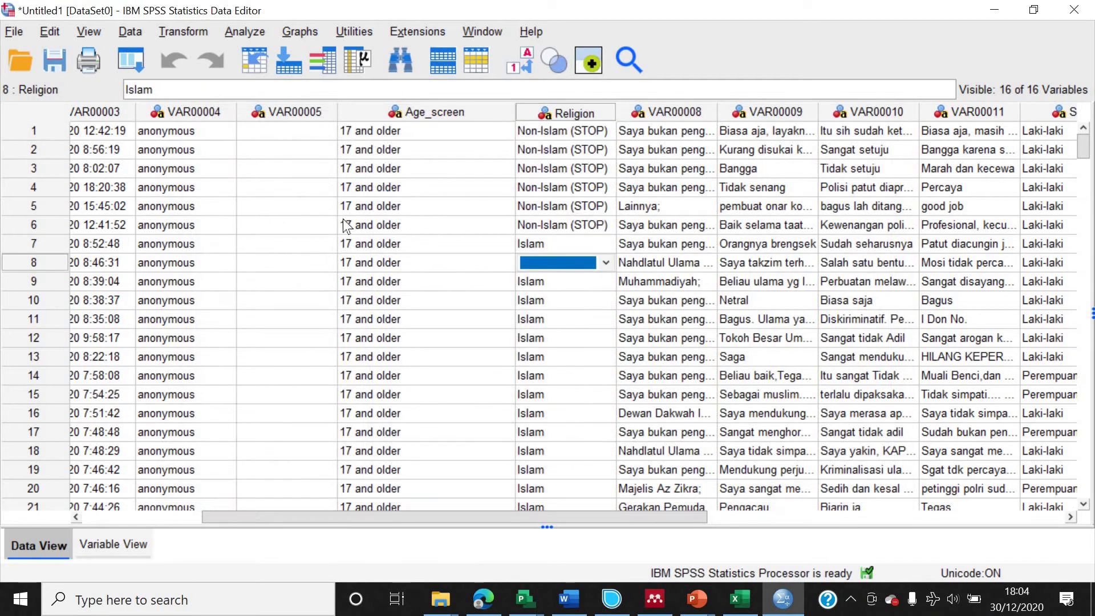
Delete cases 1 through 6, whose Religion is "Non-Islam (STOP)".
click(49, 226)
shift+click(27, 149)
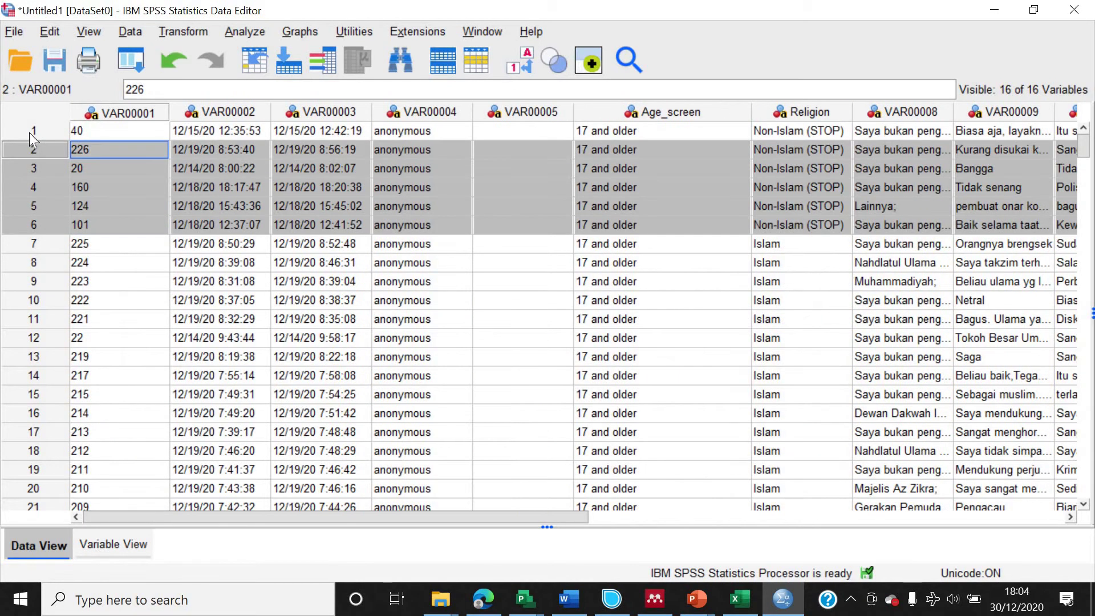
shift+click(29, 132)
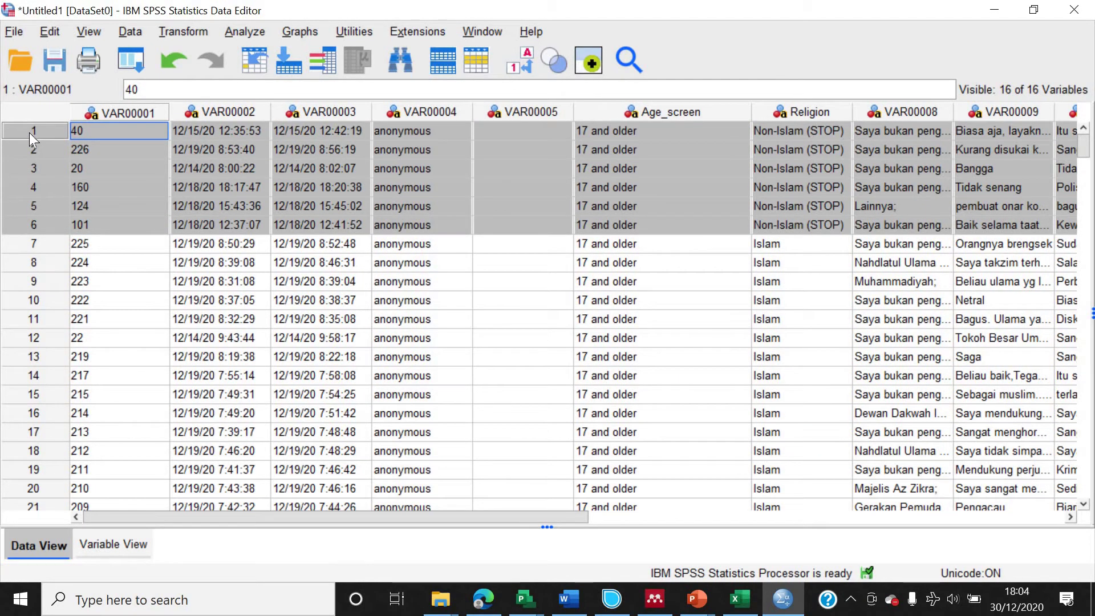
right_click(29, 132)
click(86, 210)
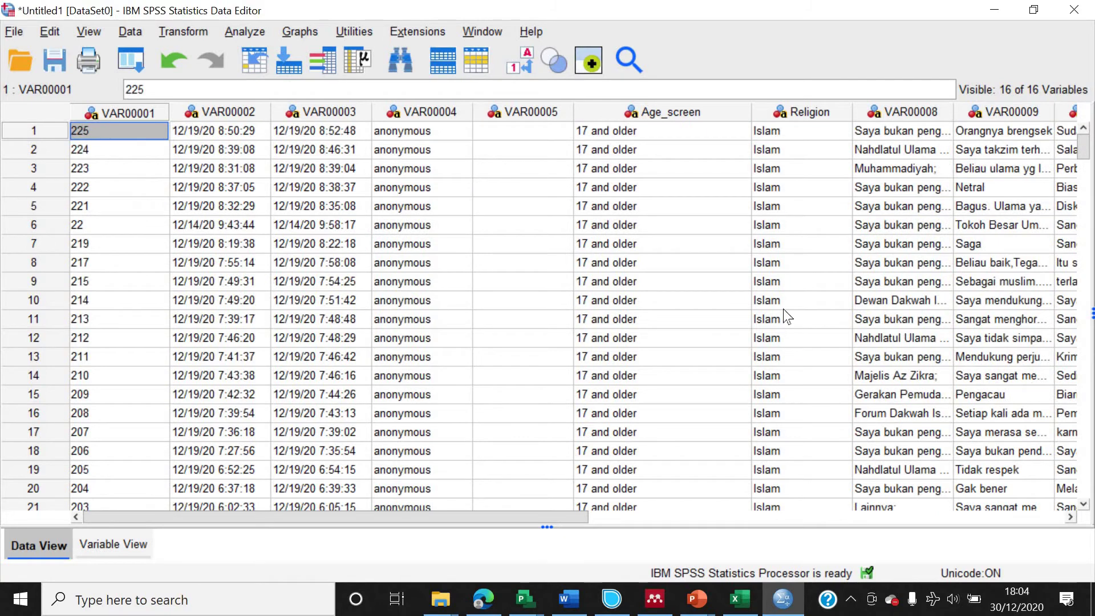
Narrow the Age_screen column and widen the Religion column in the case data.
scroll(782, 310, down, 6)
click(1084, 445)
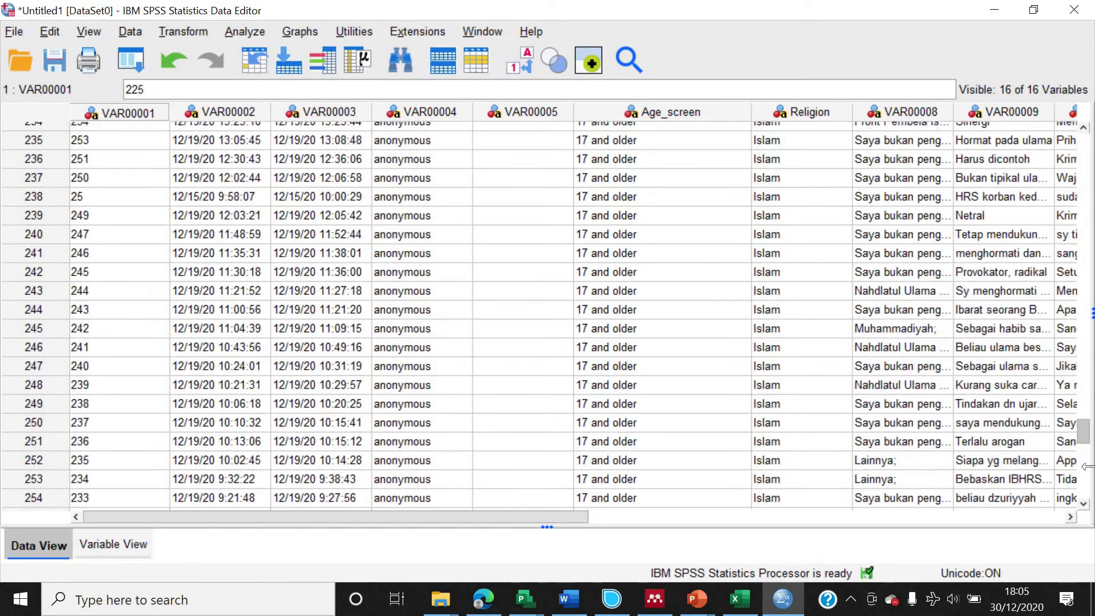
scroll(1087, 251, up, 6)
scroll(1087, 251, up, 20)
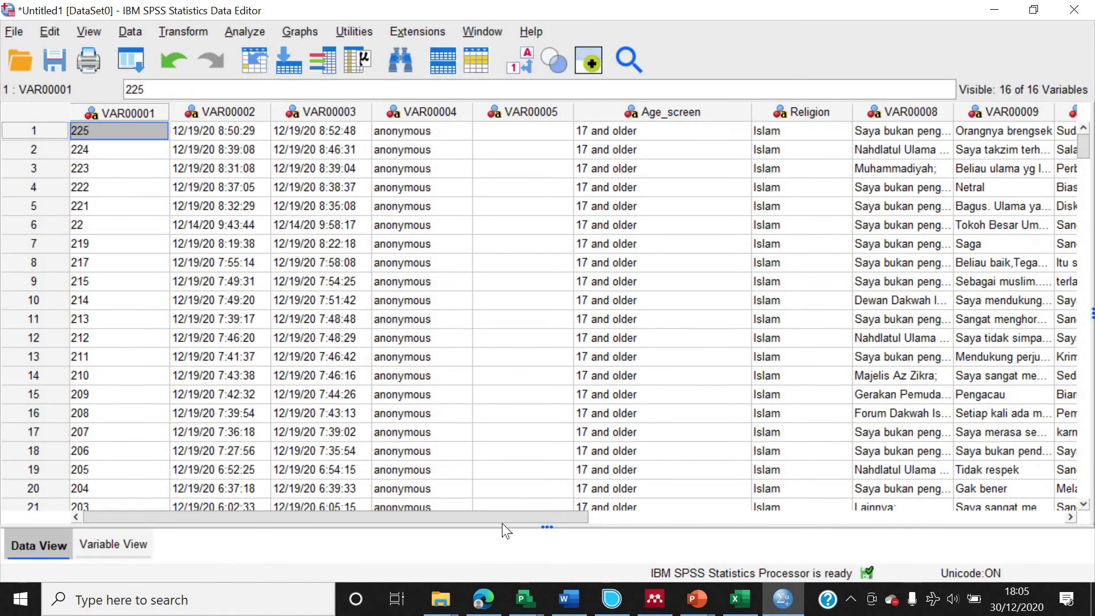
drag(580, 517, 793, 508)
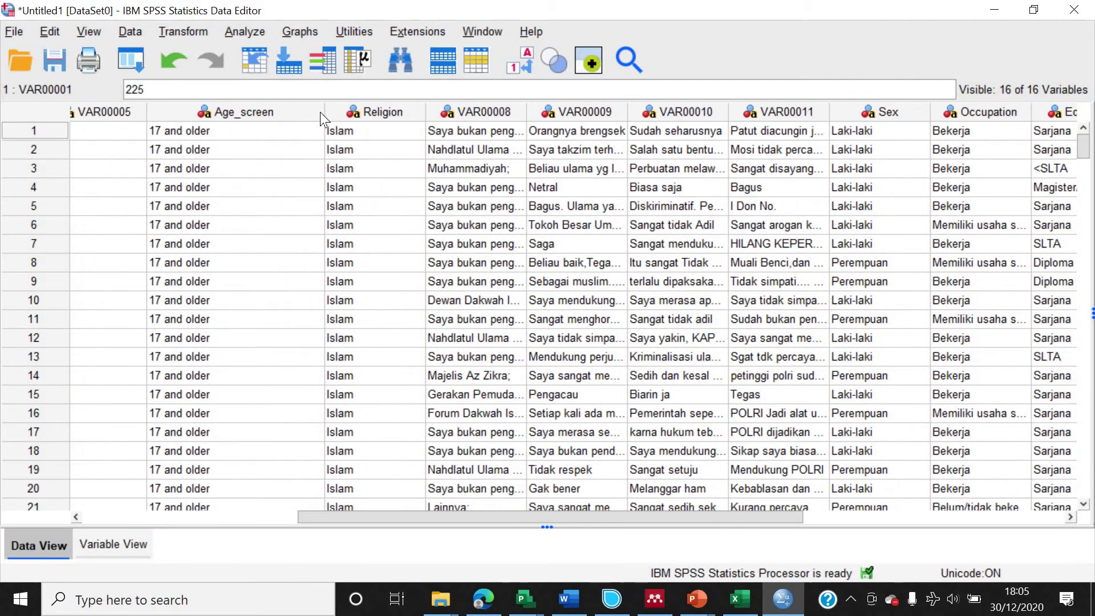
drag(256, 112, 239, 113)
click(302, 168)
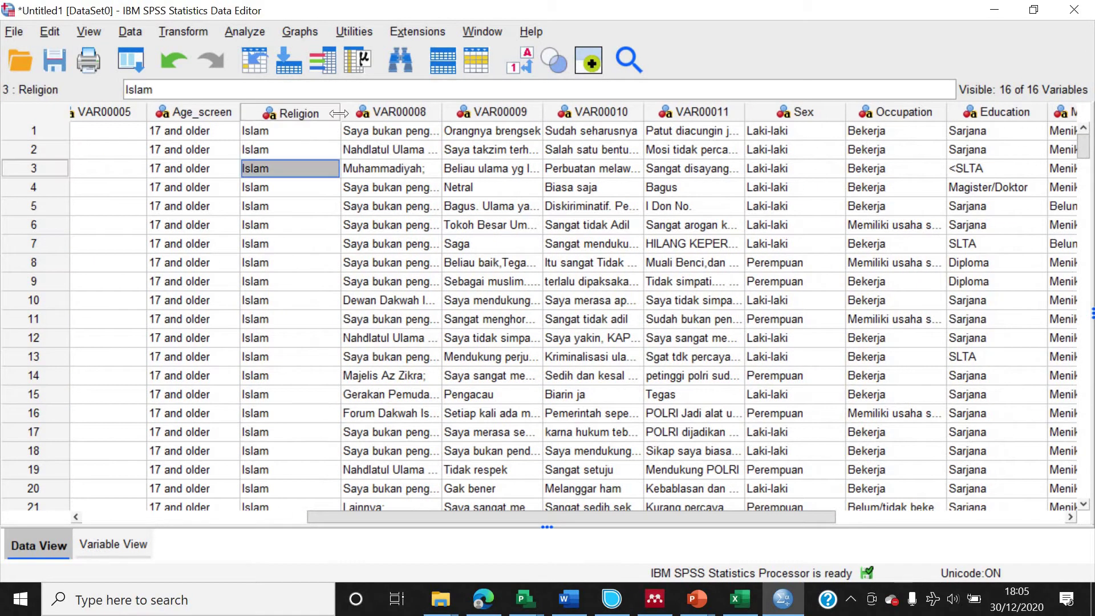
drag(341, 112, 387, 112)
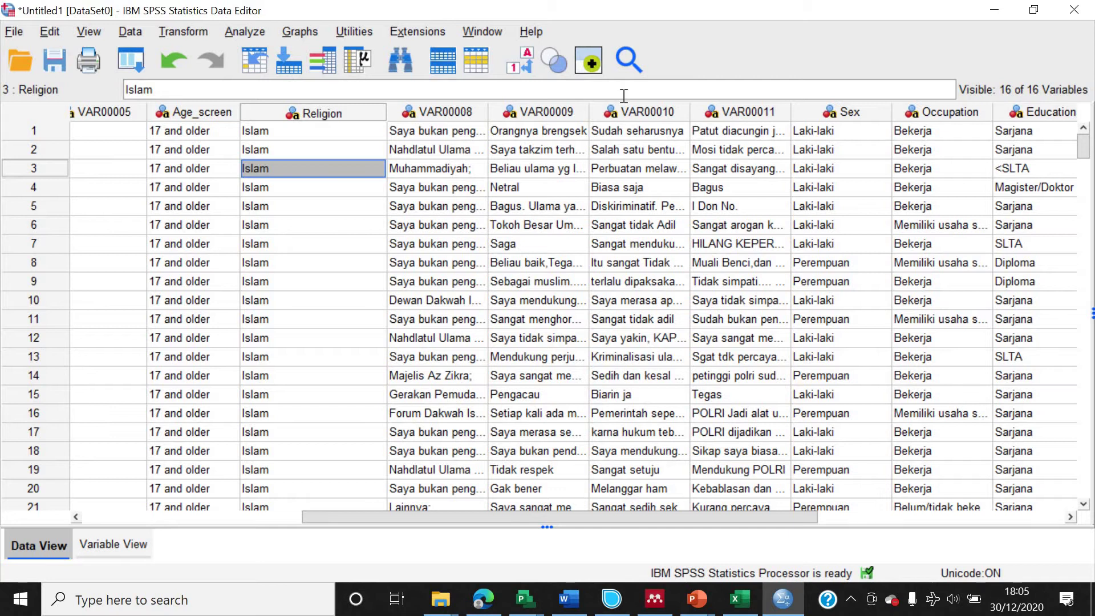
Sort the cases by Sex in ascending order and discard the resulting output document without saving.
drag(546, 513, 653, 519)
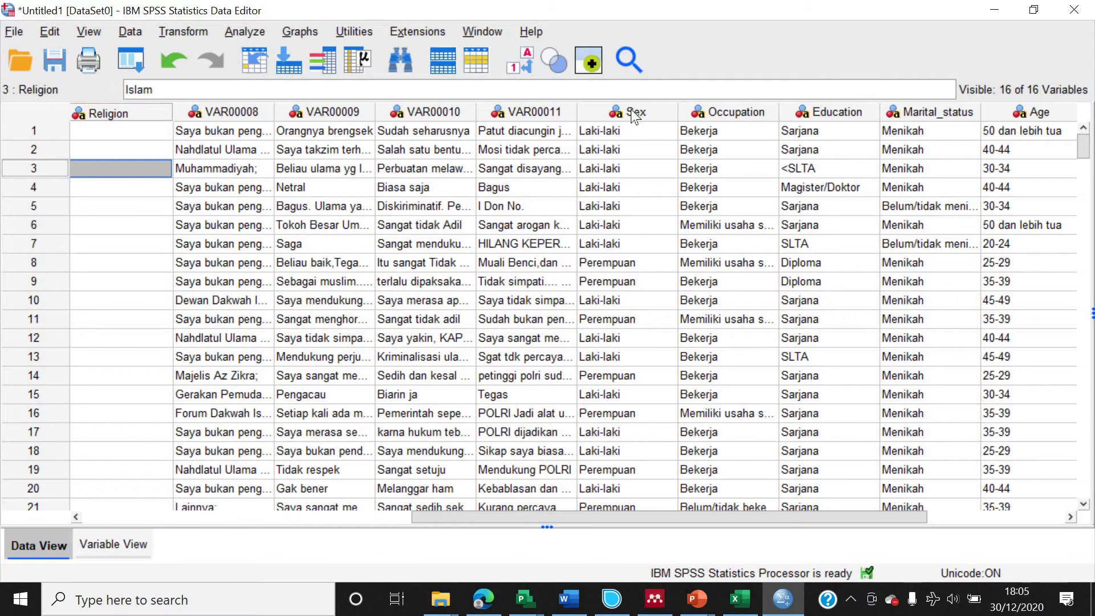
right_click(635, 116)
click(702, 284)
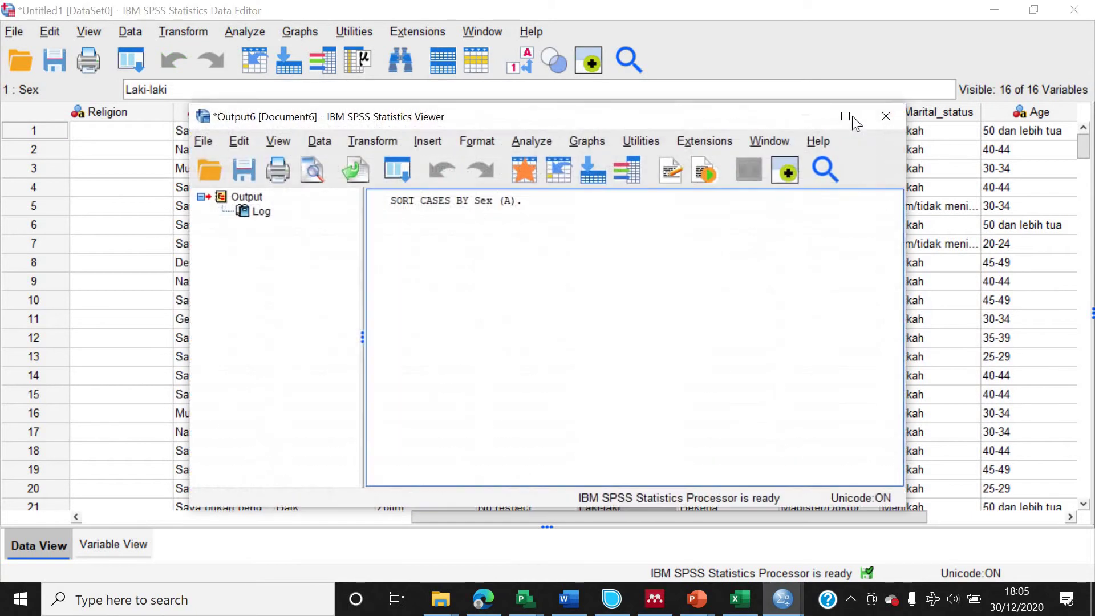
click(886, 116)
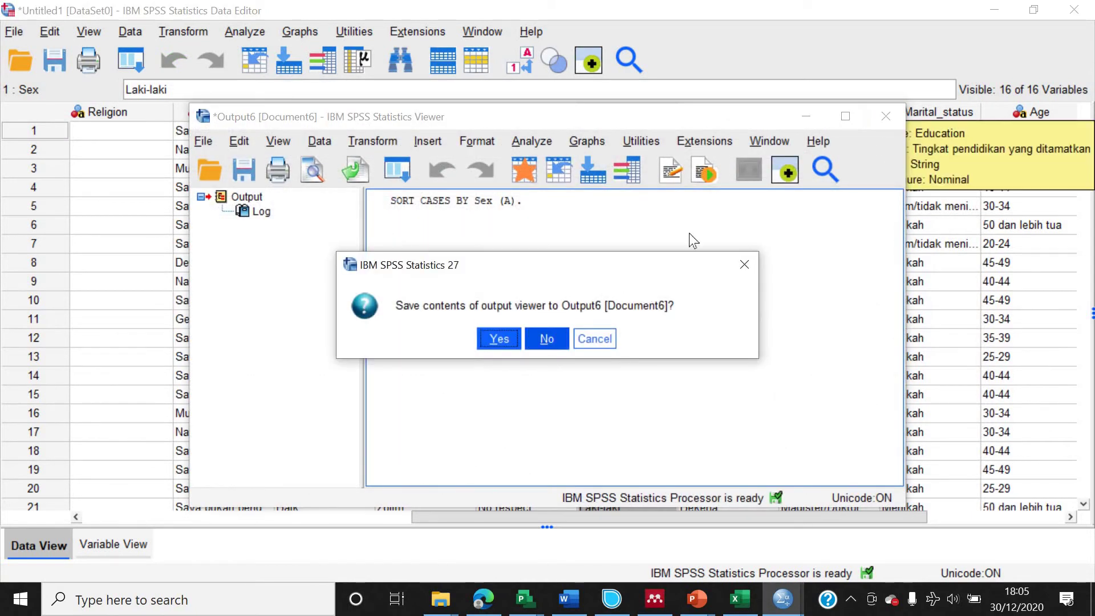
key(n)
double_click(670, 135)
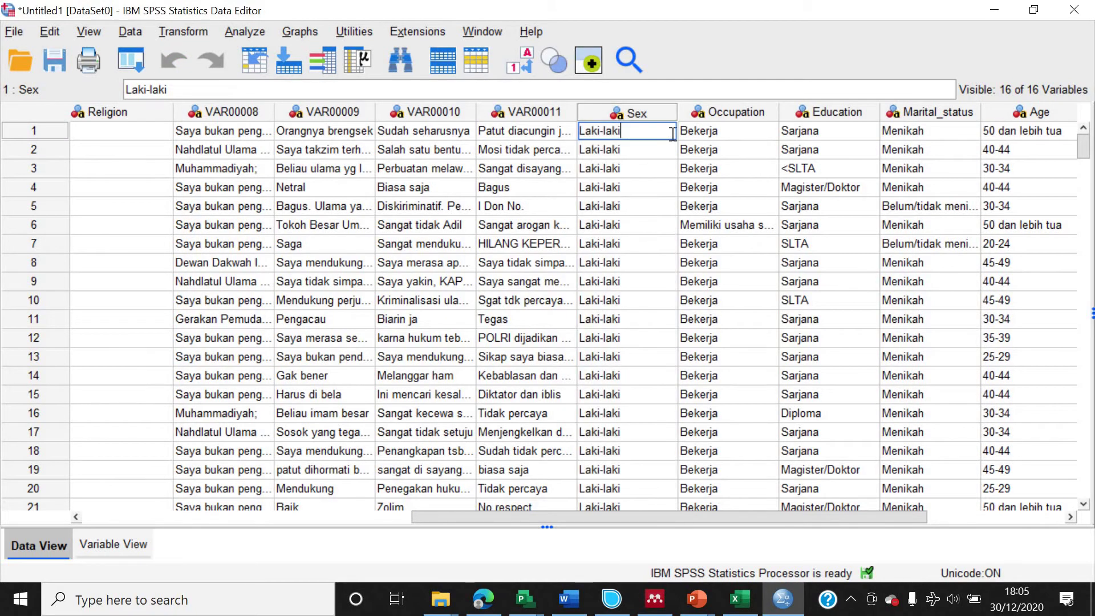
key(Escape)
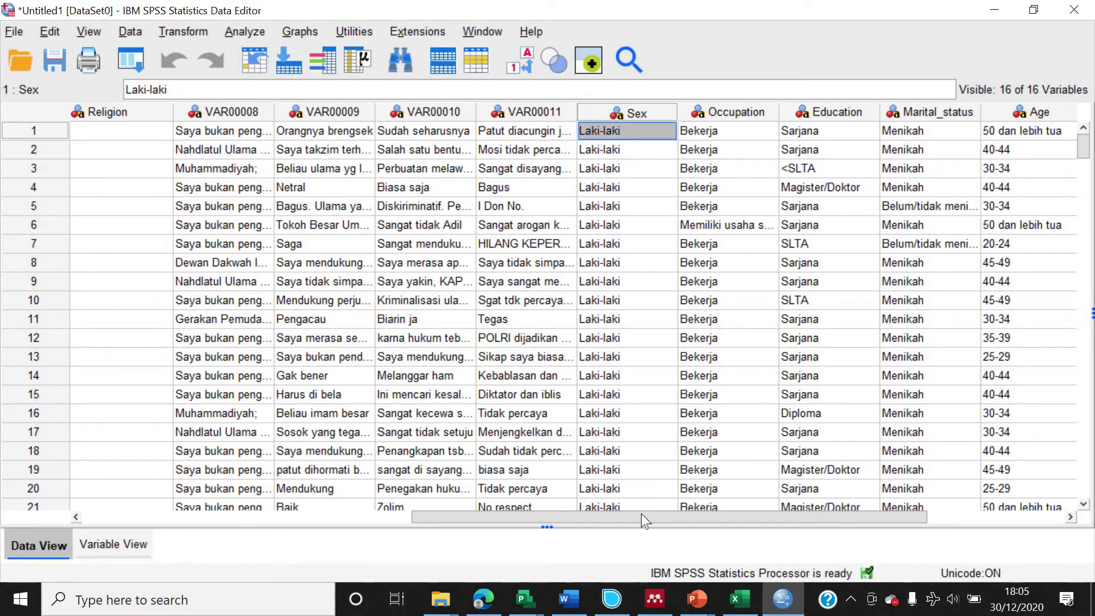
Display value labels instead of the numeric codes in the case data.
drag(641, 514, 563, 518)
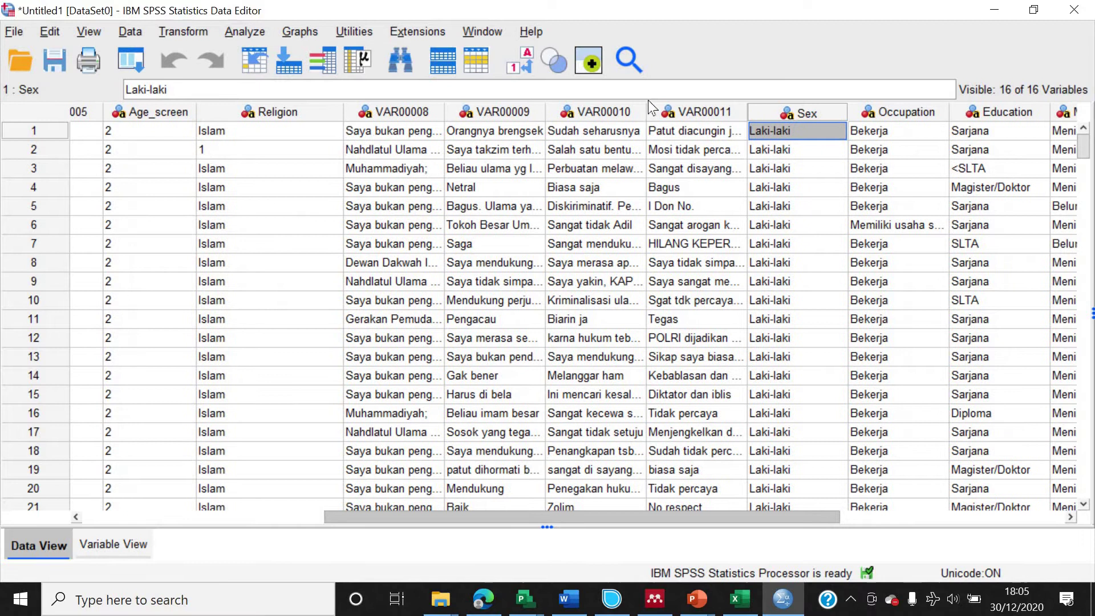
click(528, 57)
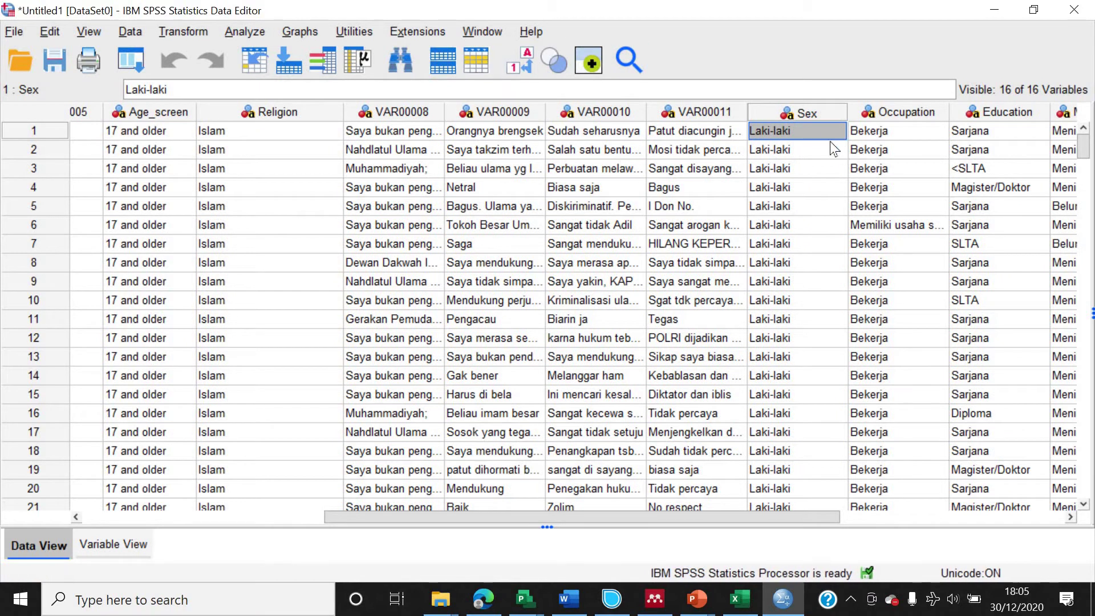
click(787, 187)
Define the value labels 1 = "Laki-laki" and 2 = "Perempuan" for the variable Sex.
click(137, 539)
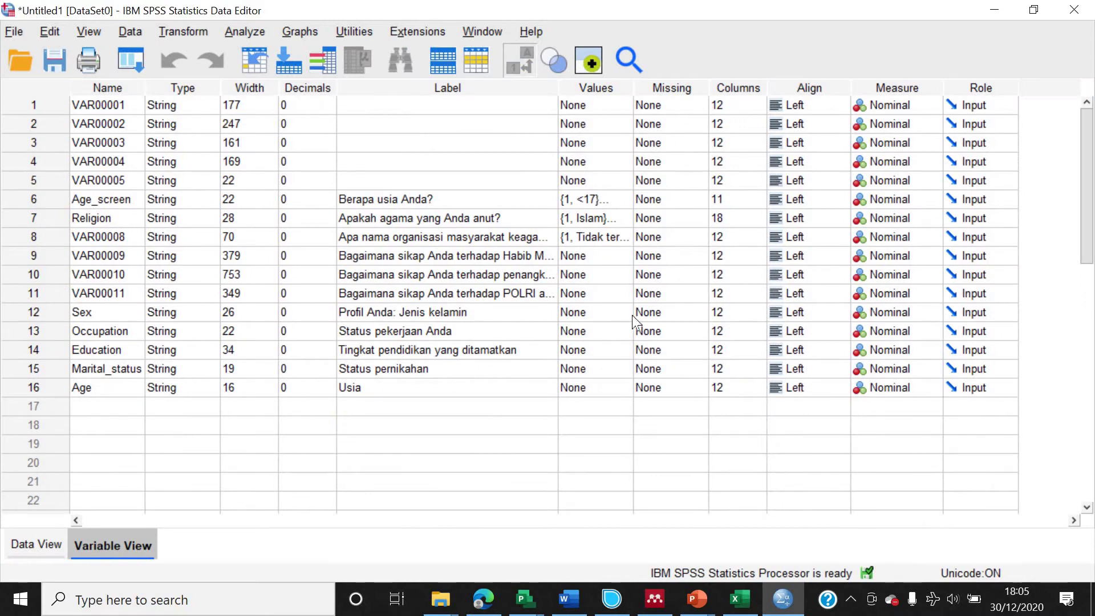
click(625, 313)
click(625, 314)
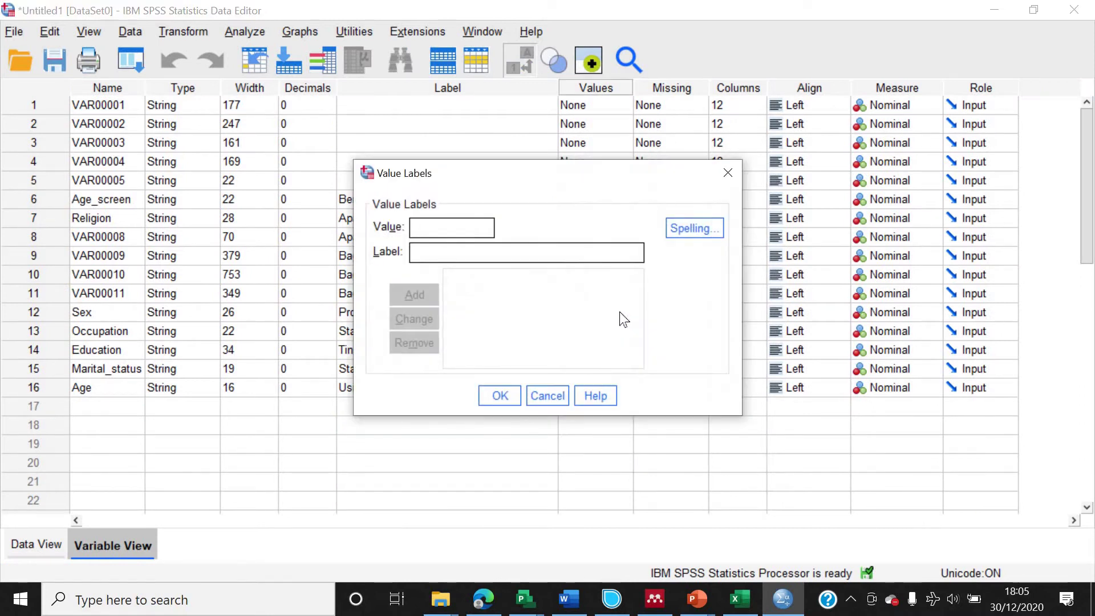
text(1Laki-laki)
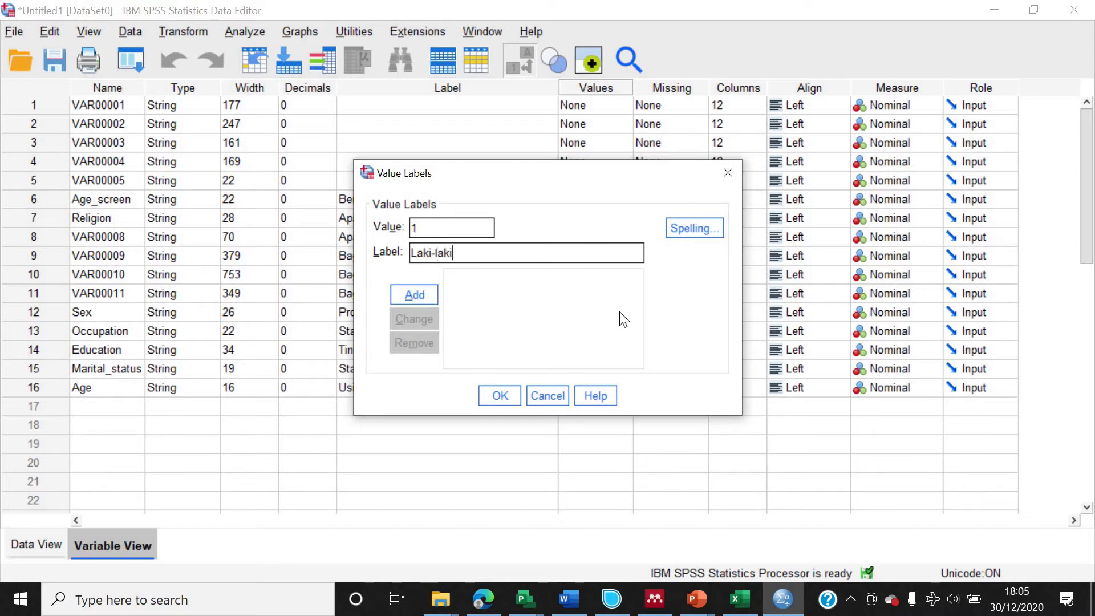
key(Return)
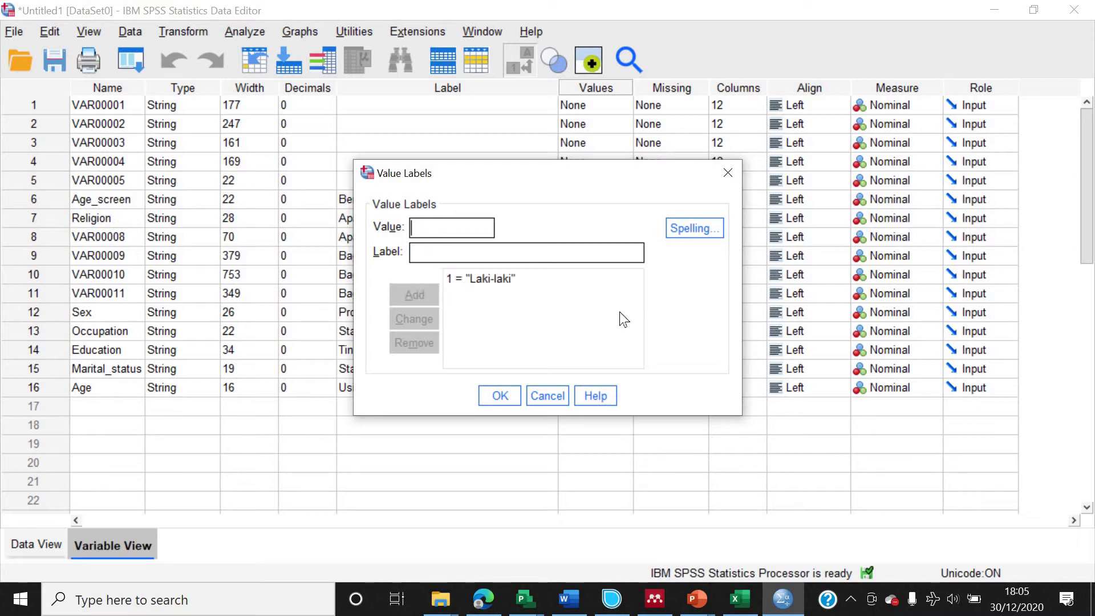
text(2)
key(Tab)
text(Perempuan)
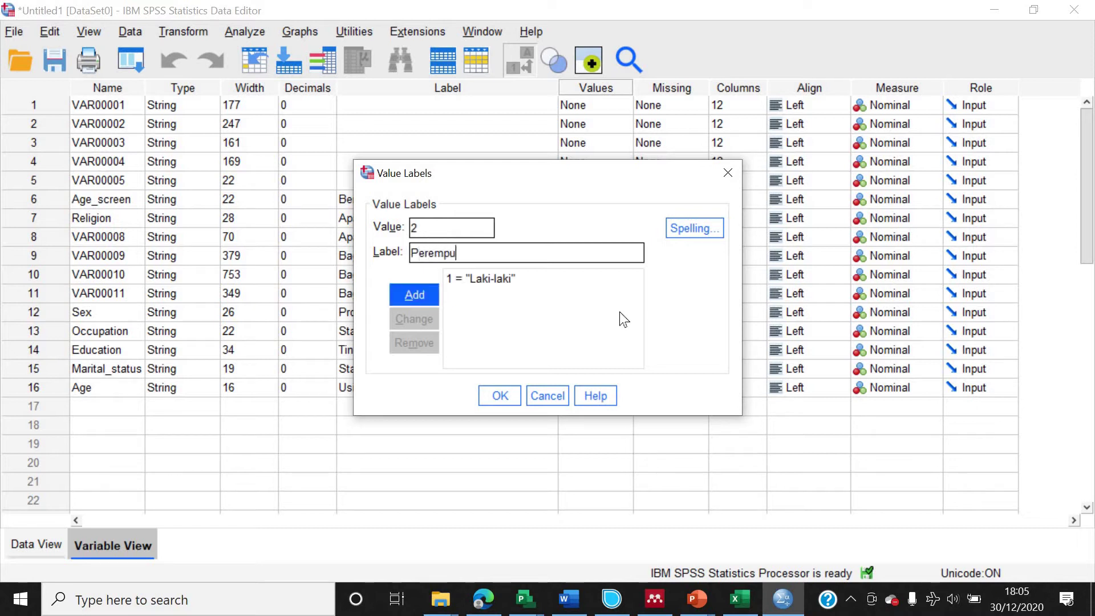
click(424, 297)
click(499, 395)
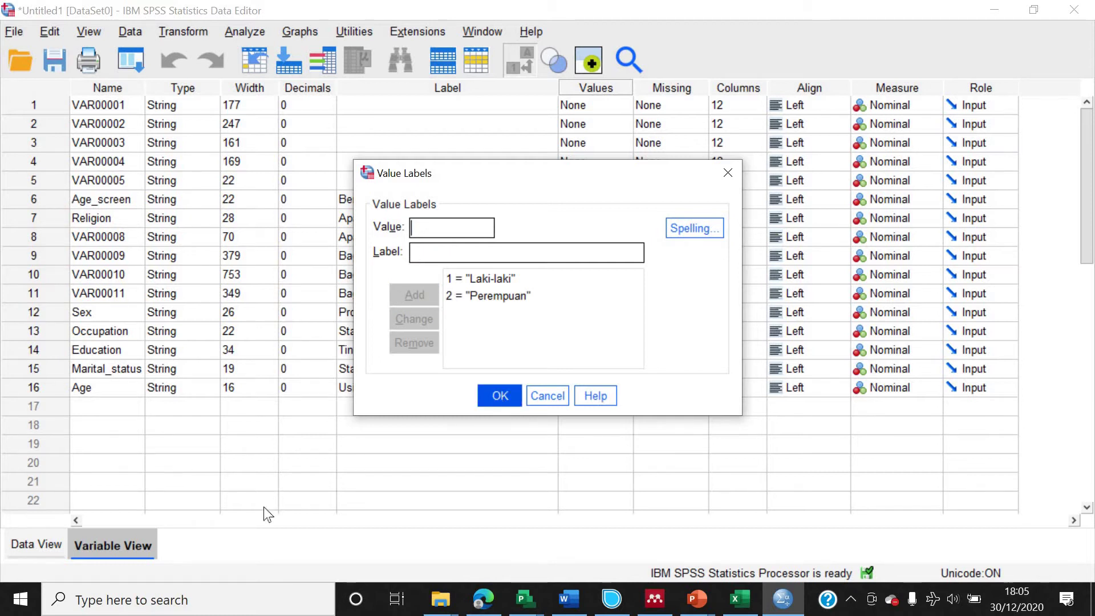
Set Sex to the labelled value Laki-laki in case 1 and apply it to the remaining Laki-laki cases down to row 221.
key(ctrl+t)
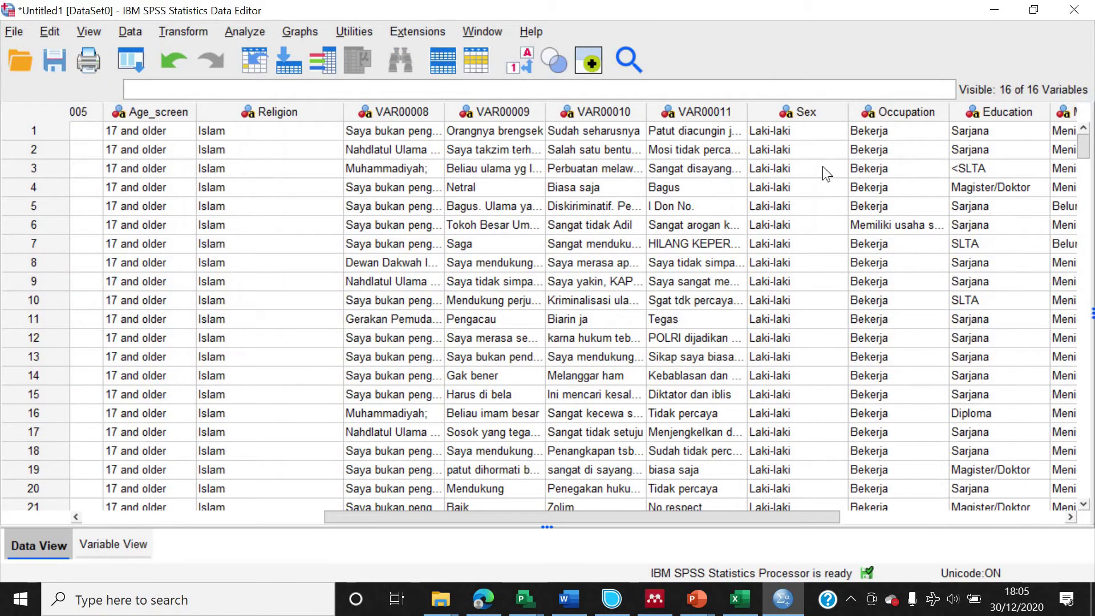
click(837, 135)
click(832, 136)
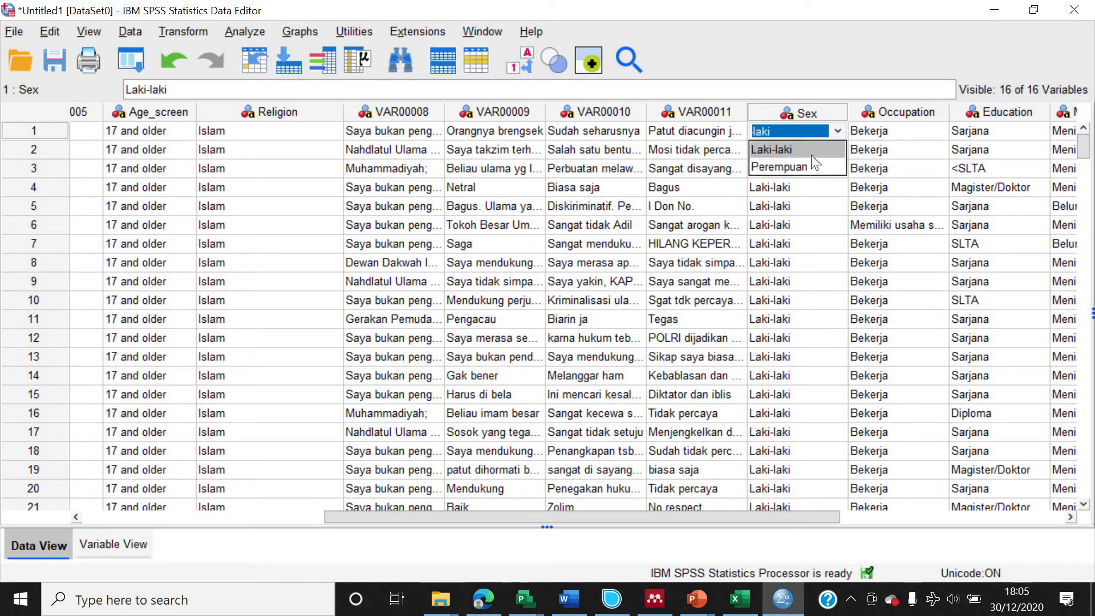
click(798, 149)
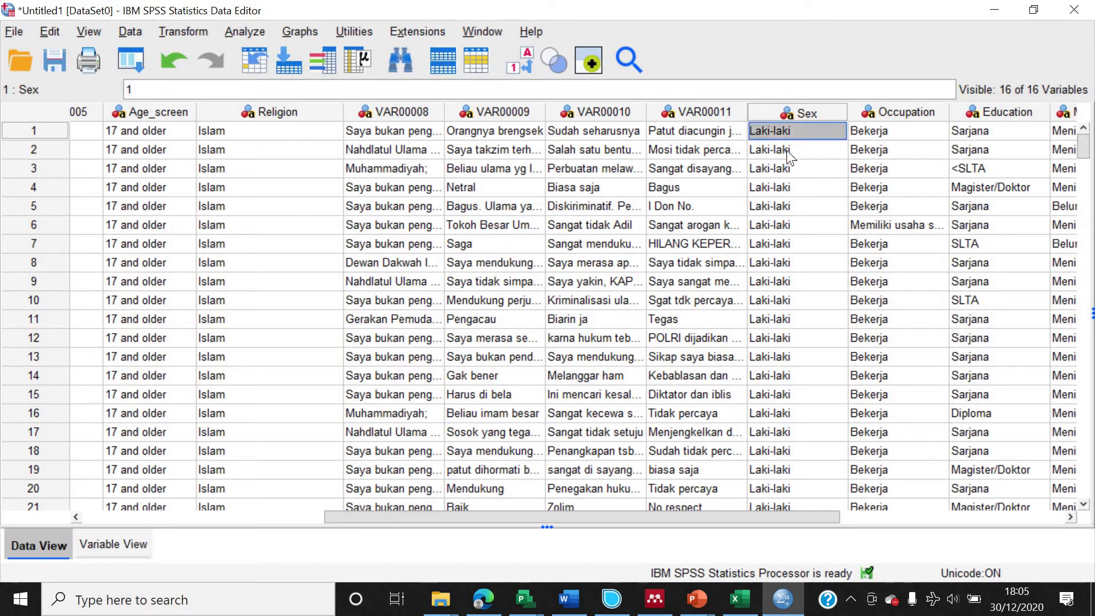
drag(786, 150, 815, 149)
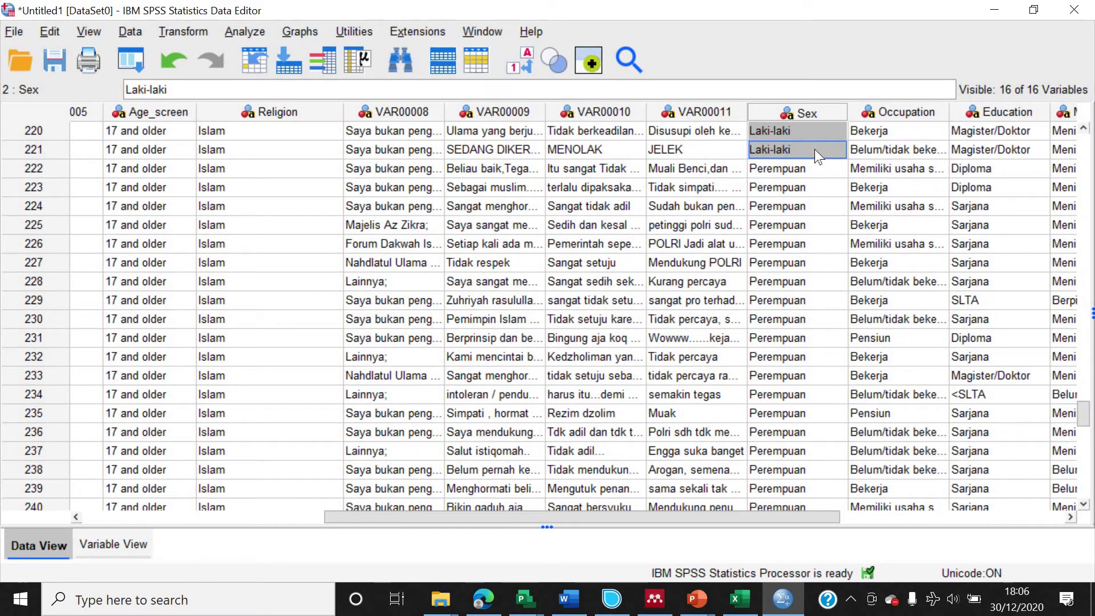
Set Sex to the labelled value Perempuan in case 222 and apply it to the remaining cases down to row 259.
click(841, 172)
click(841, 171)
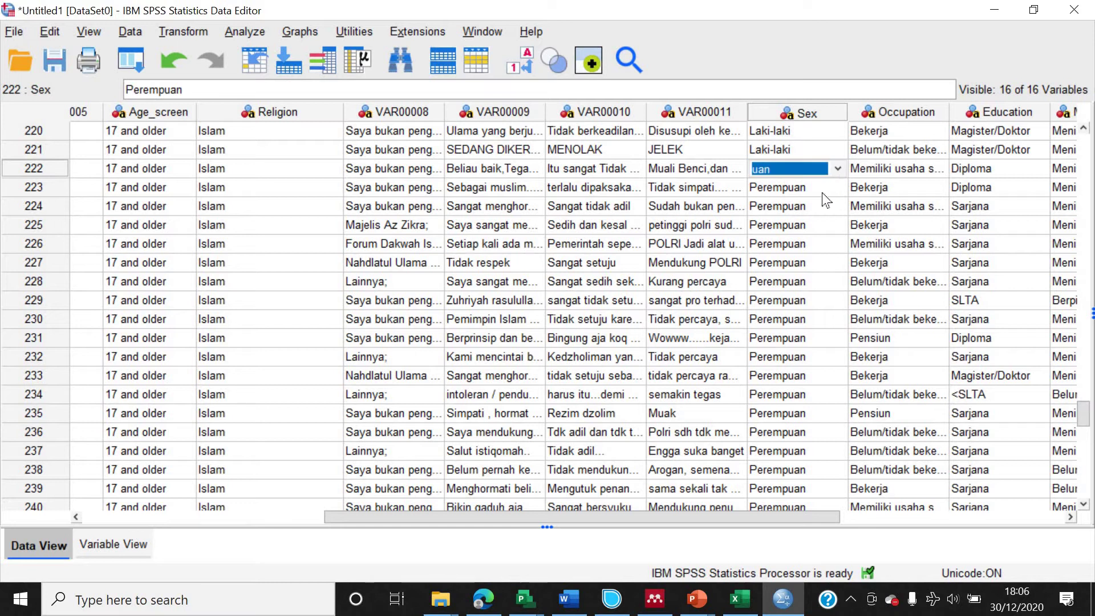
click(820, 199)
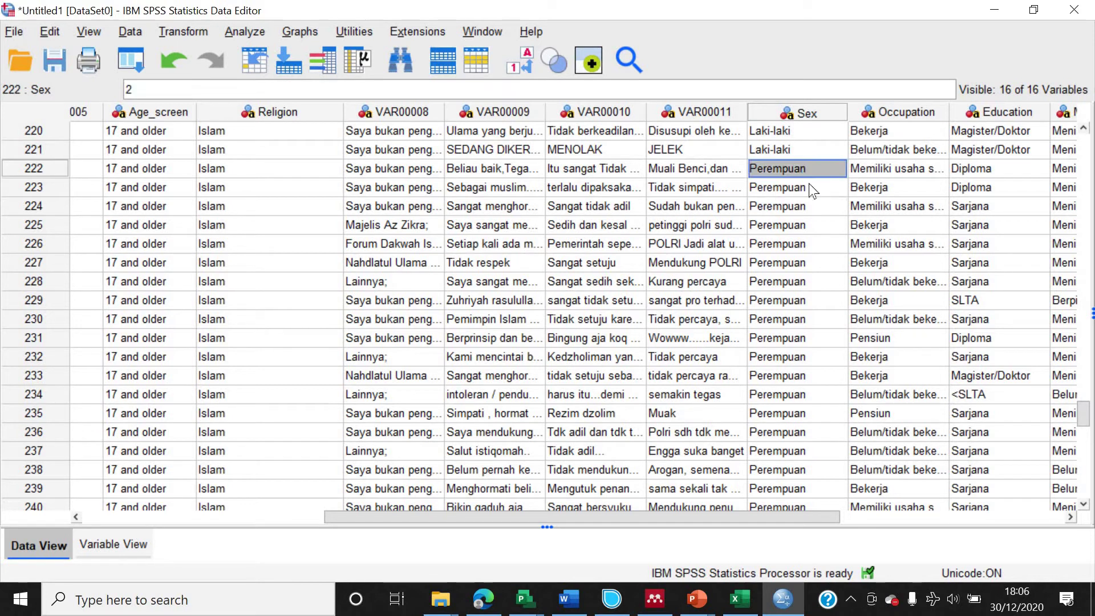
drag(819, 485, 827, 542)
drag(796, 329, 791, 348)
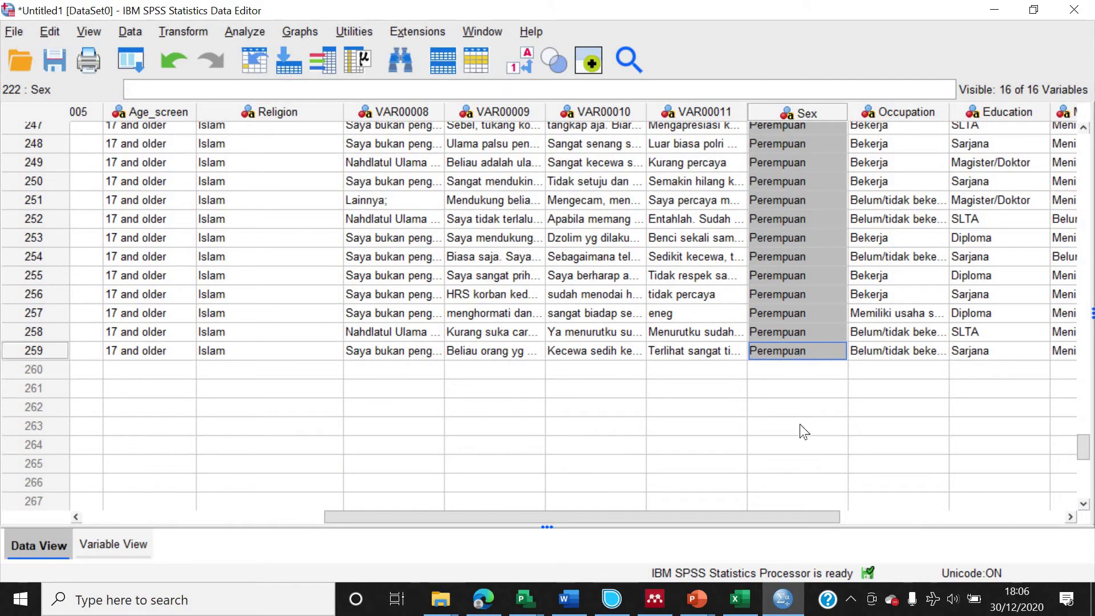
Check the numeric codes behind the recoded variables, return to displaying value labels, and look over the remaining demographic columns.
click(528, 63)
click(521, 60)
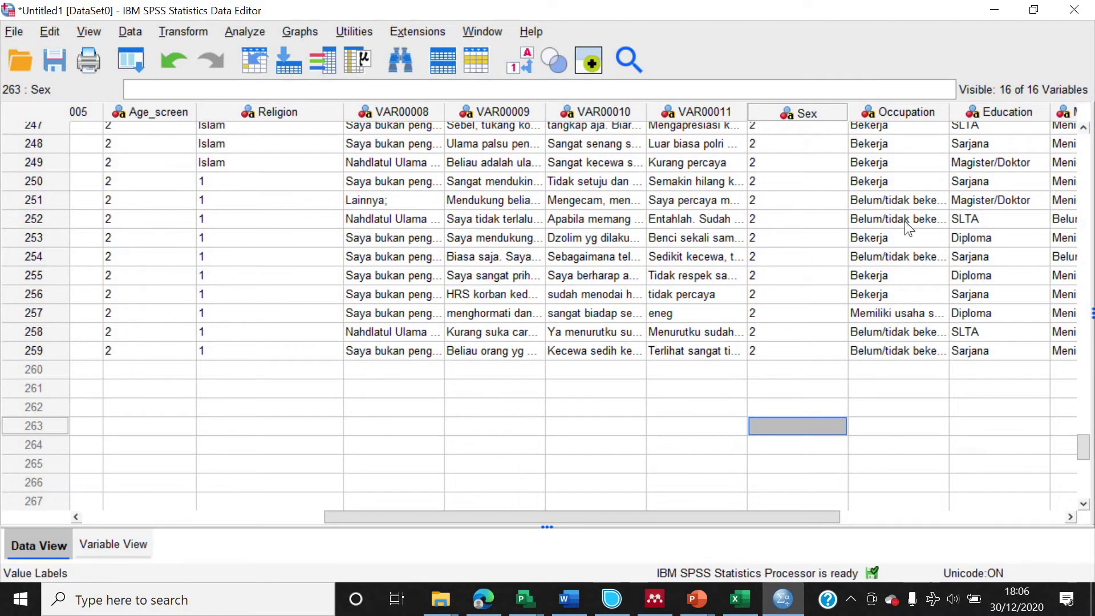
drag(738, 515, 861, 529)
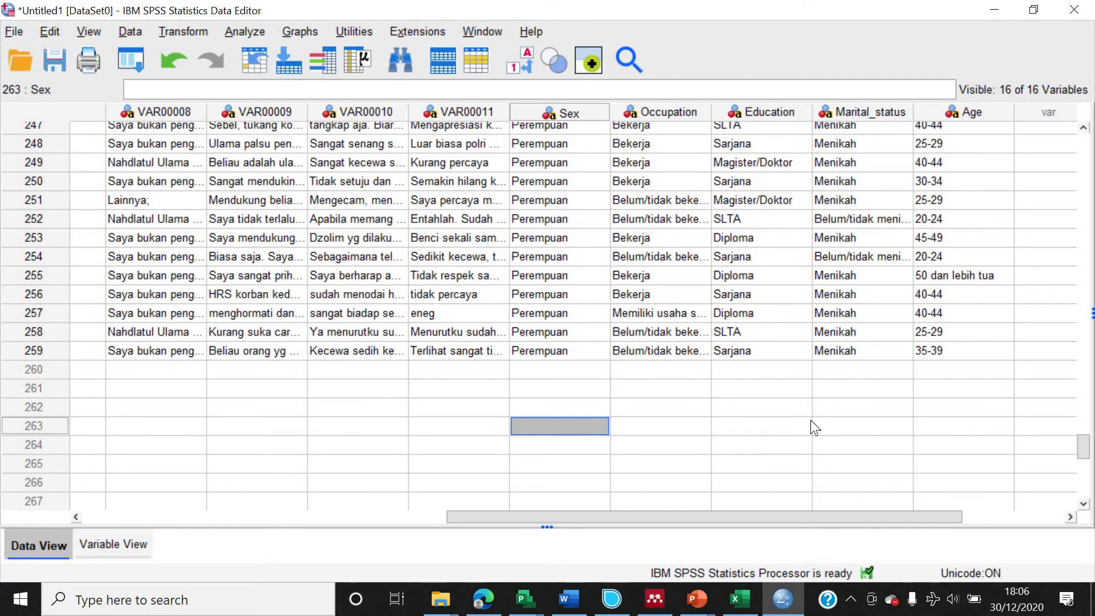
scroll(810, 420, up, 8)
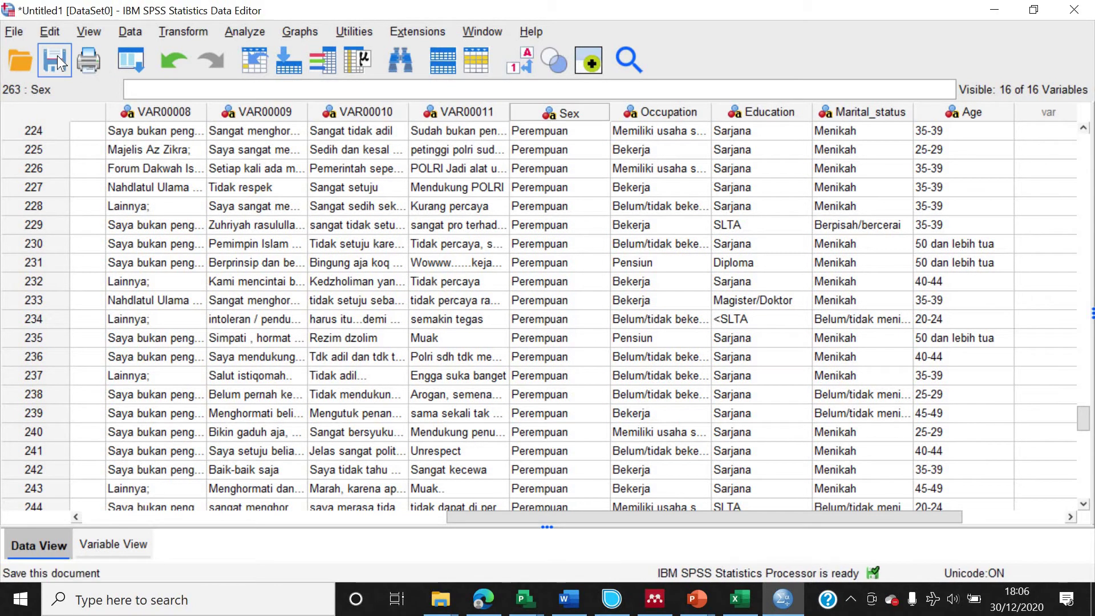
Start saving the dataset under a new name and go to the folder 2020 MOVED IN > 02 PENELITIAN > 2021 RESEARCH.
click(19, 29)
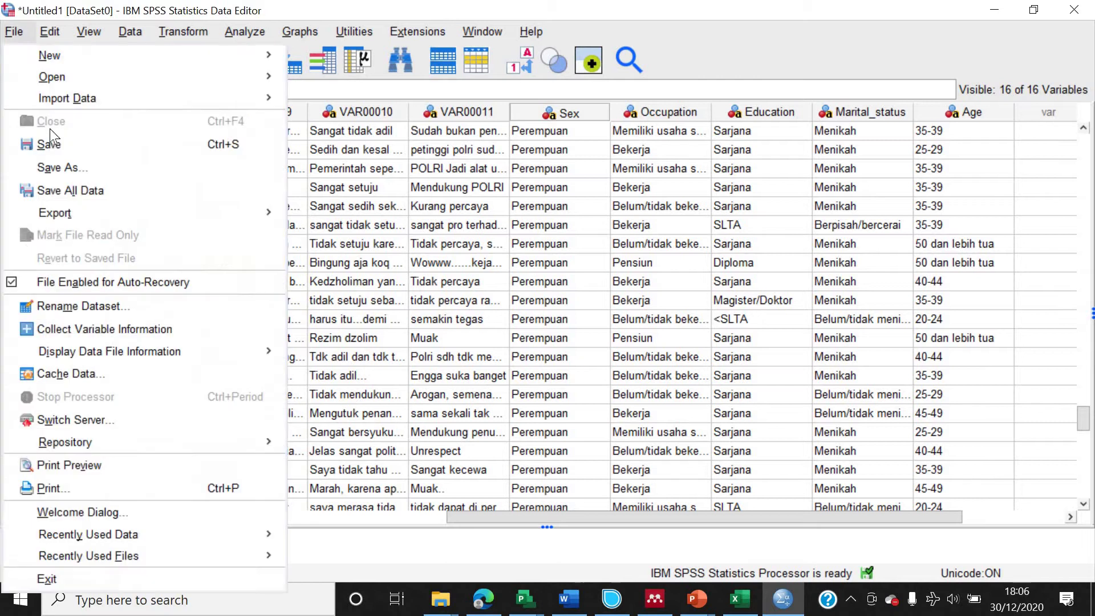
click(97, 169)
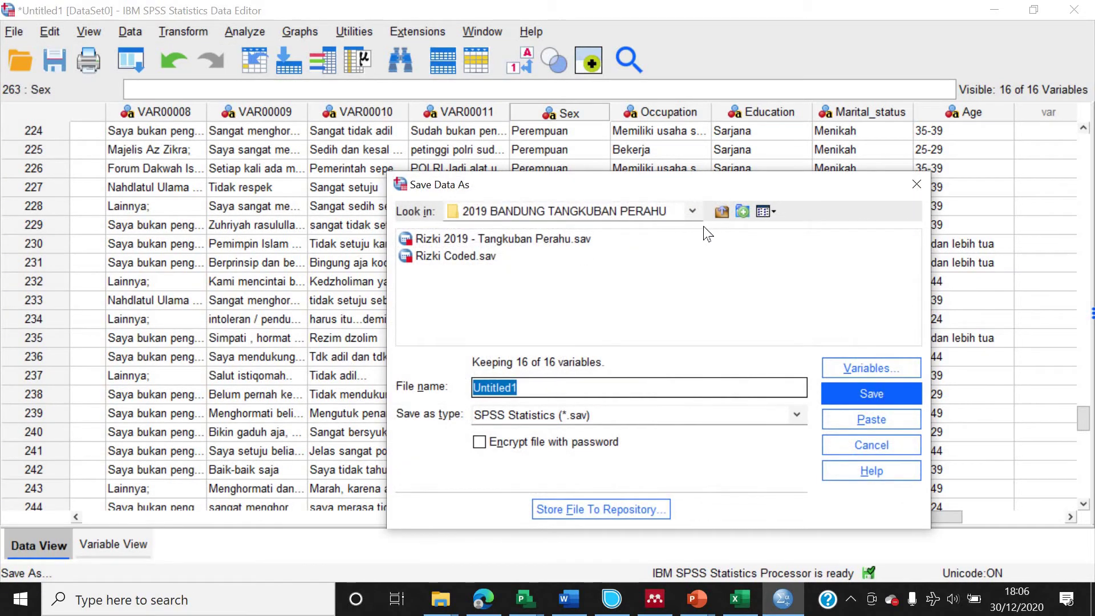
click(718, 213)
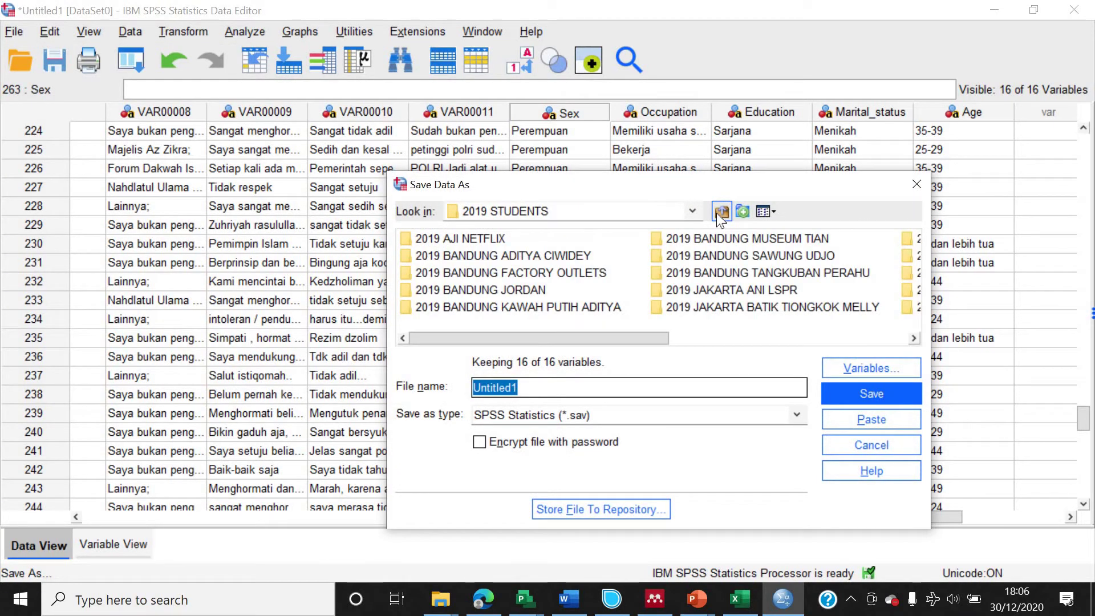
click(721, 213)
click(717, 212)
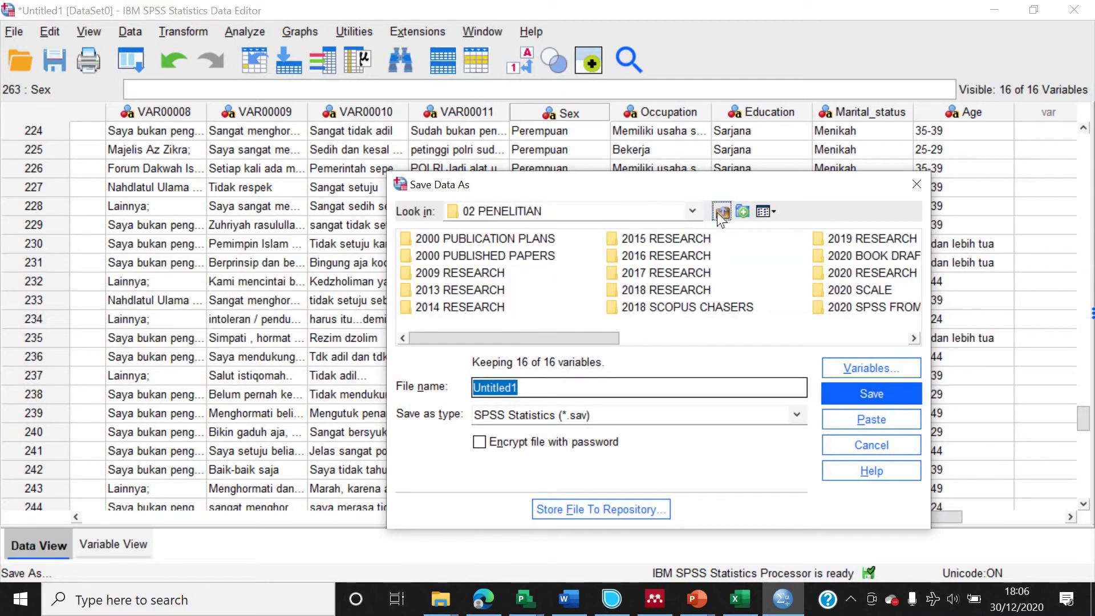
click(718, 212)
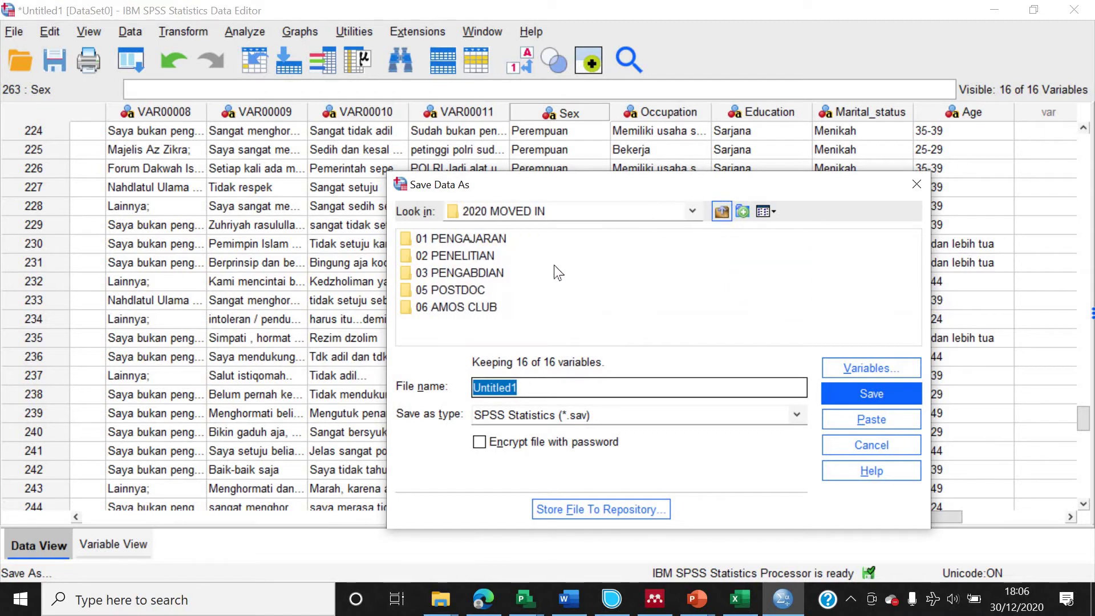
click(483, 255)
click(840, 392)
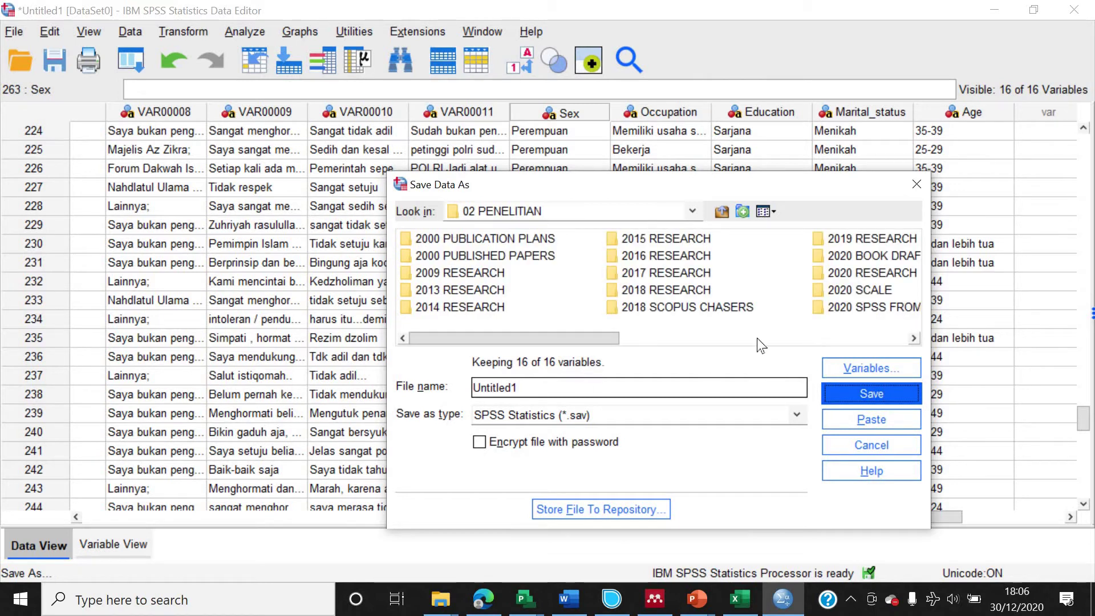
drag(611, 337, 726, 338)
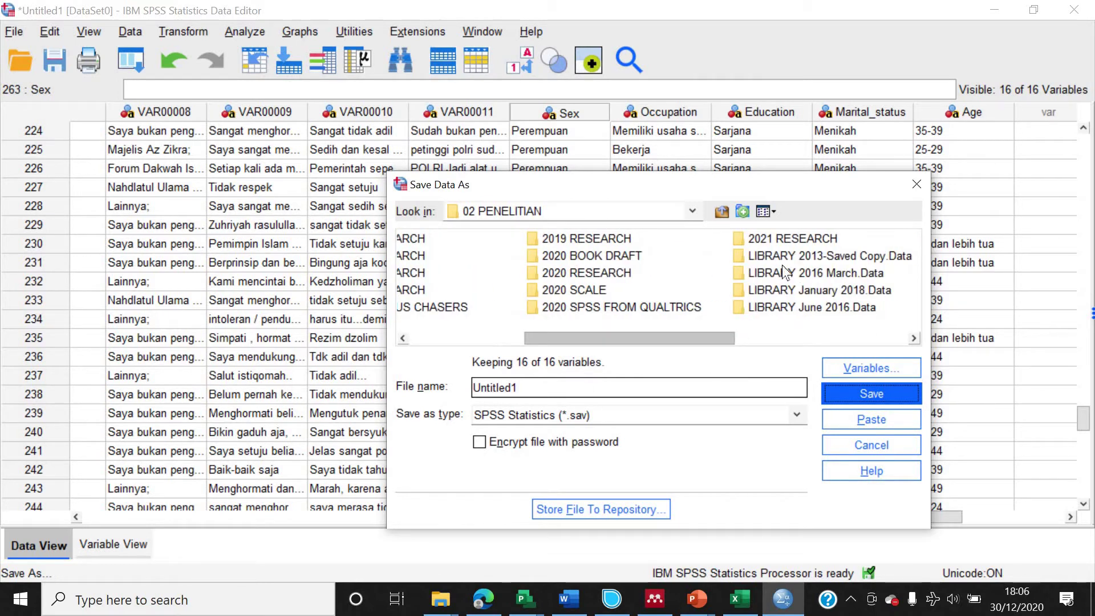
click(783, 239)
click(869, 393)
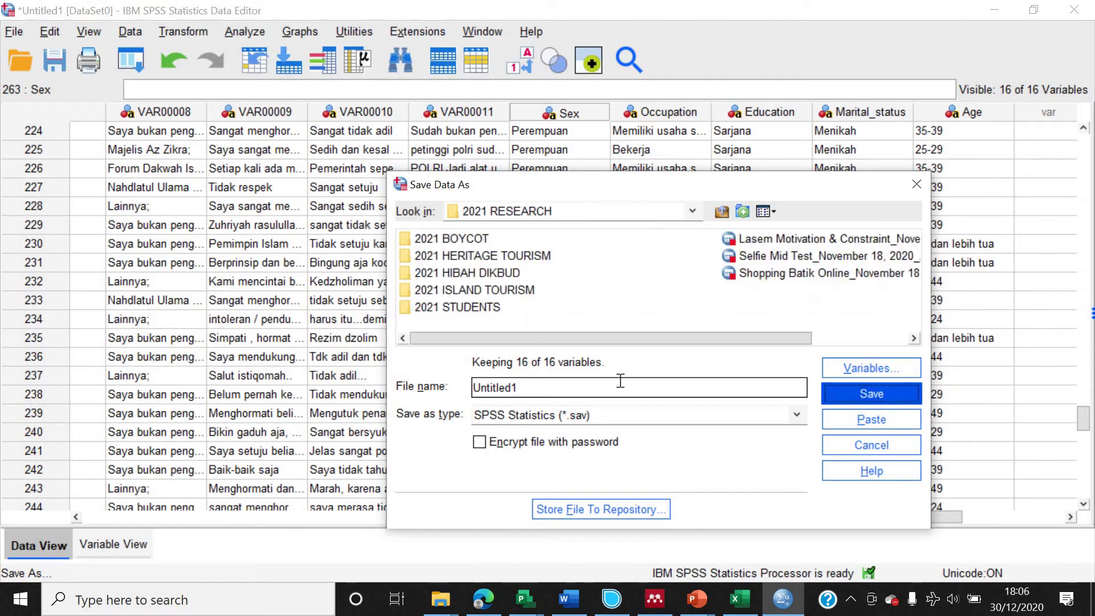
Save the dataset as "2021 HRS" in SPSS Statistics format and discard the resulting output document without saving.
click(613, 386)
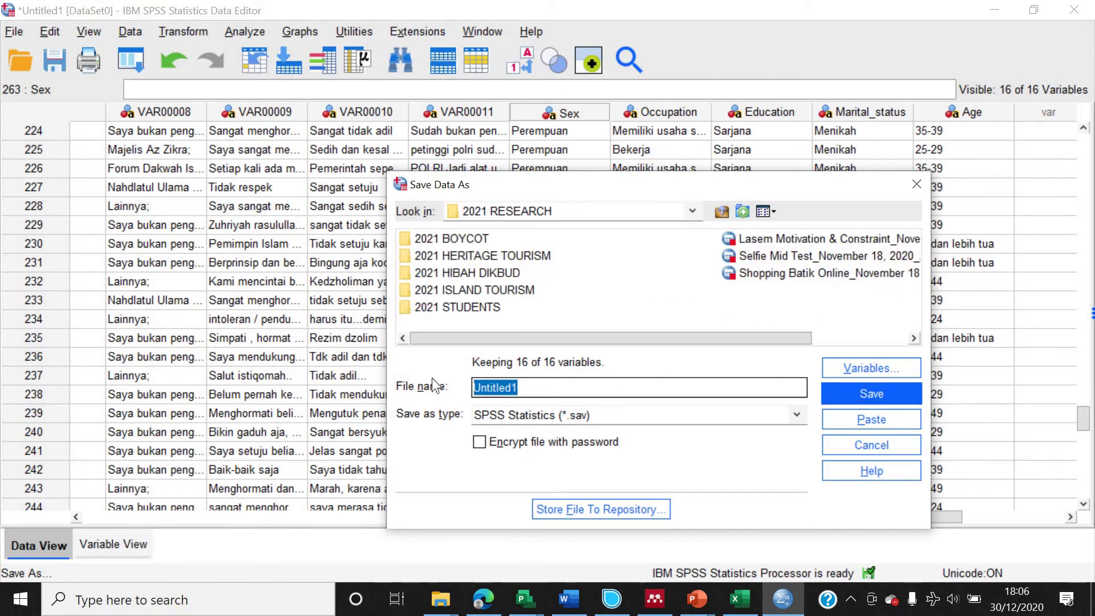
text(2021)
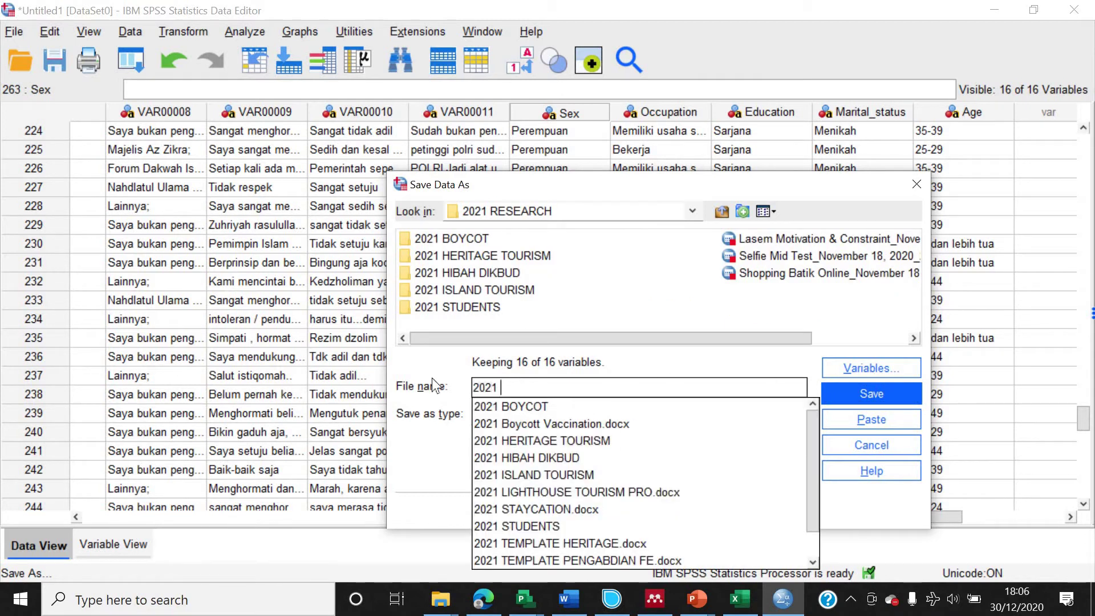
text( H)
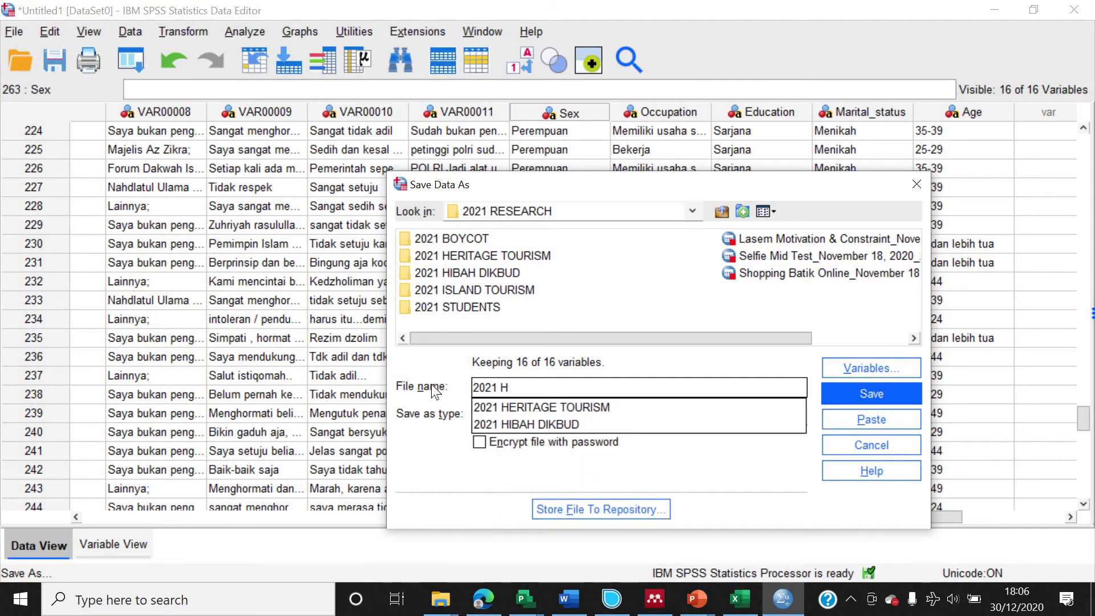
text(RS)
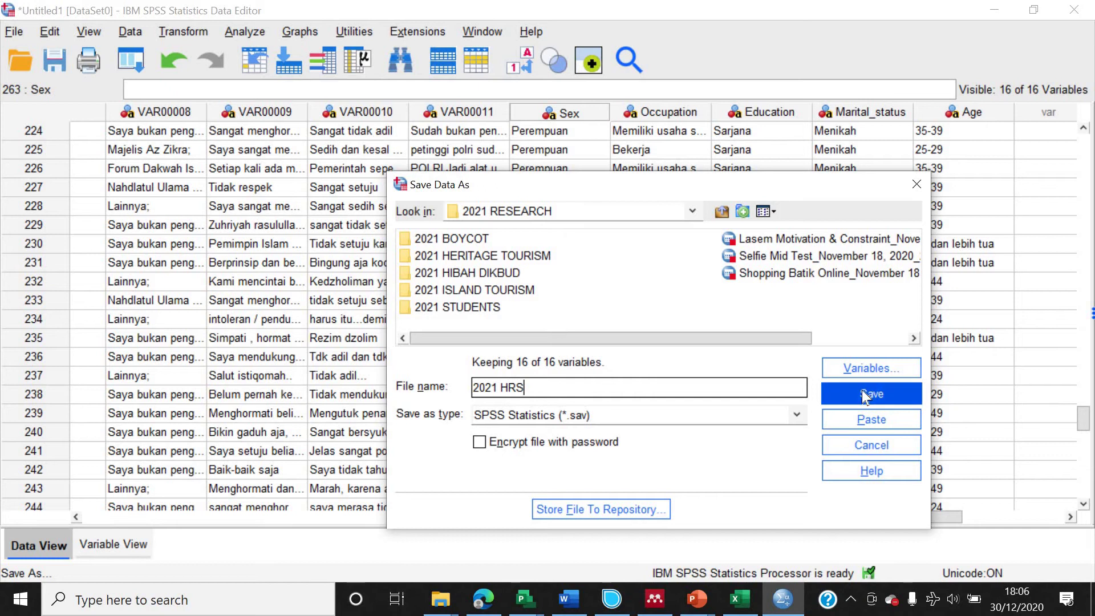
click(864, 391)
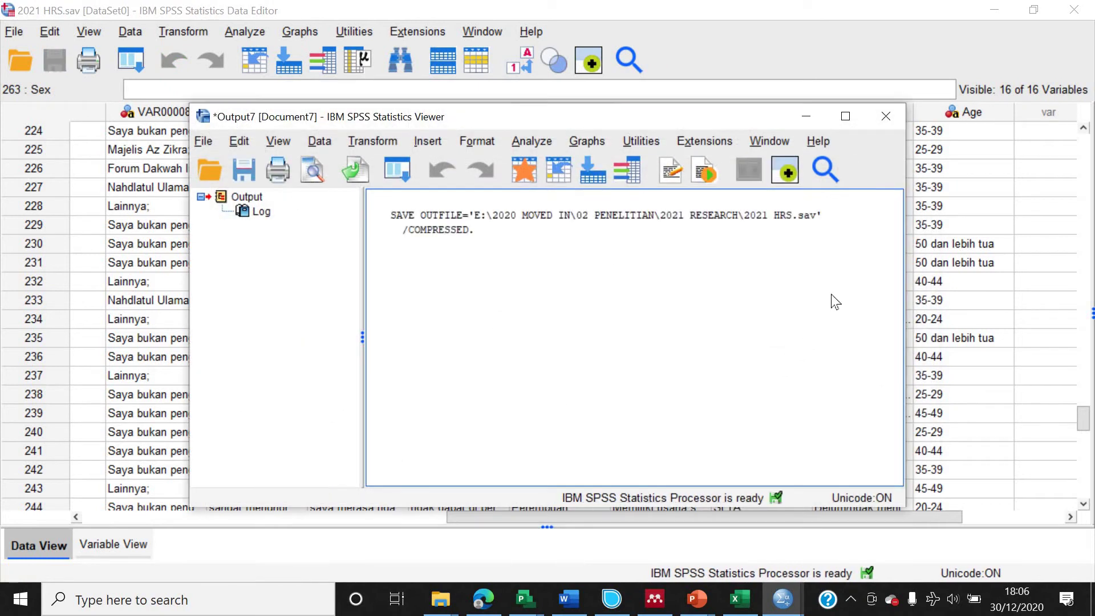
click(883, 121)
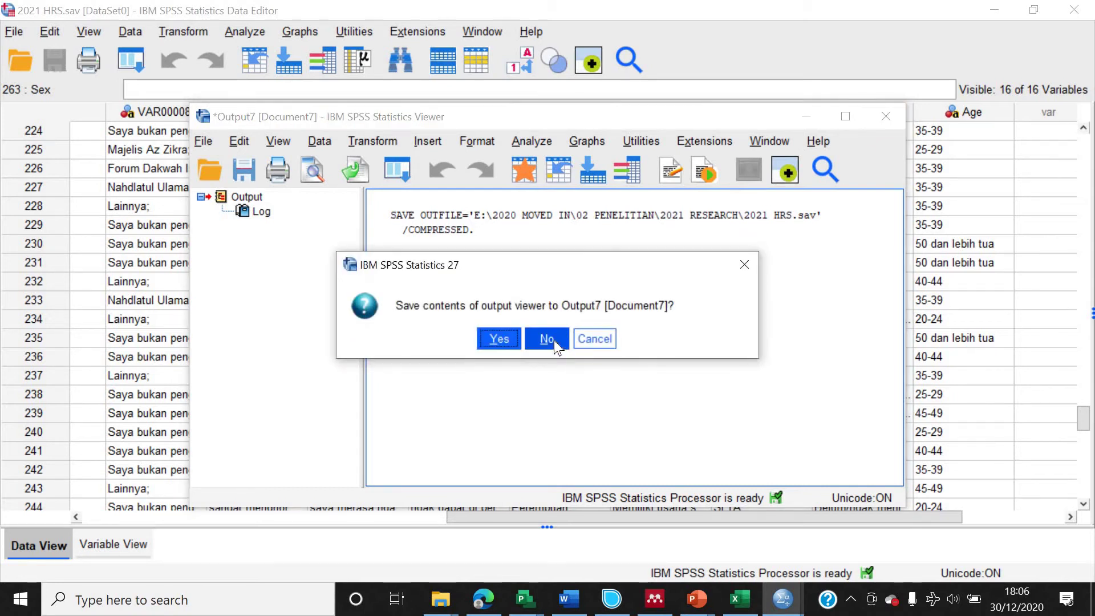
click(551, 339)
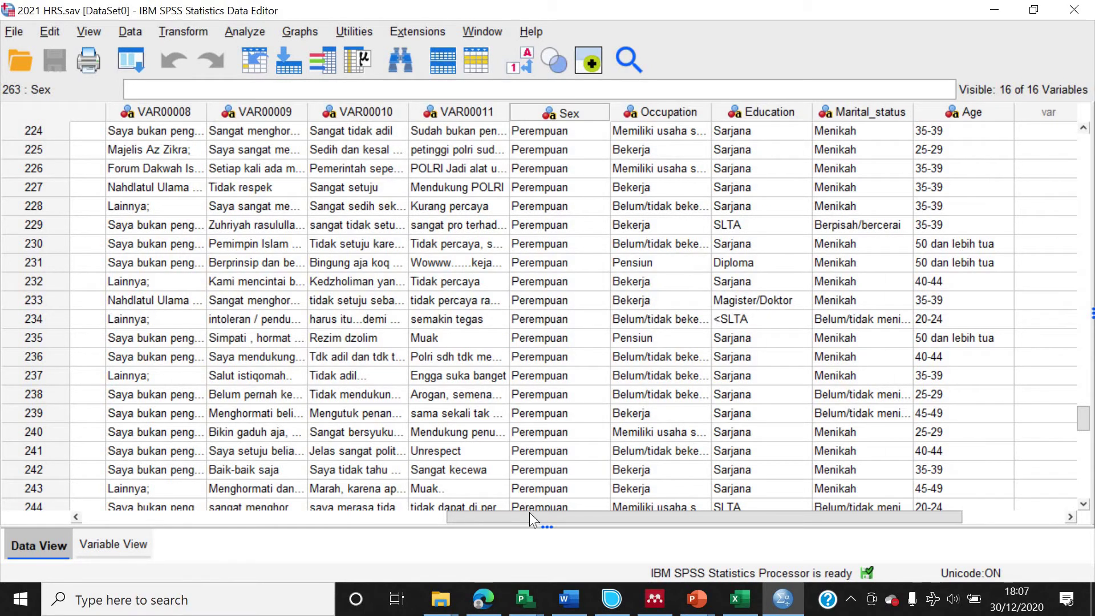
Narrow the Religion column and widen the VAR00008 column in the case data so the organisation names can be read.
scroll(620, 508, right, 3)
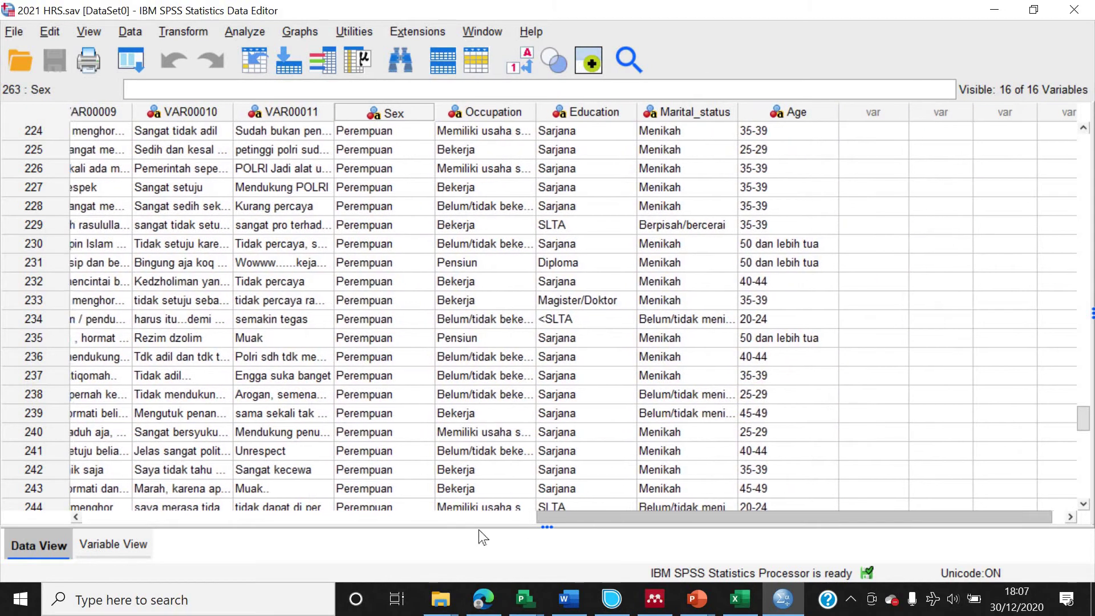
scroll(478, 529, left, 5)
drag(354, 106, 294, 106)
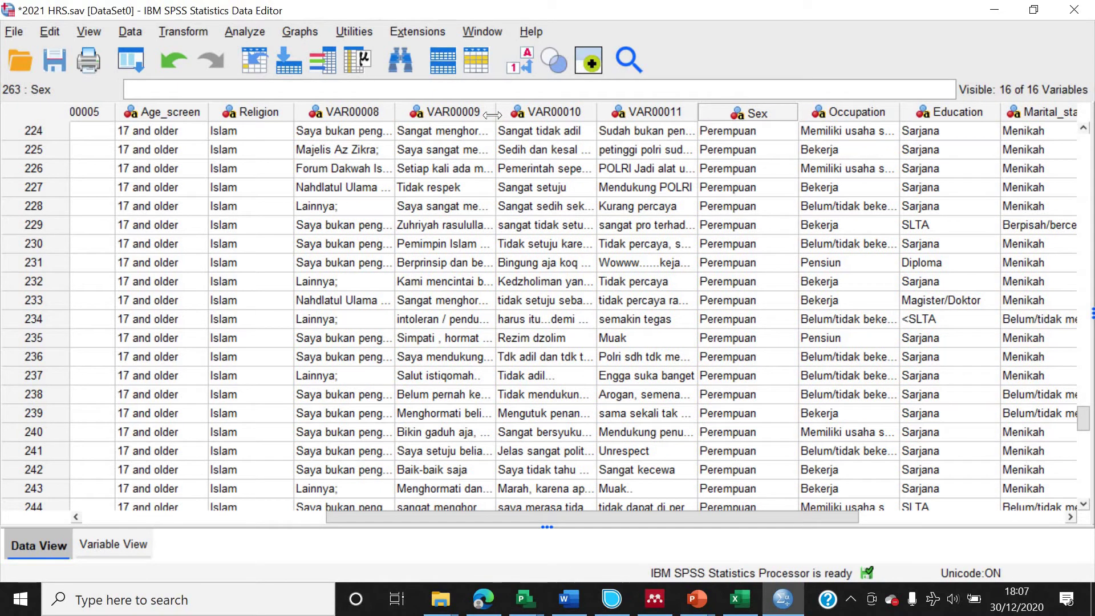
drag(491, 115, 540, 115)
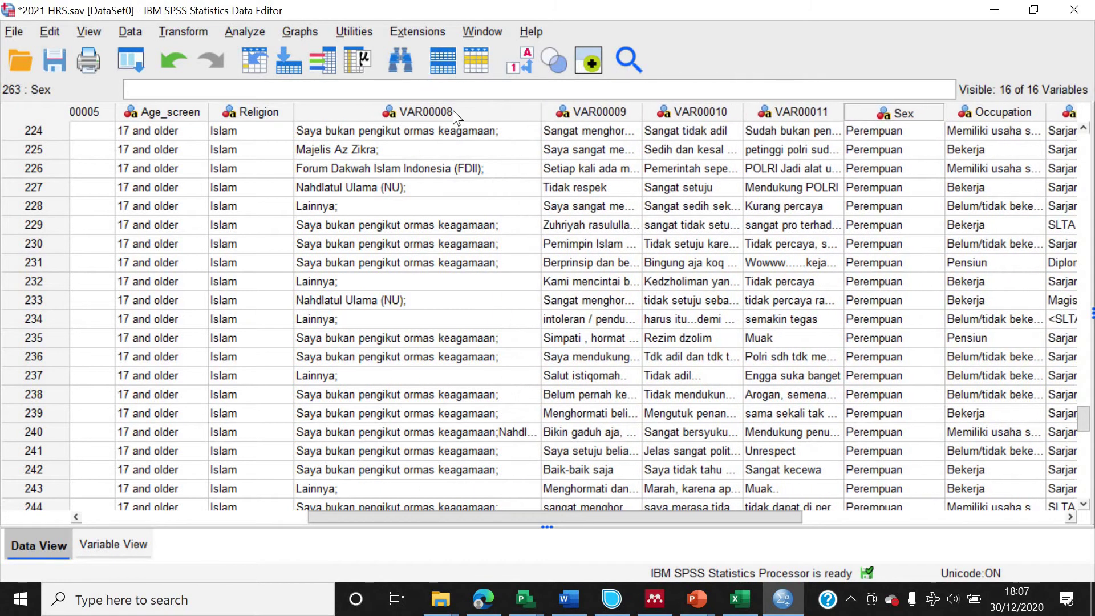
Sort the cases by VAR00008 in ascending order and discard the resulting output document without saving.
click(453, 111)
right_click(453, 111)
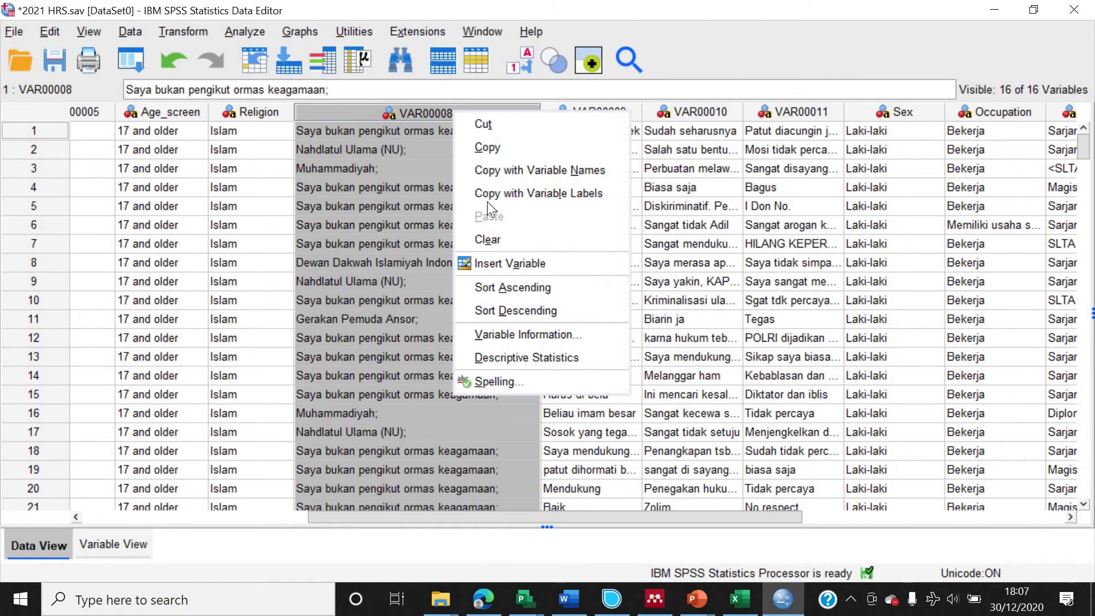
click(530, 288)
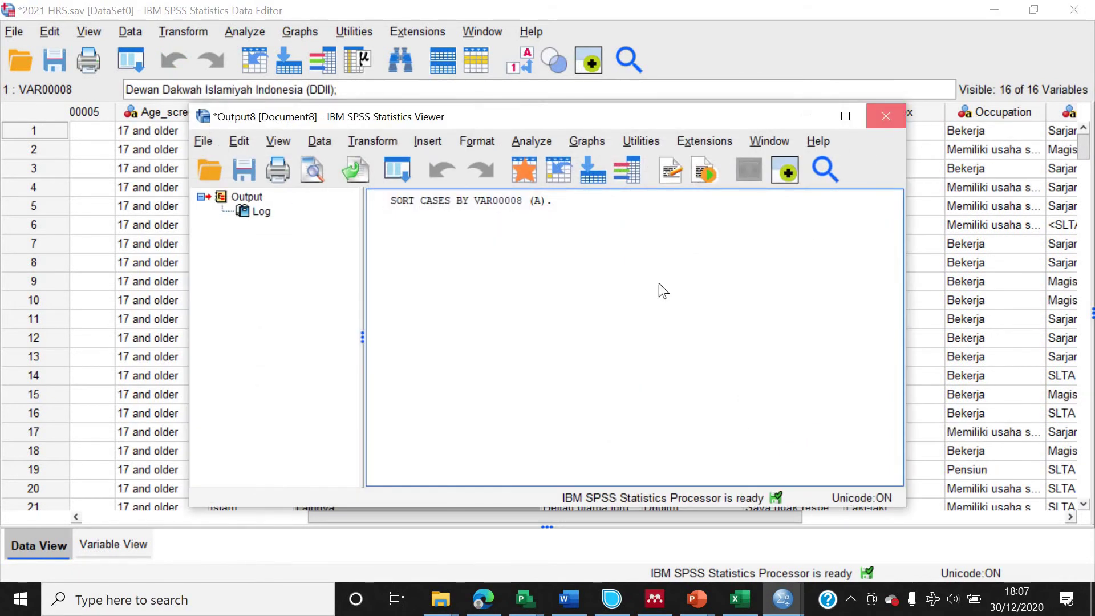
key(alt+F4)
click(548, 338)
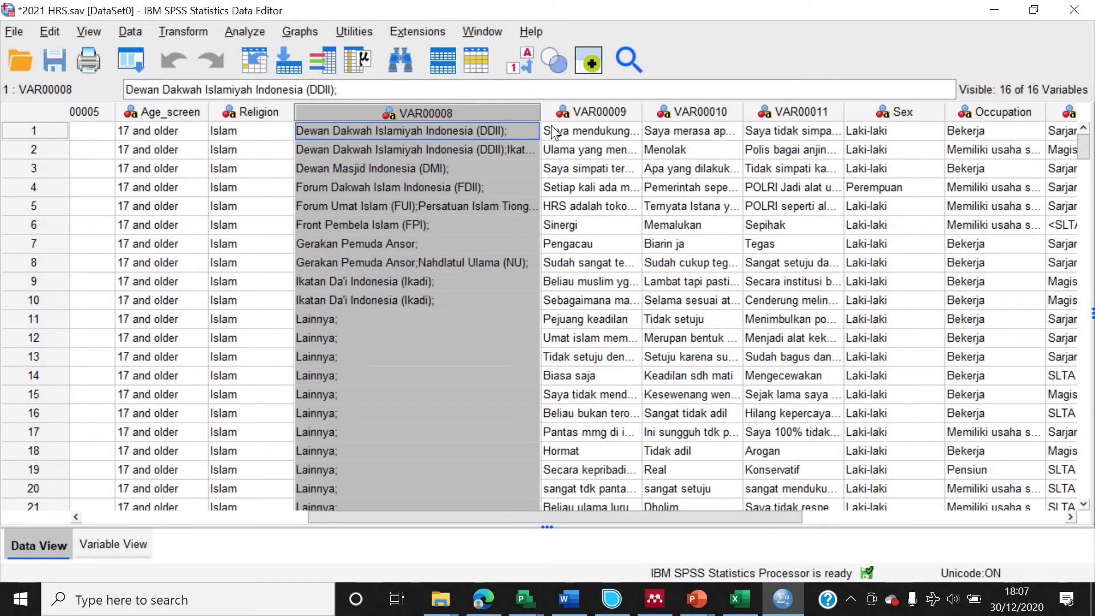
Widen the VAR00008 column further and remove the trailing semicolon from the Muhammadiyah answer in row 42.
drag(540, 111, 617, 112)
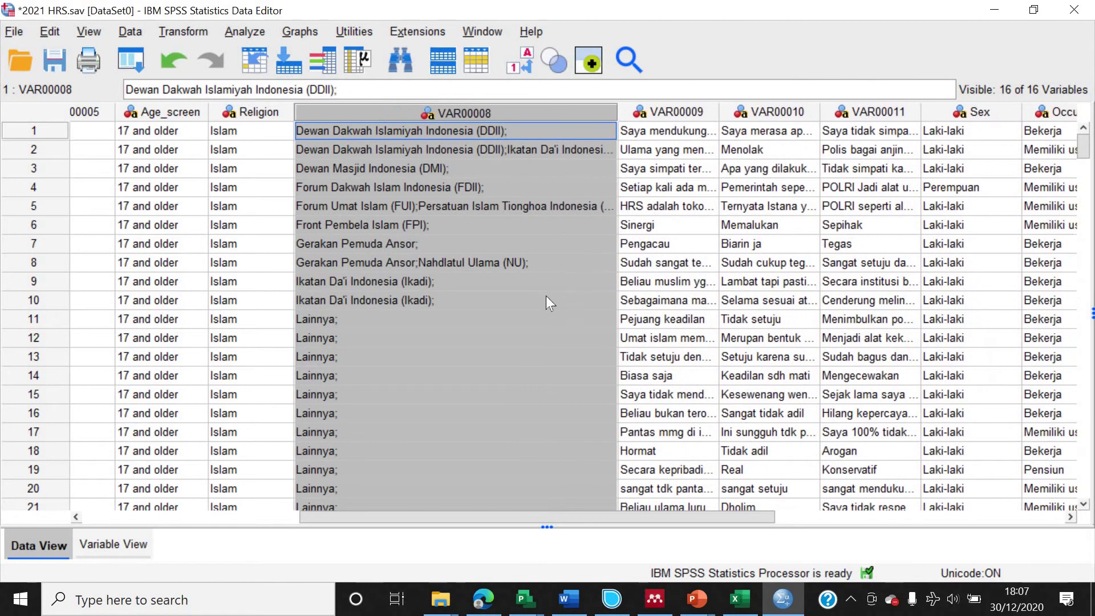
scroll(546, 297, down, 8)
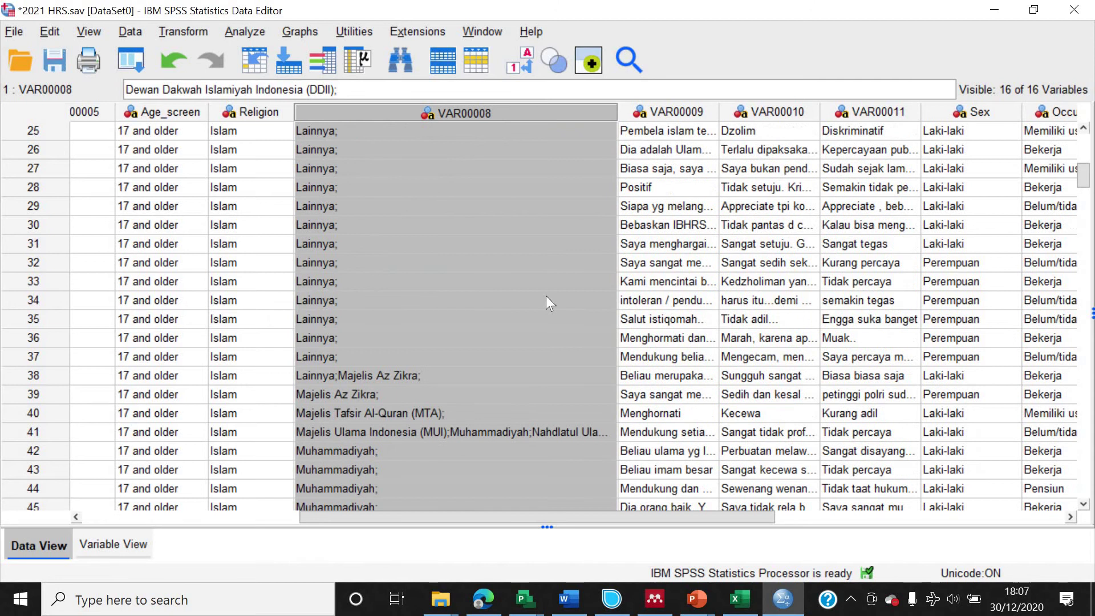
scroll(568, 248, down, 4)
double_click(579, 225)
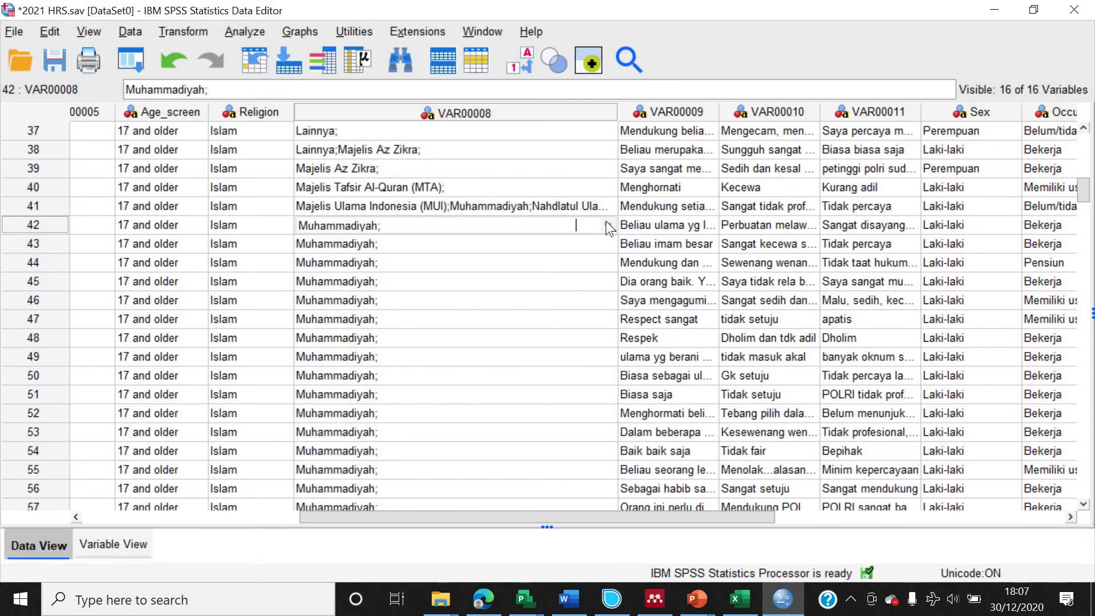
click(607, 226)
click(516, 282)
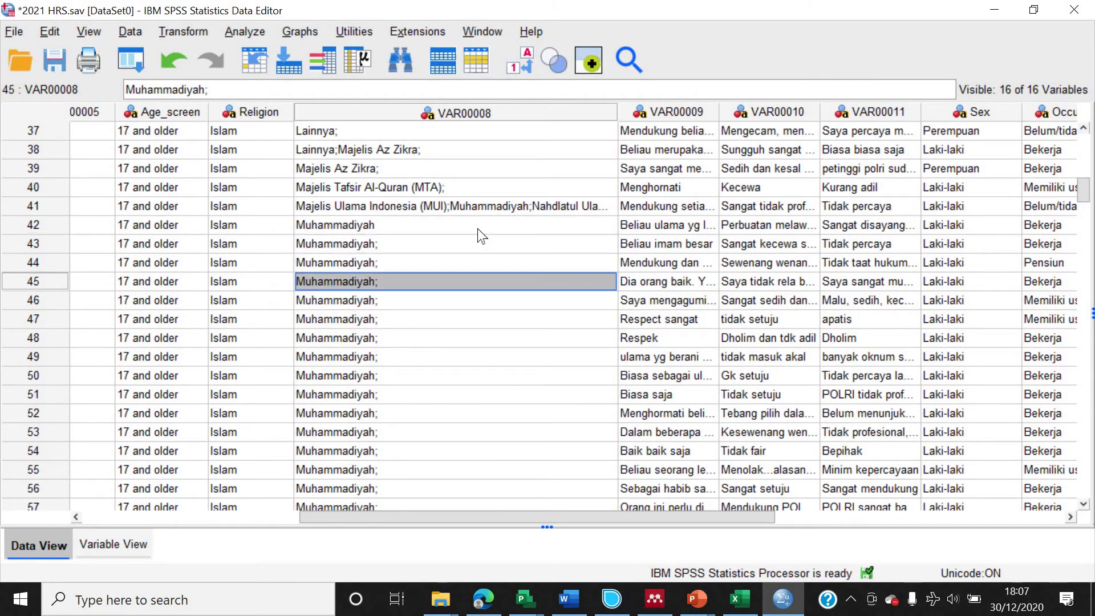
Replace the VAR00008 answers in rows 43 to 57 with the value label Muhammadiyah.
click(455, 245)
shift+click(478, 436)
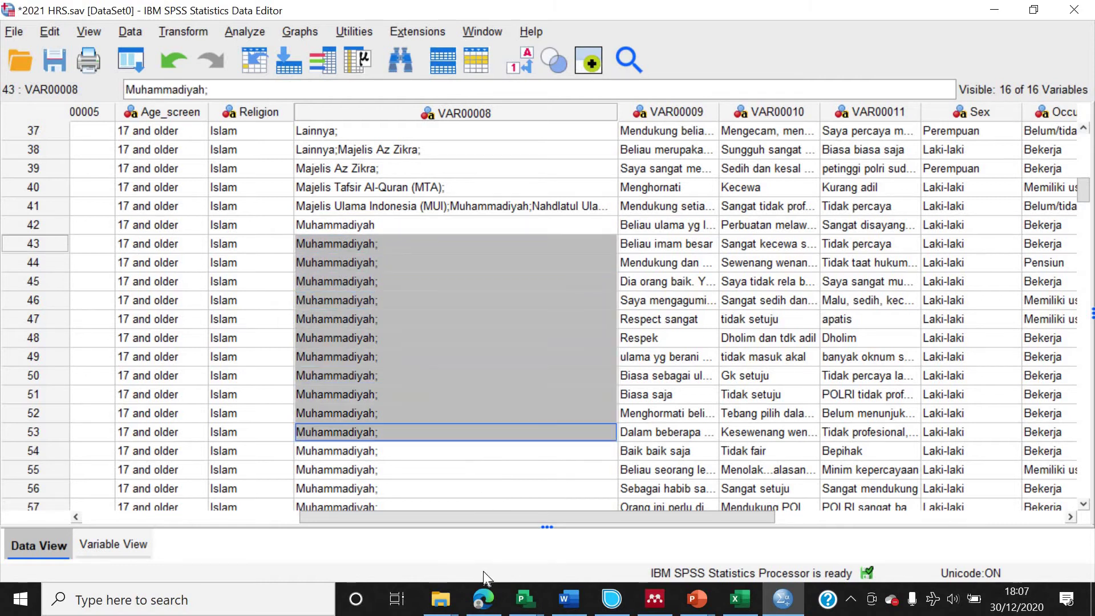
scroll(454, 251, down, 5)
shift+click(454, 230)
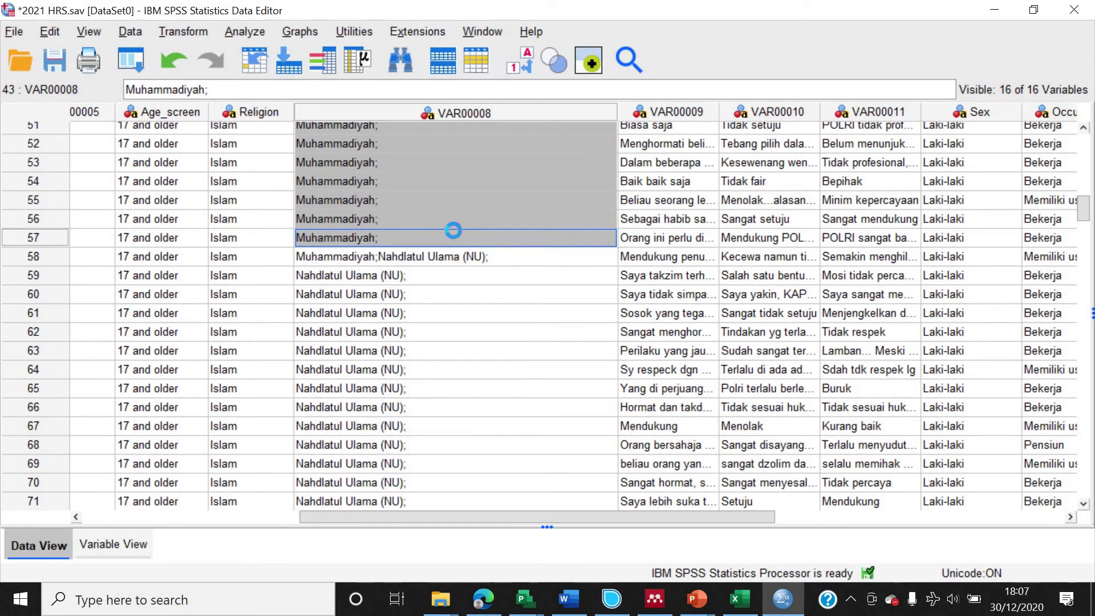
text(Muhammadiyah)
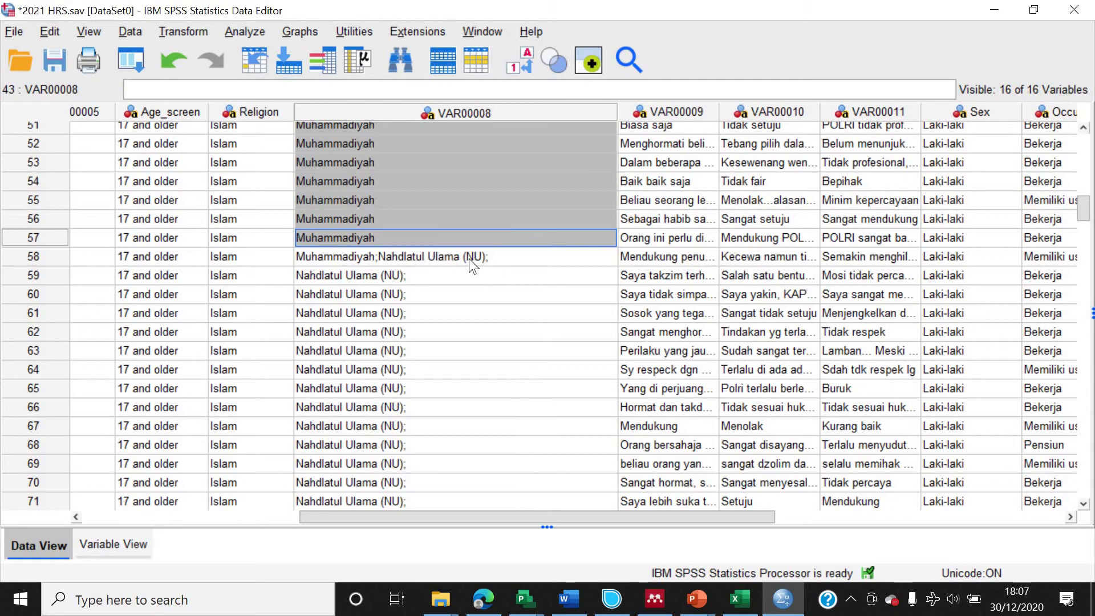
Recode the VAR00008 answers in rows 59 to 83 as NU.
double_click(594, 275)
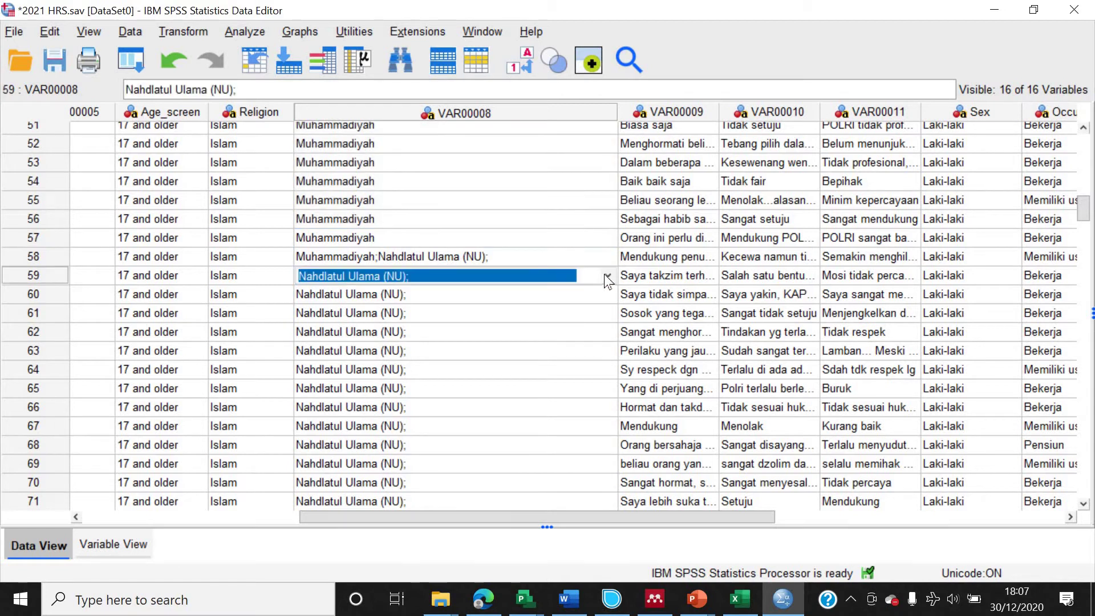
click(608, 277)
click(544, 313)
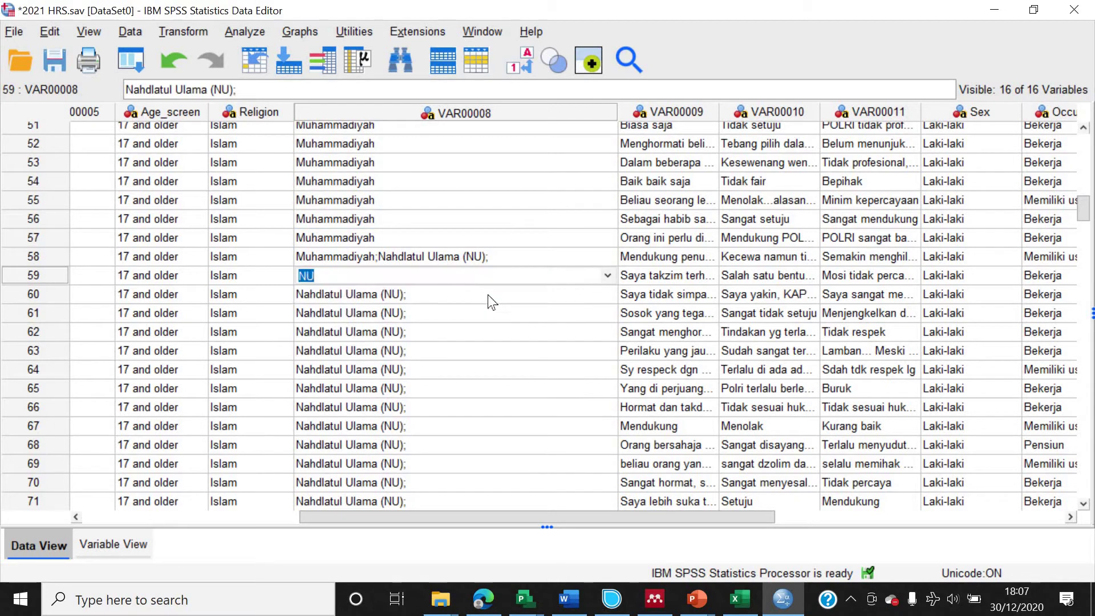
click(472, 275)
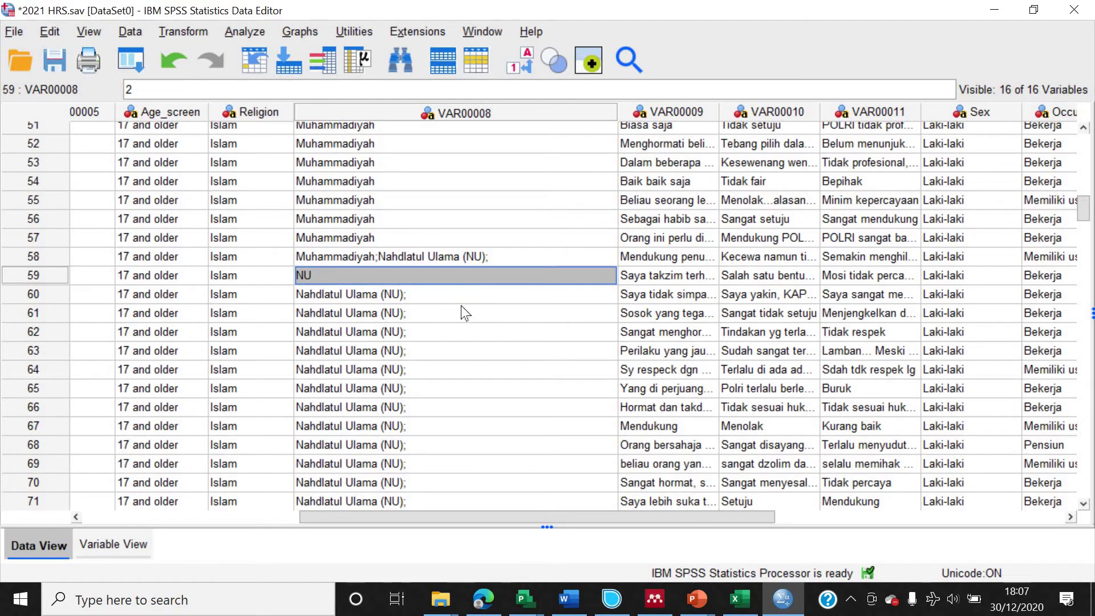
mouse_move(461, 294)
mouse_down()
mouse_move(461, 516)
mouse_move(468, 90)
mouse_move(470, 300)
mouse_up()
text(NU)
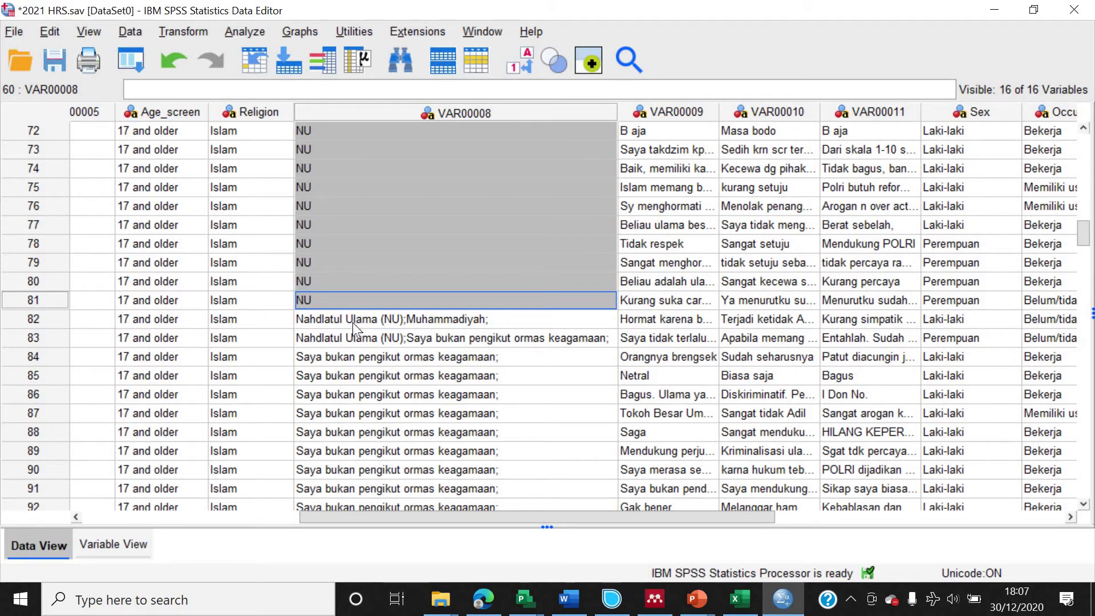
drag(353, 323, 350, 331)
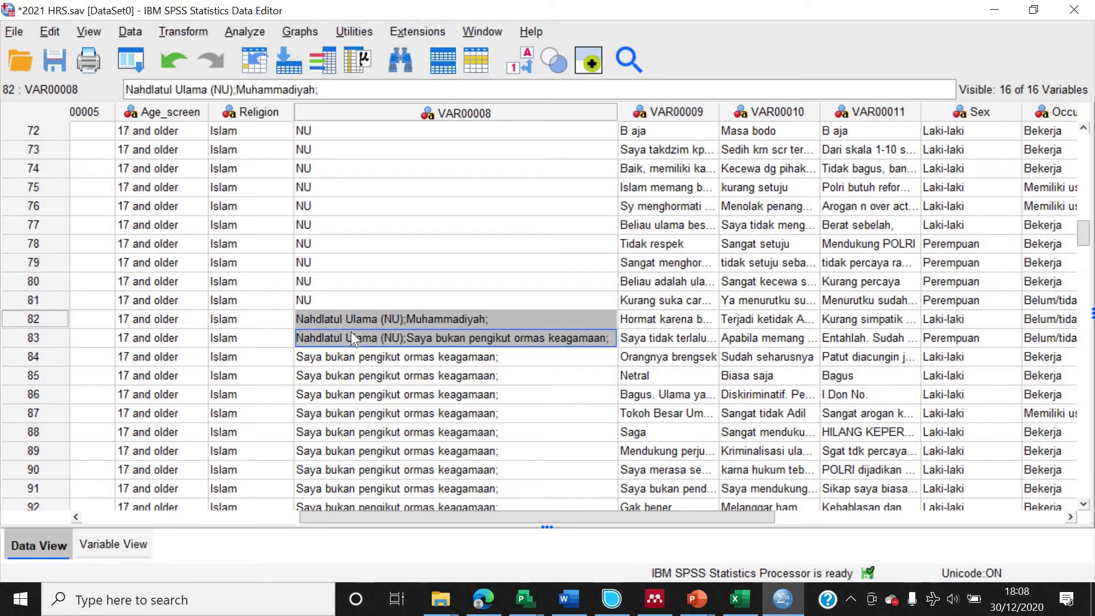
text(NU NU)
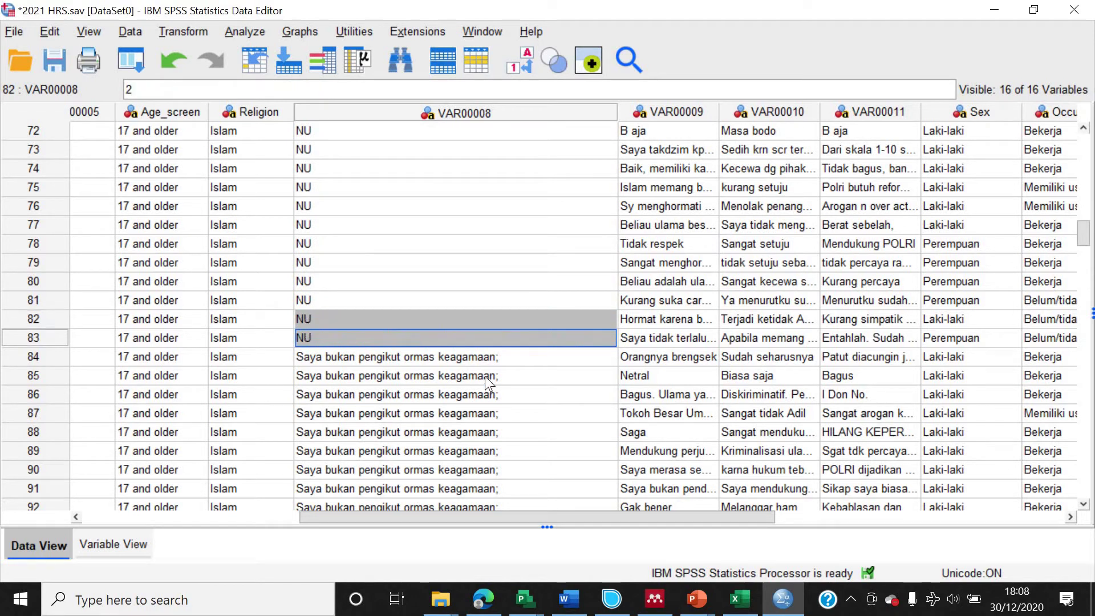
Recode the VAR00008 answers from row 84 through row 259 as Tidak terafiliasi.
click(575, 358)
click(576, 357)
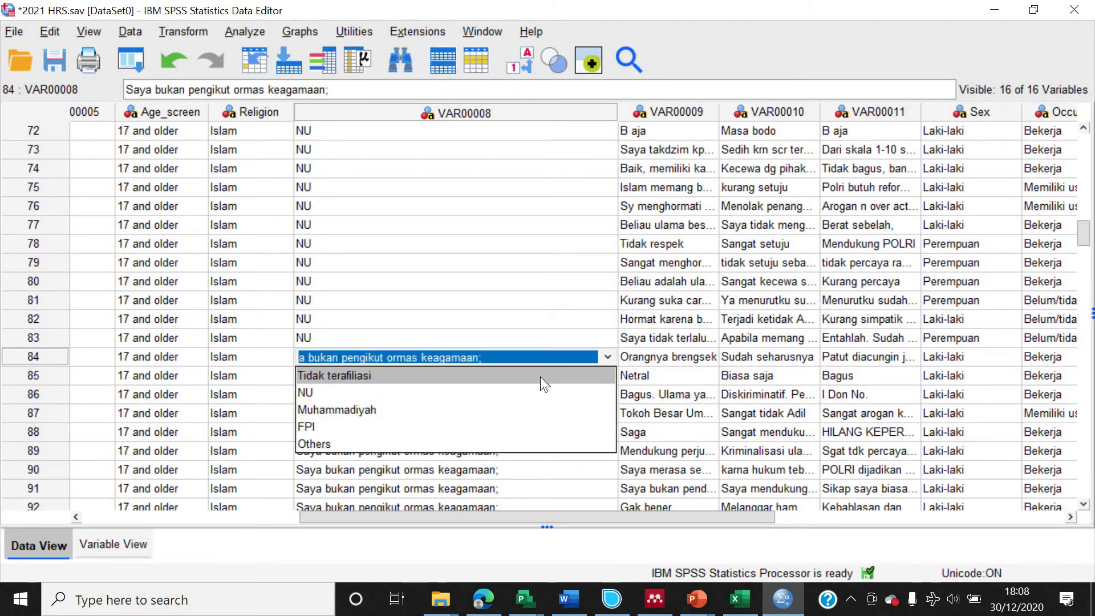
click(535, 389)
click(511, 359)
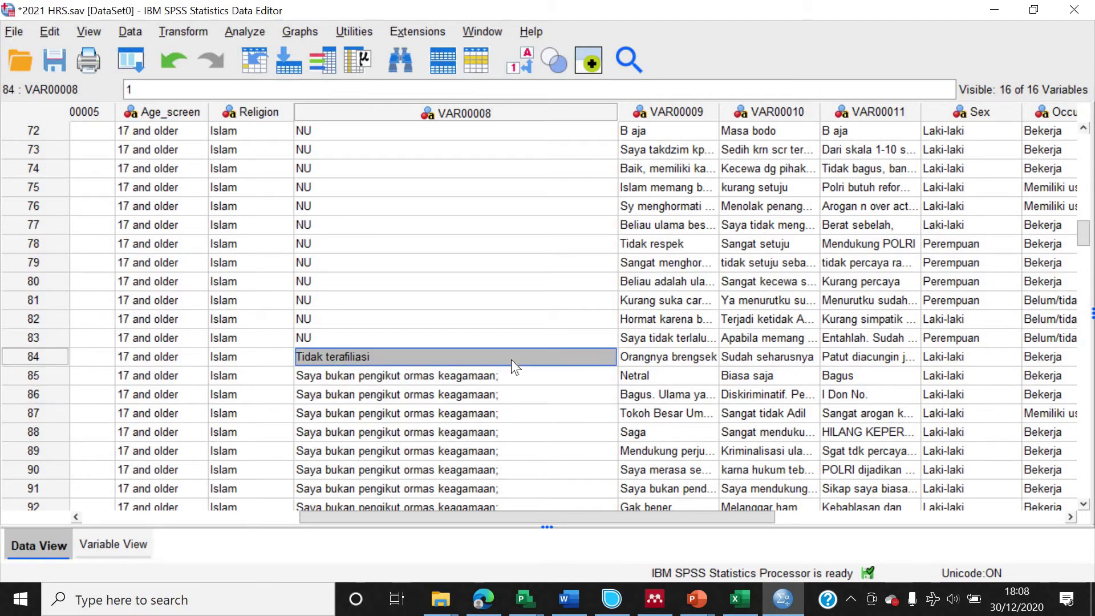
drag(491, 377, 551, 106)
drag(539, 263, 540, 320)
text(Tidak terafiliasi)
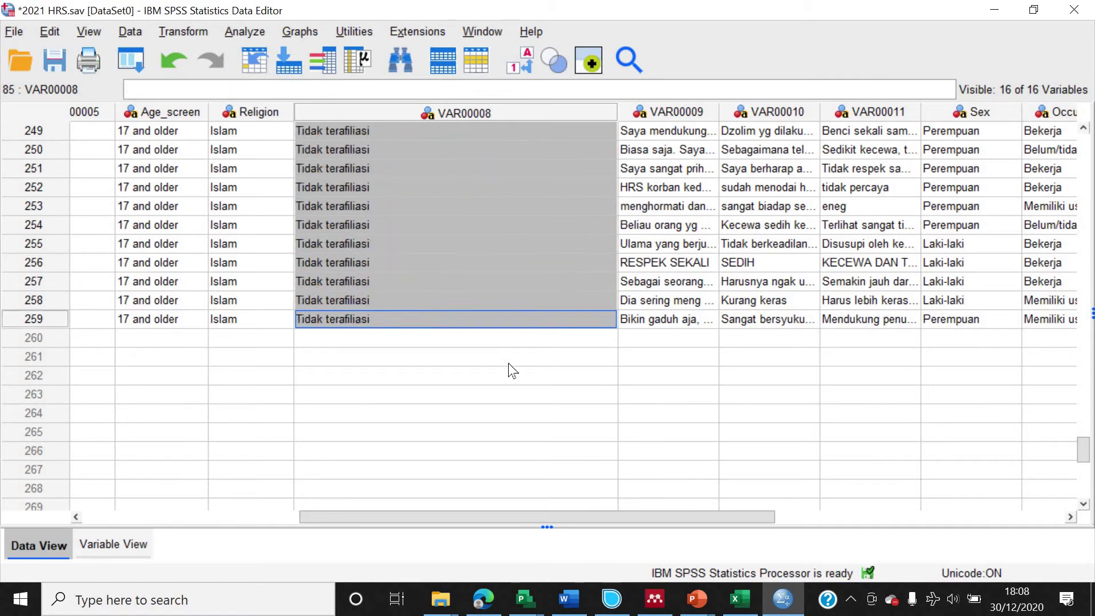
Set the combined Muhammadiyah and Nahdlatul Ulama answer in row 58 of VAR00008 to 3.
scroll(508, 363, up, 19)
scroll(508, 363, up, 20)
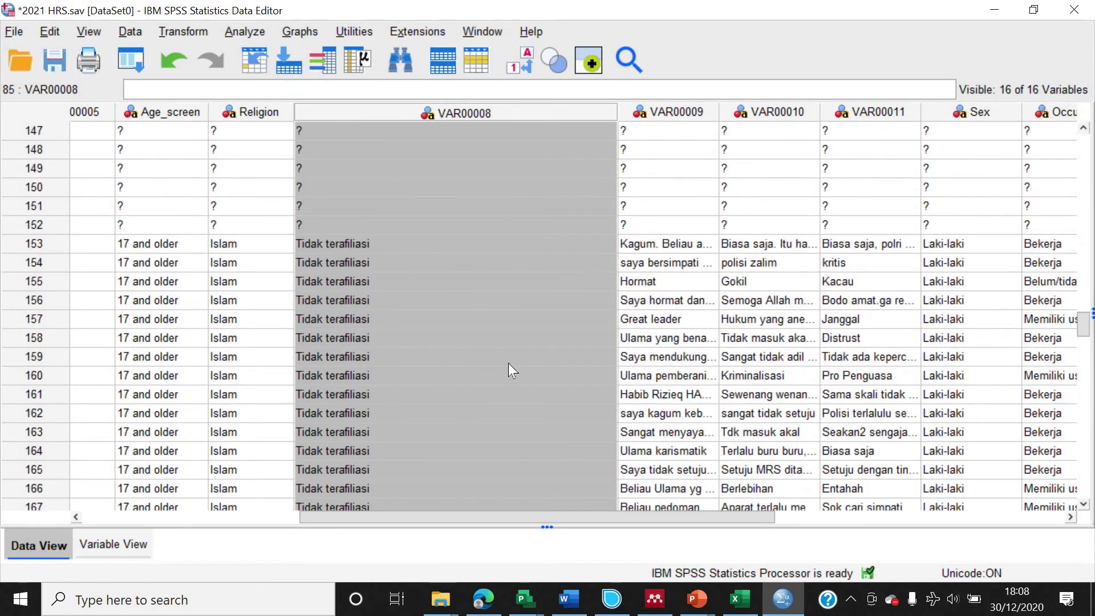
scroll(508, 363, up, 12)
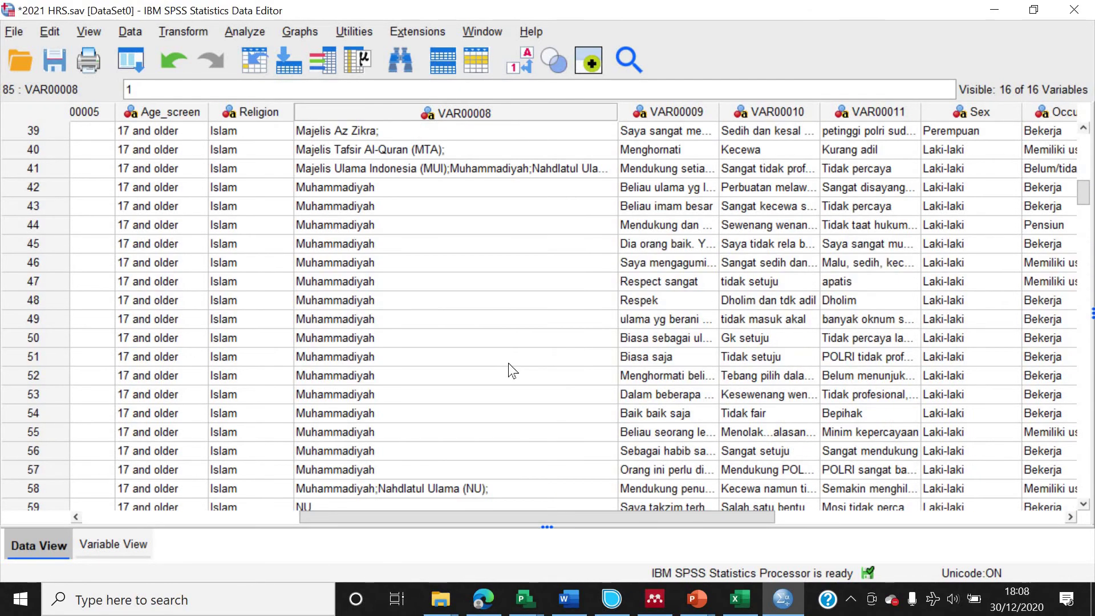
scroll(521, 392, down, 5)
scroll(521, 393, down, 2)
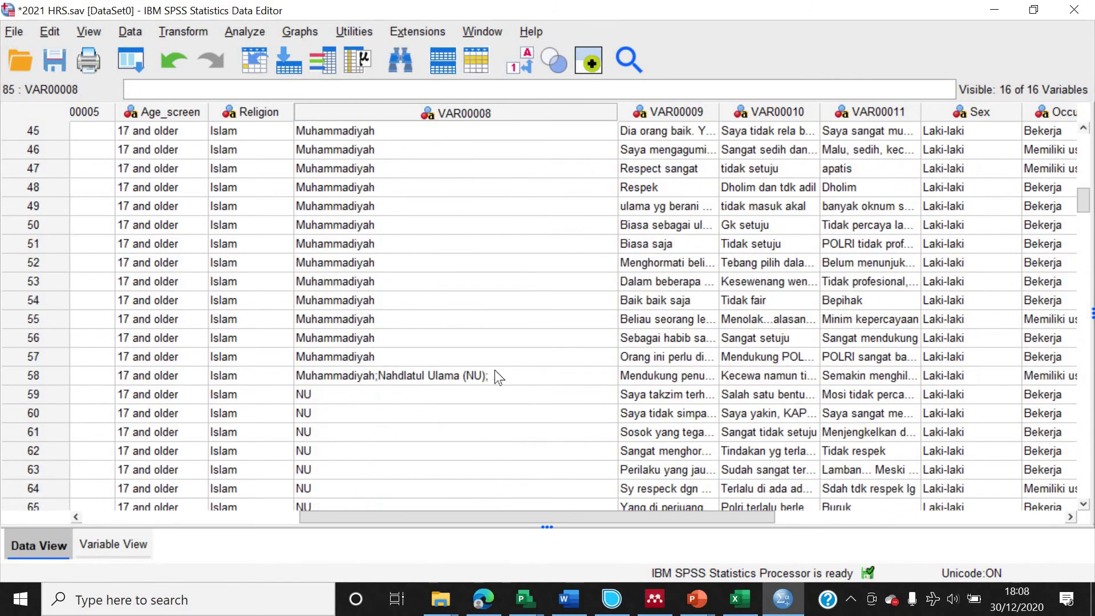
click(465, 358)
click(453, 375)
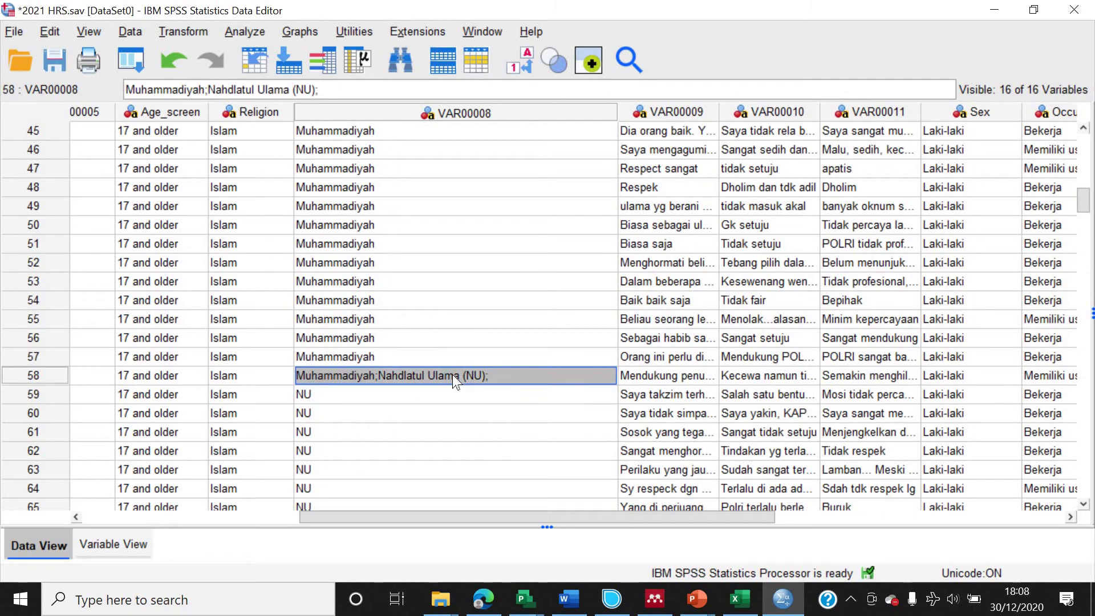
text(3)
Review the organisation answers in VAR00008 that are not yet recoded and check the value labels defined for that variable.
scroll(487, 300, up, 6)
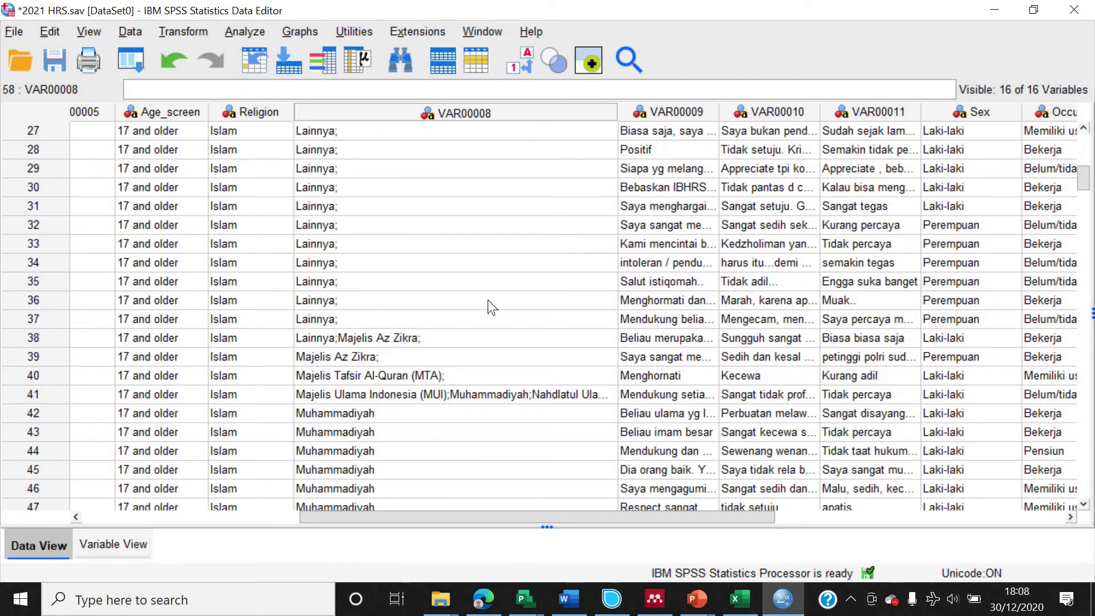
scroll(487, 299, up, 1)
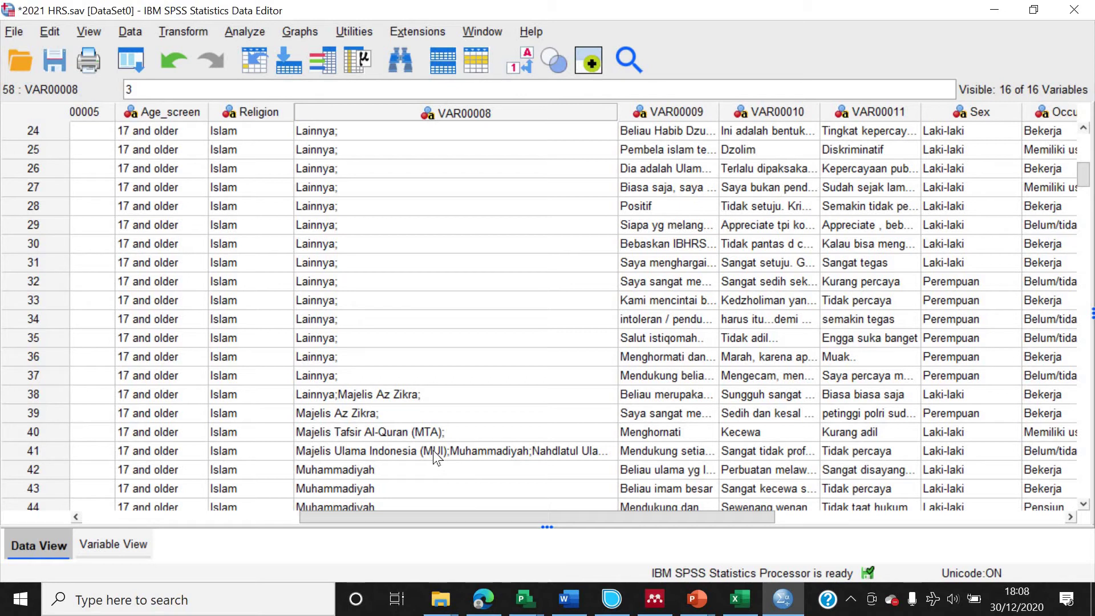
scroll(442, 400, up, 7)
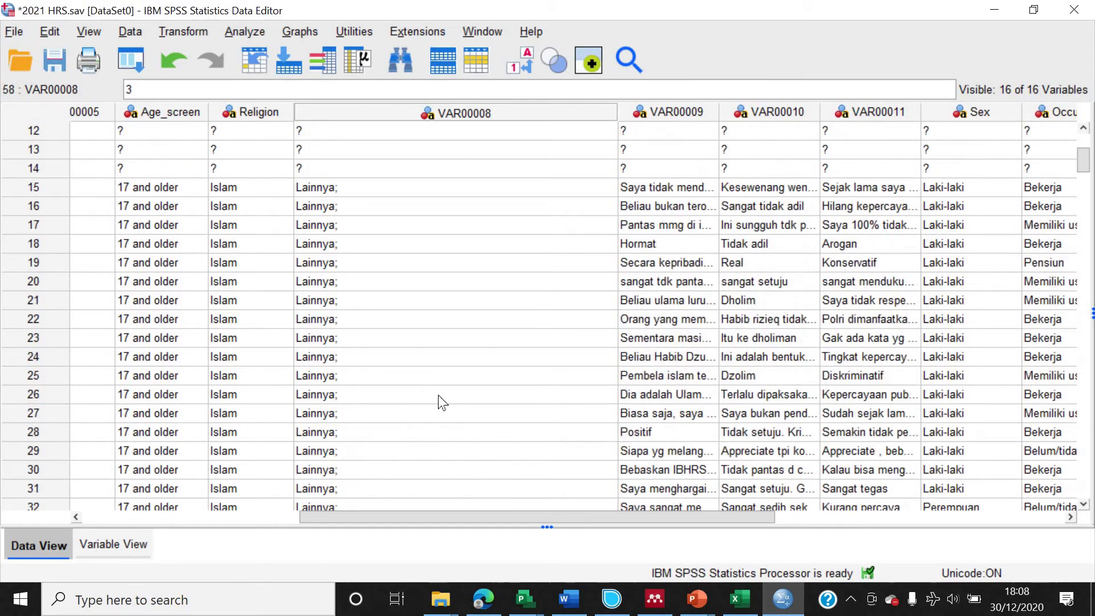
scroll(438, 394, up, 1)
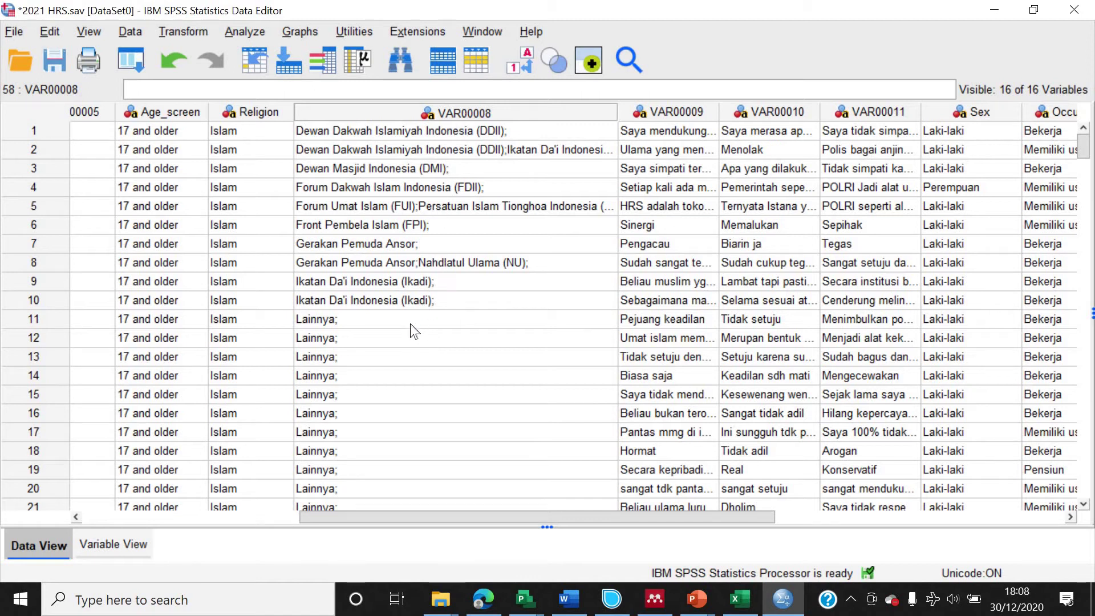
click(110, 545)
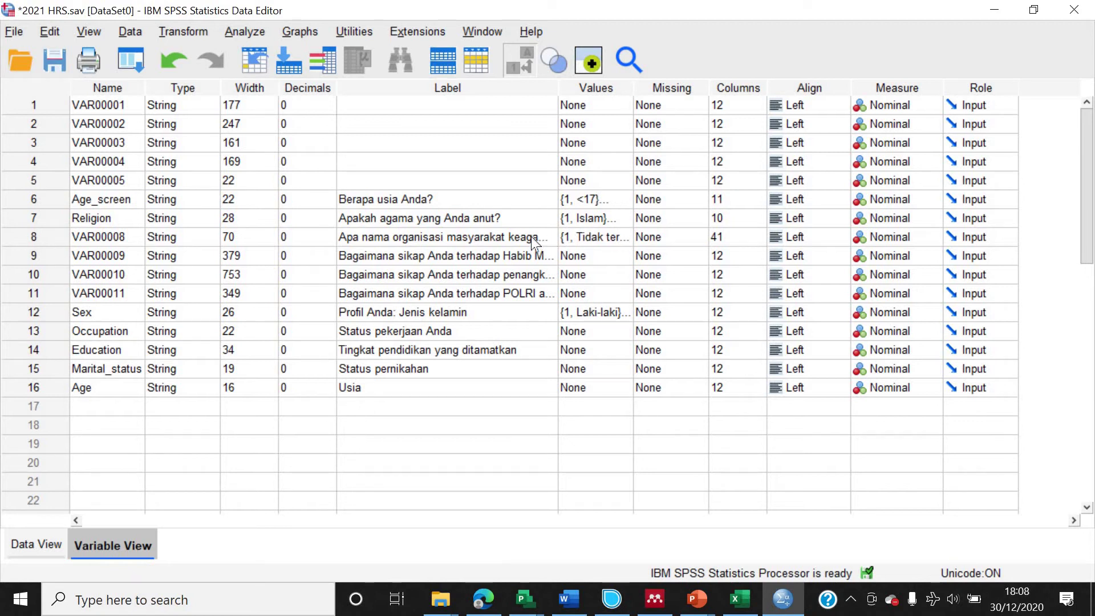
double_click(625, 241)
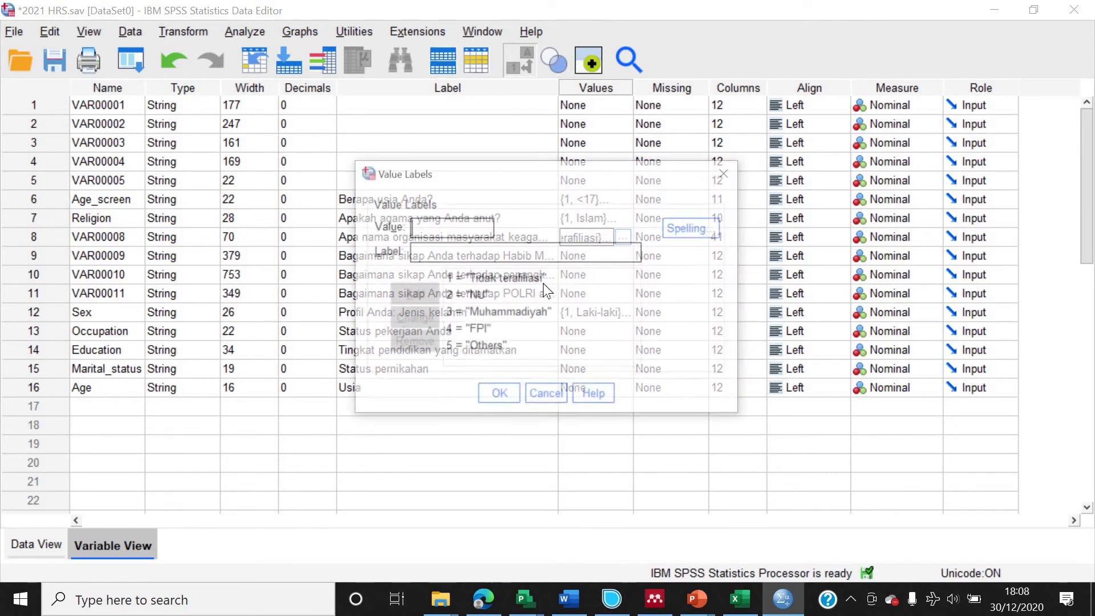
click(554, 394)
click(36, 545)
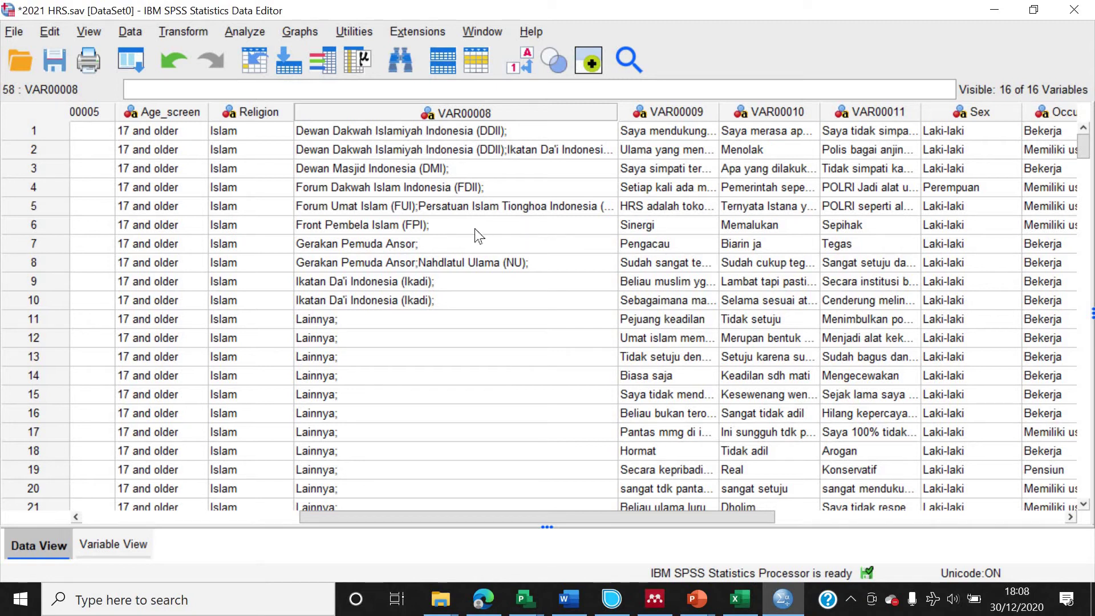
Recode the Front Pembela Islam answer in row 6 of VAR00008 as FPI.
click(577, 224)
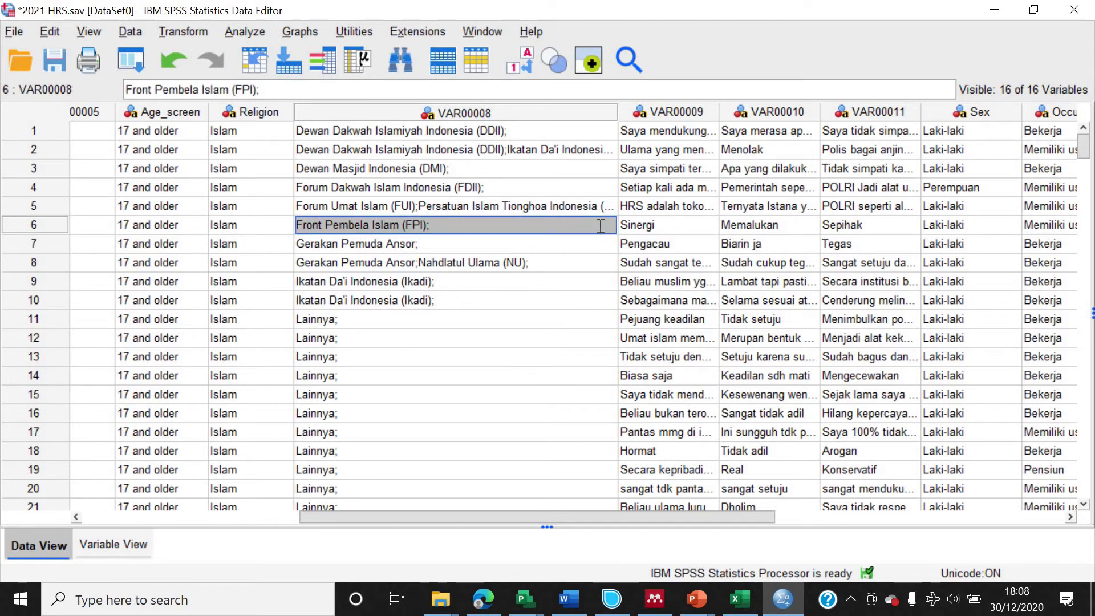
click(593, 224)
click(607, 224)
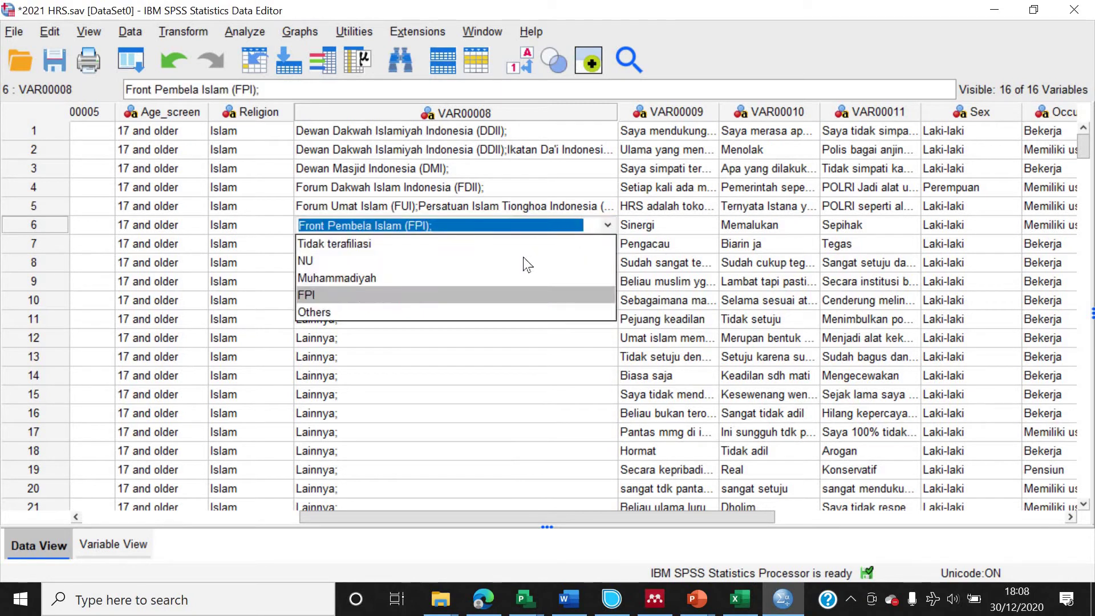
click(501, 292)
click(545, 314)
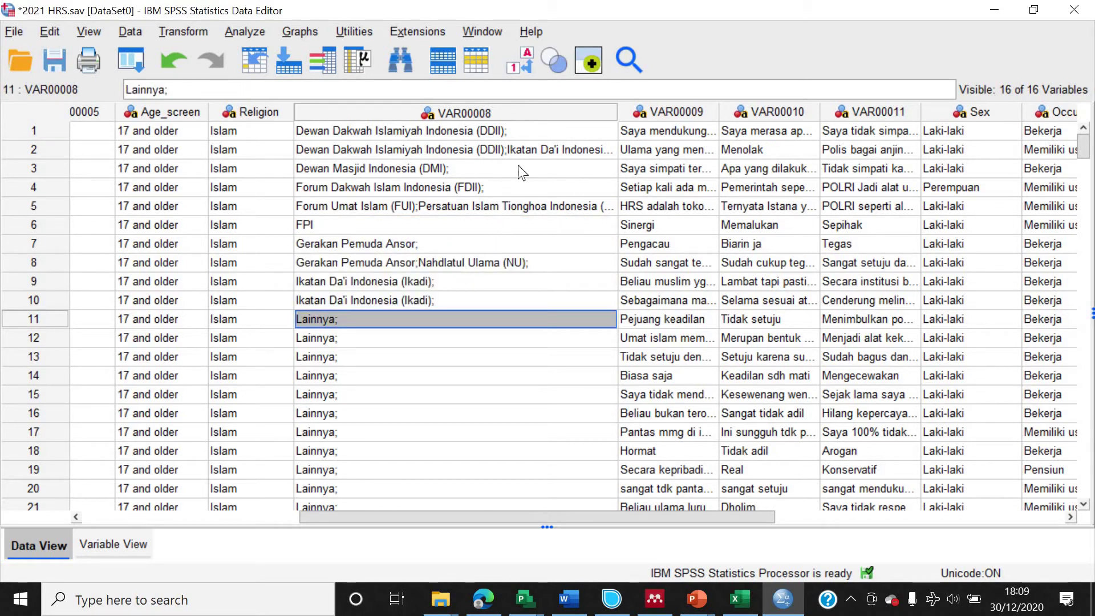
click(519, 113)
right_click(519, 112)
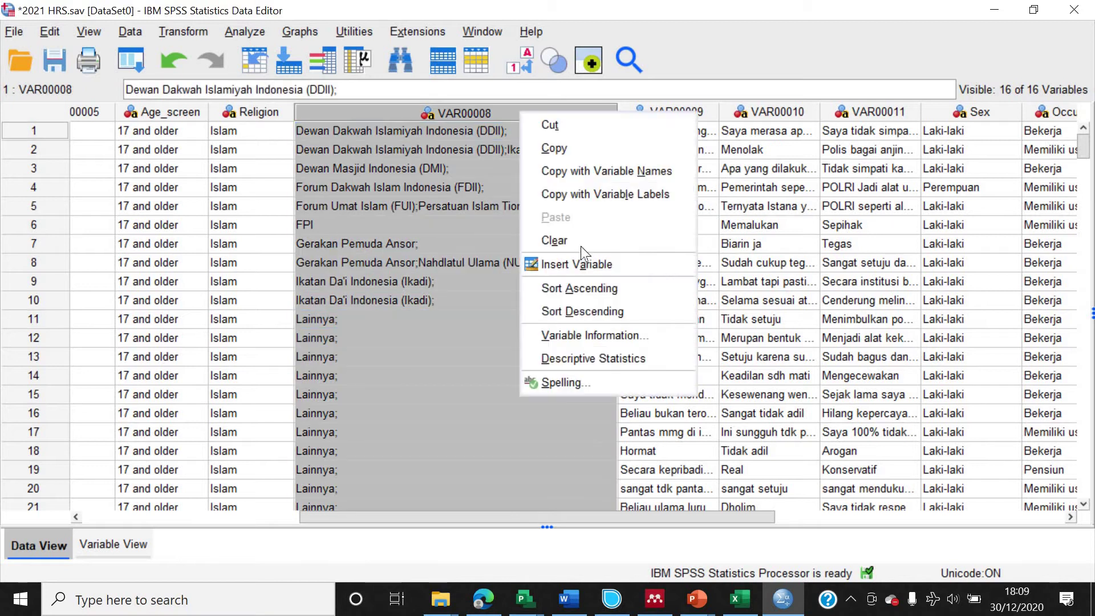
double_click(459, 357)
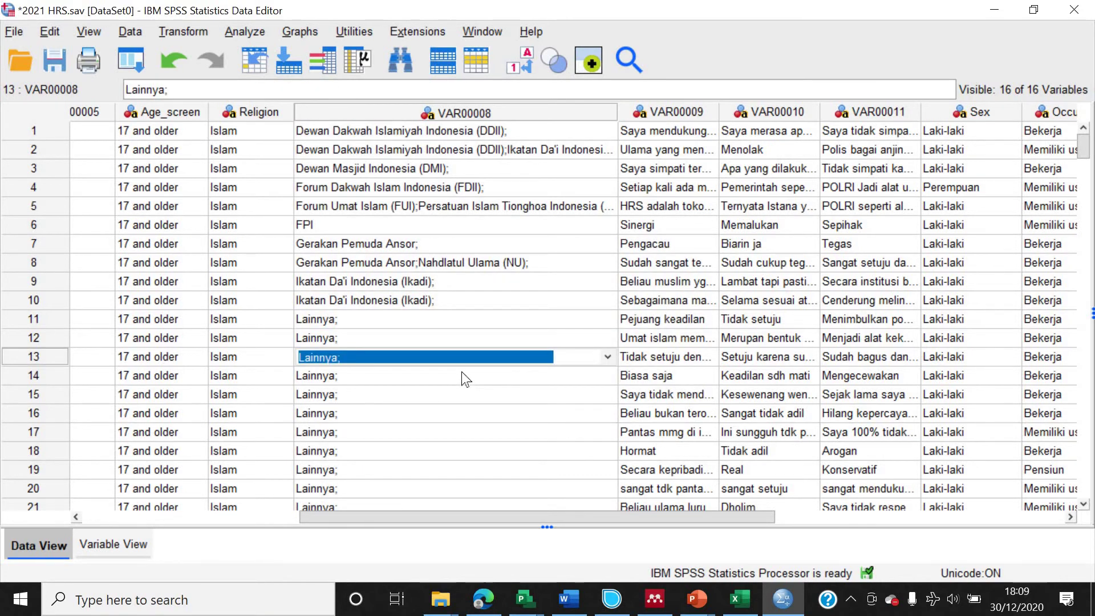
scroll(462, 371, down, 8)
scroll(464, 368, down, 1)
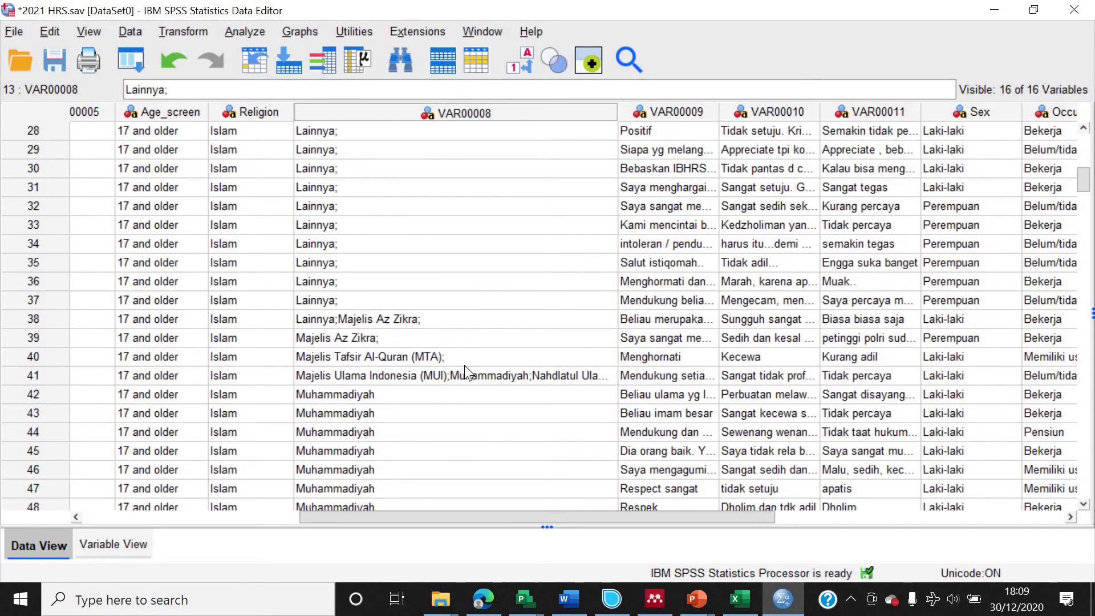
scroll(464, 368, up, 9)
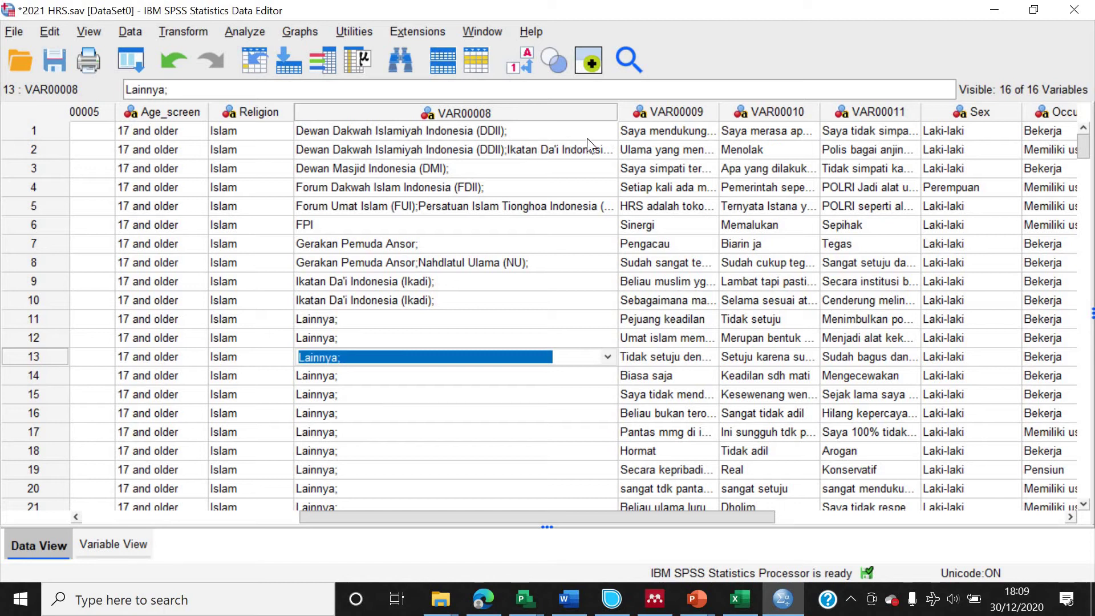
Recode the VAR00008 answers in rows 1 to 5 as Others.
click(608, 135)
click(609, 132)
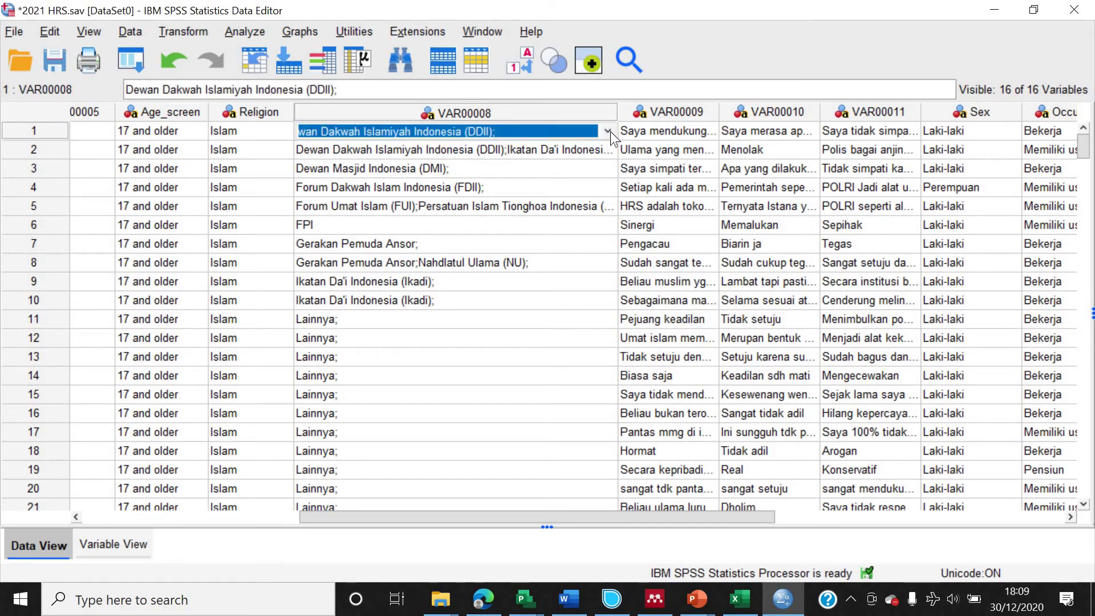
click(608, 132)
click(543, 214)
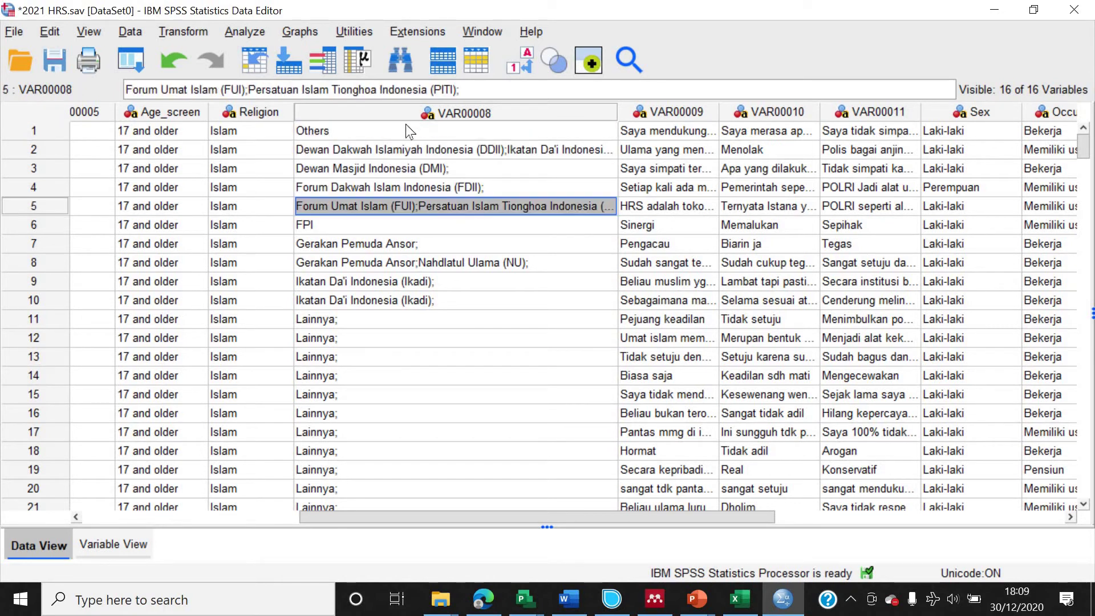
drag(411, 152, 418, 203)
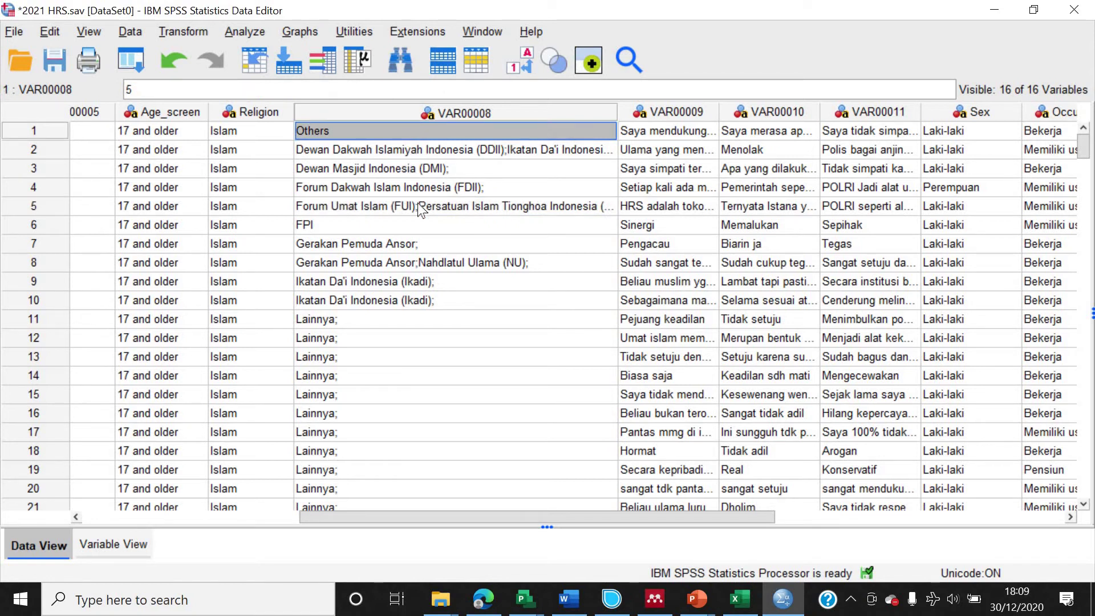
text(Others Others Others Others)
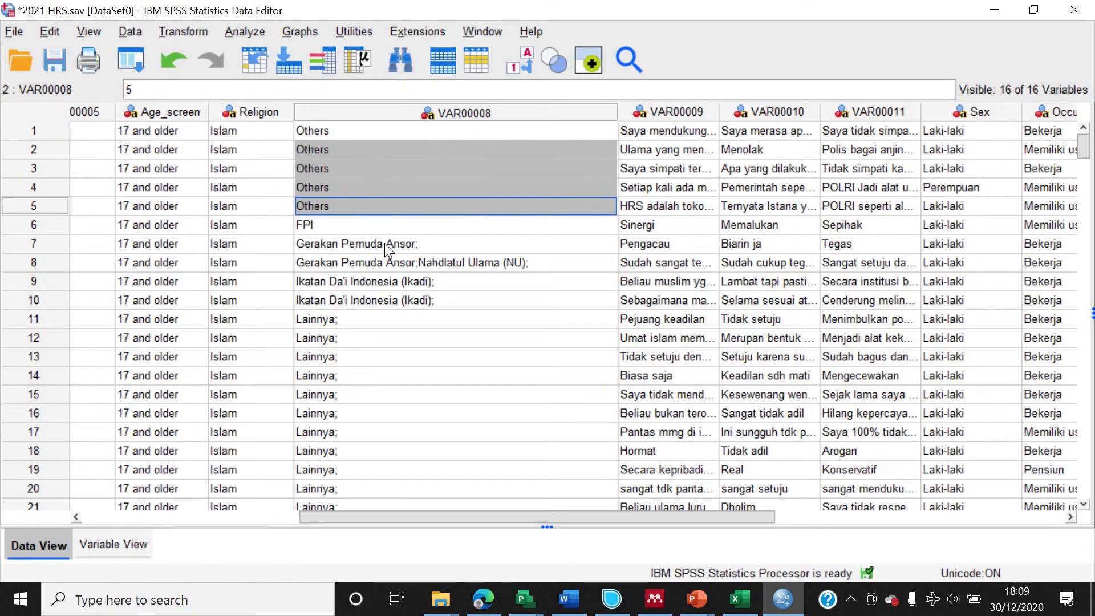
Recode the VAR00008 answers in rows 7 to 41 as Others.
drag(384, 243, 419, 445)
mouse_move(416, 496)
mouse_down()
mouse_move(417, 511)
mouse_move(420, 483)
mouse_up()
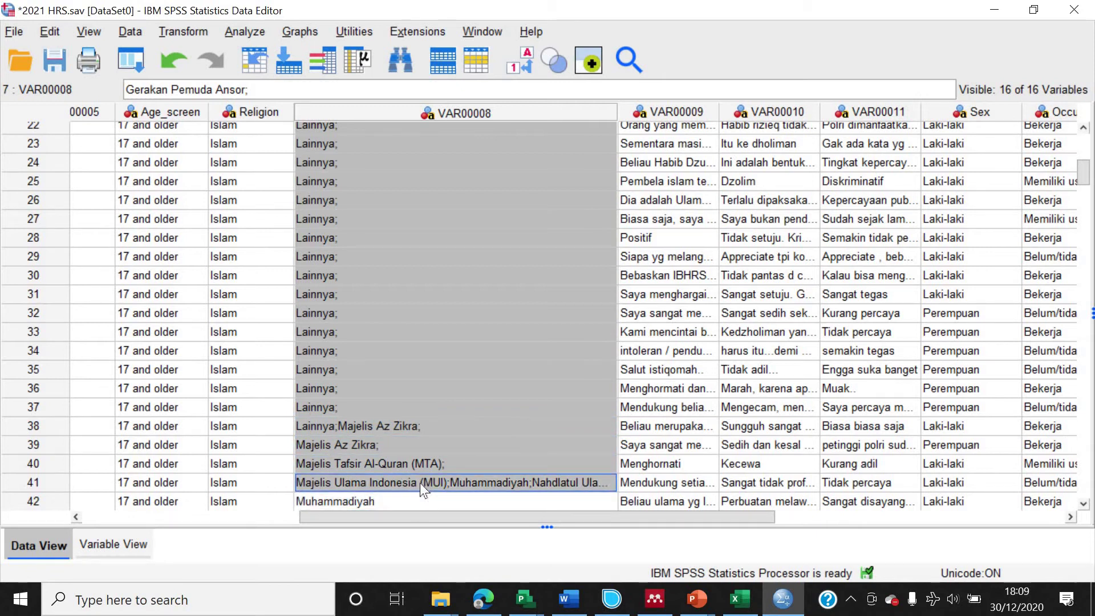
key(ctrl+v)
scroll(395, 329, up, 7)
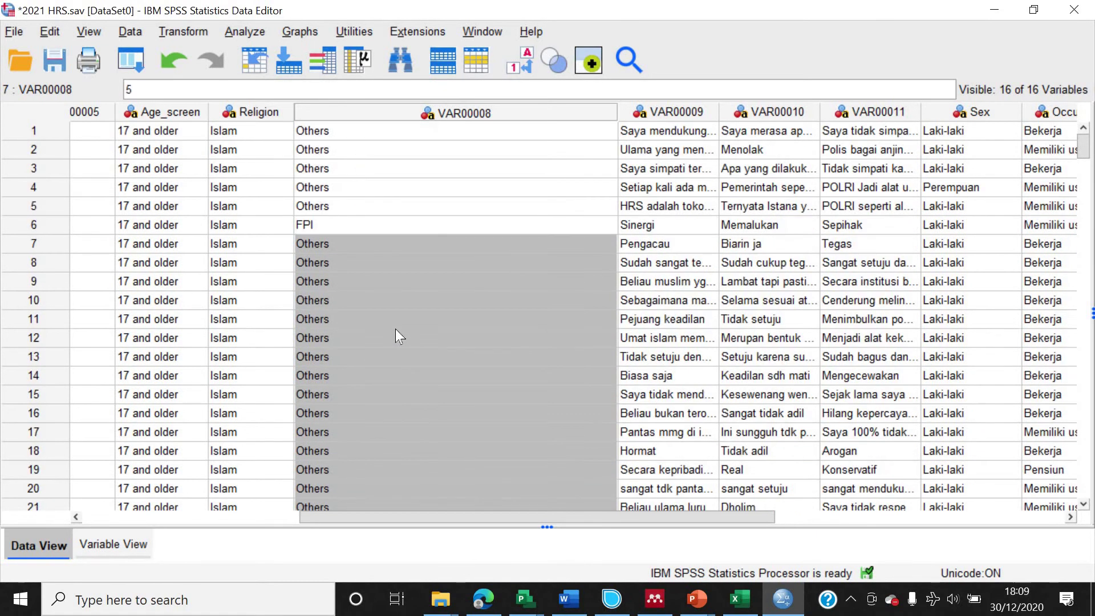
click(383, 204)
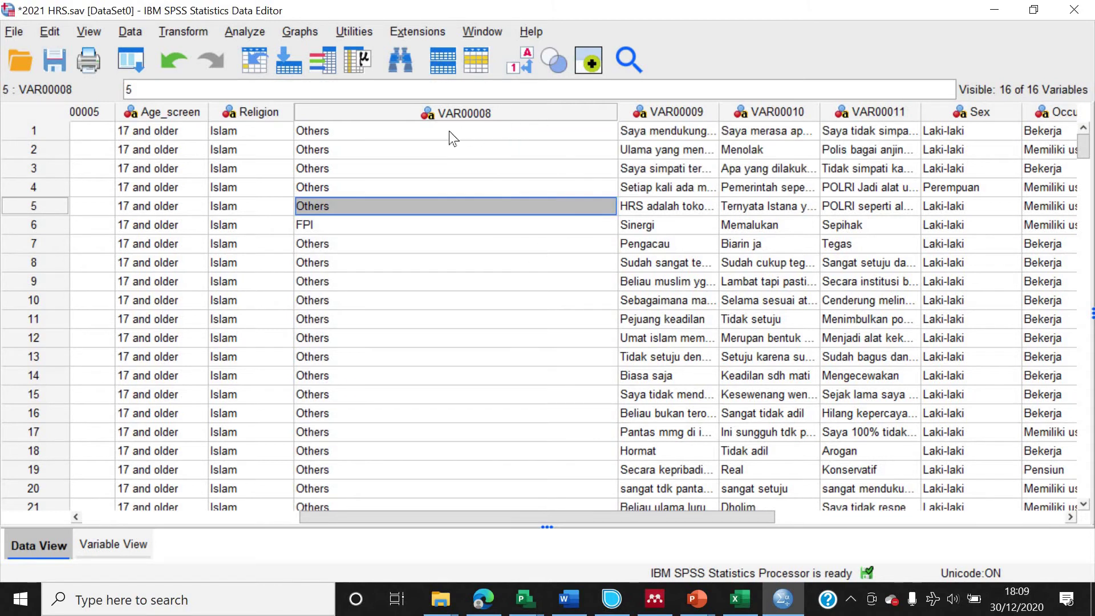
Rename the variable VAR00008 as Ormas.
click(117, 544)
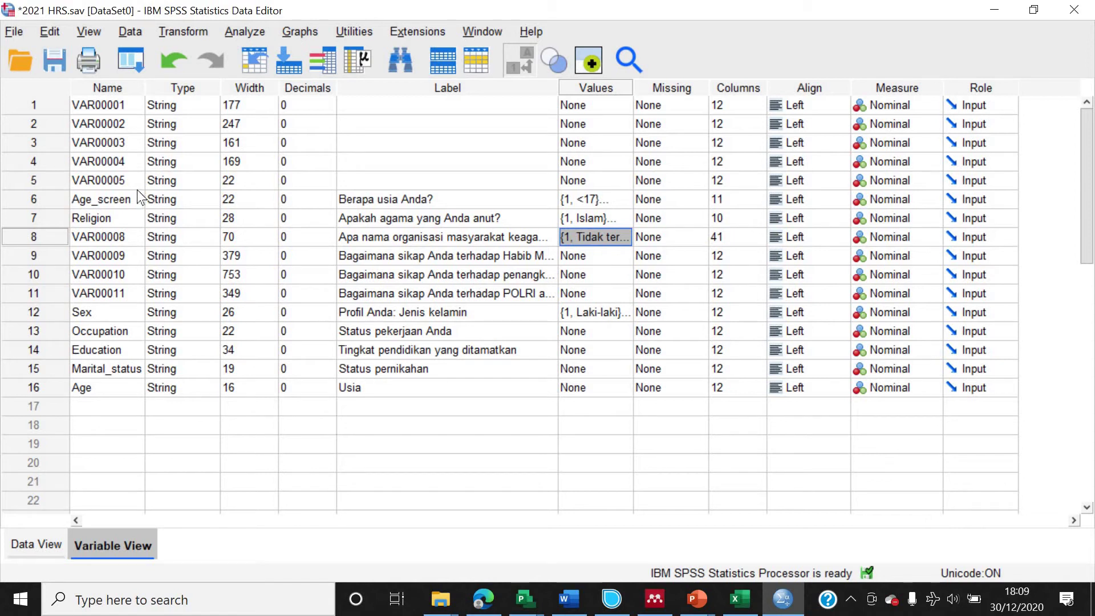
click(129, 235)
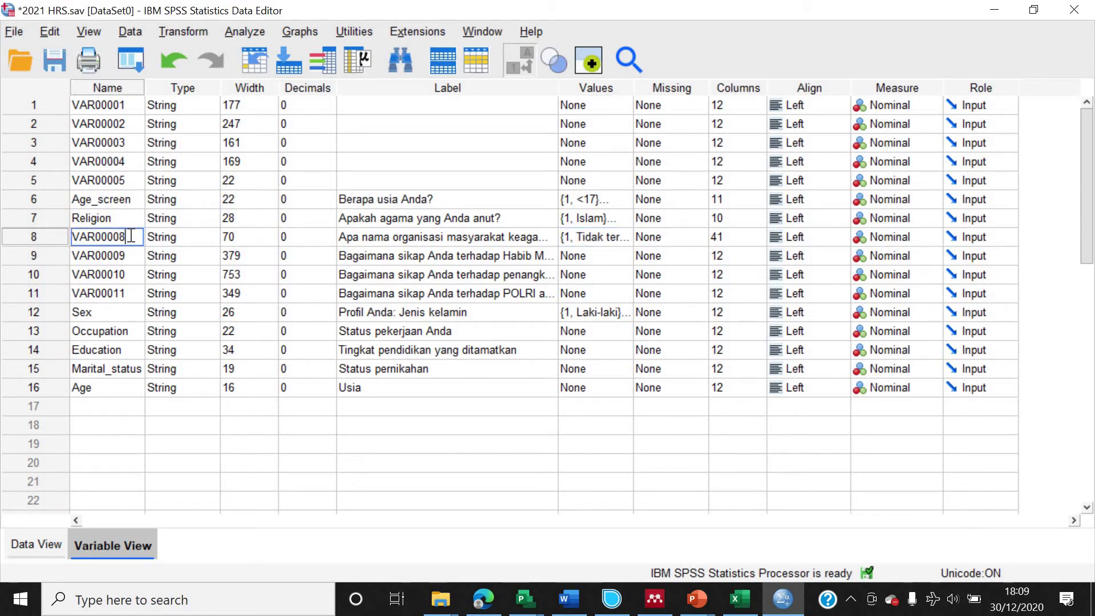
text(Organisasi)
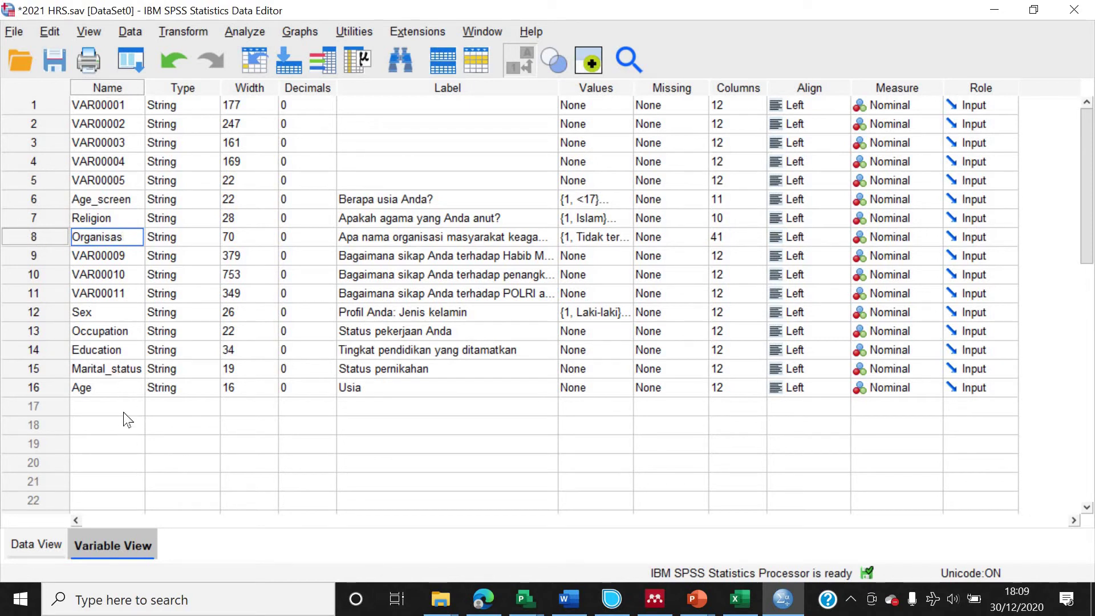
key(BackSpace)
key(BackSpace)
key(BackSpace)
key(BackSpace)
key(BackSpace)
key(BackSpace)
key(BackSpace)
key(BackSpace)
text(mas)
click(204, 486)
click(205, 486)
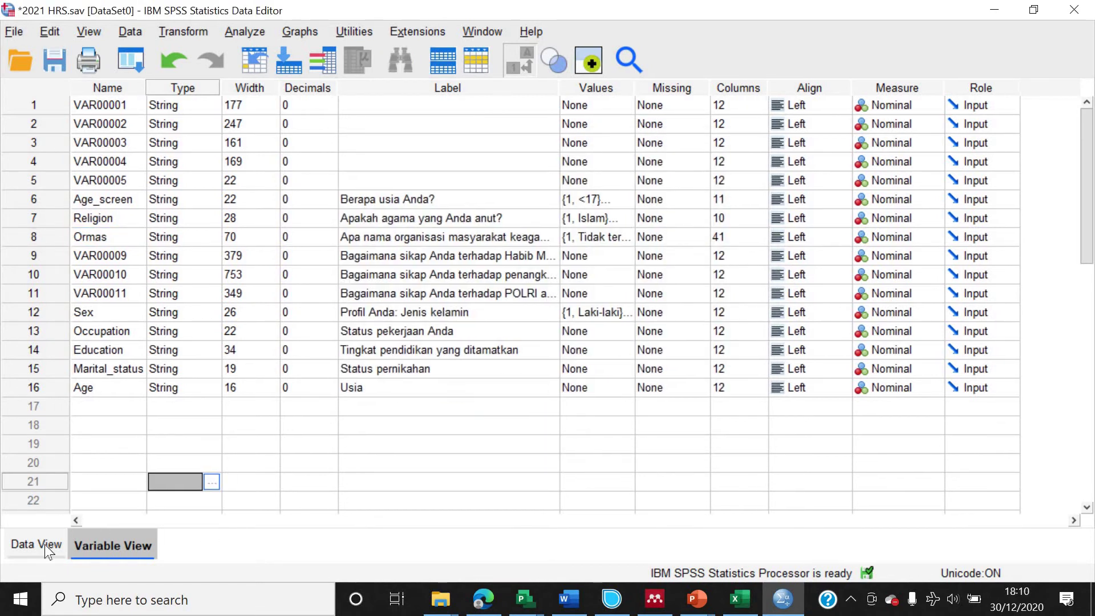
Narrow the Ormas column in the data grid and widen the VAR00009 and VAR00010 columns.
click(44, 545)
drag(617, 114, 383, 151)
drag(484, 113, 558, 113)
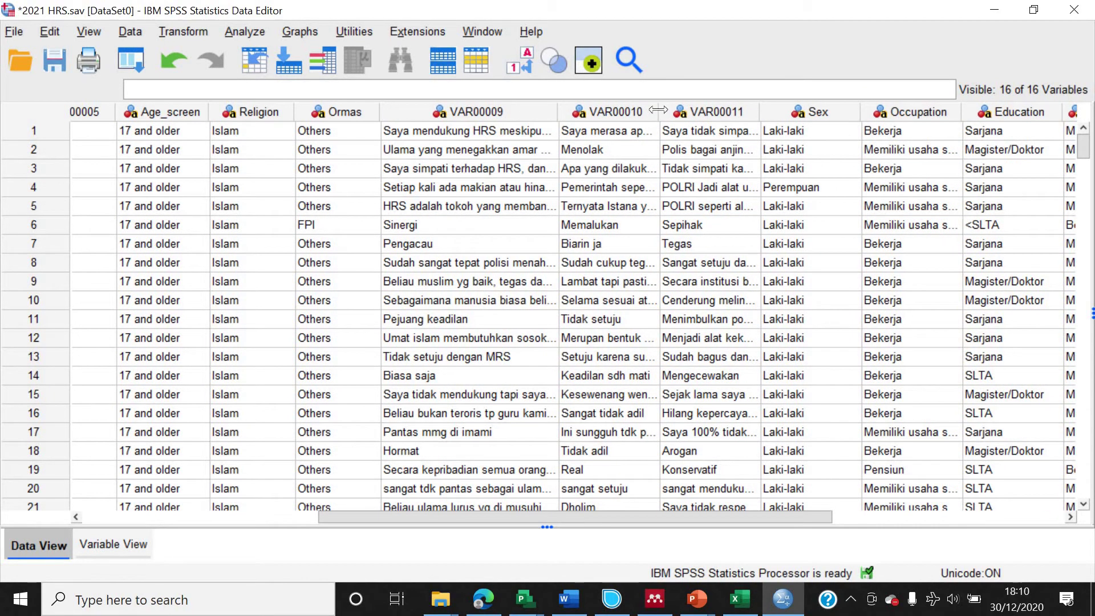
drag(658, 113, 747, 113)
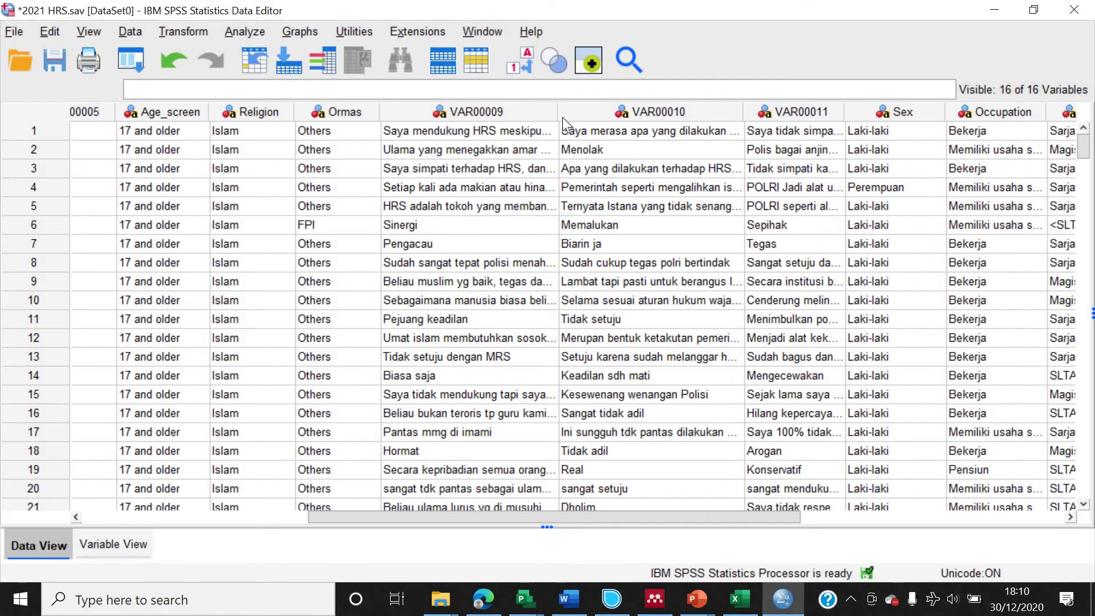
drag(556, 113, 581, 113)
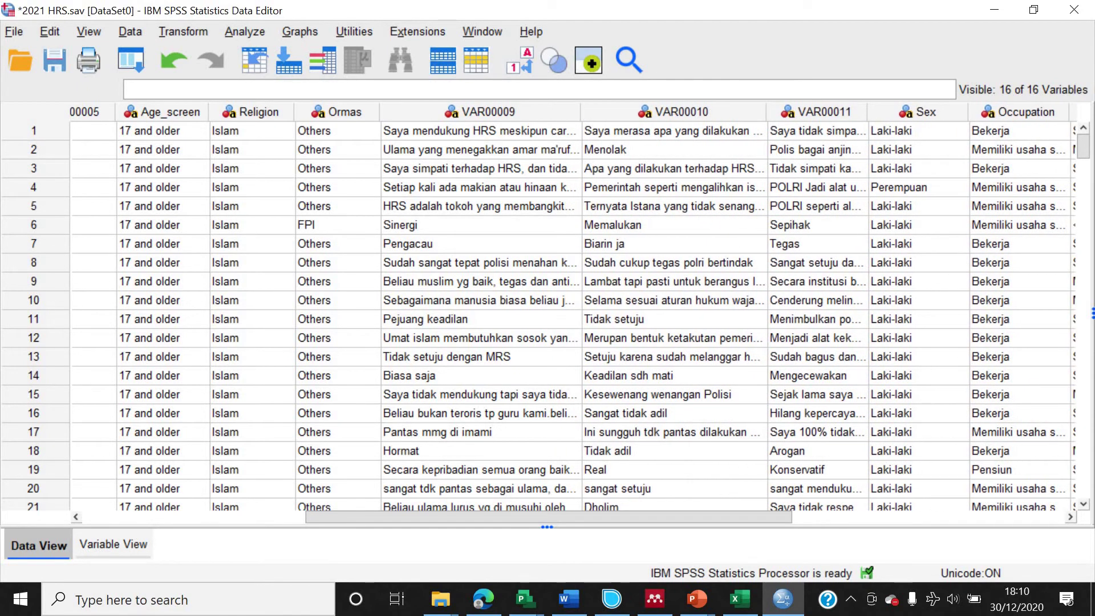
Insert a new variable before VAR00009 and paste a copy of the VAR00009 answers into it.
click(539, 112)
right_click(539, 112)
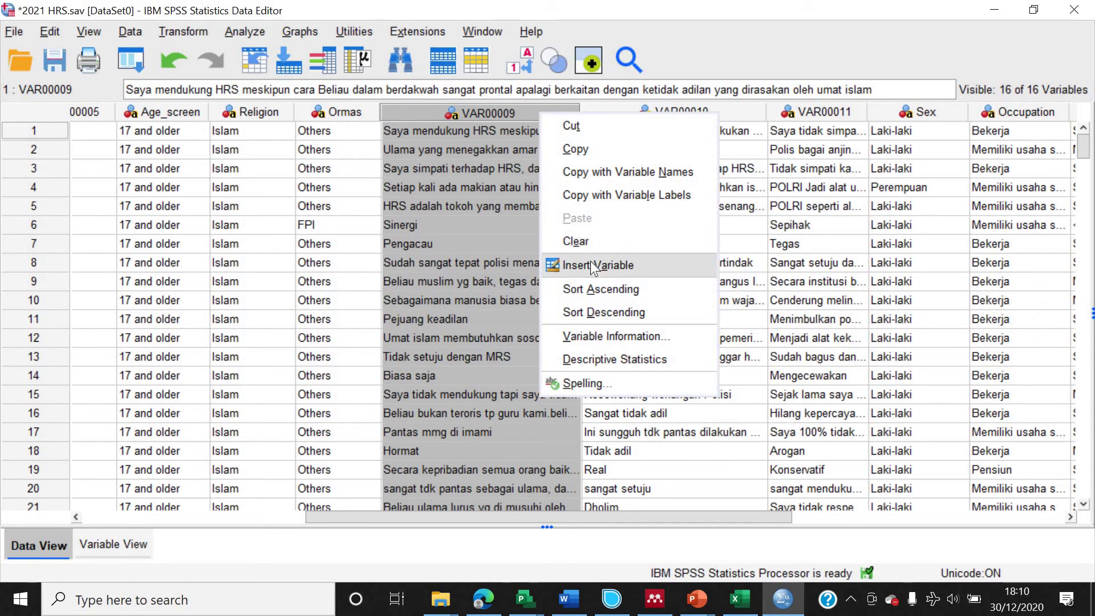
key(Return)
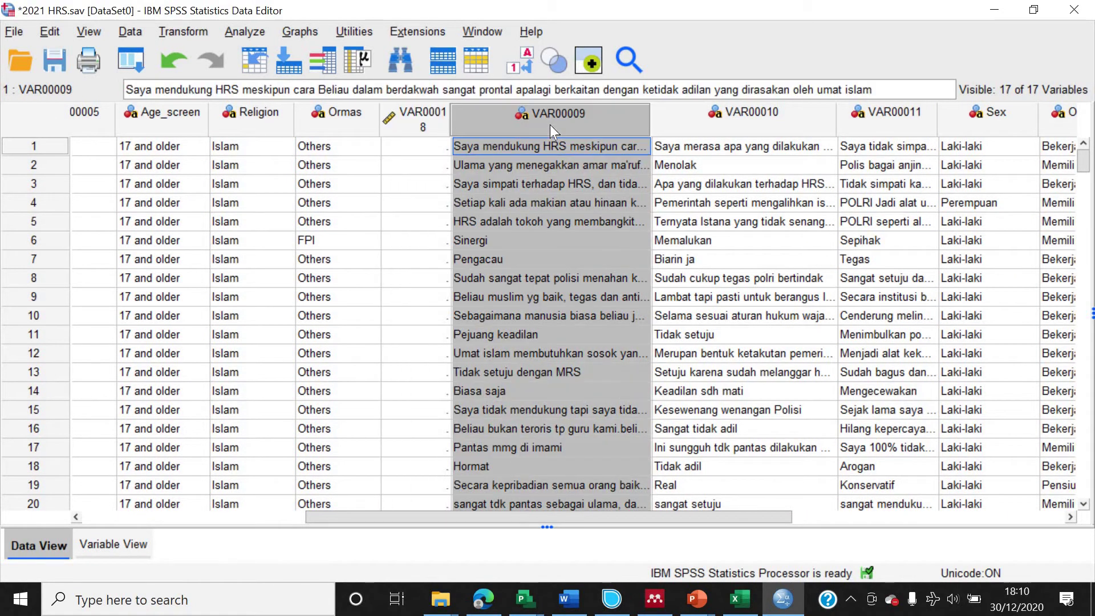
click(434, 125)
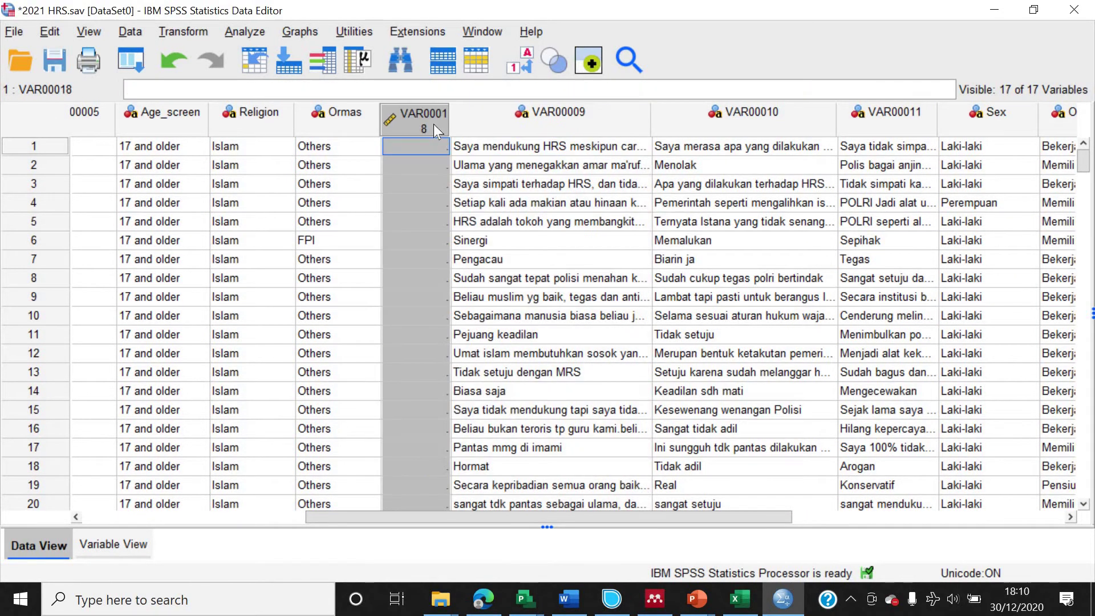
key(ctrl+v)
click(535, 187)
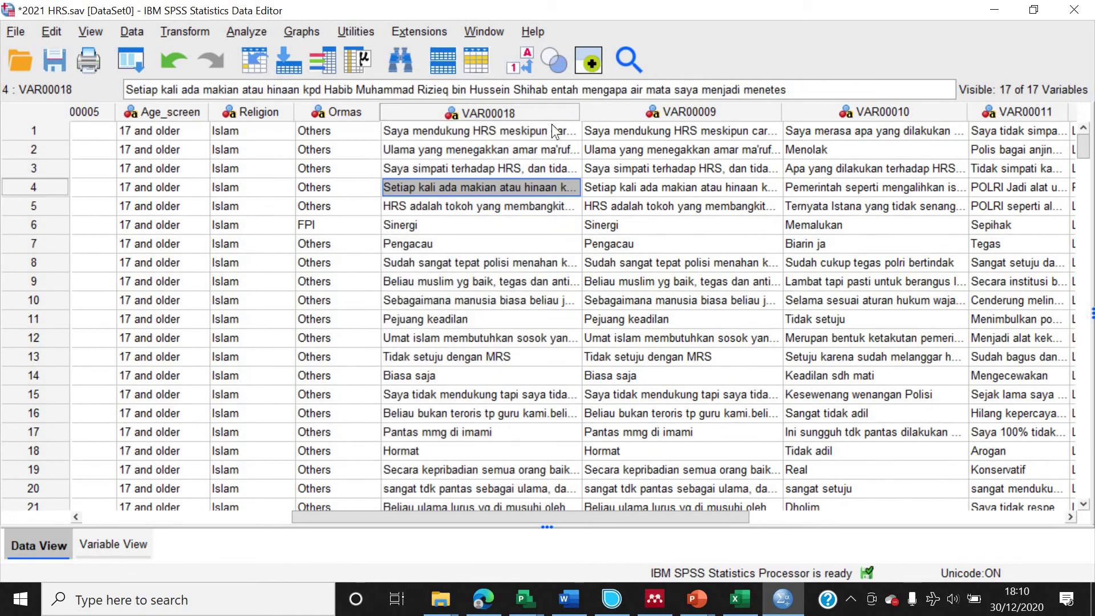
Widen the VAR00018 column and sort the cases by it in descending order, closing the output document without saving.
drag(580, 108, 652, 106)
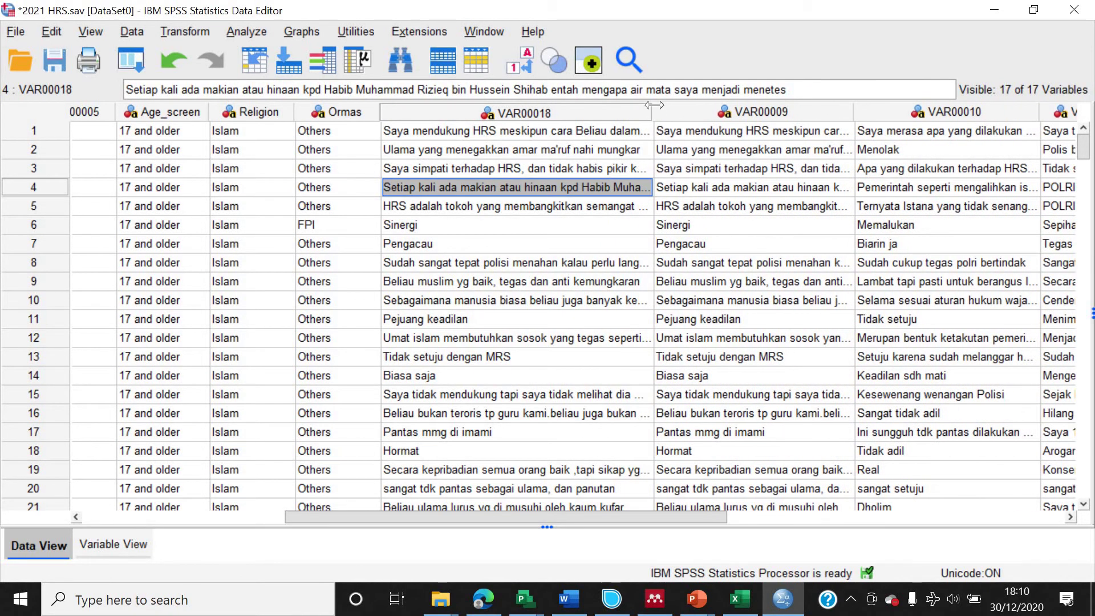
click(558, 107)
right_click(558, 108)
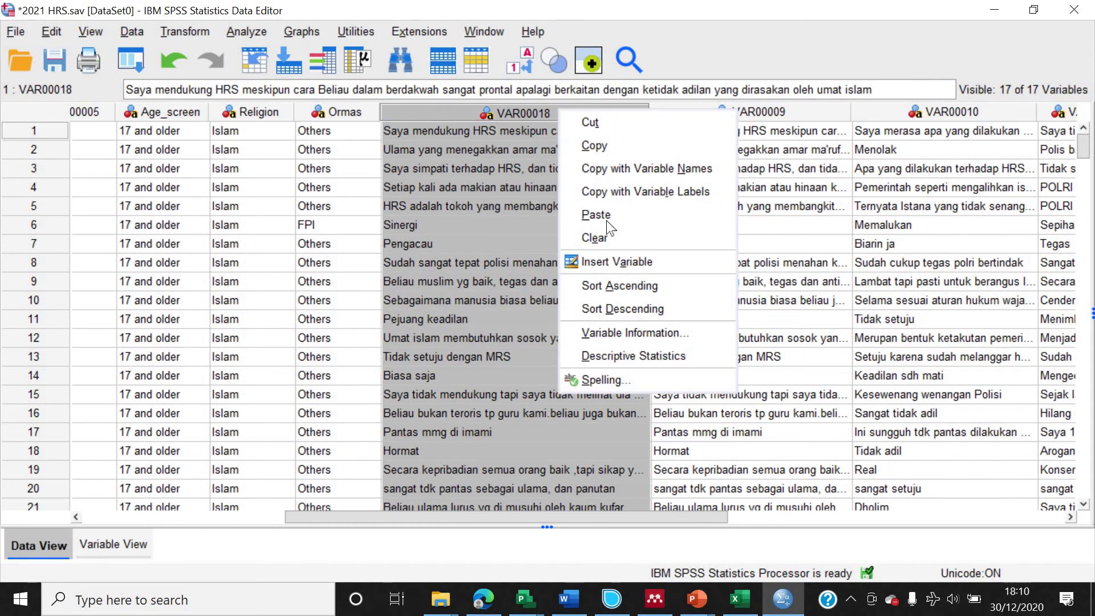
click(630, 303)
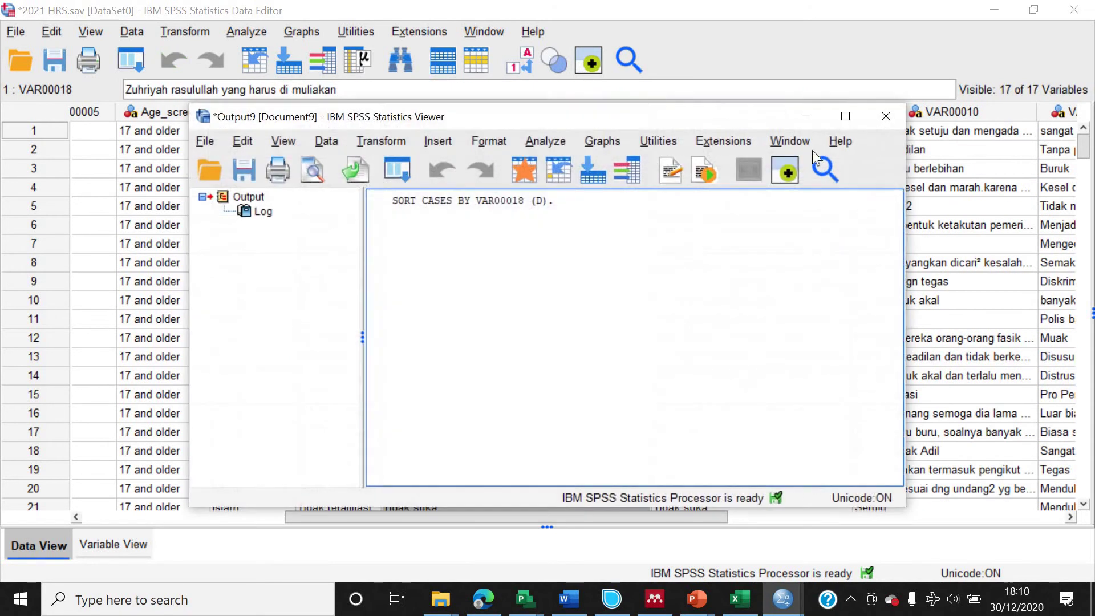
click(887, 118)
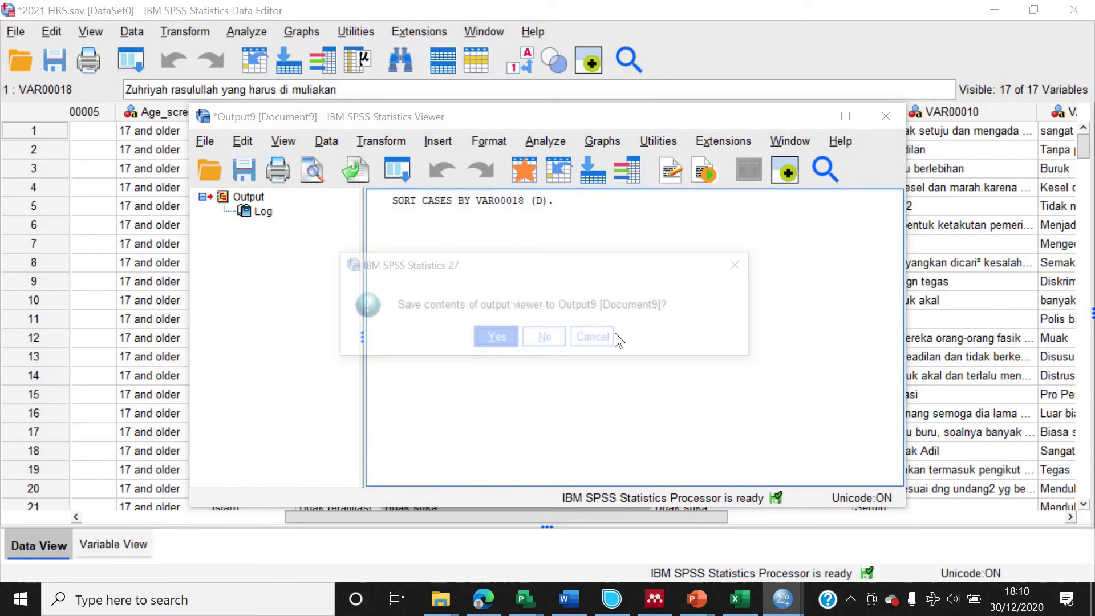
click(553, 337)
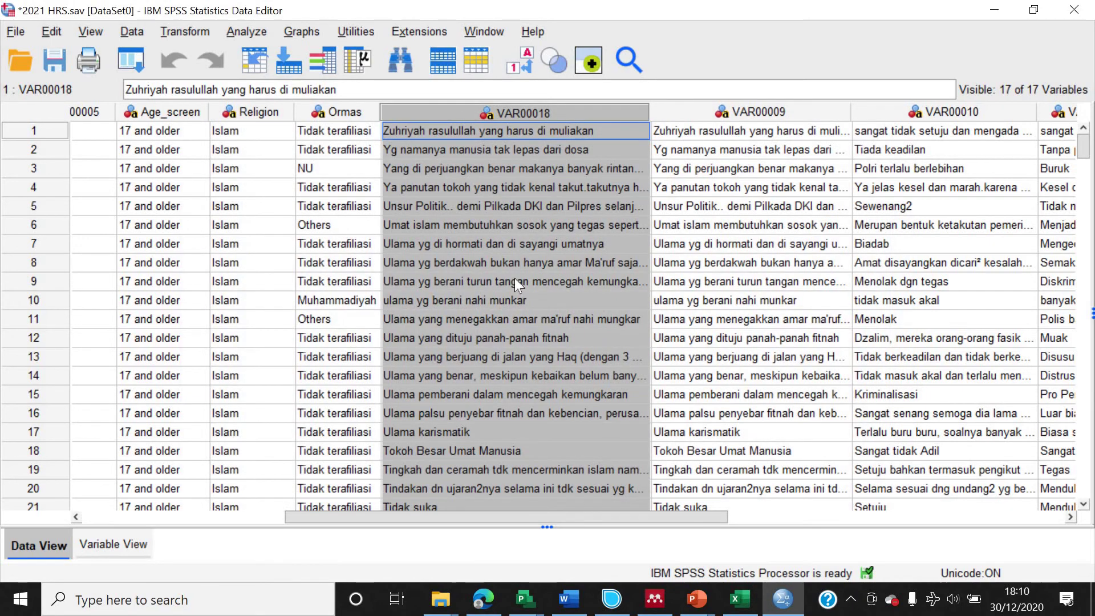
Review the sorted text answers in VAR00018 to see which kinds of attitudes recur.
scroll(515, 278, down, 12)
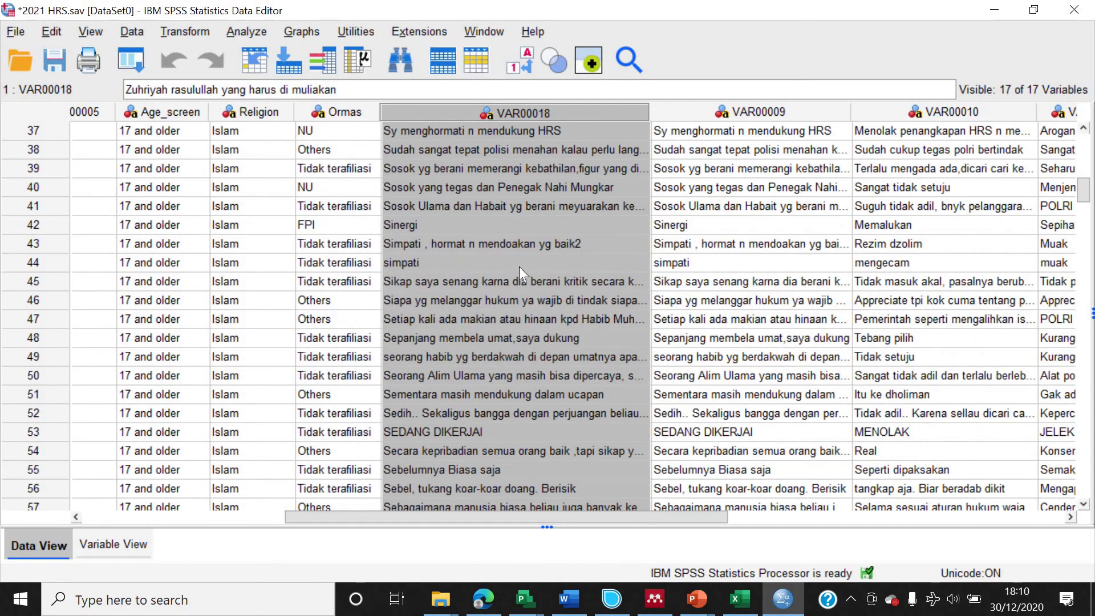
scroll(519, 266, down, 19)
scroll(519, 266, down, 12)
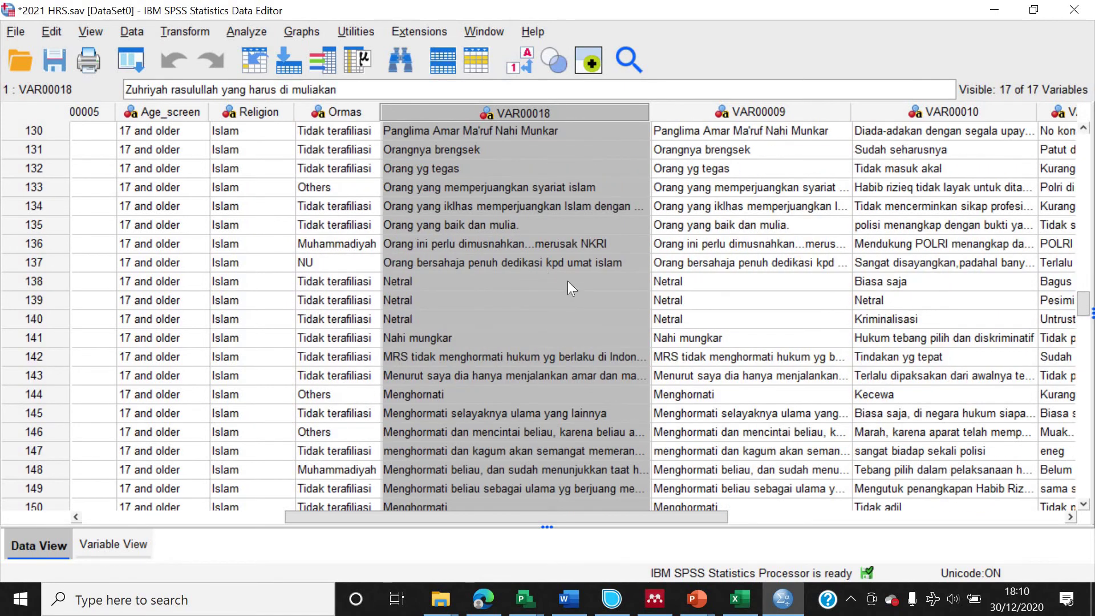
scroll(550, 285, down, 4)
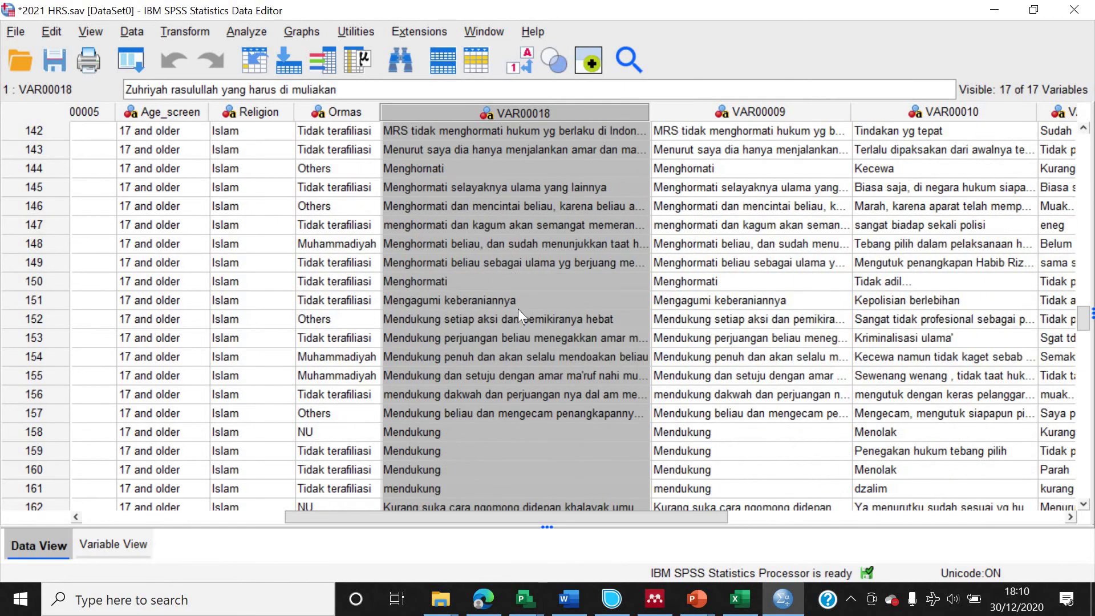
scroll(482, 422, down, 8)
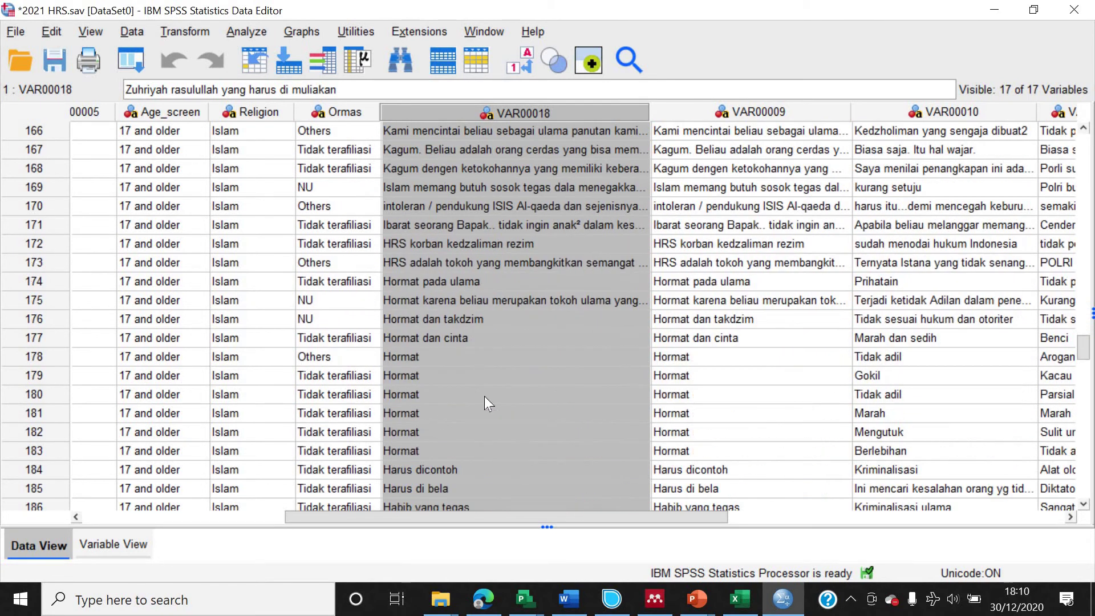
scroll(505, 371, down, 2)
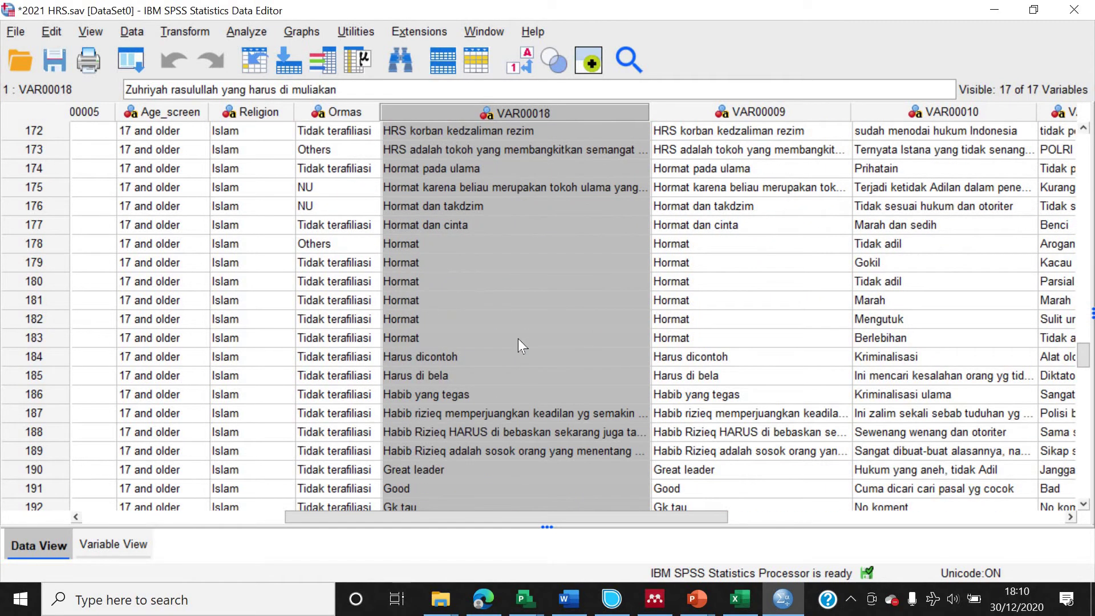
scroll(678, 270, up, 3)
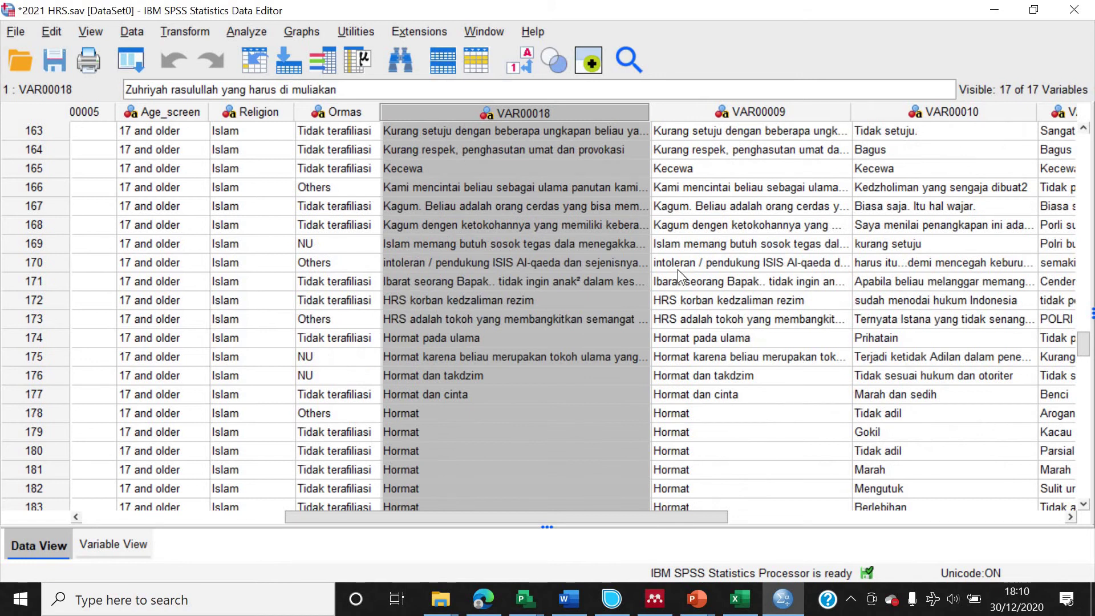
scroll(742, 200, up, 5)
scroll(741, 137, up, 4)
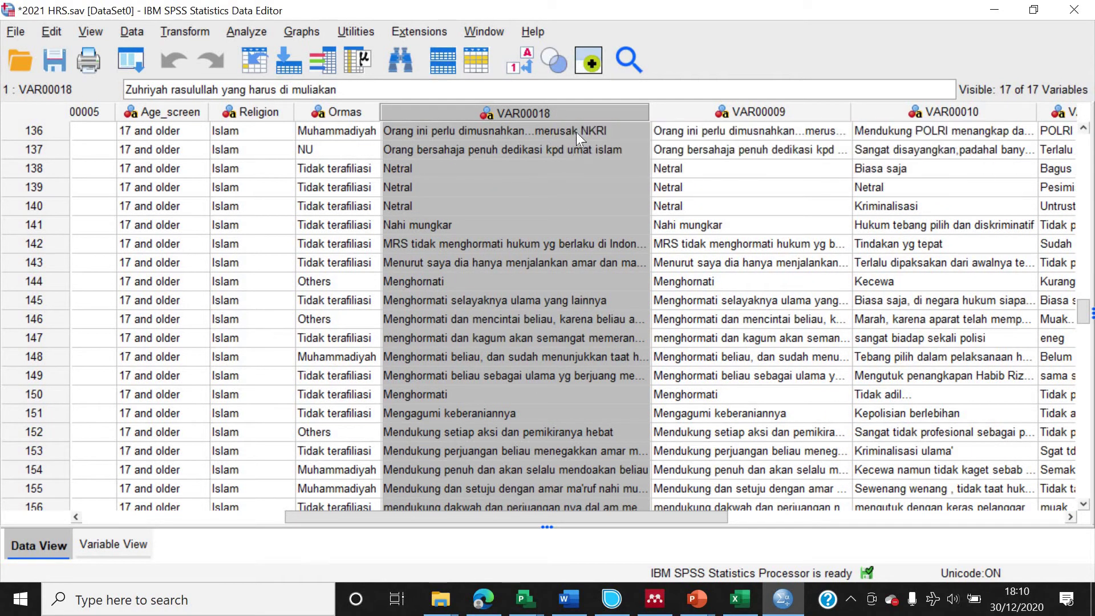
Widen the VAR00009 column and rename that variable as Sikap_HRS.
click(735, 110)
drag(849, 108, 919, 110)
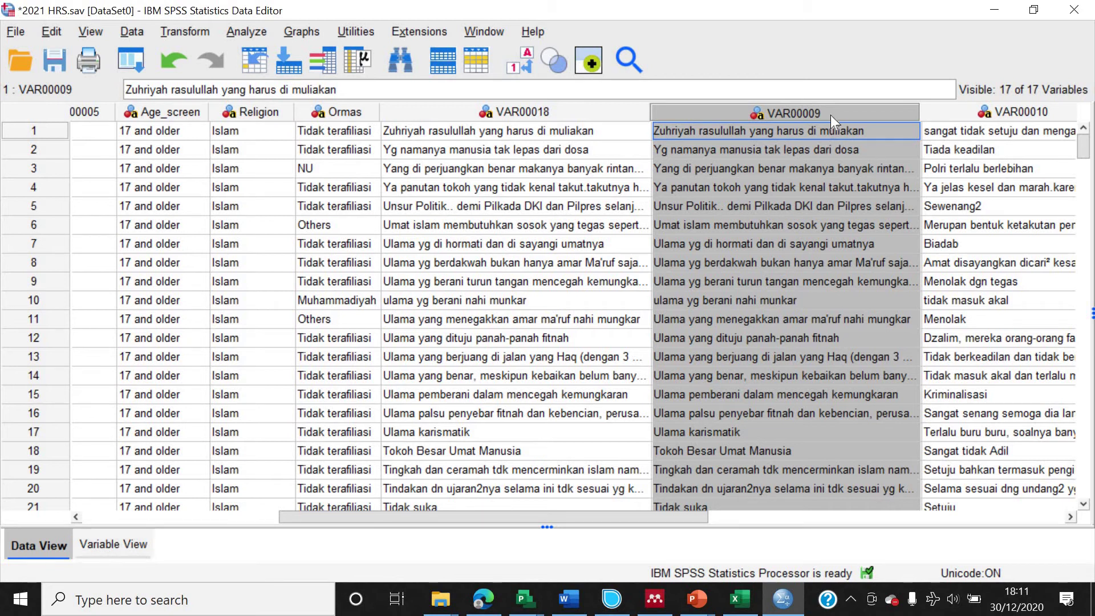
click(129, 545)
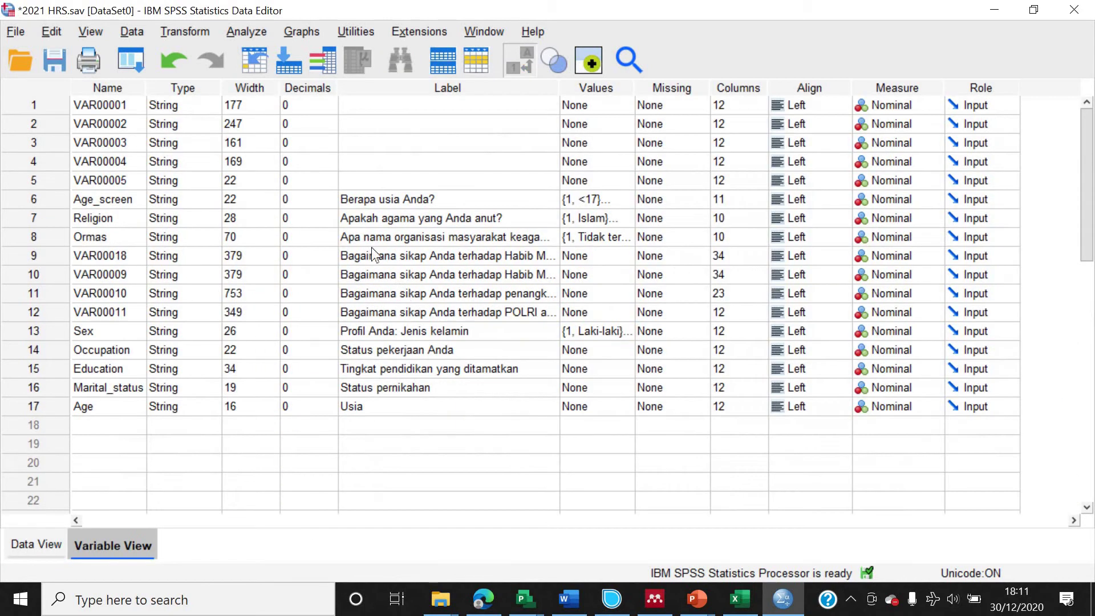
click(137, 273)
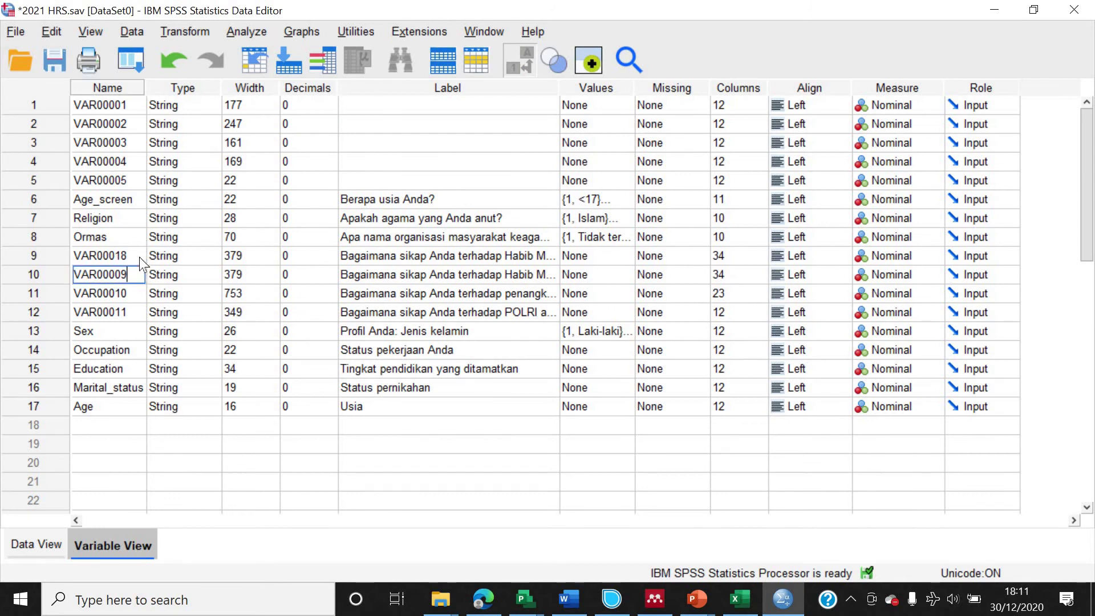
double_click(368, 256)
drag(134, 275, 62, 278)
text(Sikap)
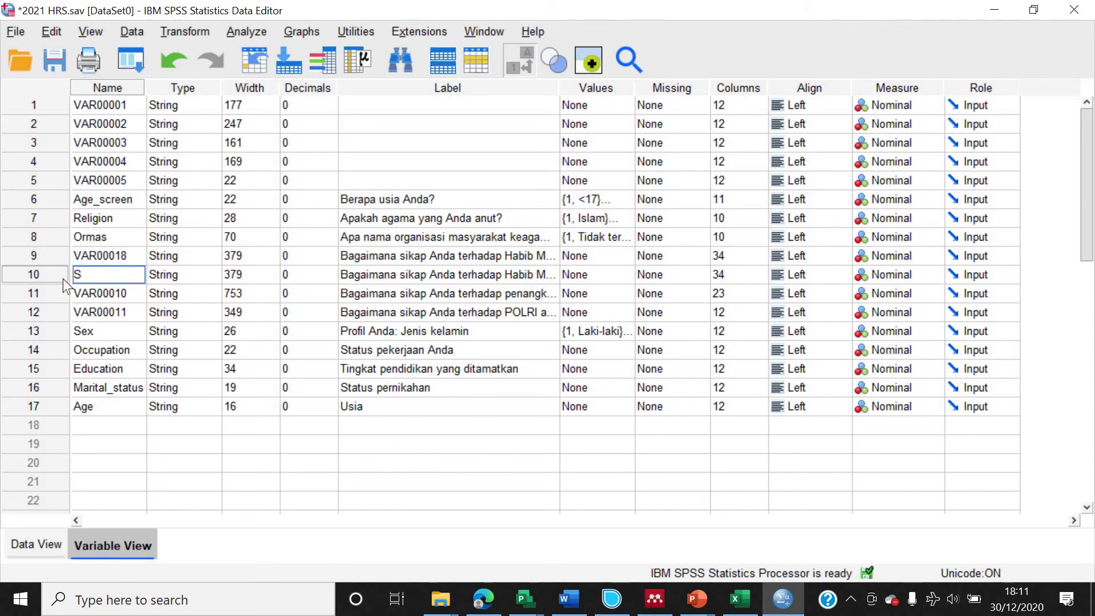
text(_HRS)
click(25, 547)
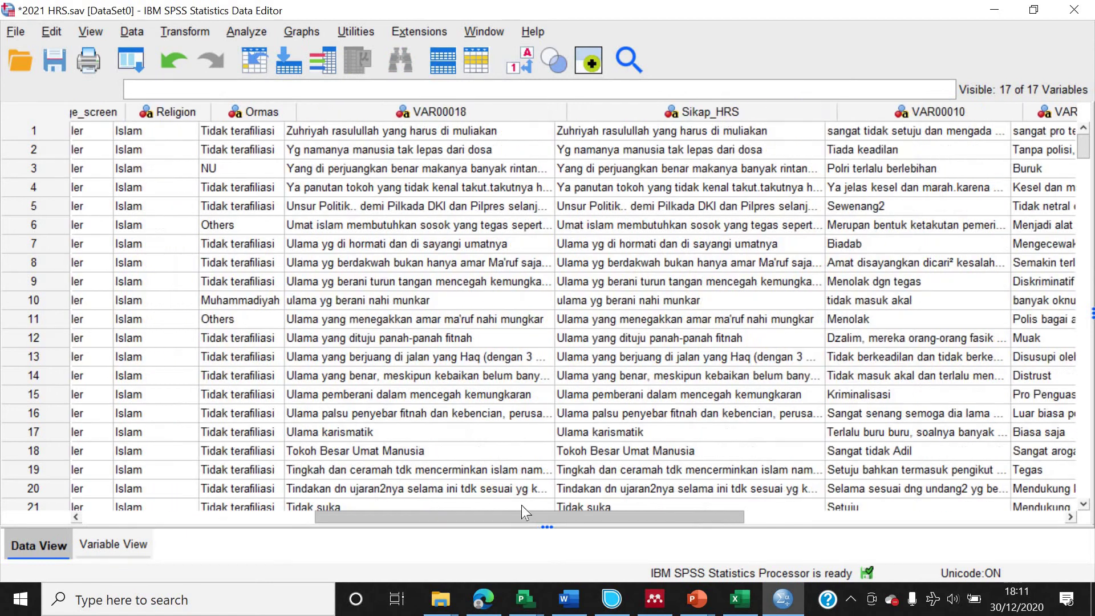
Widen the Values column and enter 1 as the first value in the value labels of Sikap_HRS.
click(691, 112)
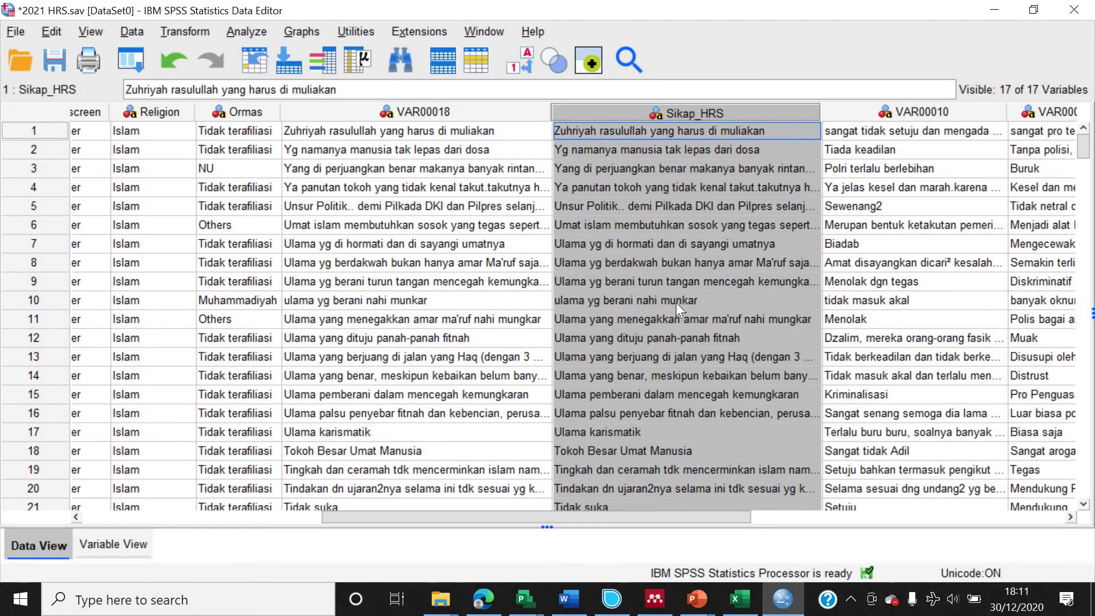
scroll(704, 241, down, 5)
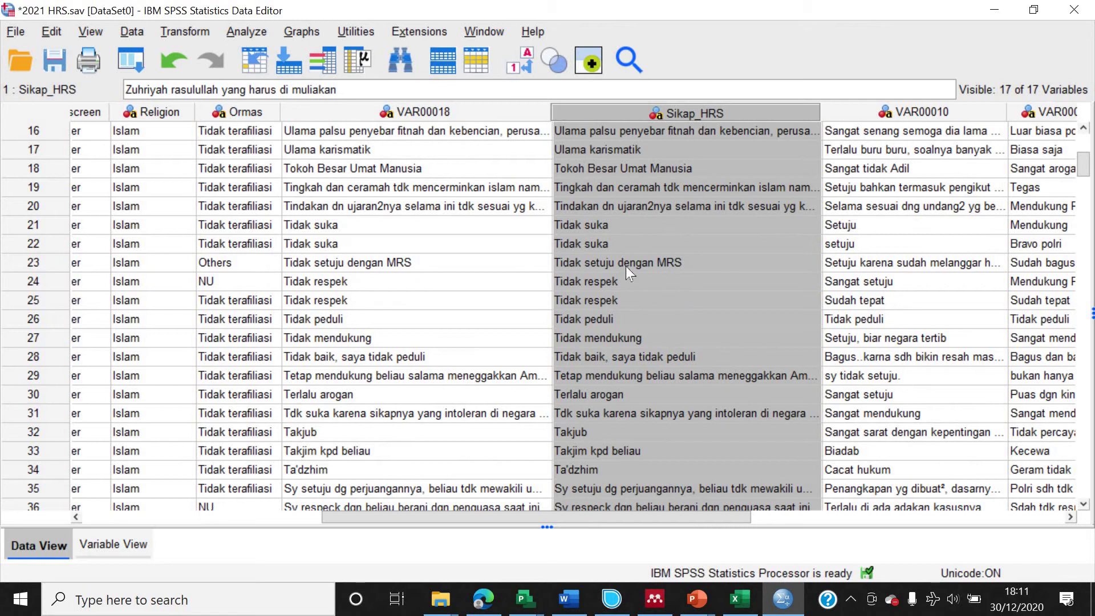
scroll(632, 297, down, 2)
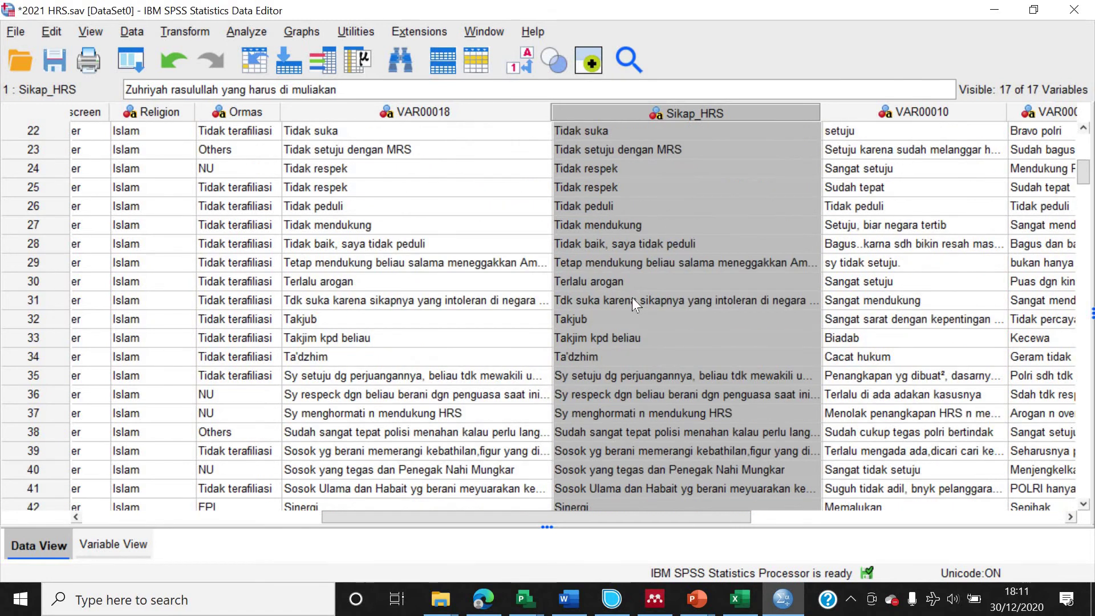
scroll(646, 276, up, 3)
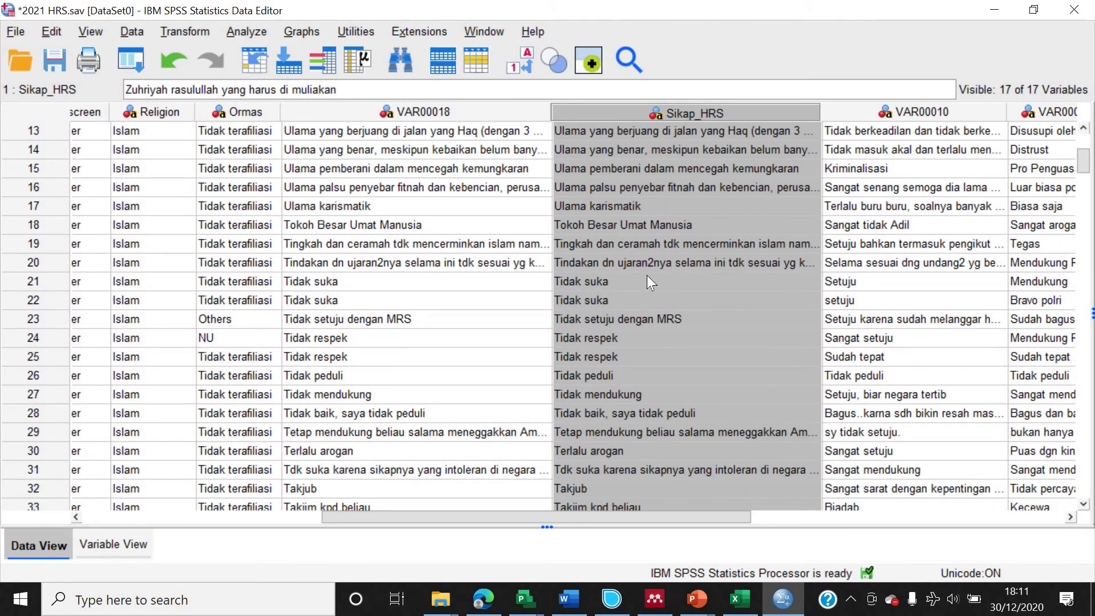
scroll(727, 300, down, 7)
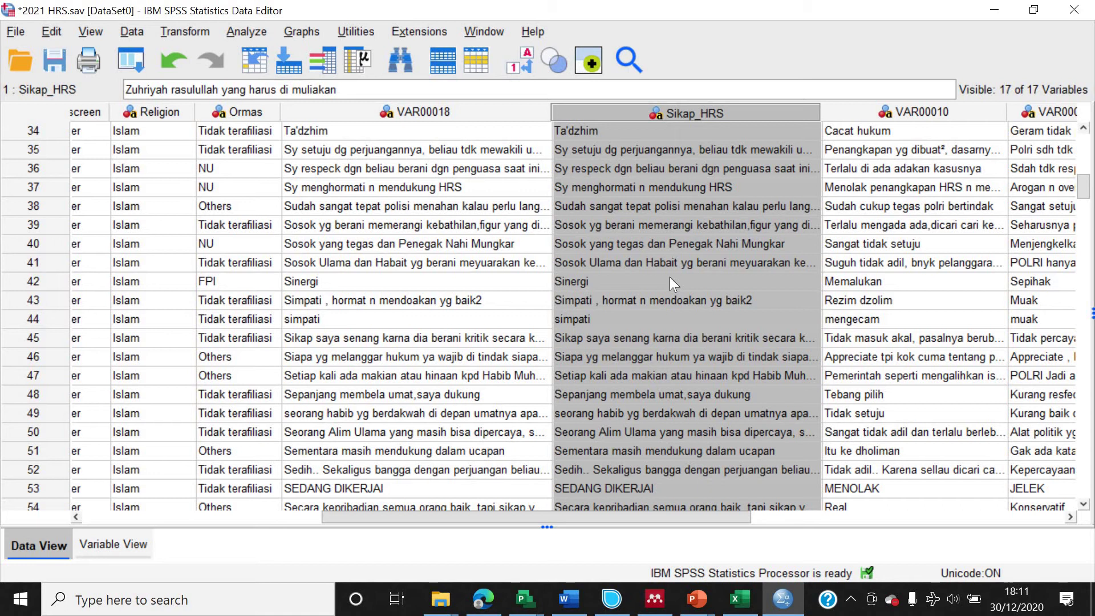
click(110, 543)
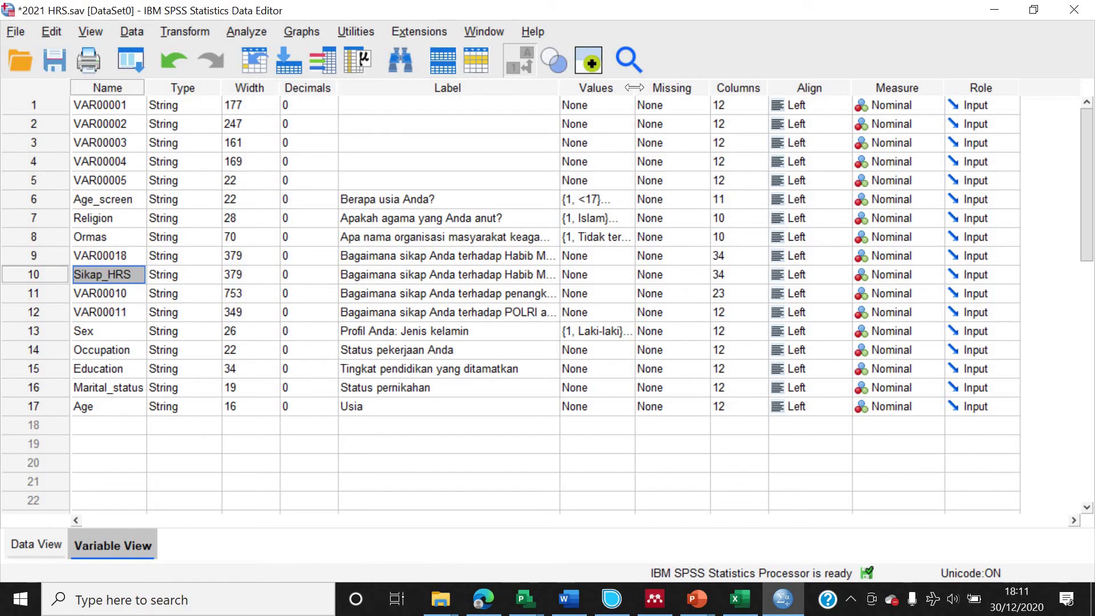
drag(635, 88, 752, 89)
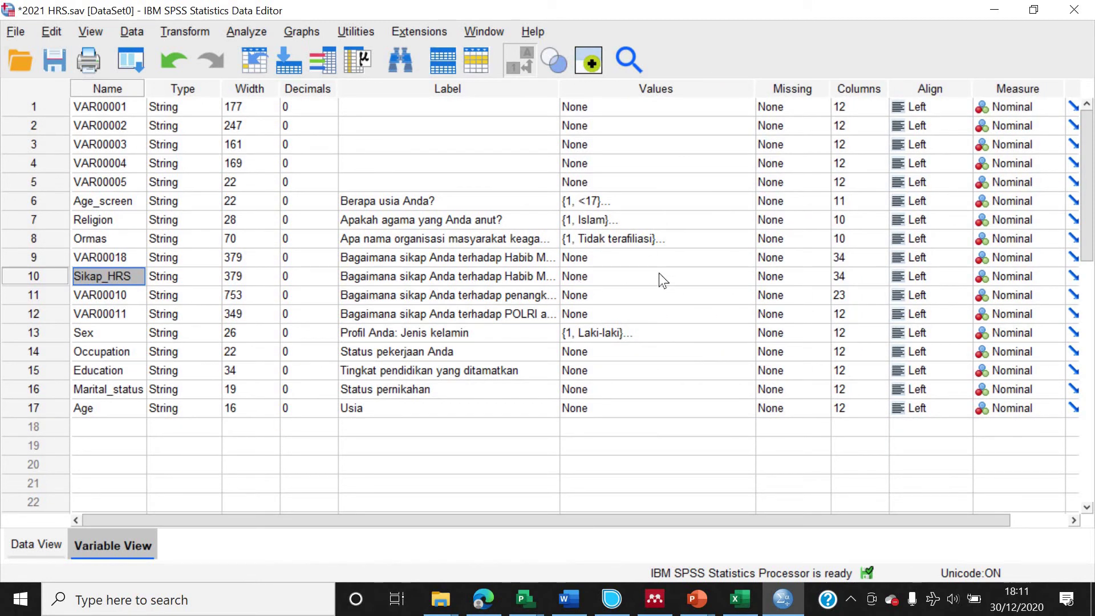
click(749, 282)
click(749, 280)
text(1)
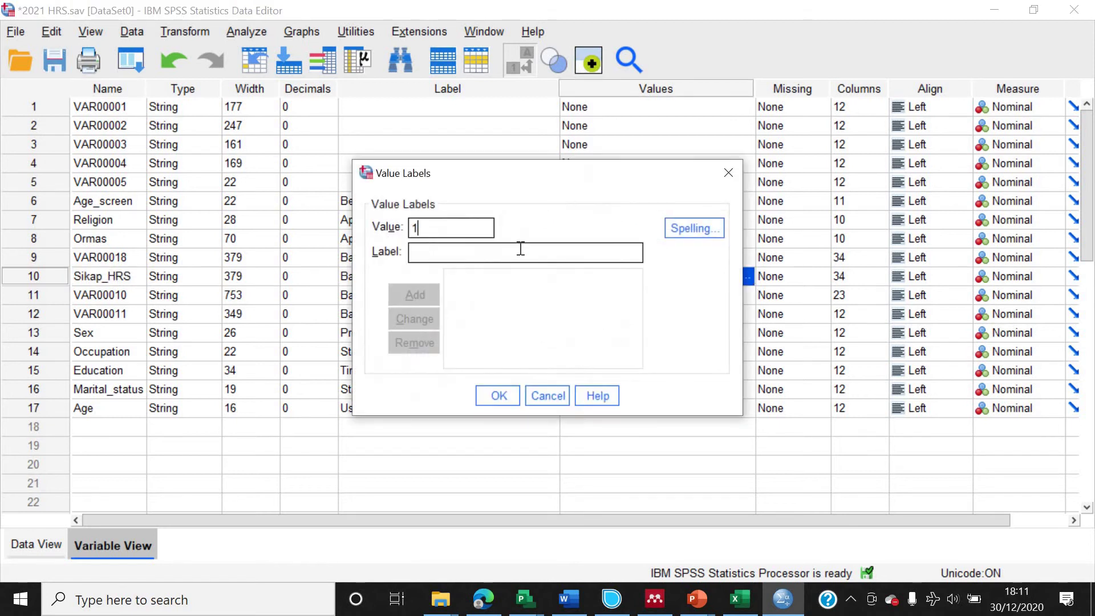
click(520, 249)
text(Respek)
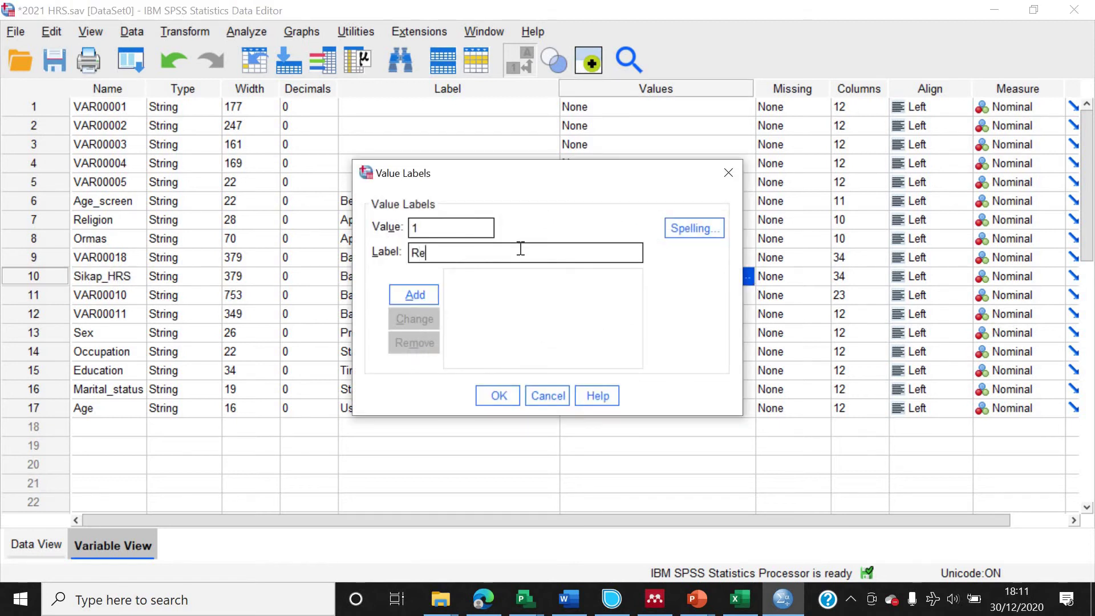
key(BackSpace)
key(BackSpace)
key(BackSpace)
key(BackSpace)
key(BackSpace)
key(BackSpace)
text(Hormat-T)
text(idak)
key(BackSpace)
key(BackSpace)
key(BackSpace)
key(BackSpace)
key(BackSpace)
key(BackSpace)
key(BackSpace)
key(BackSpace)
key(BackSpace)
key(BackSpace)
key(BackSpace)
key(BackSpace)
Label value 1 of Sikap_HRS as "Tidak hormat - Hormat" and add it to the list.
text(Tidak hormat - Hor)
key(BackSpace)
key(BackSpace)
key(BackSpace)
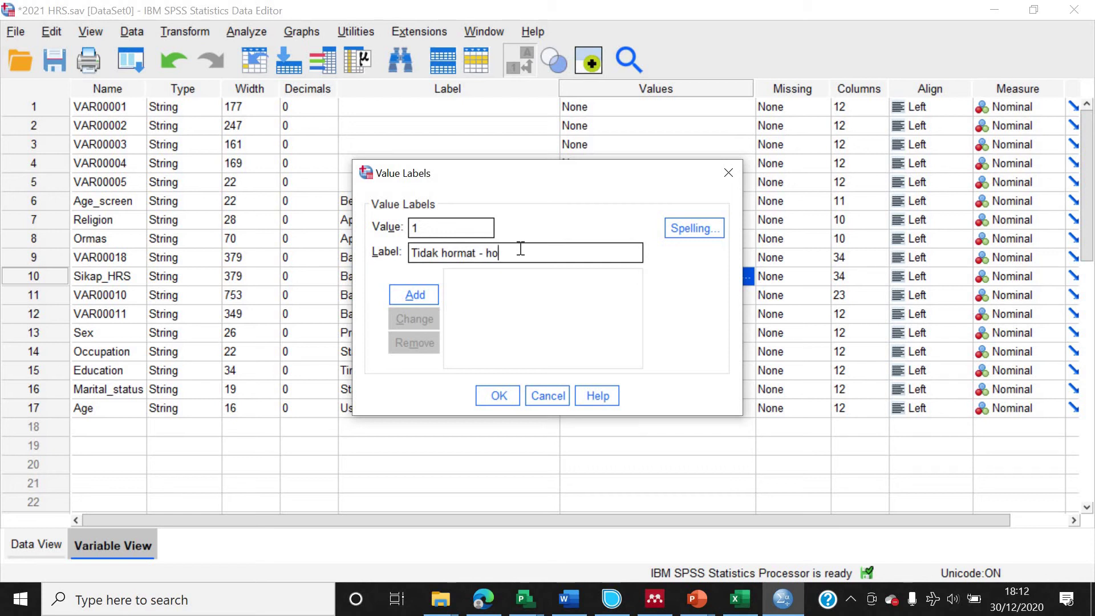
text(Hormat)
click(415, 295)
Add value 2 with the label "Netral" to the Sikap_HRS value labels.
text(2)
click(435, 254)
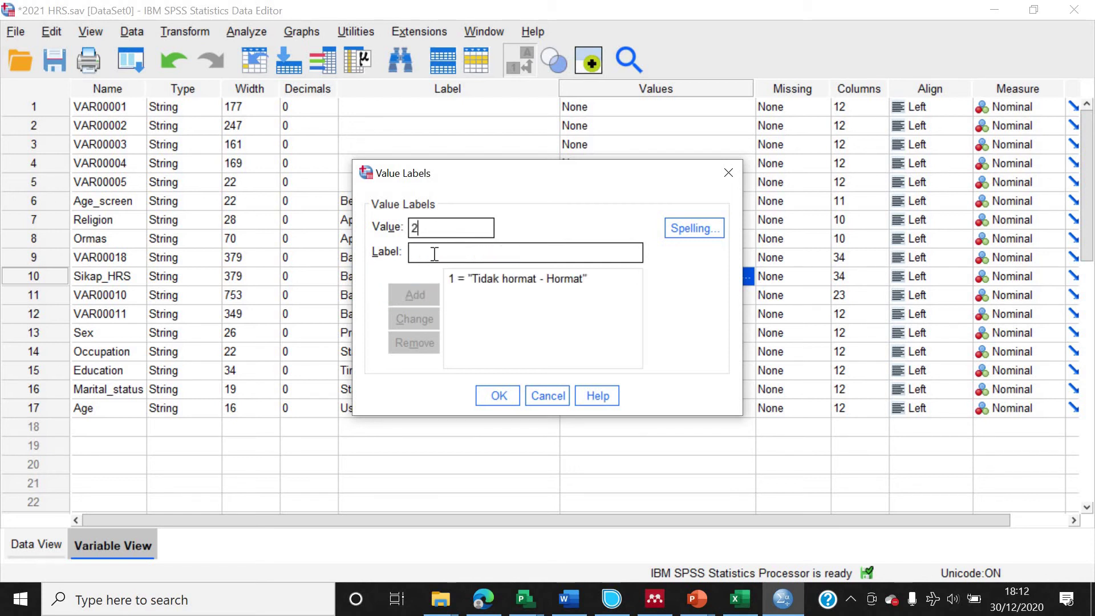
text(Netral)
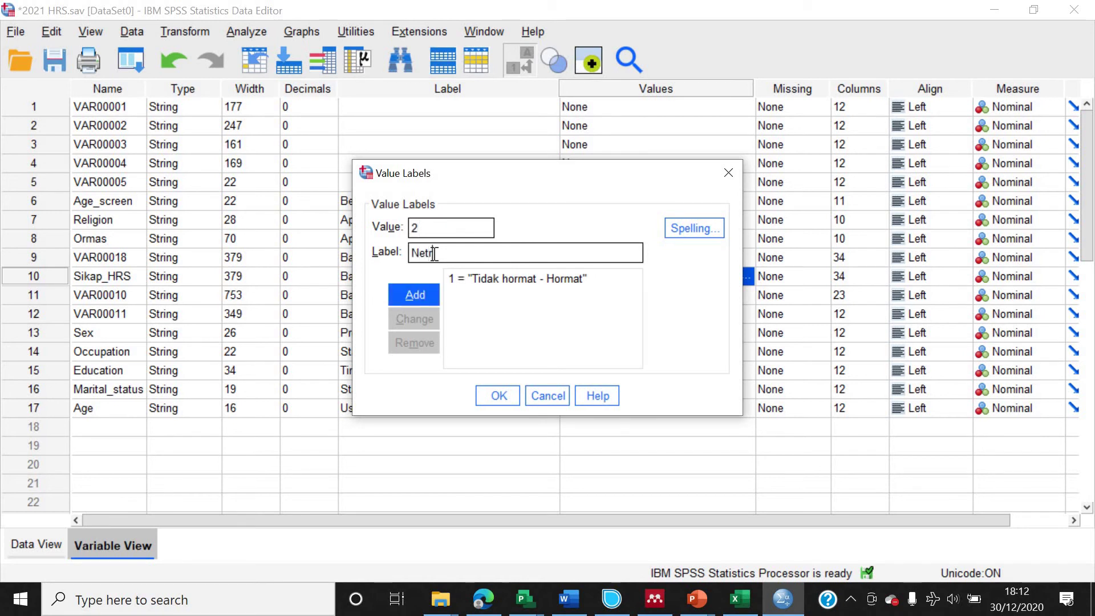
click(413, 288)
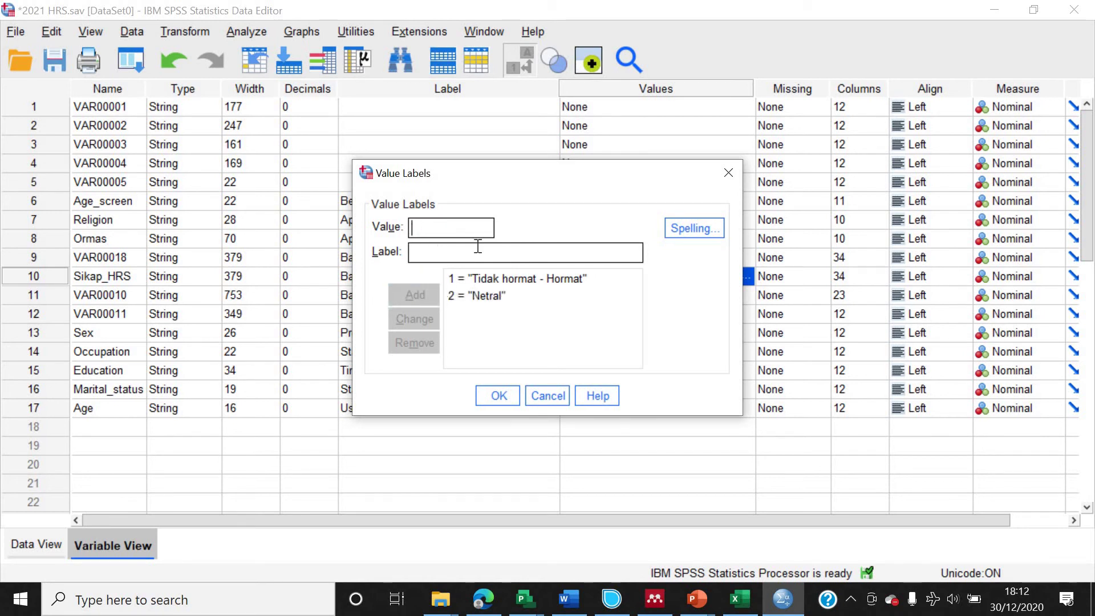
Add value 3 with the label "Tidak mendukung - Mendukung" and apply the Sikap_HRS value labels.
text(3)
click(431, 254)
text(T)
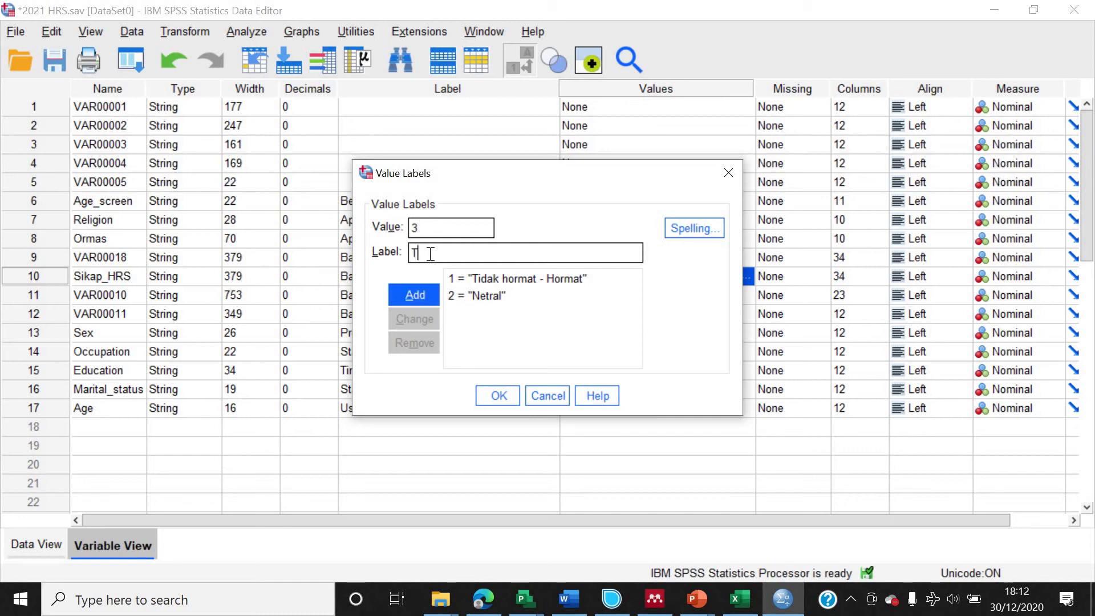
text(idak mendukung - Mendukung)
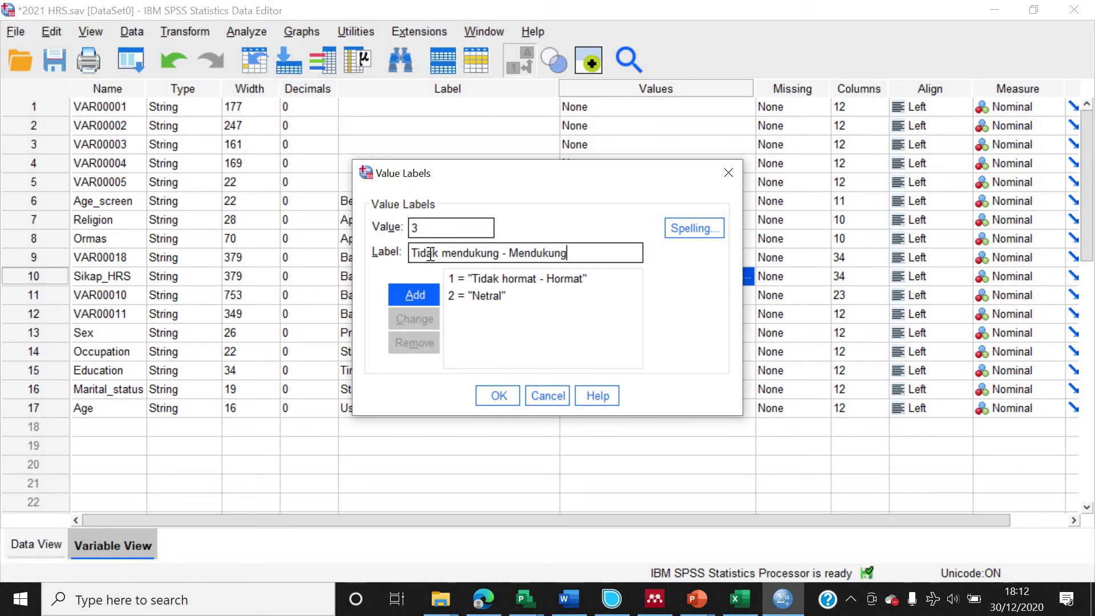
click(409, 293)
click(484, 395)
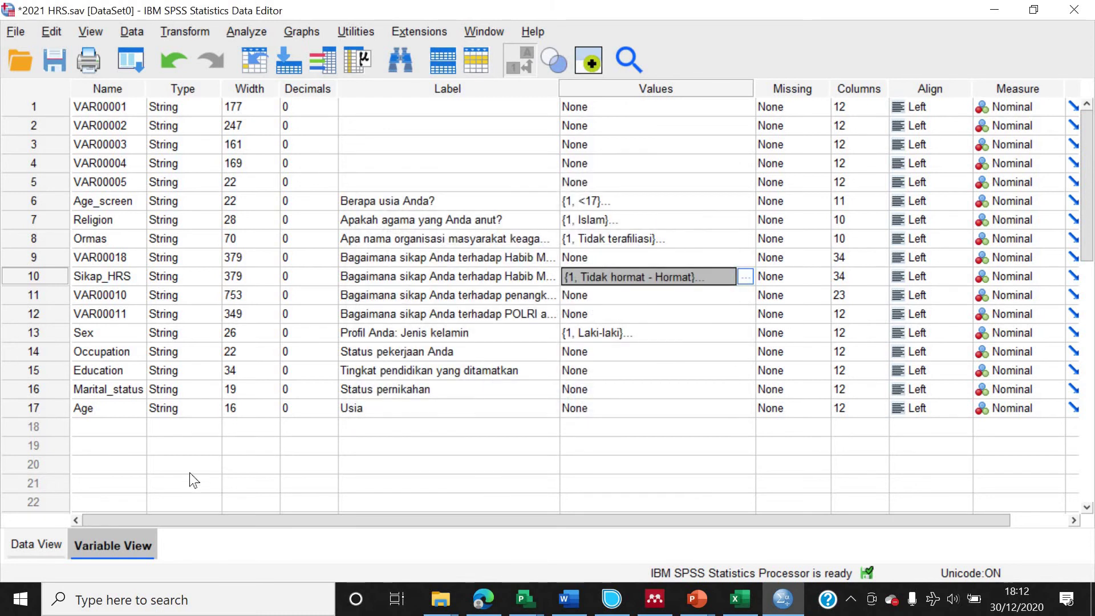
Recode the Sikap_HRS answer in case 82 of the data as "Tidak mendukung - Mendukung".
click(37, 545)
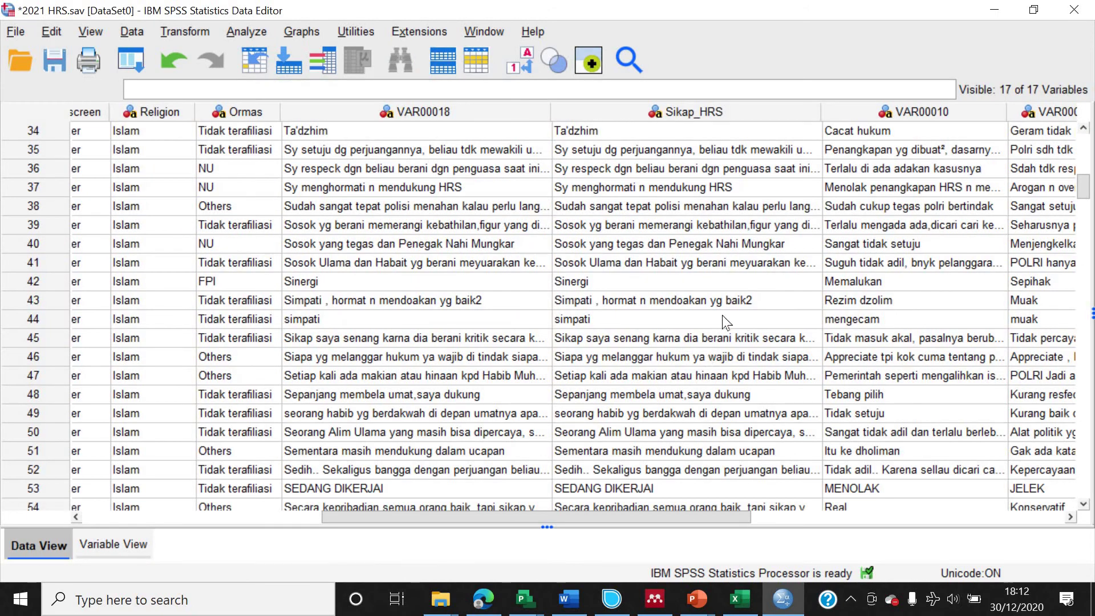
scroll(722, 314, down, 5)
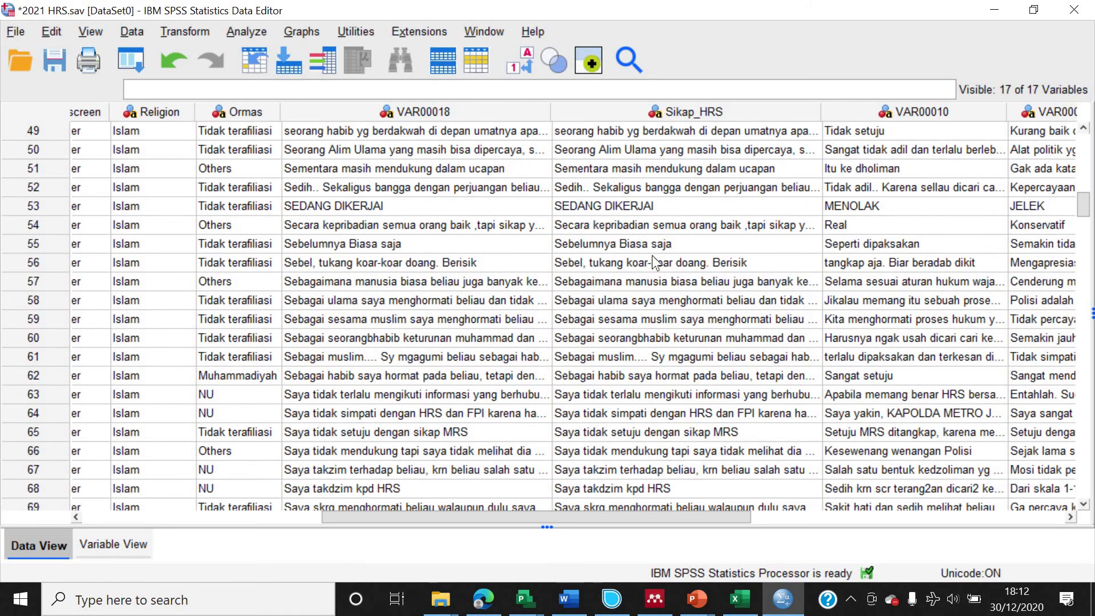
scroll(652, 255, down, 8)
scroll(653, 388, up, 2)
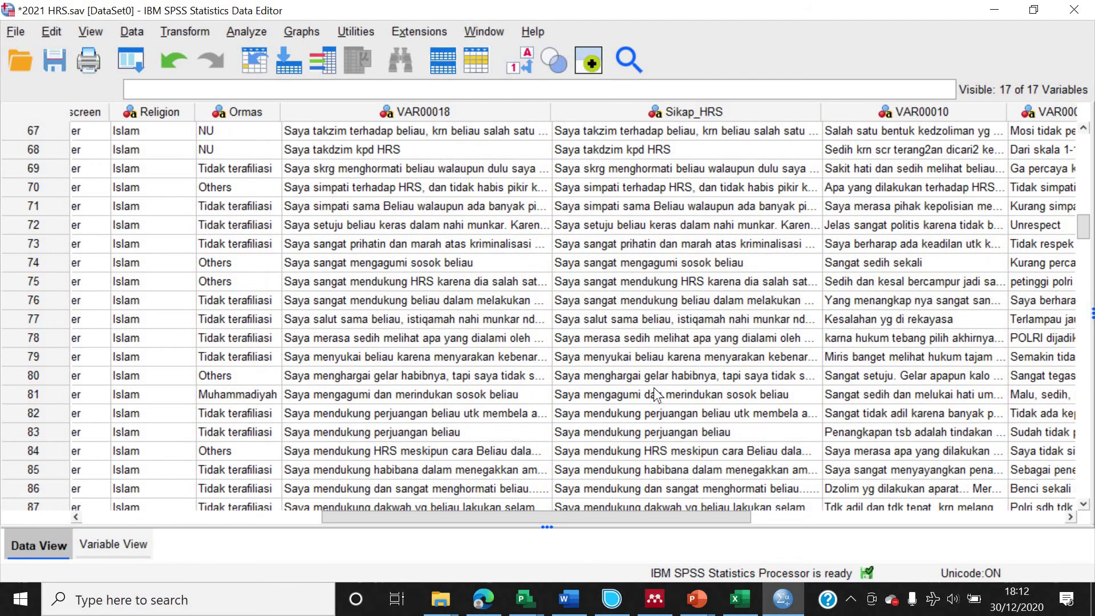
scroll(654, 388, down, 2)
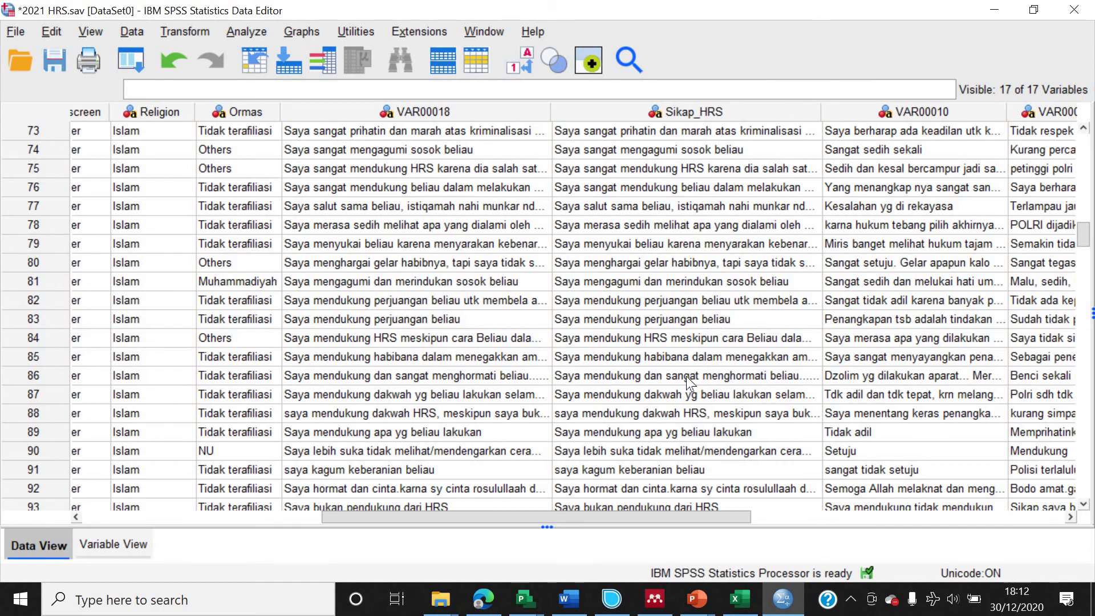
scroll(687, 371, down, 1)
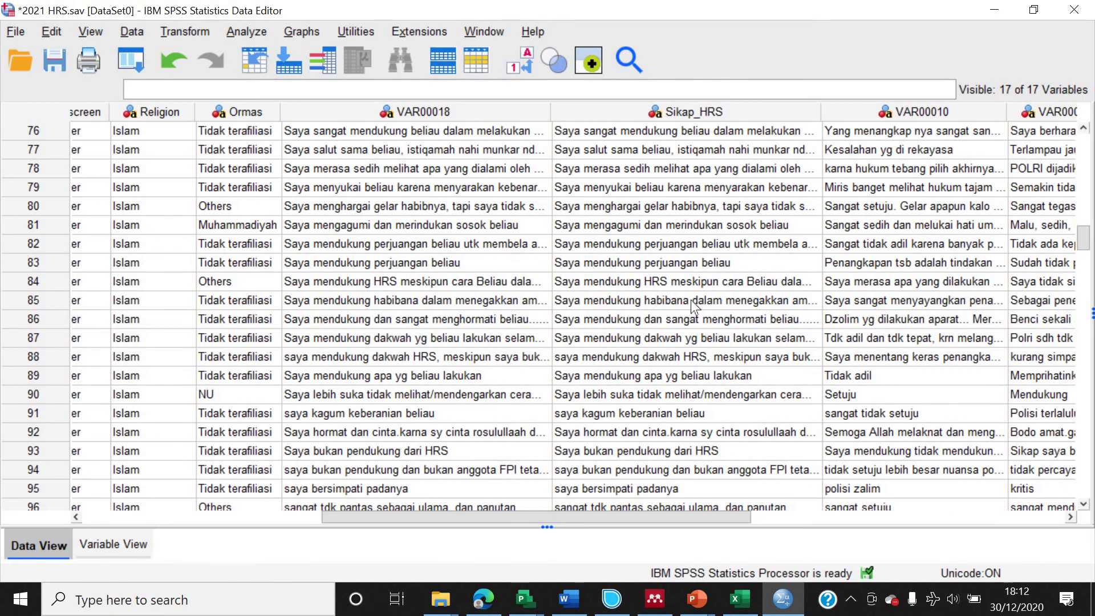
scroll(711, 303, up, 2)
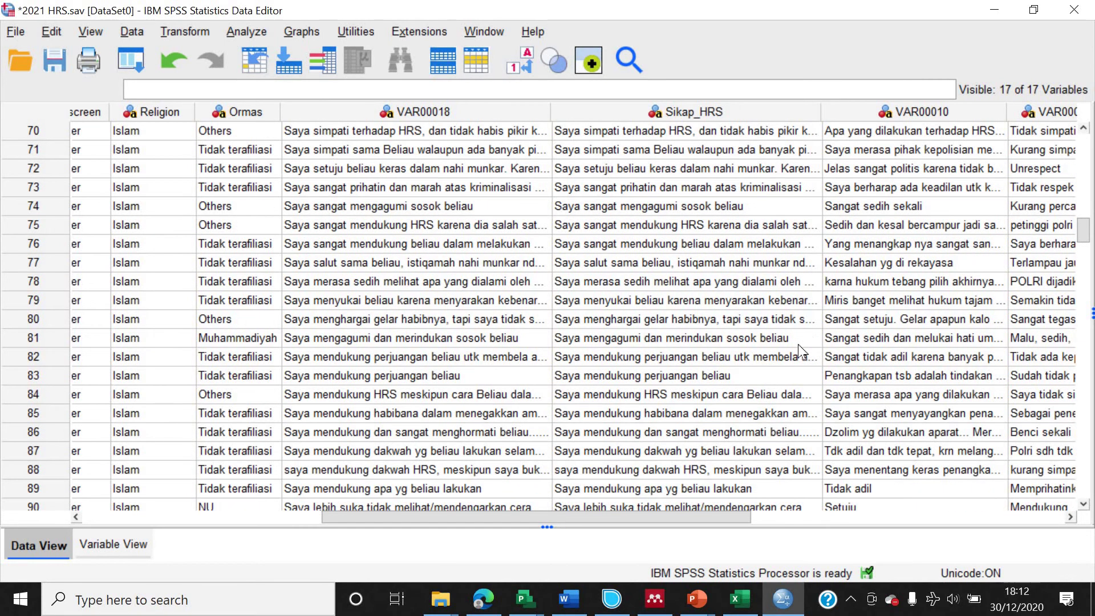
click(812, 357)
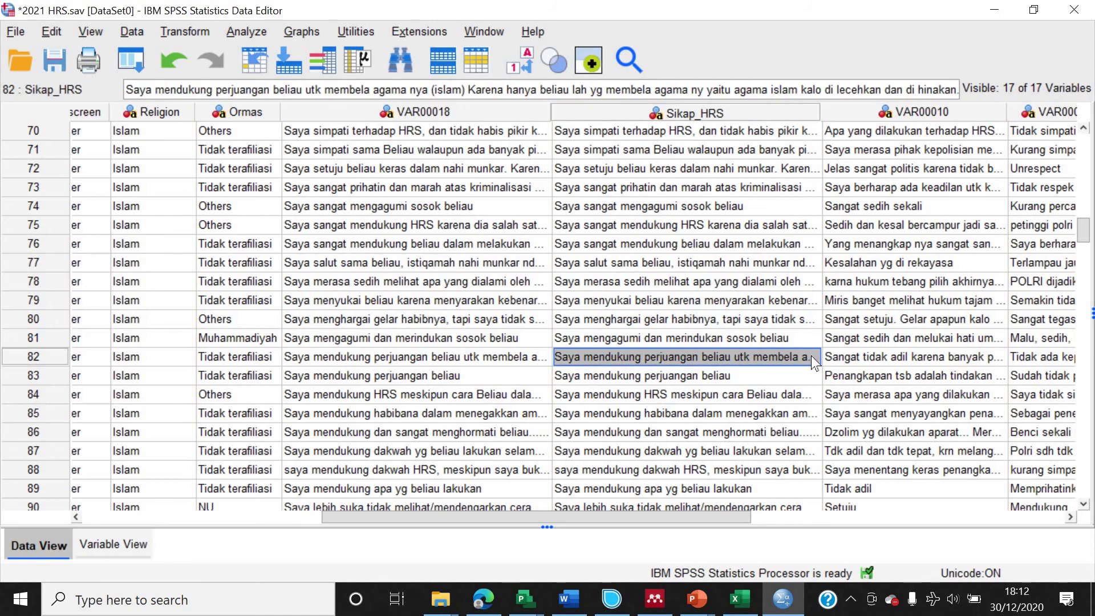
click(813, 355)
click(810, 355)
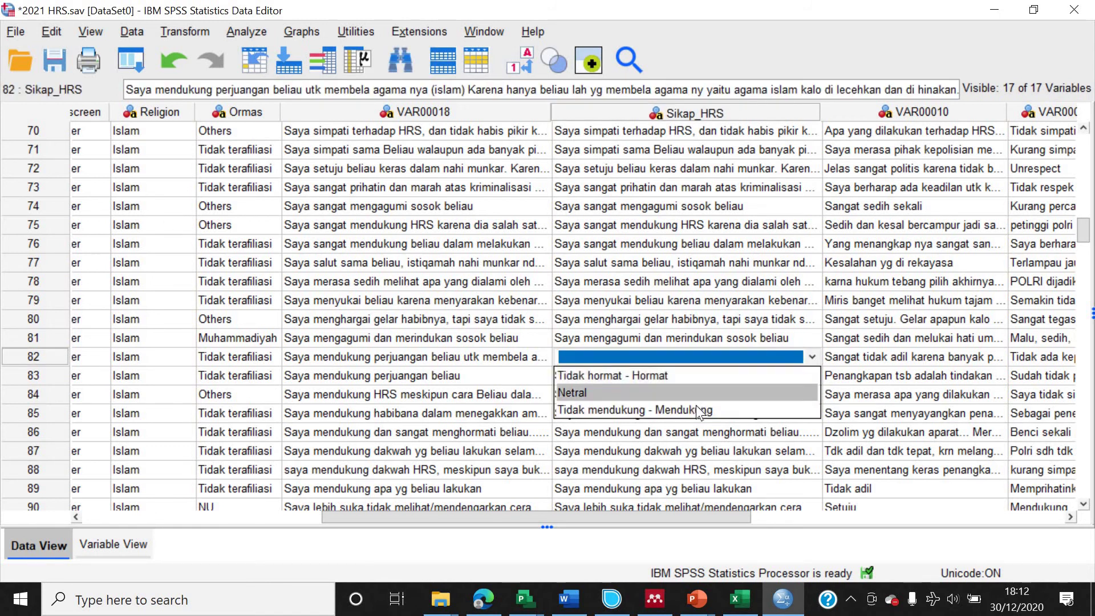
click(703, 410)
Copy the code of case 82 over the "Saya mendukung" answers of Sikap_HRS in cases 83 to 89.
click(707, 364)
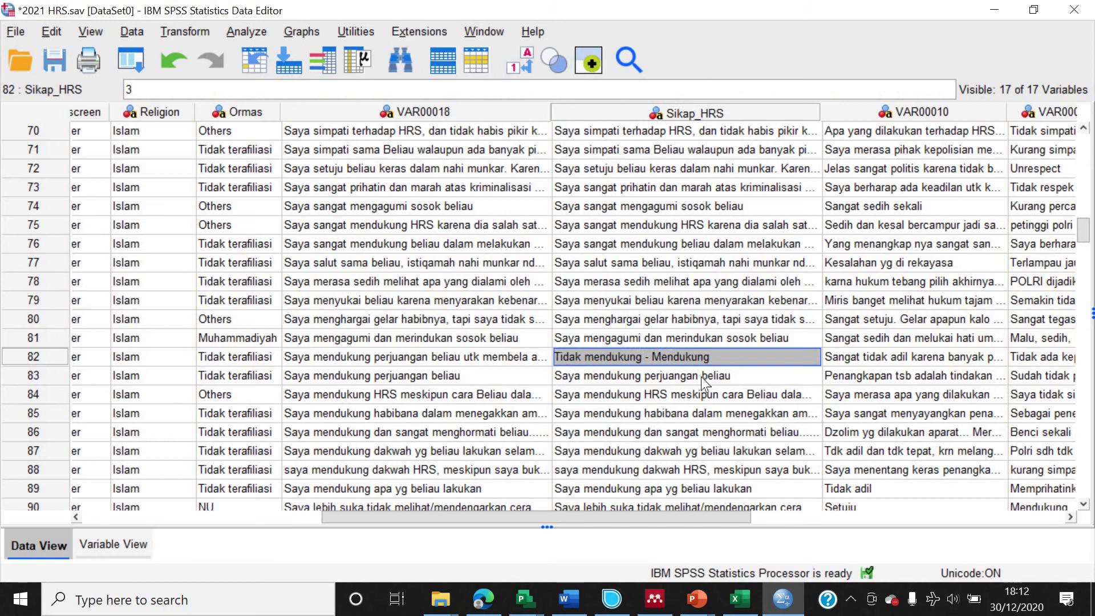
drag(699, 378, 697, 478)
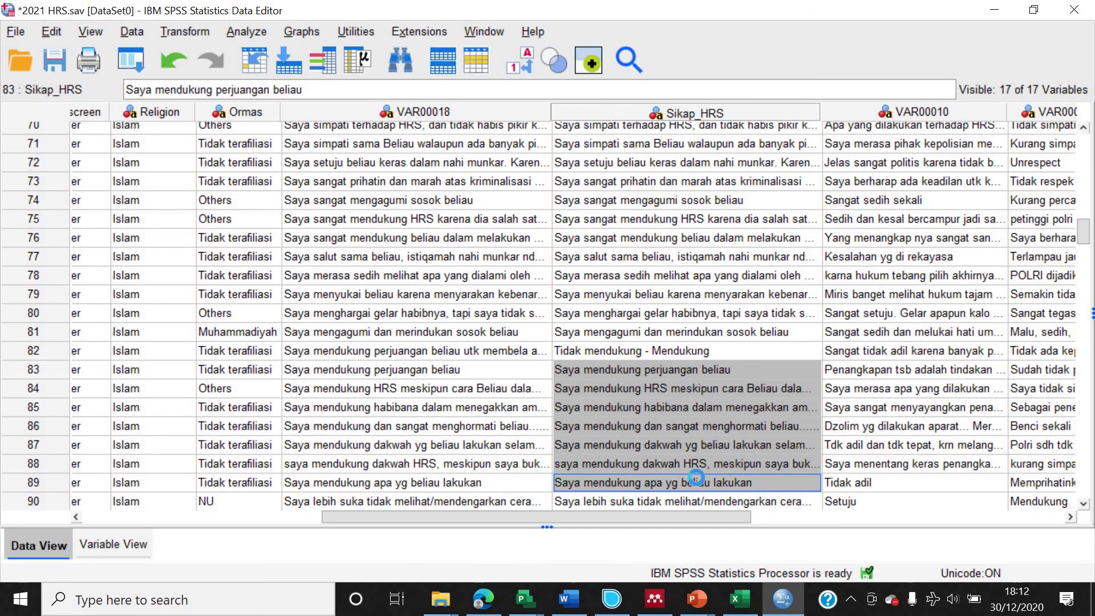
key(ctrl+v)
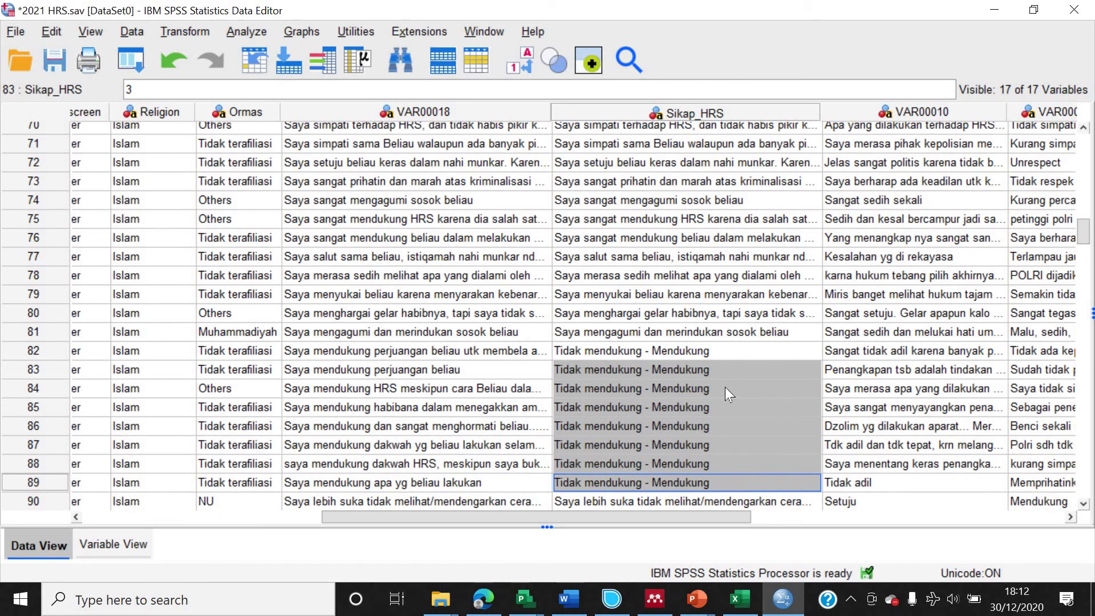
Recode the "sangat menghormati" answer of Sikap_HRS in case 98 as "Tidak hormat - Hormat".
scroll(725, 386, down, 6)
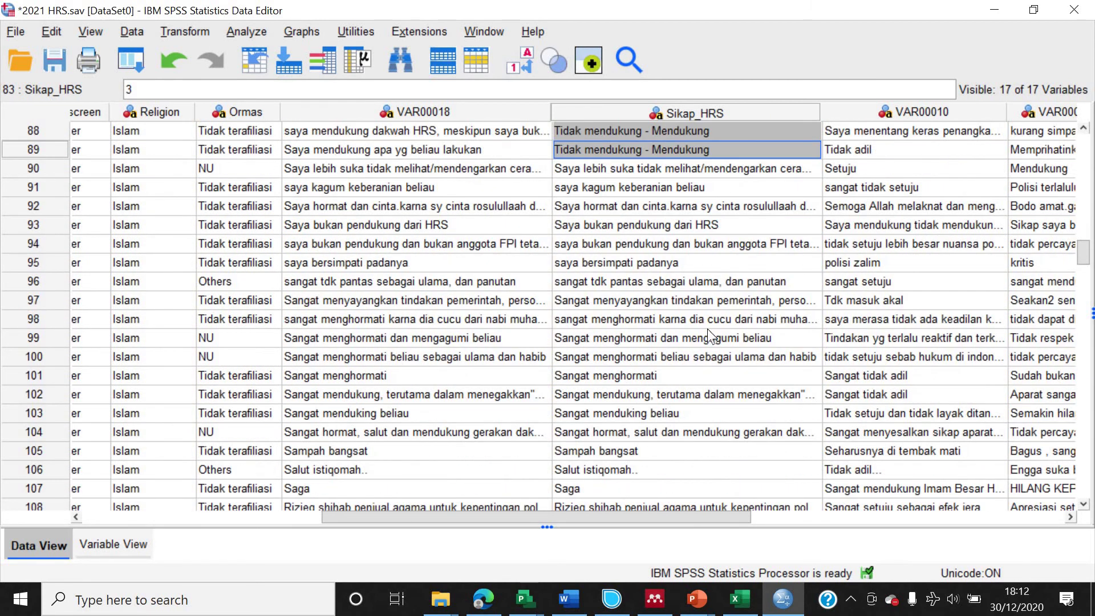
click(786, 317)
click(813, 321)
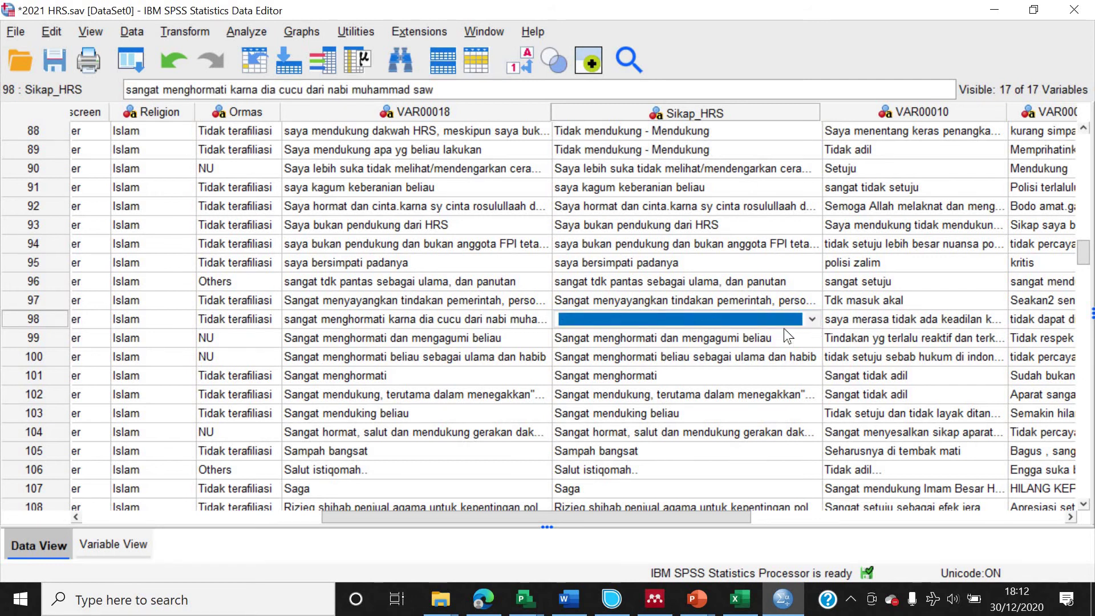
click(748, 336)
key(Down)
key(Down)
key(Down)
Copy the "Tidak hormat - Hormat" code from case 98 into Sikap_HRS for cases 99 to 101 and case 104.
click(700, 318)
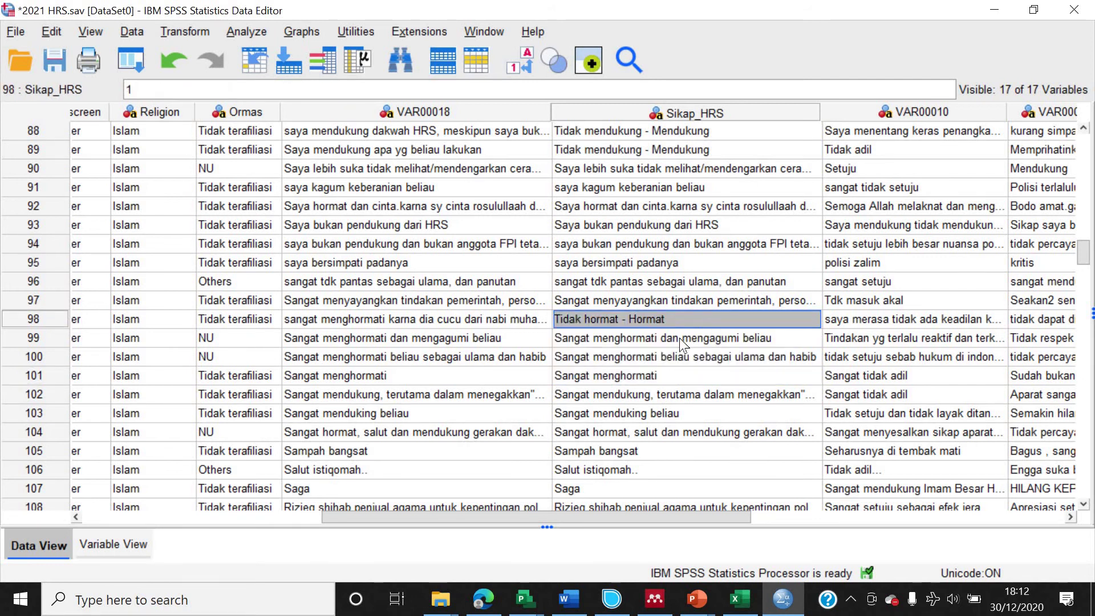
drag(680, 337, 684, 383)
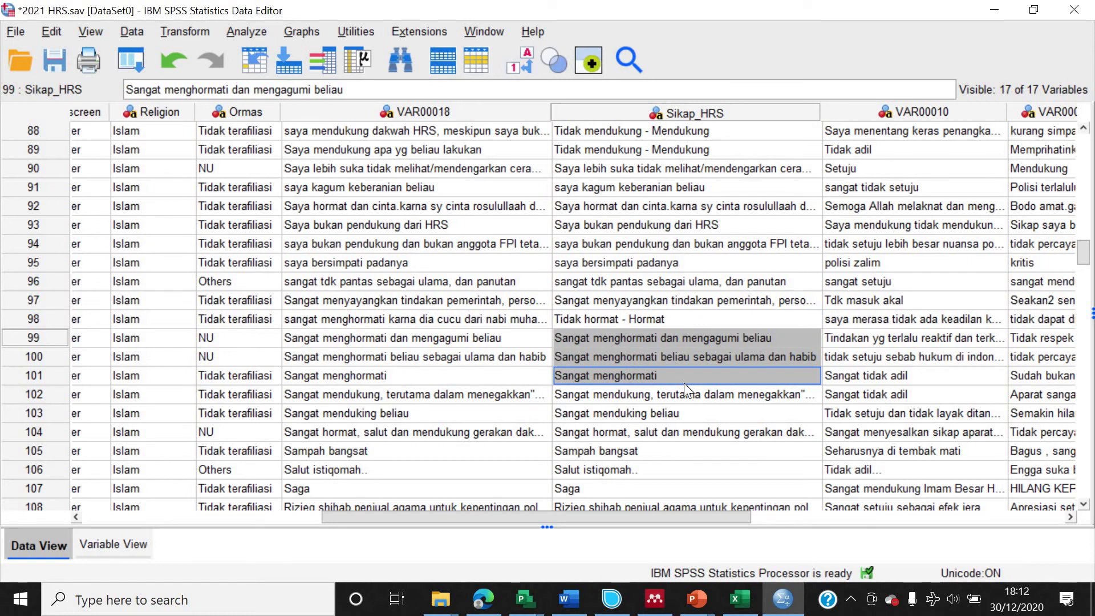
text(Tidak hormat - Hormat)
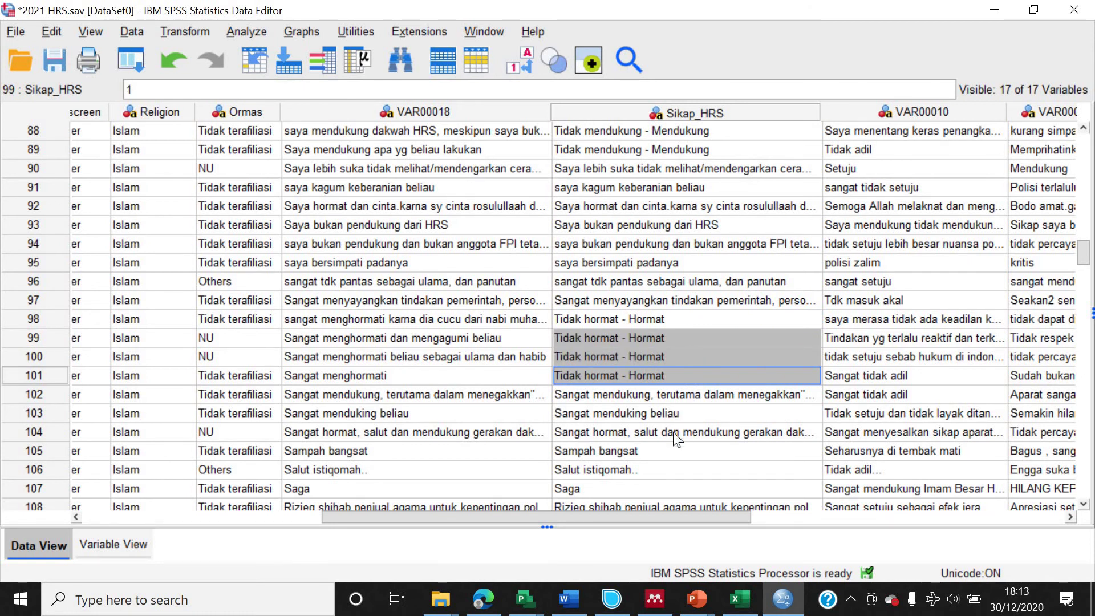
click(674, 432)
text(Tidak hormat - Hormat)
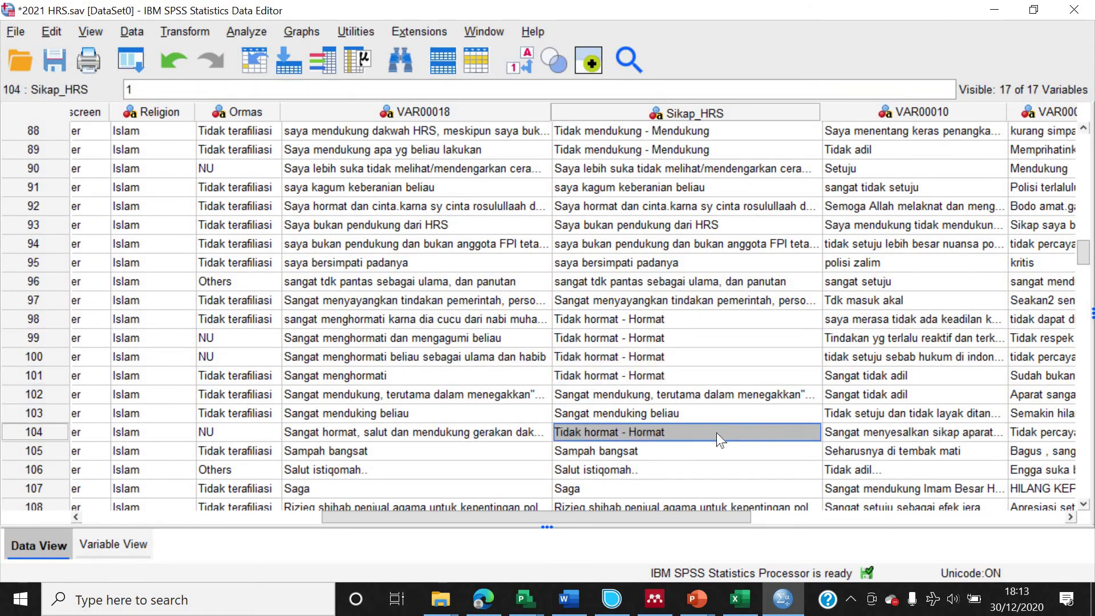
Recode the "Sangat mendukung" answer of Sikap_HRS in case 102 as "Tidak mendukung - Mendukung".
click(803, 392)
click(809, 391)
click(812, 395)
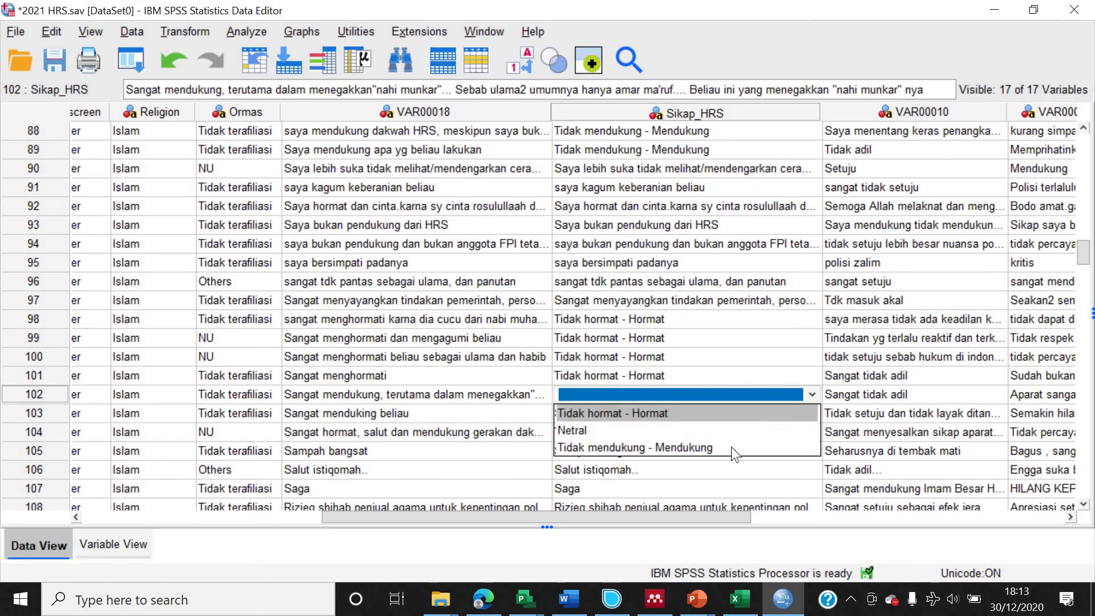
click(728, 449)
key(Return)
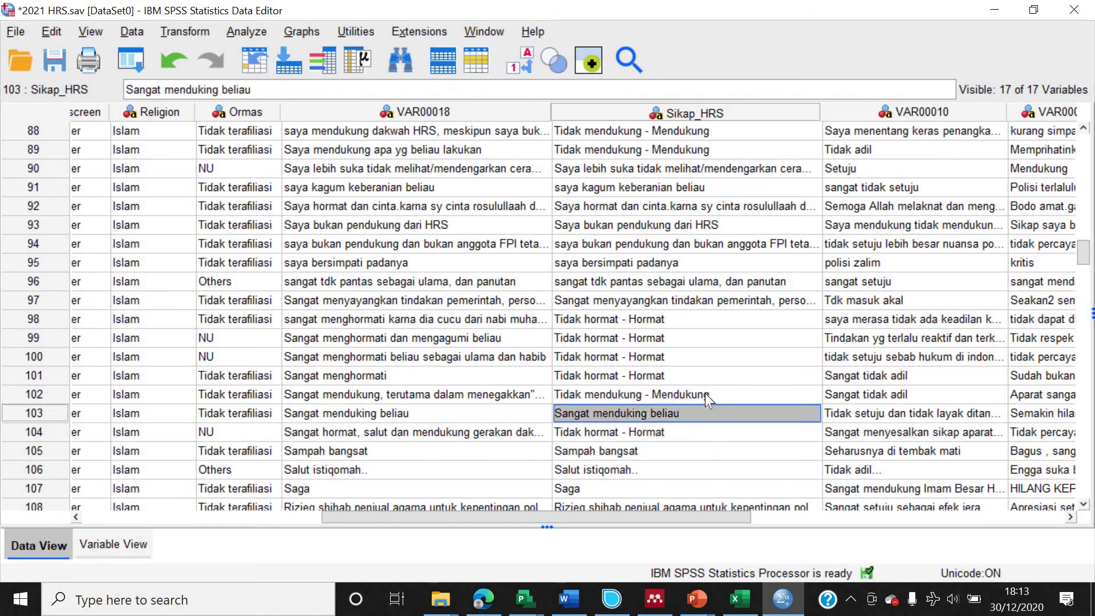
Recode the "Sangat menduking beliau" answer of Sikap_HRS in case 103 as "Tidak mendukung - Mendukung" (3).
key(Up)
click(688, 412)
text(3)
Recode the "Menghormati" answer of Sikap_HRS in case 144 as "Tidak hormat - Hormat".
scroll(722, 424, down, 3)
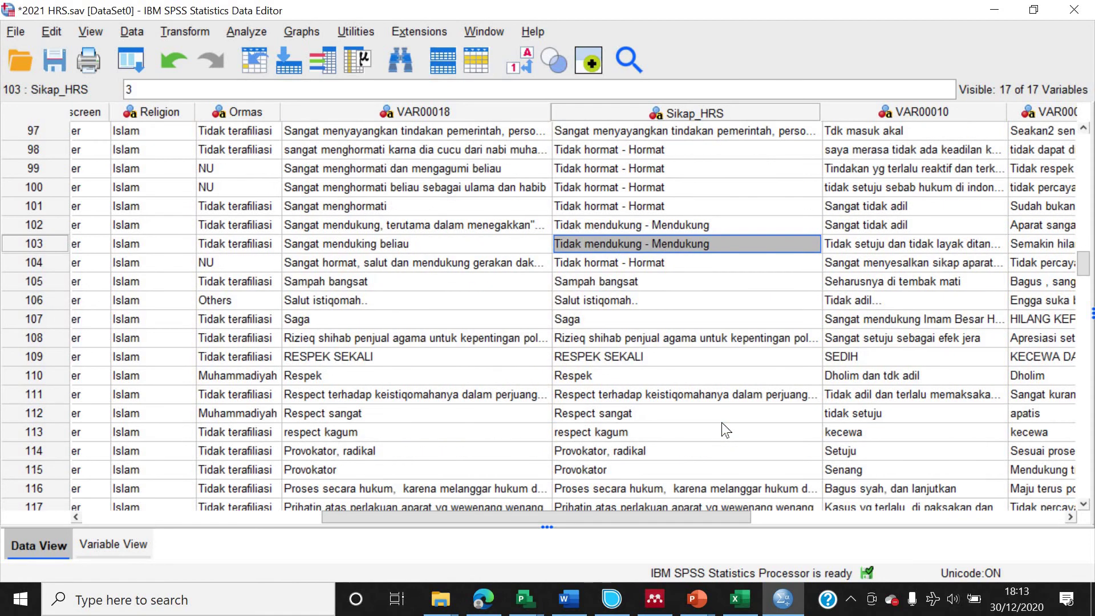
scroll(721, 422, down, 3)
scroll(721, 421, up, 1)
scroll(722, 421, down, 5)
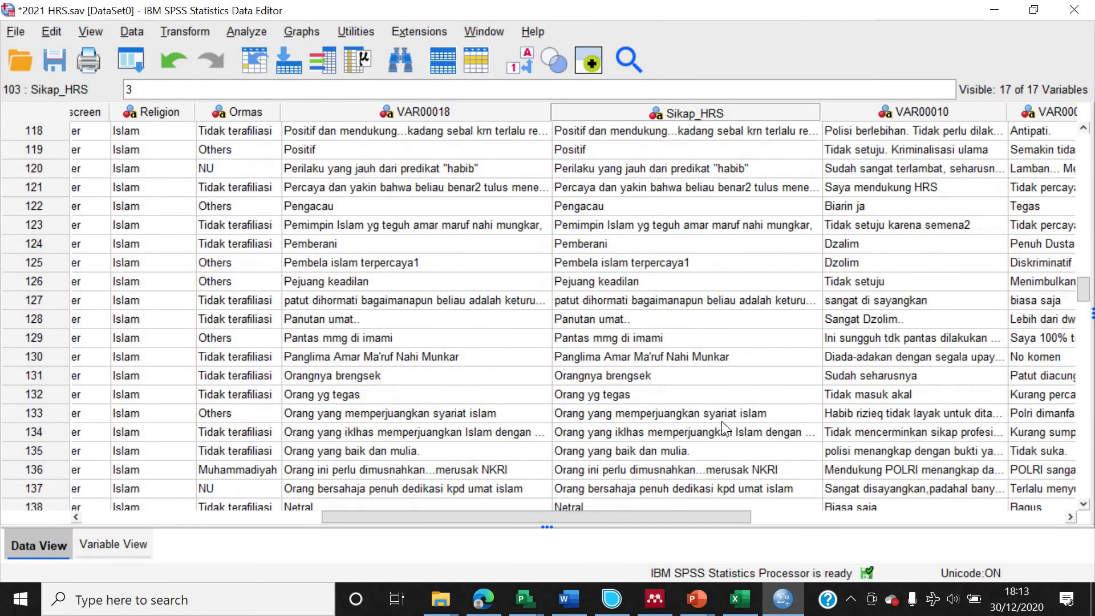
scroll(721, 421, down, 6)
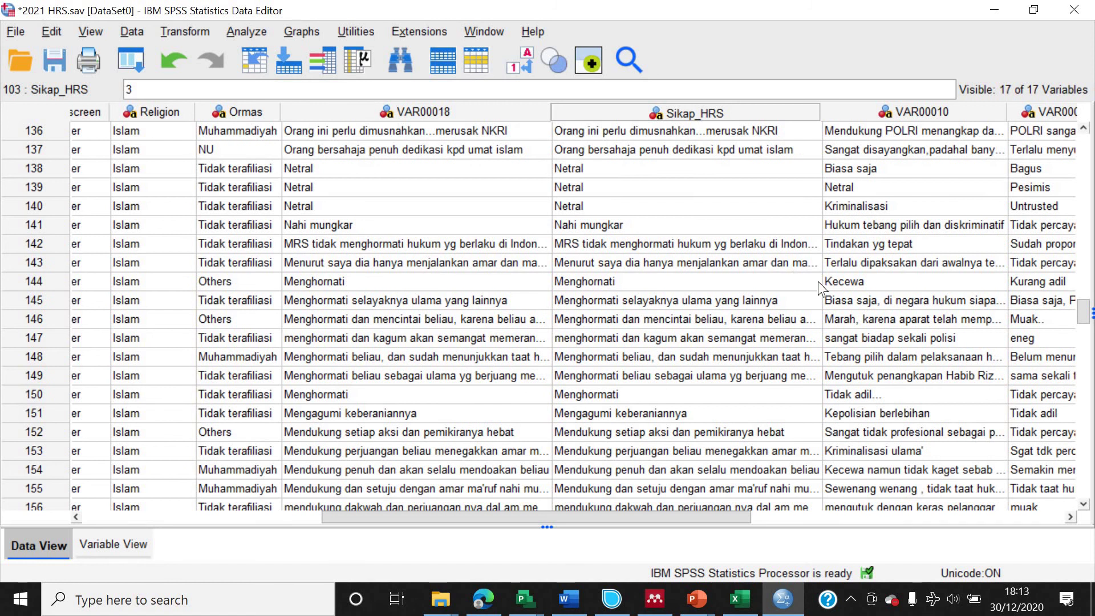
click(818, 282)
click(812, 282)
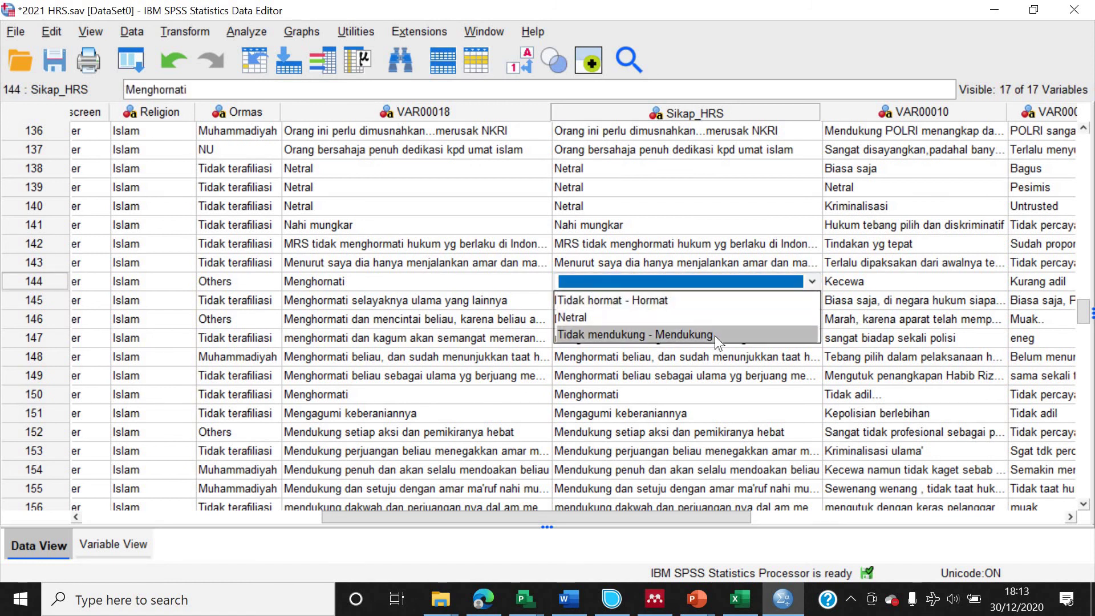
click(700, 300)
Copy the code of case 144 over the "Menghormati" answers of Sikap_HRS in cases 145 to 150.
key(ctrl+c)
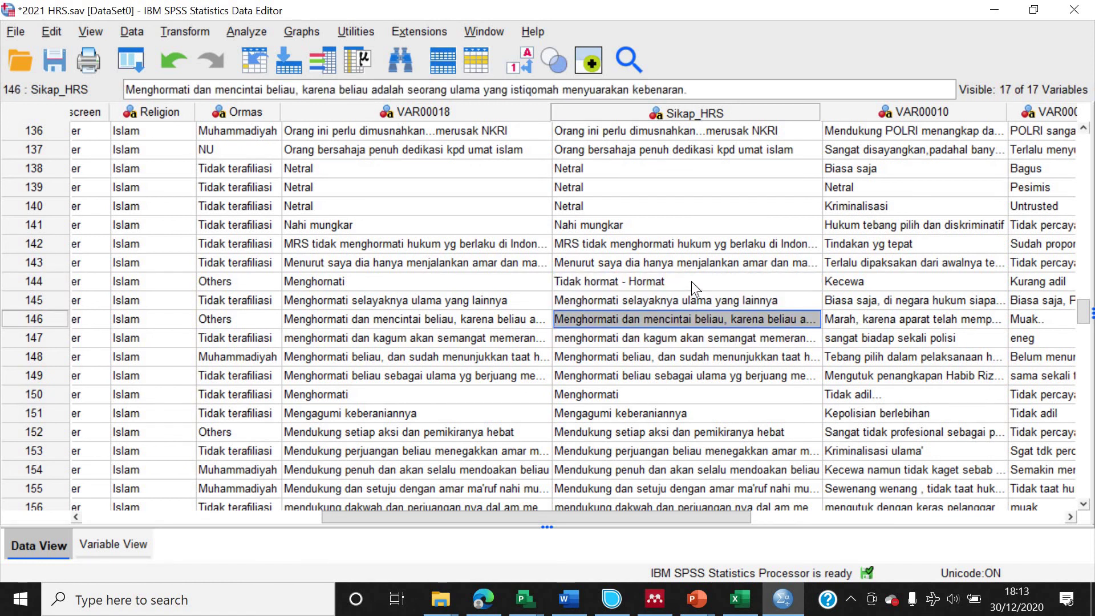
click(680, 306)
drag(685, 375, 684, 388)
key(ctrl+v)
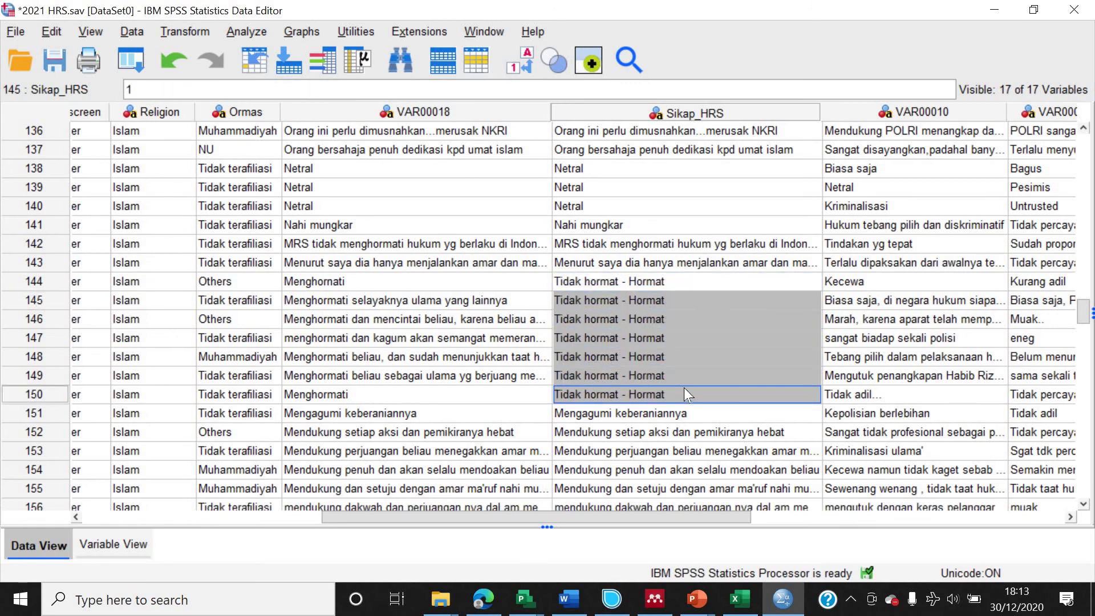
Recode the "Mendukung" answer of Sikap_HRS in case 152 as "Tidak mendukung - Mendukung" and copy that code to cases 153 to 161.
scroll(684, 388, down, 3)
click(679, 375)
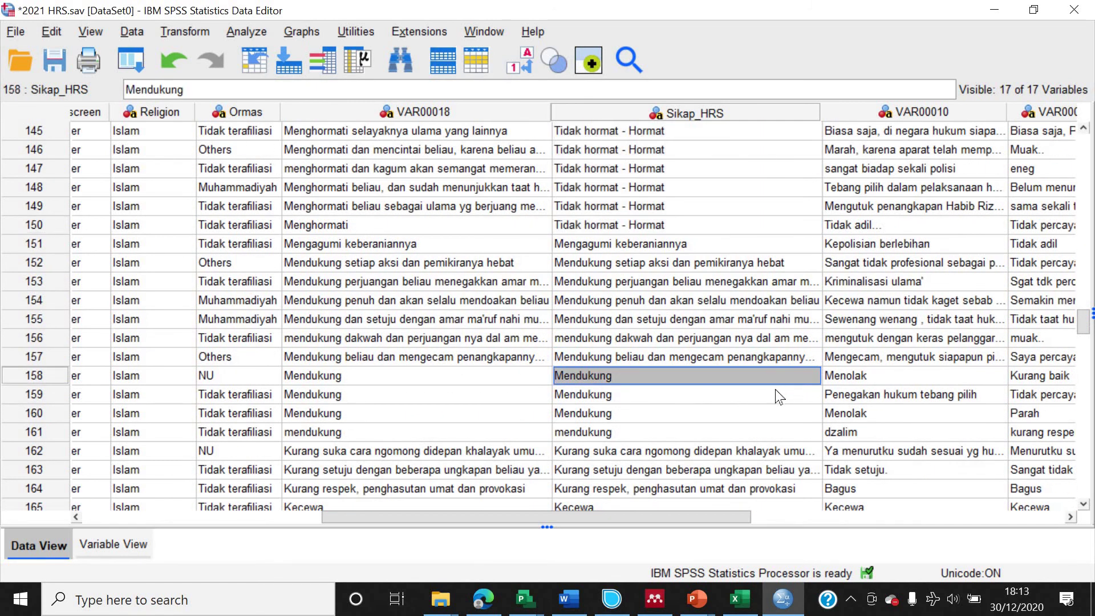
double_click(810, 264)
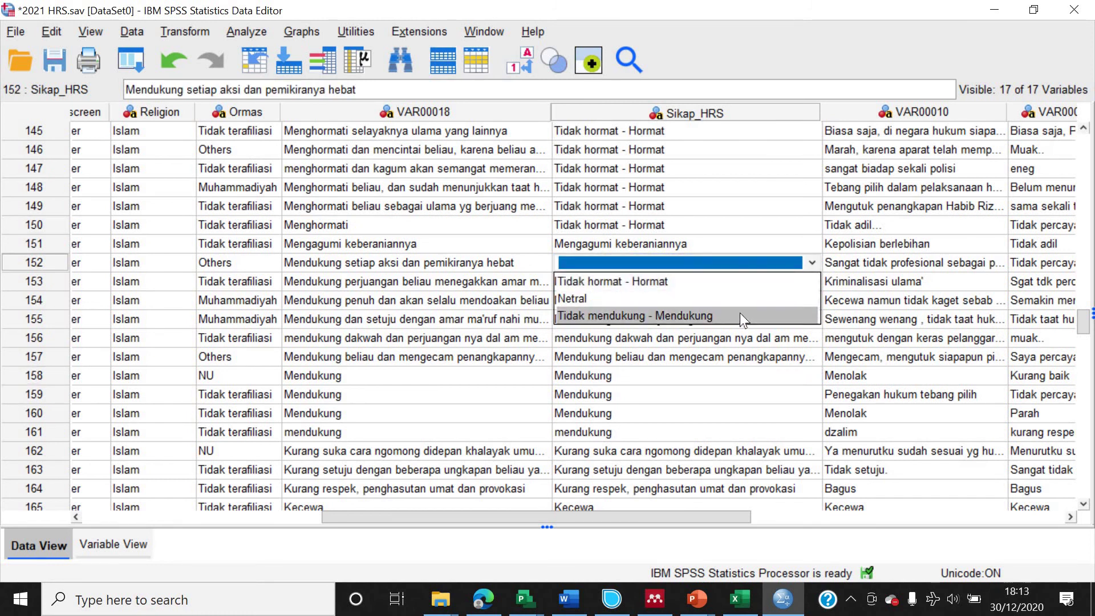
double_click(740, 316)
click(672, 259)
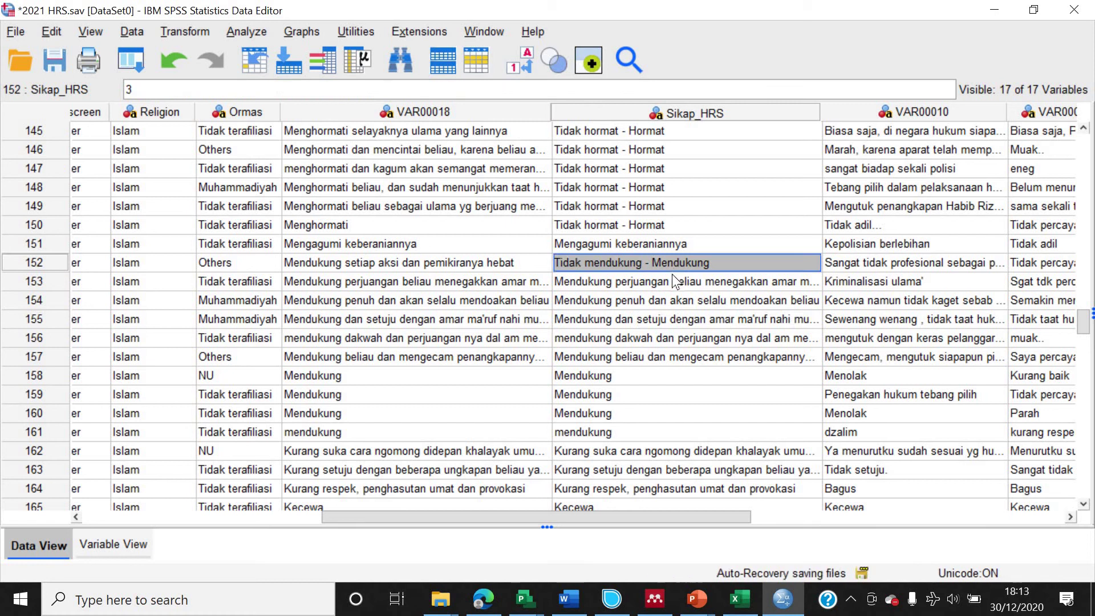
drag(663, 284, 667, 429)
key(ctrl+v)
Recode "Hormat pada ulama" in Sikap_HRS case 174 as "Tidak hormat - Hormat" and copy that code to cases 175 to 183.
scroll(699, 389, down, 4)
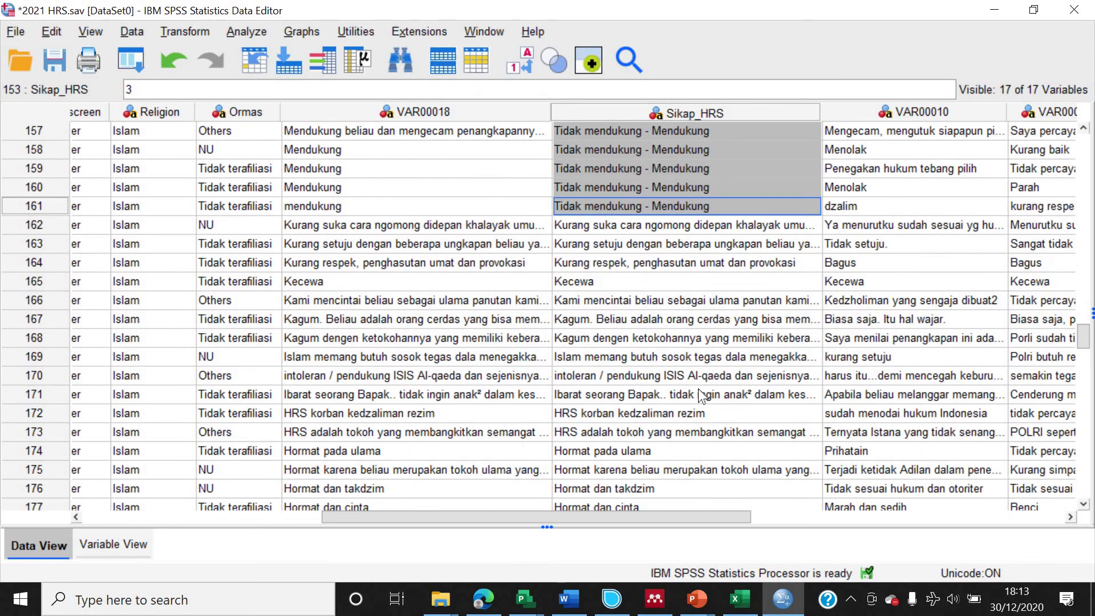
scroll(698, 388, down, 3)
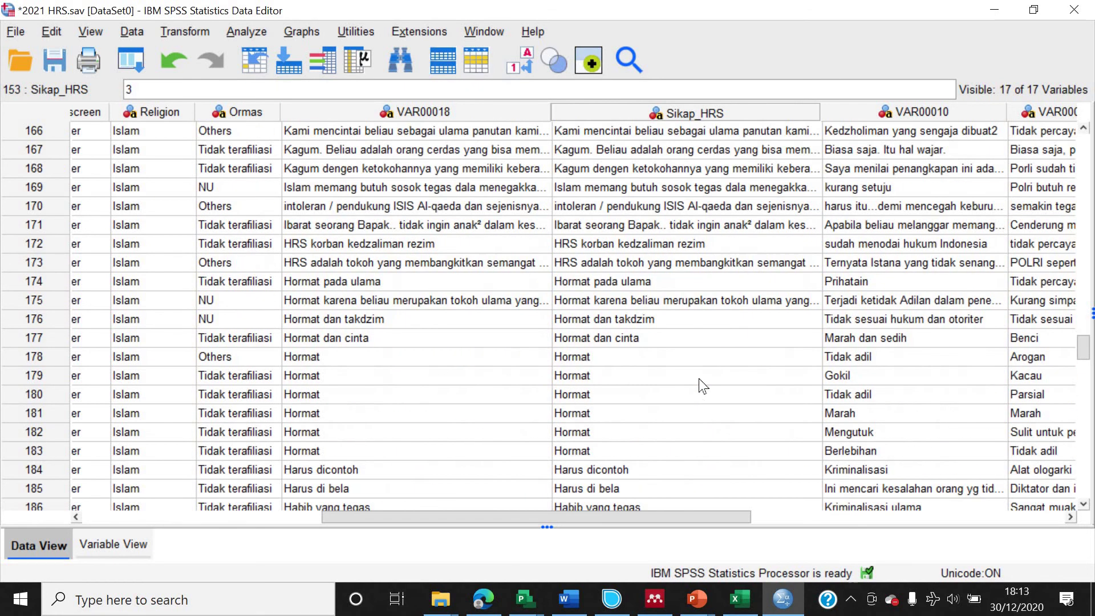
double_click(812, 279)
click(812, 282)
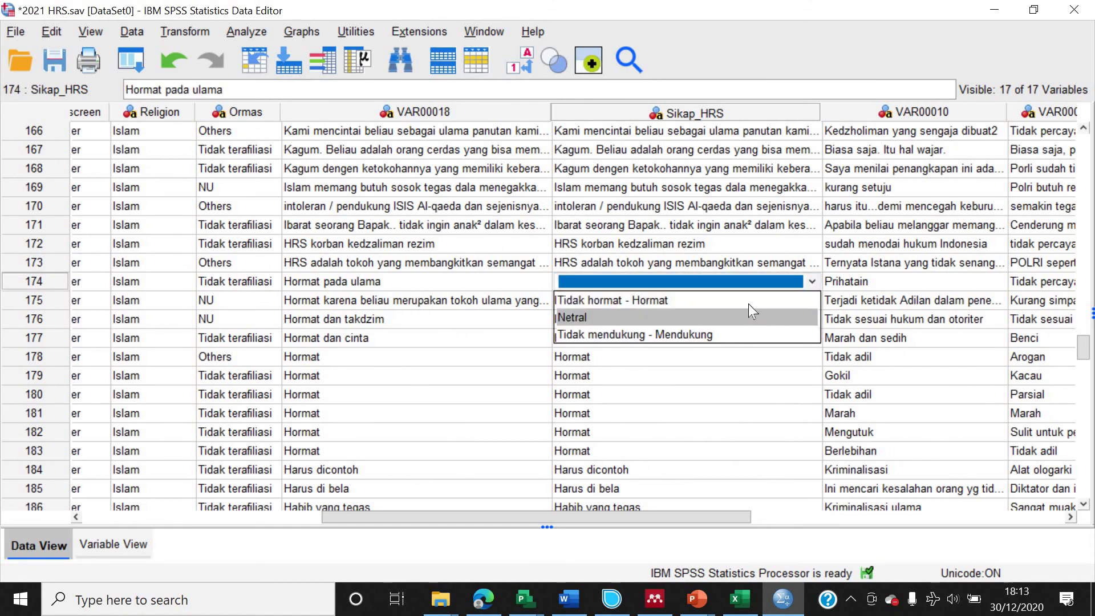
click(748, 301)
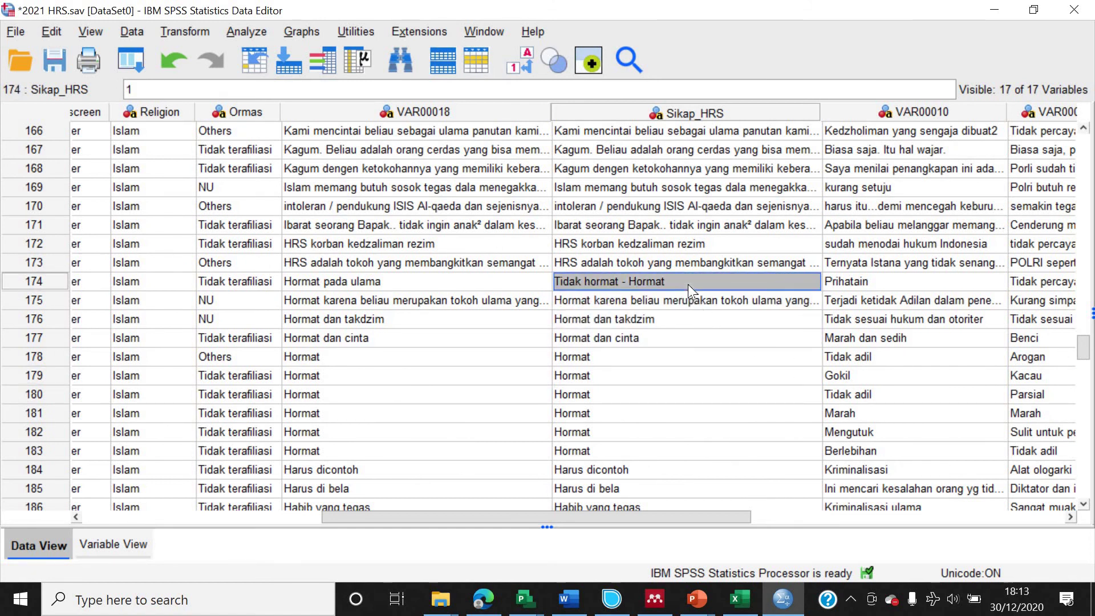
drag(676, 299, 671, 444)
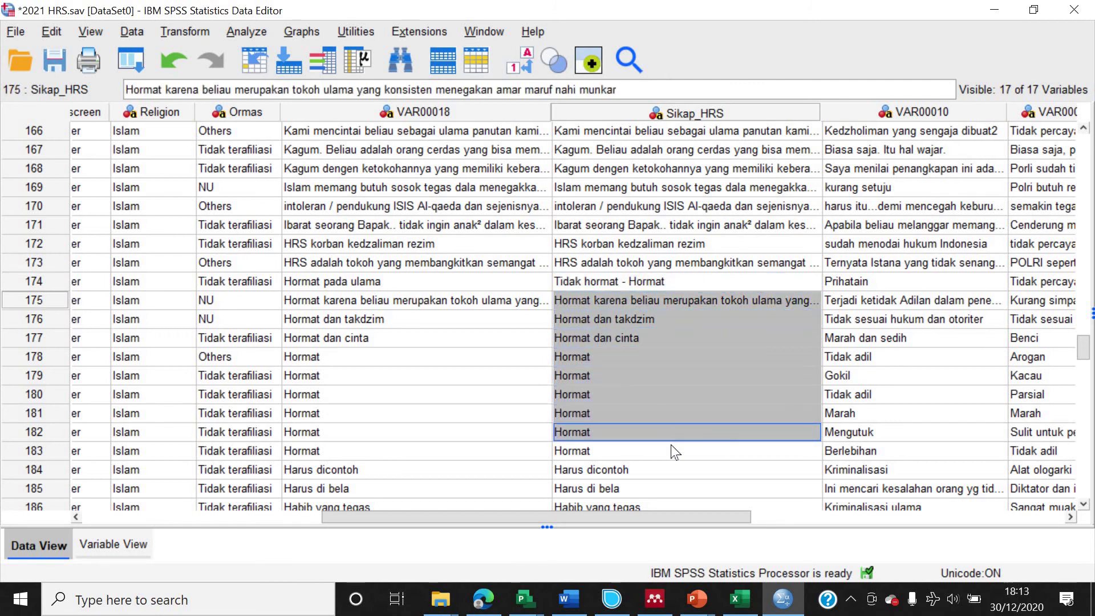
text(Tidak hormat - Hormat)
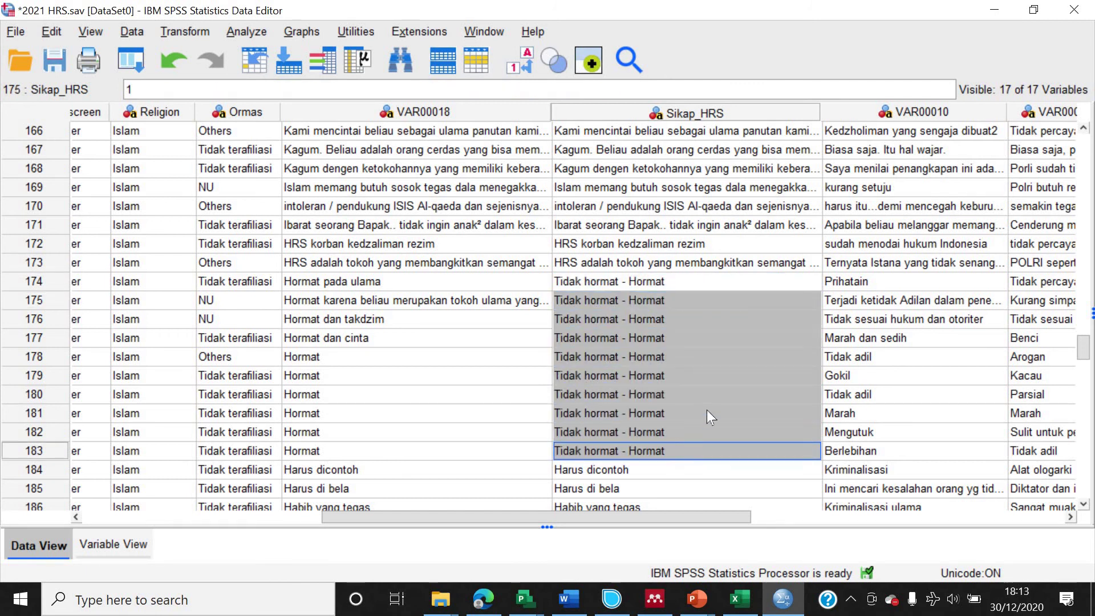
Look through the remaining Sikap_HRS answers down to the last case for further answers to code.
scroll(706, 409, down, 4)
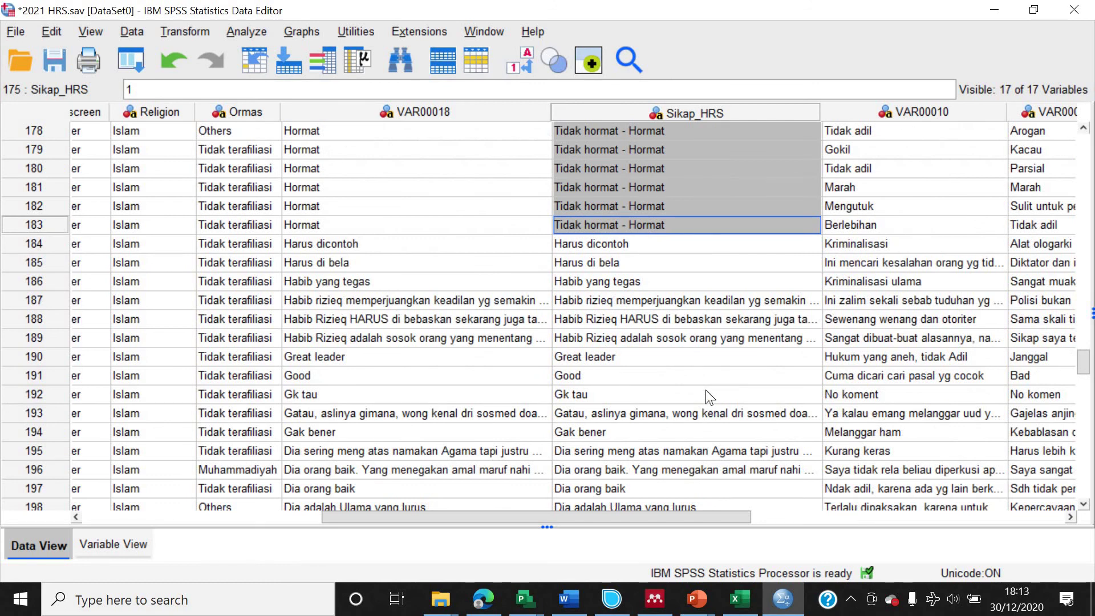
scroll(706, 390, down, 7)
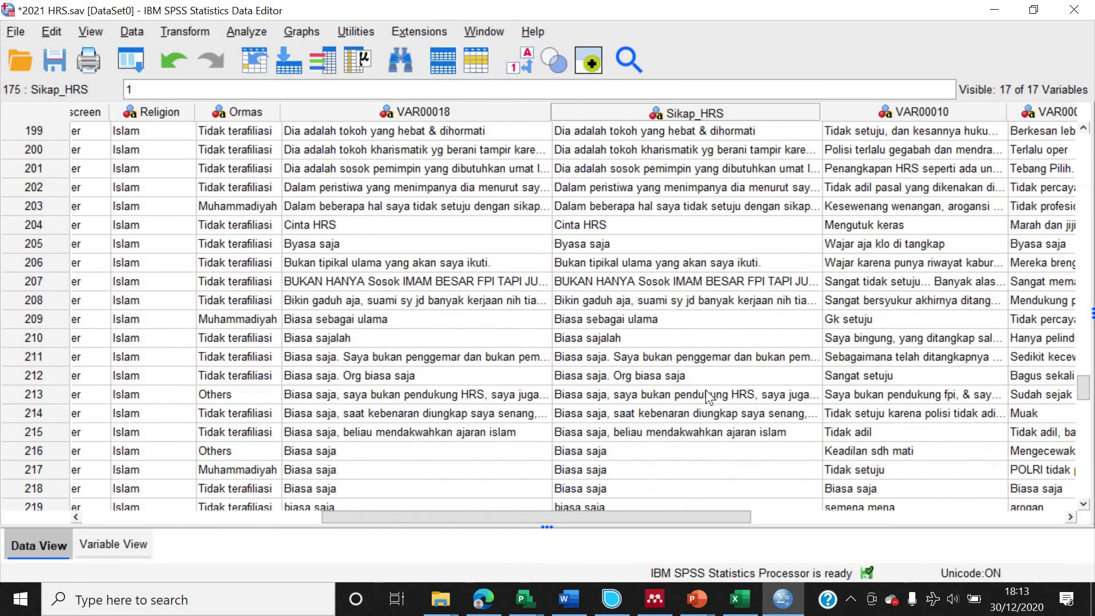
scroll(707, 389, down, 3)
scroll(677, 352, down, 3)
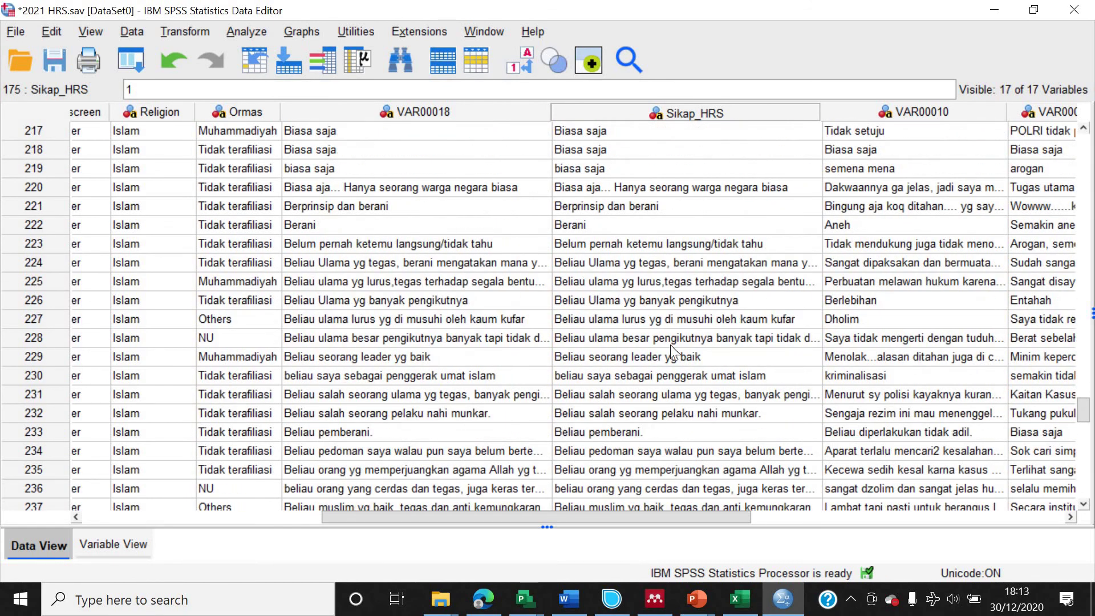
scroll(671, 346, down, 9)
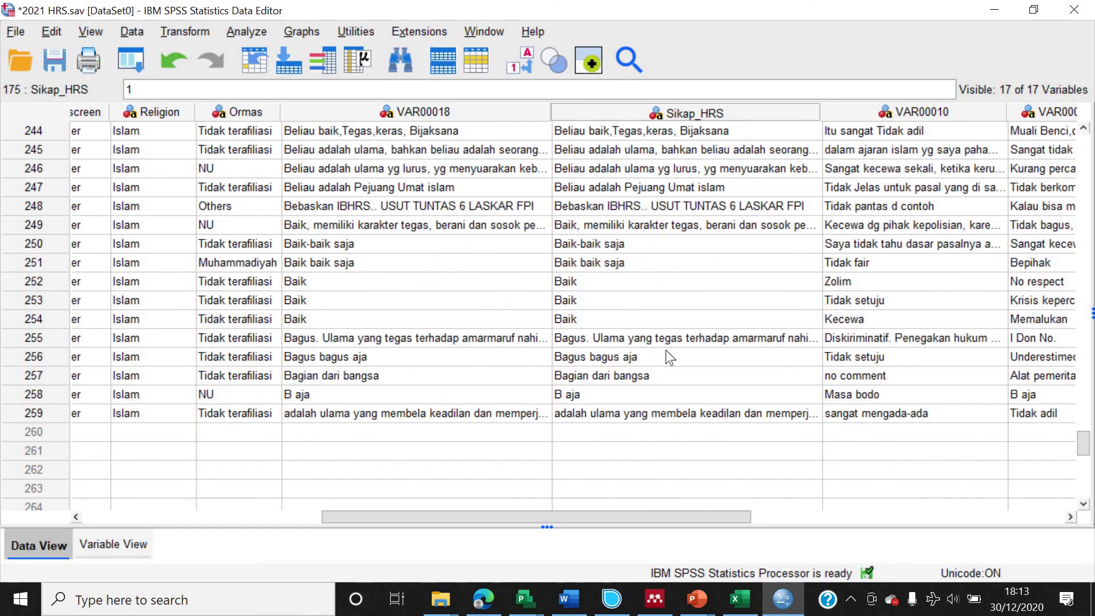
scroll(652, 362, up, 20)
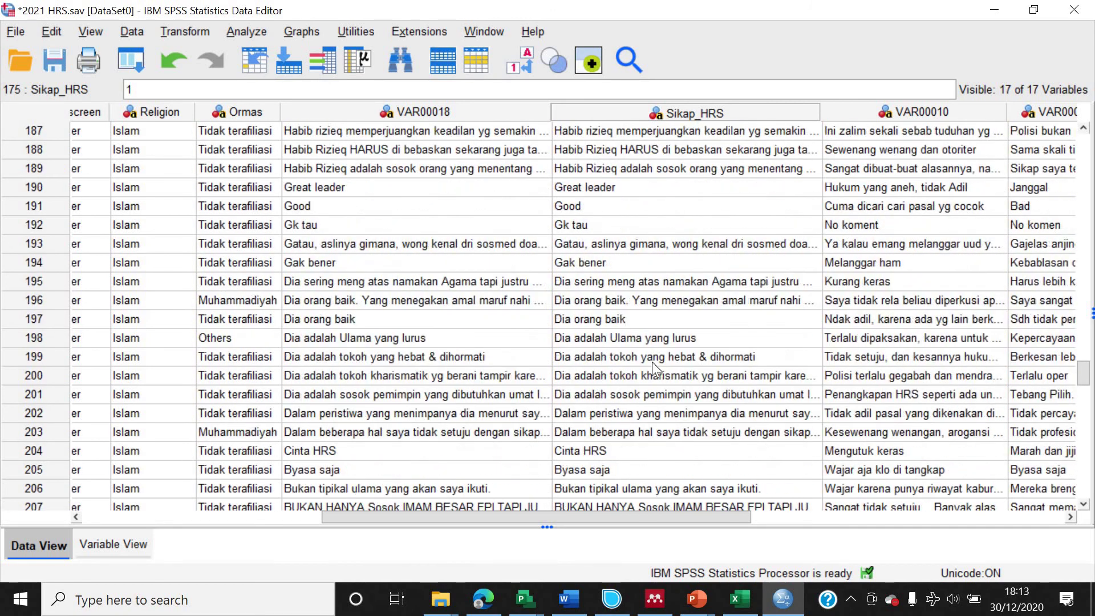
scroll(652, 362, up, 8)
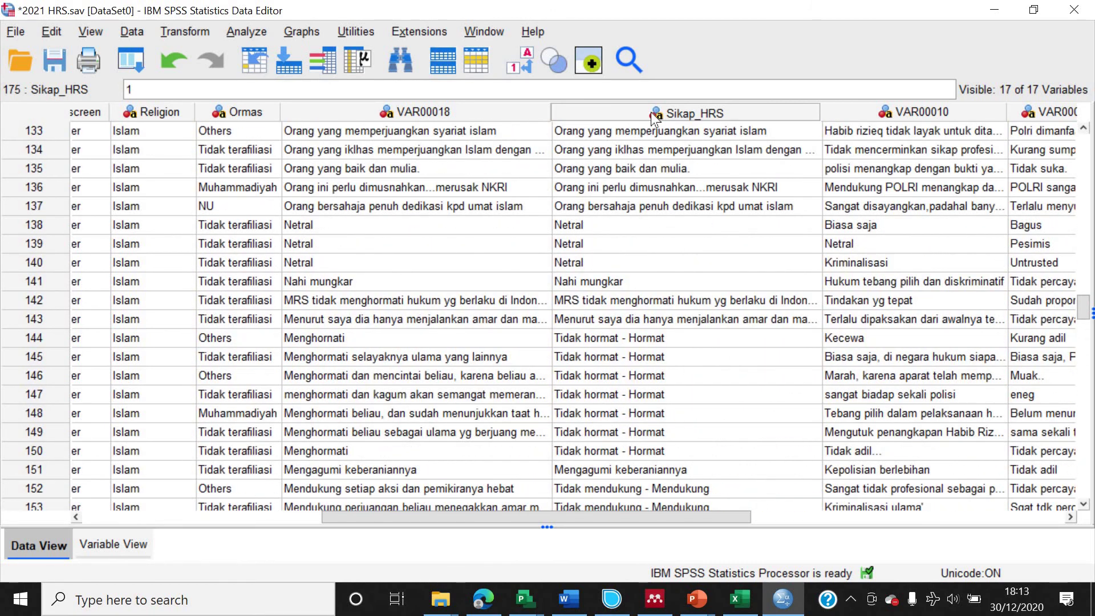
Sort the cases by Sikap_HRS in ascending order and close the output window.
click(652, 112)
right_click(653, 112)
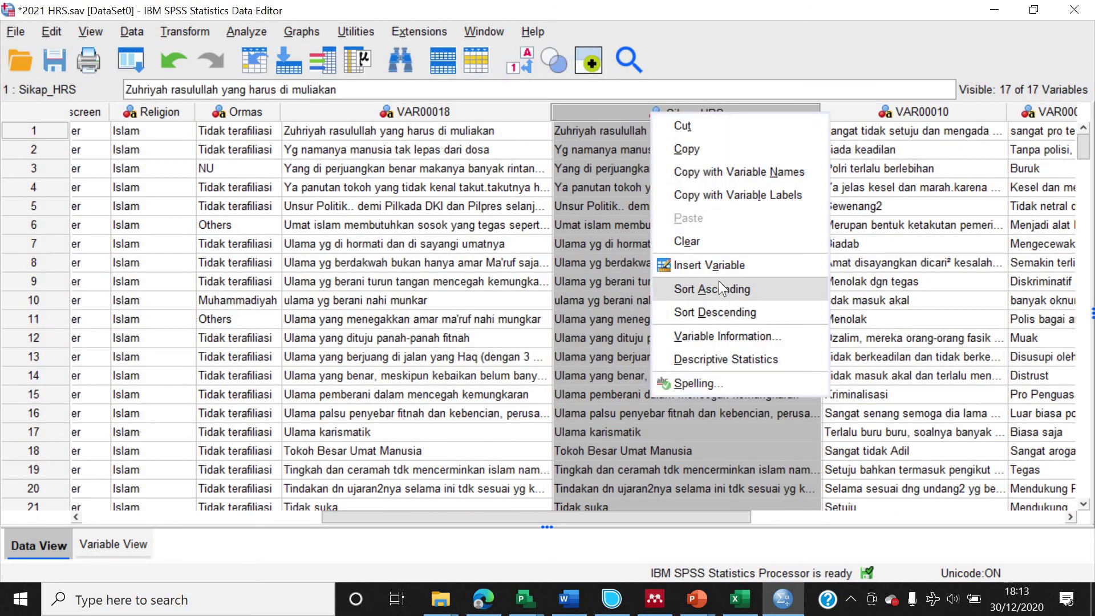
click(701, 275)
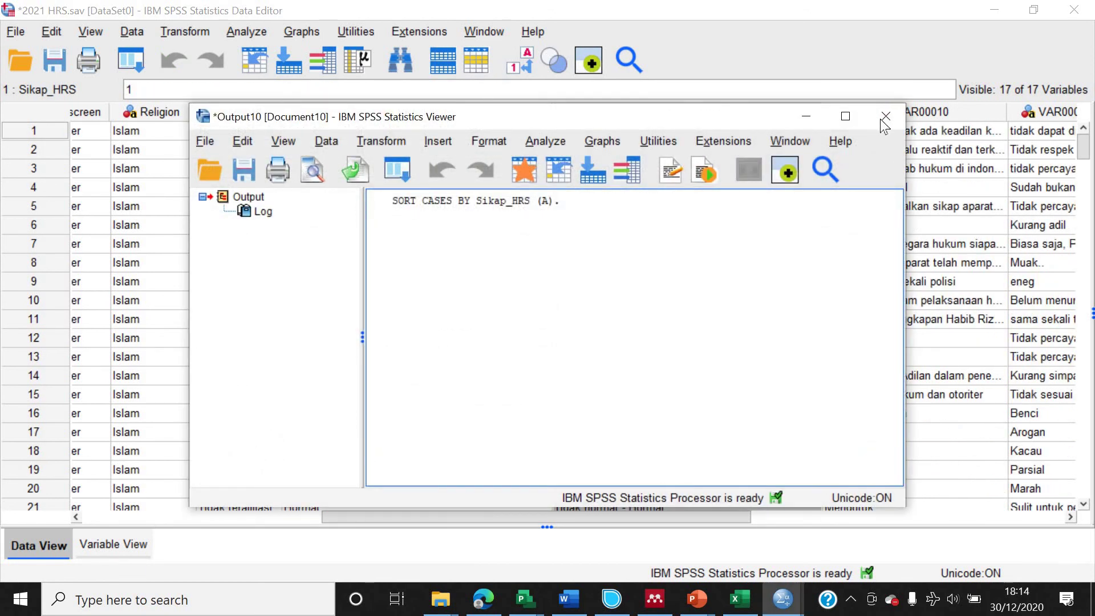
click(885, 117)
click(566, 337)
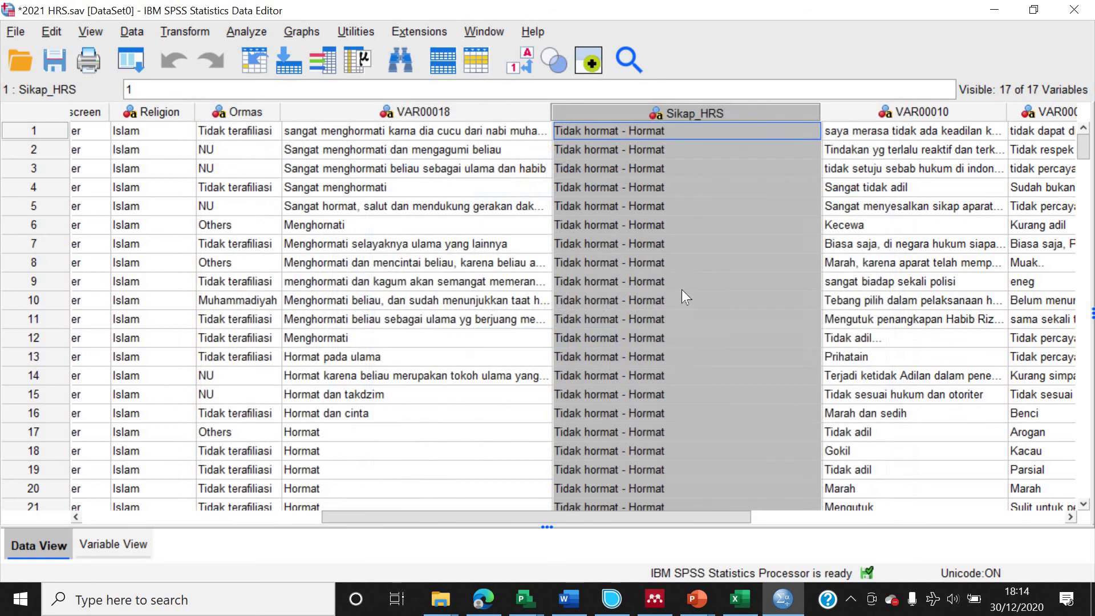
Widen the VAR00011 column slightly to show more of its text answers.
scroll(682, 297, down, 5)
scroll(682, 296, down, 3)
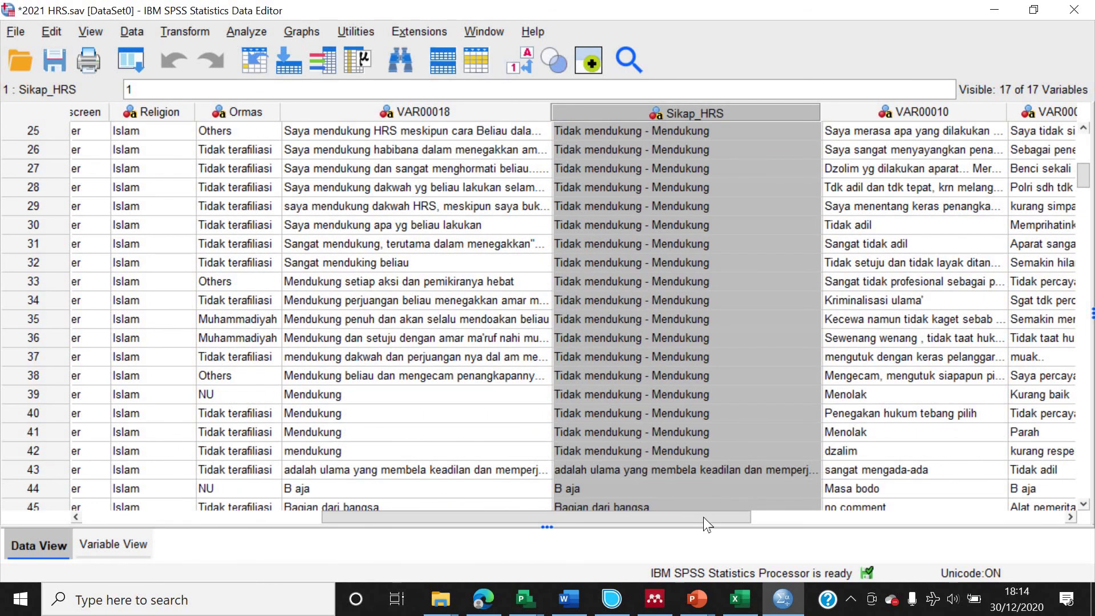
drag(704, 516, 754, 513)
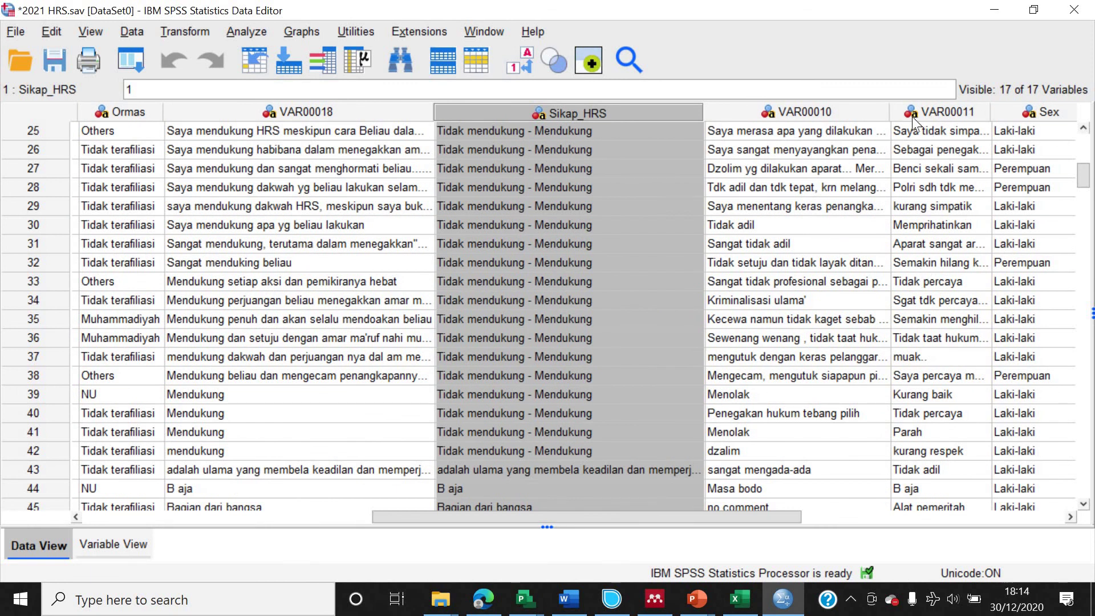
drag(1017, 116, 1022, 116)
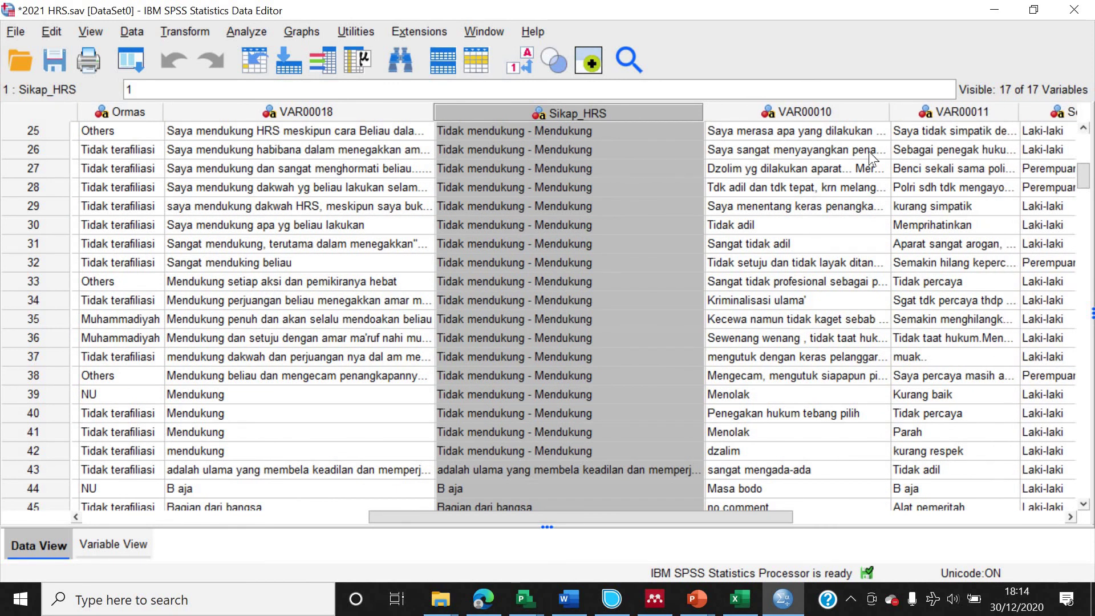
Look through the sorted Sikap_HRS answers from case 43 to about case 135 for text answers still without a code.
scroll(583, 277, down, 2)
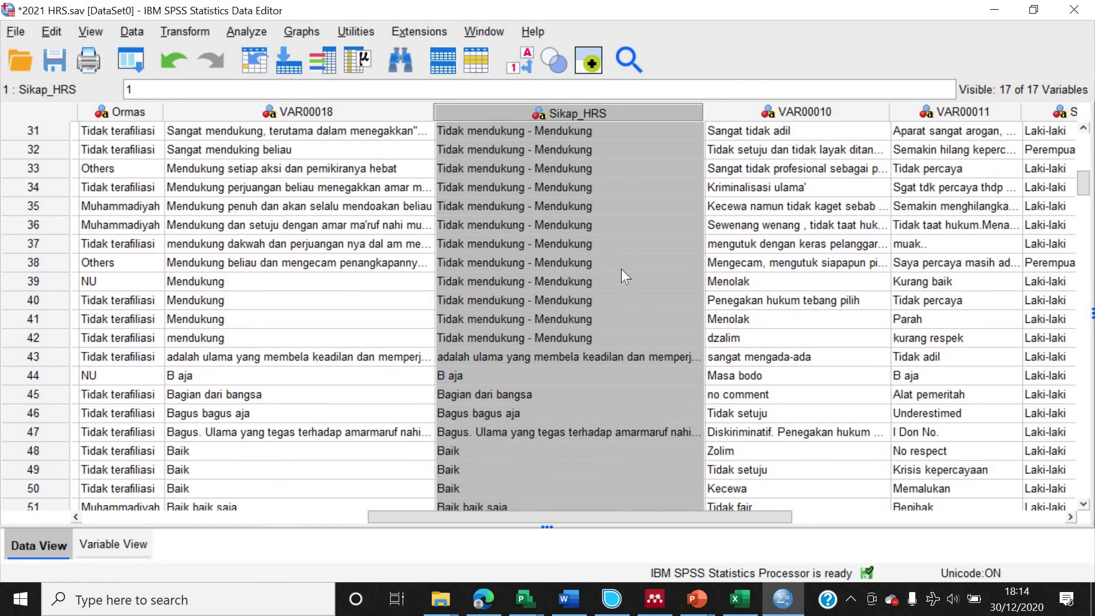
scroll(625, 307, down, 1)
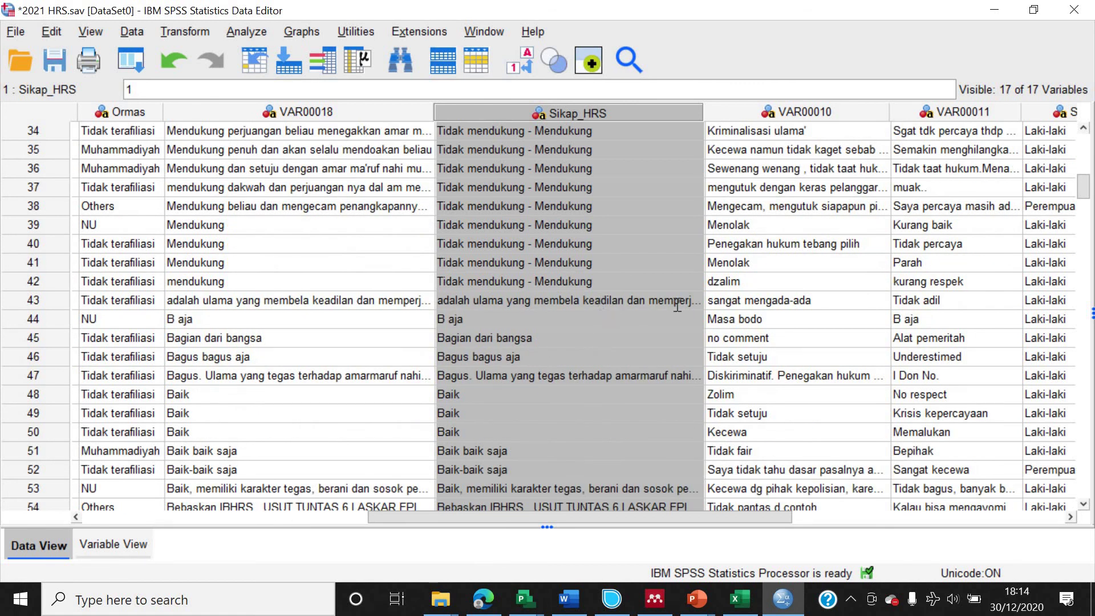
click(599, 302)
click(615, 337)
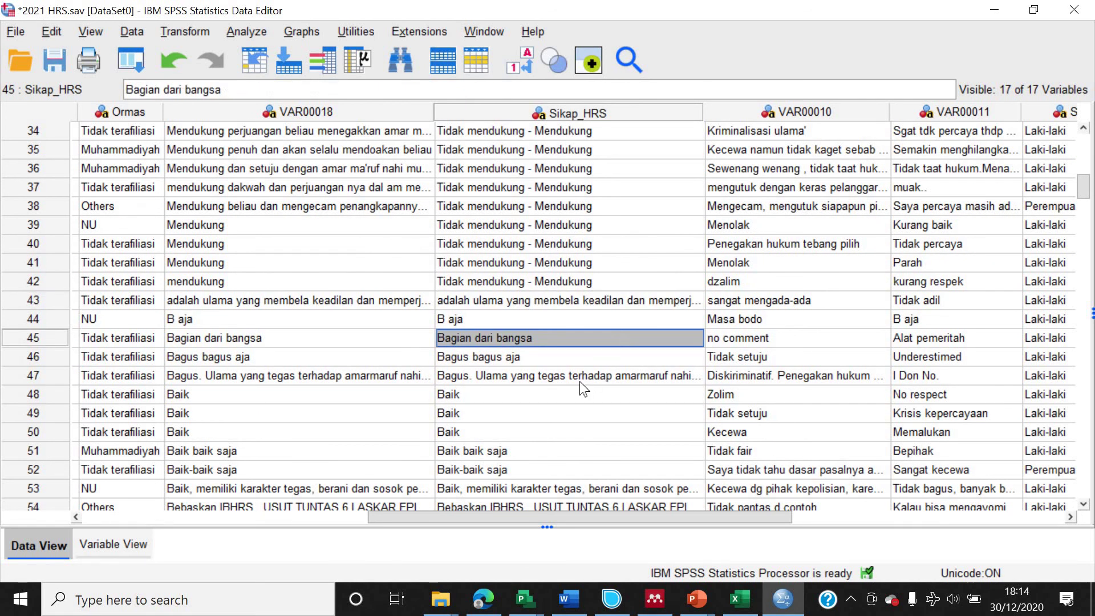
scroll(585, 379, down, 1)
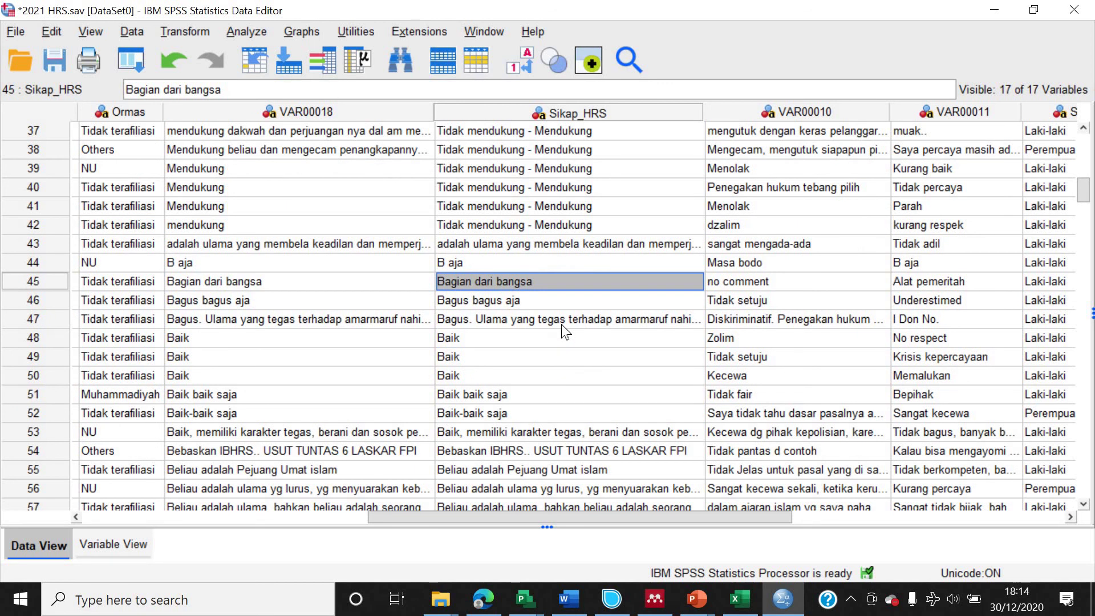
scroll(561, 324, down, 2)
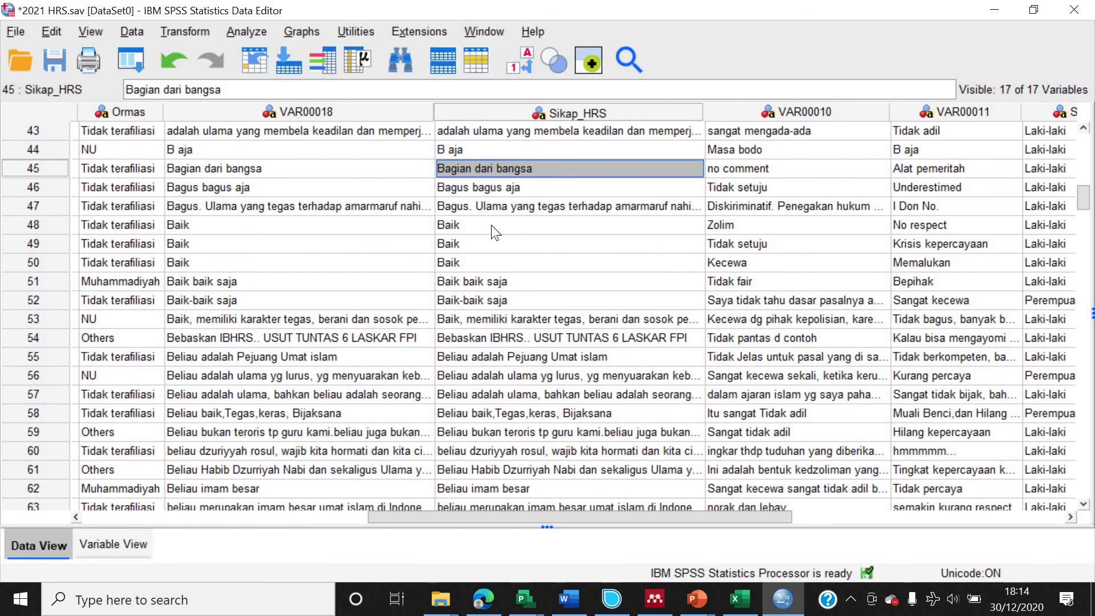
scroll(542, 260, down, 2)
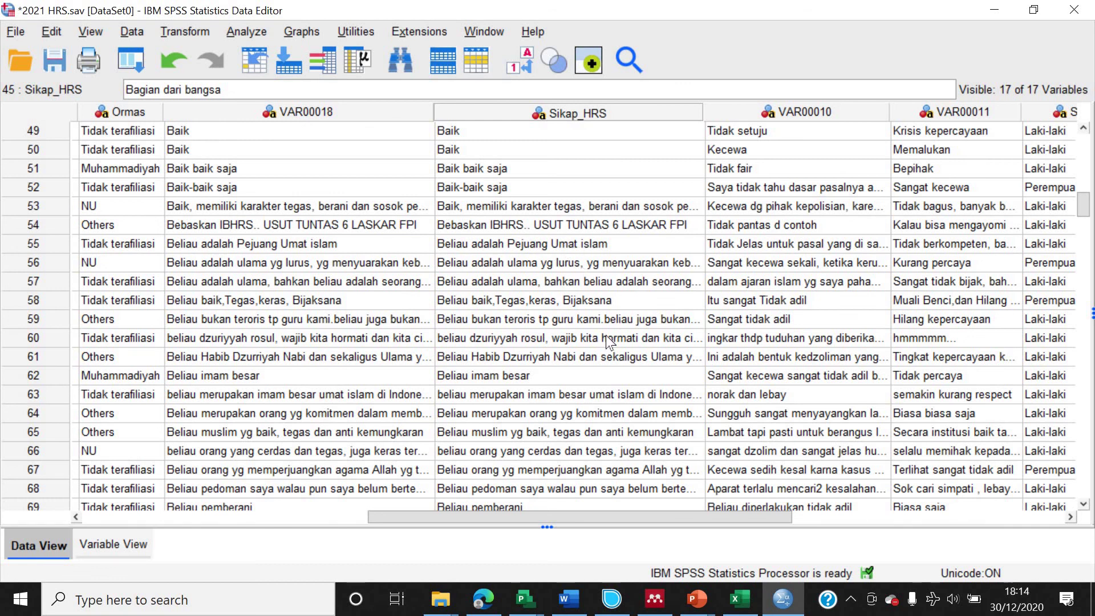
scroll(607, 338, down, 6)
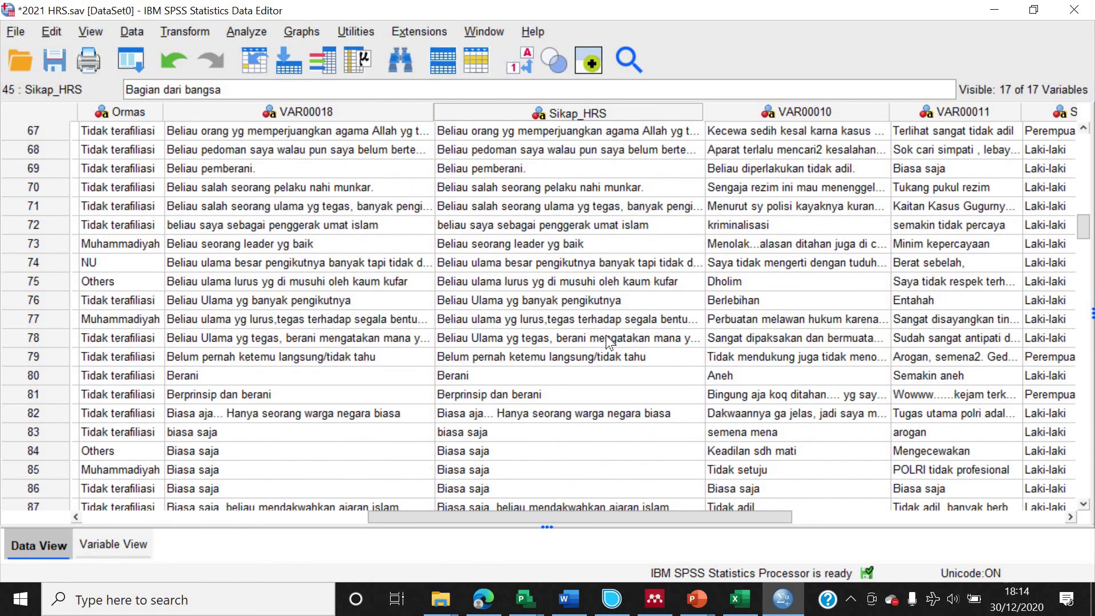
scroll(607, 338, down, 5)
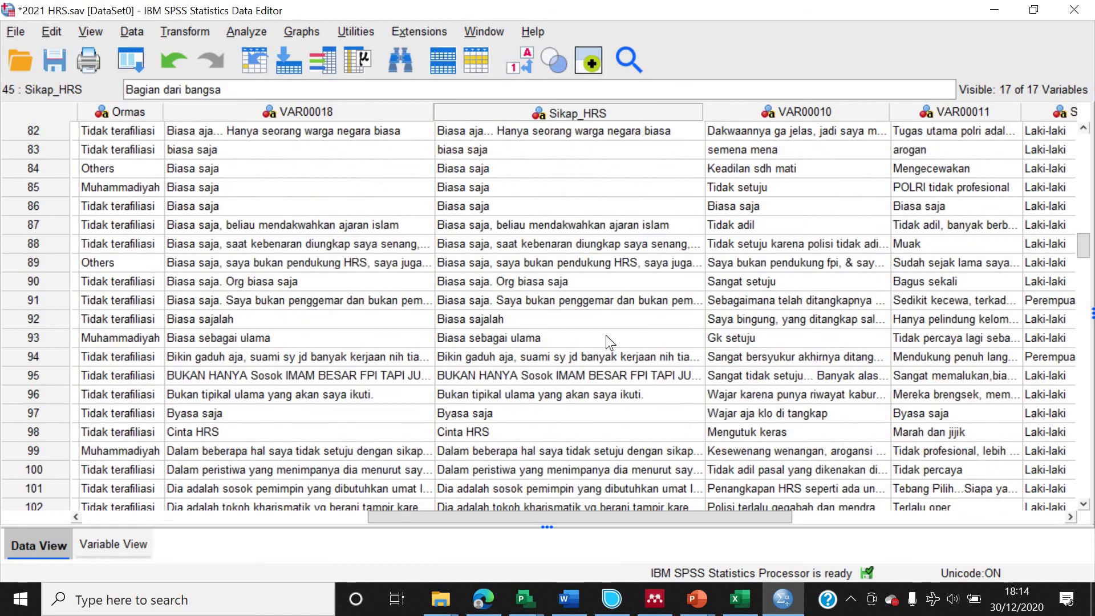
scroll(606, 336, down, 5)
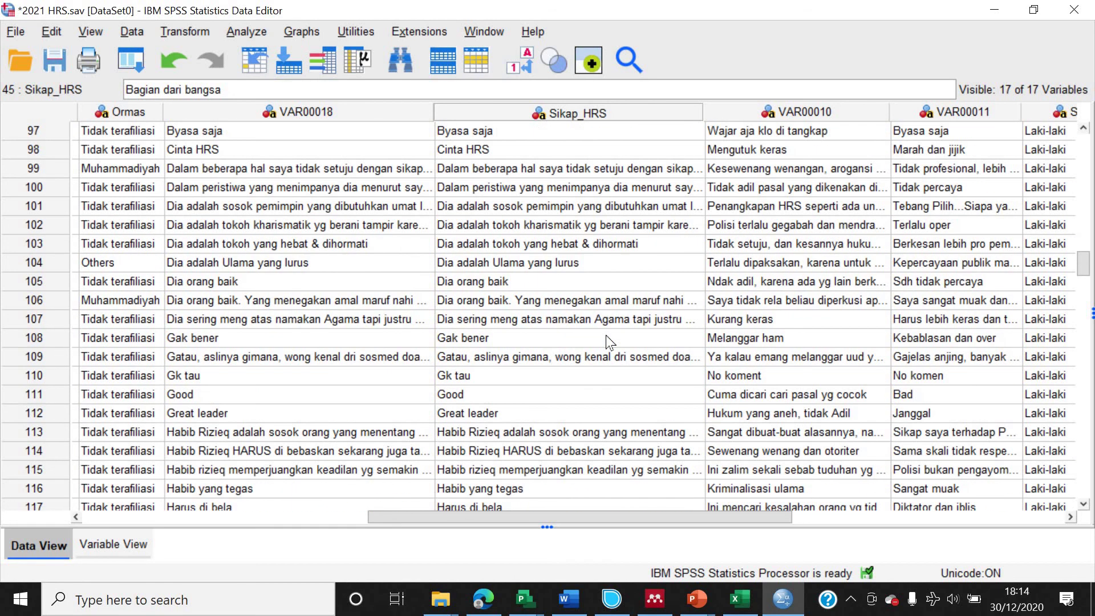
scroll(606, 337, down, 2)
scroll(609, 342, down, 4)
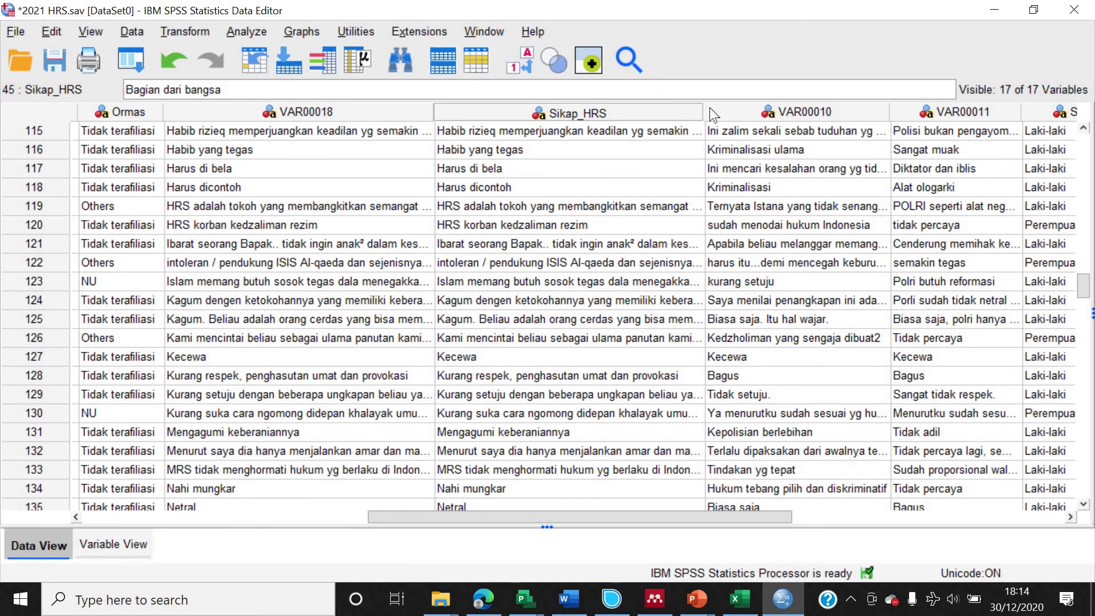
Widen the Sikap_HRS column to show more of its text answers and review the answers around cases 124 to 147.
drag(705, 110, 757, 111)
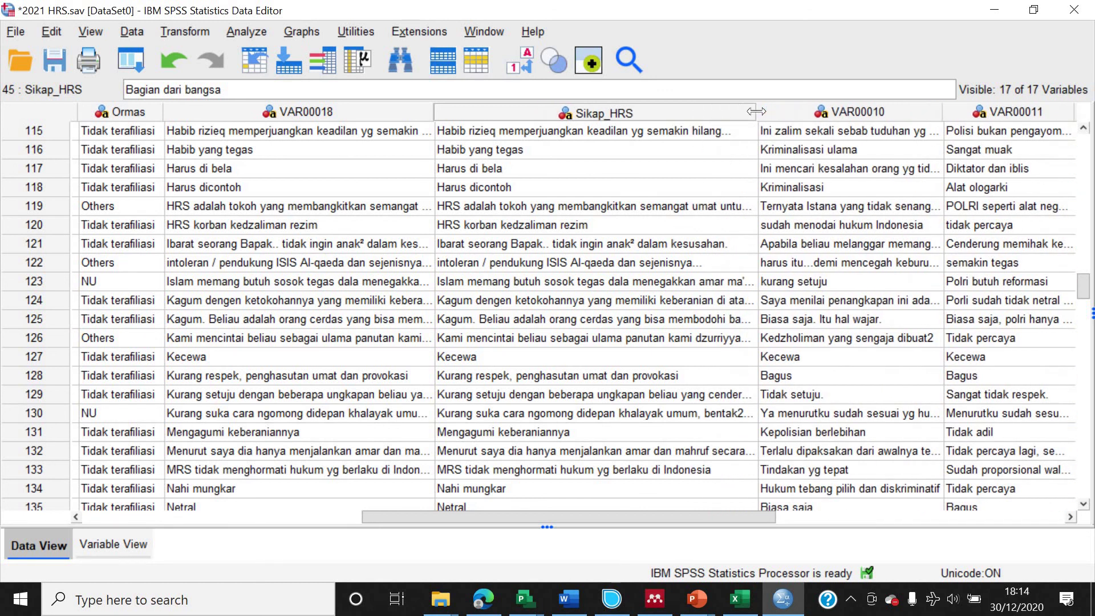
scroll(587, 346, down, 3)
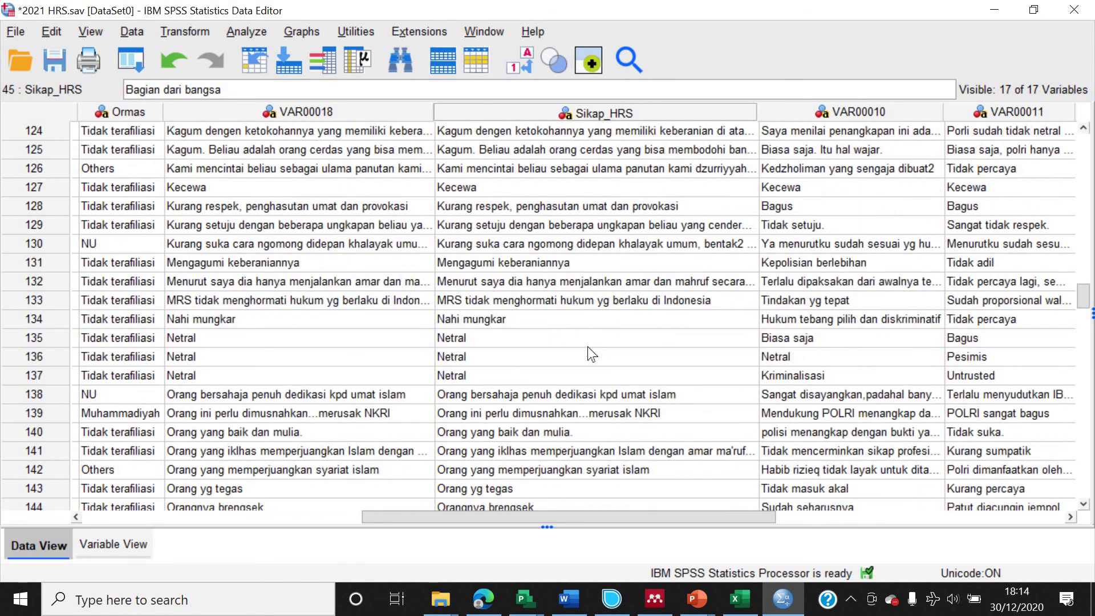
scroll(587, 347, down, 1)
Try to pick a value label for the "Netral" answer in Sikap_HRS case 135 and select the "Netral" cells of cases 136 and 137.
click(745, 282)
click(747, 280)
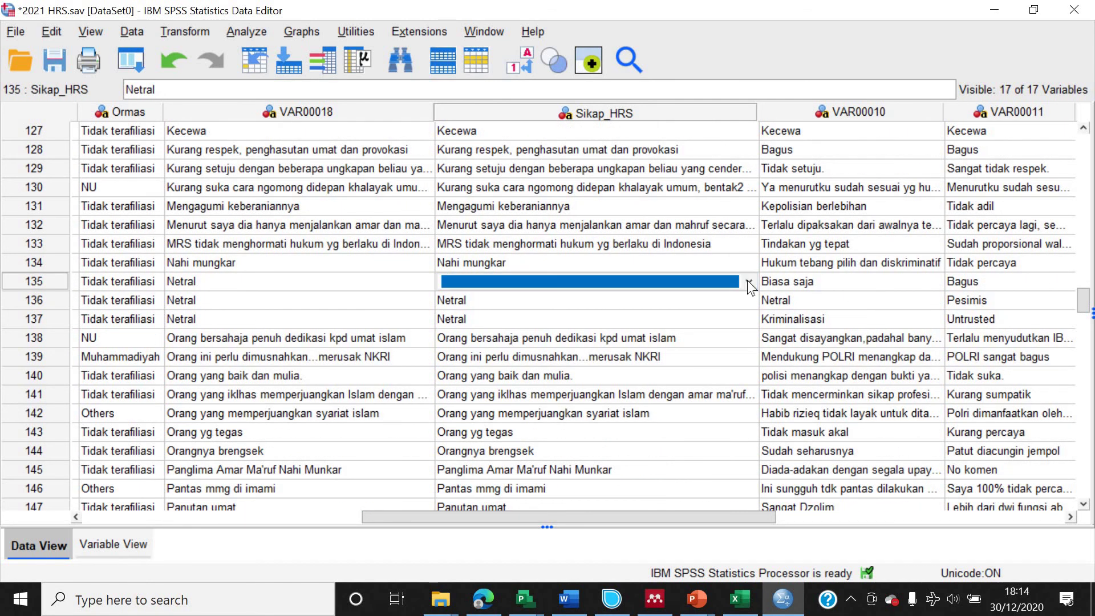
click(747, 279)
click(690, 315)
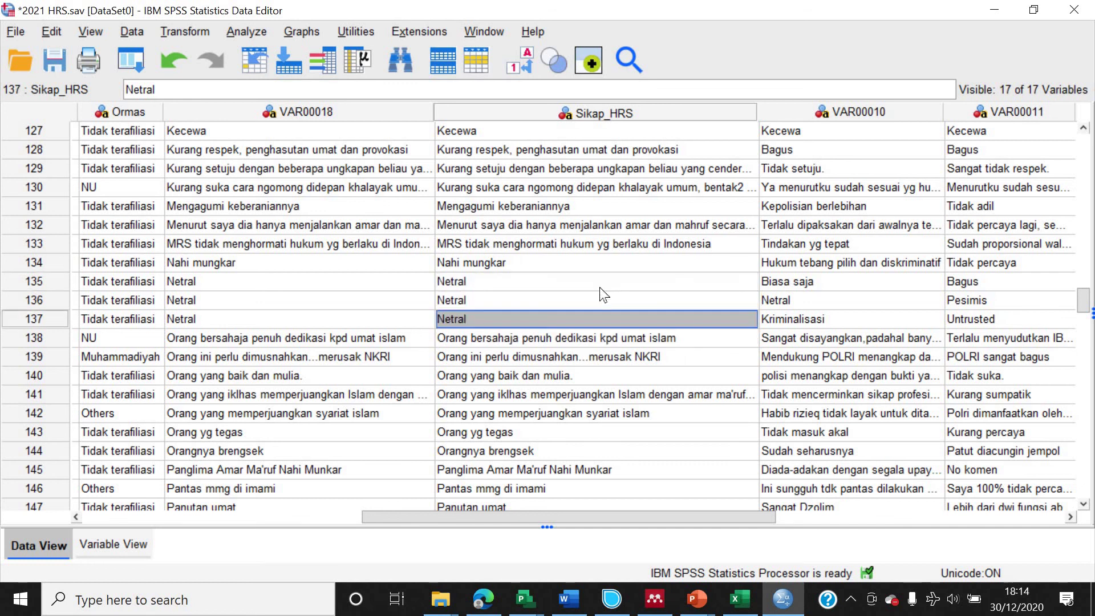
shift+click(564, 316)
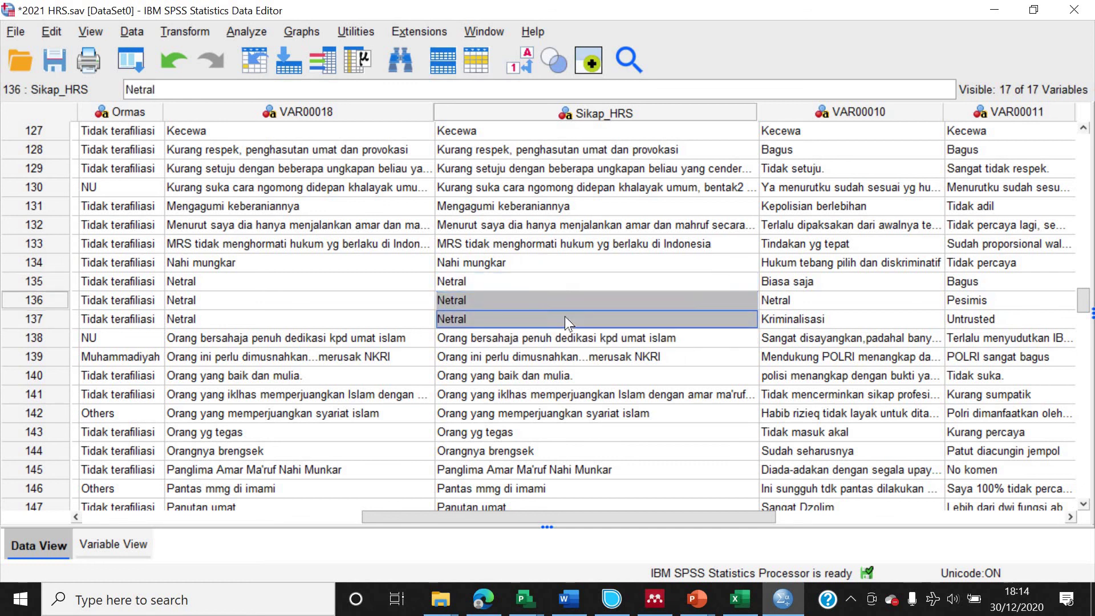